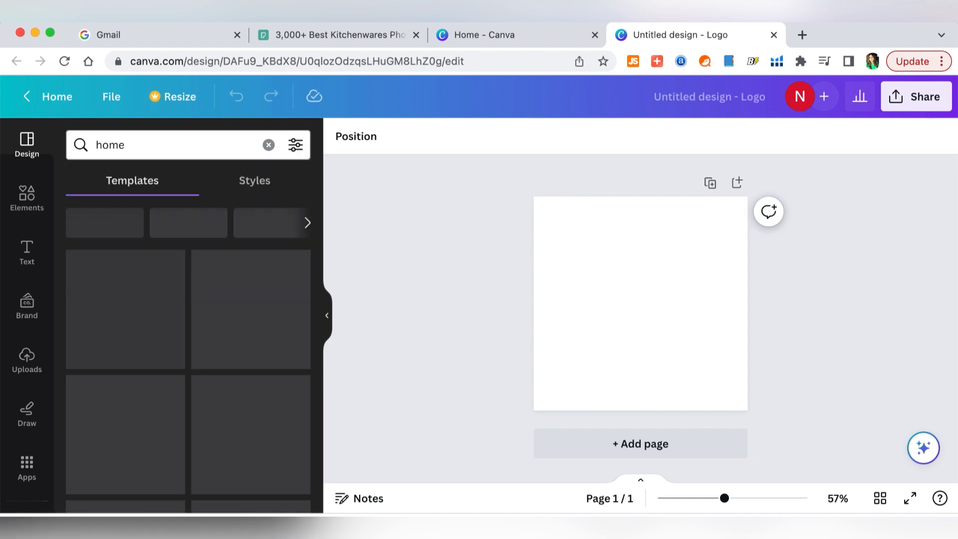
- Change the Canva logo template search from 'home' to 'home goods'
{"action": "scroll", "coordinate": [210, 383], "scroll_direction": "down", "scroll_amount": 10}
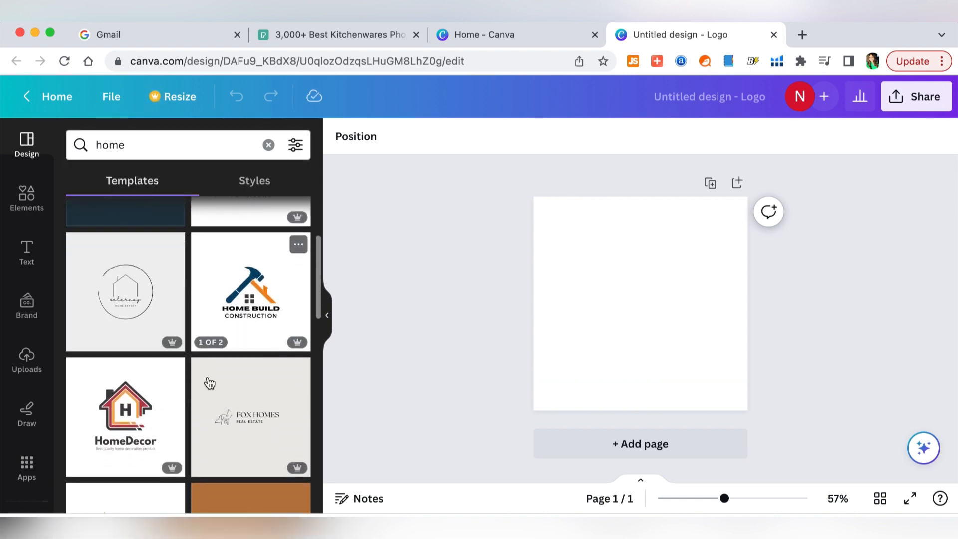
{"action": "scroll", "coordinate": [209, 383], "scroll_direction": "up", "scroll_amount": 10}
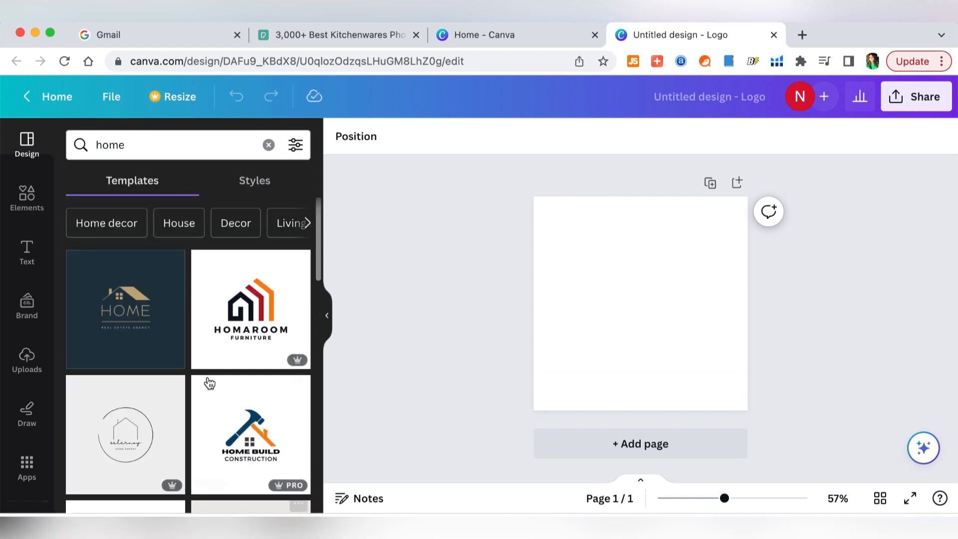
{"action": "left_click", "coordinate": [152, 153]}
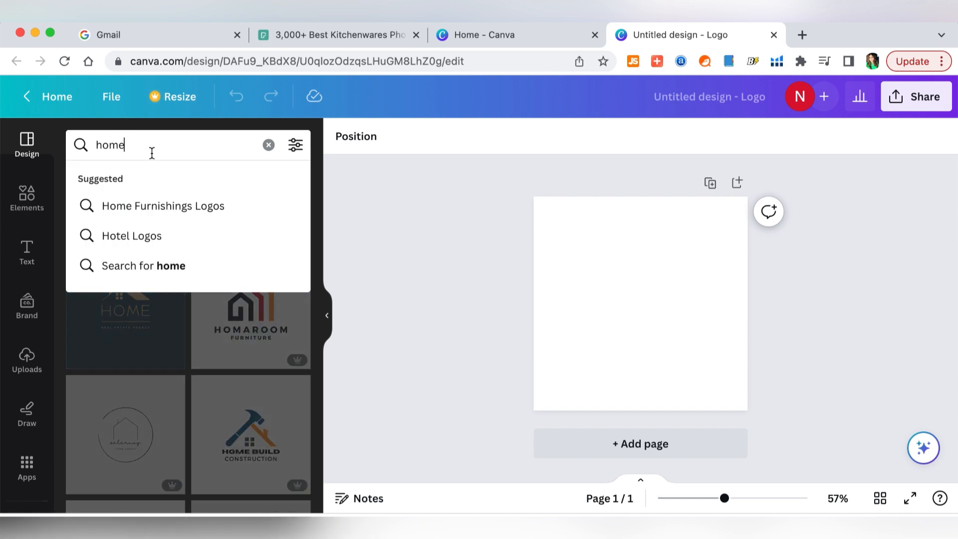
{"action": "type", "text": "goods"}
{"action": "key", "text": "Return"}
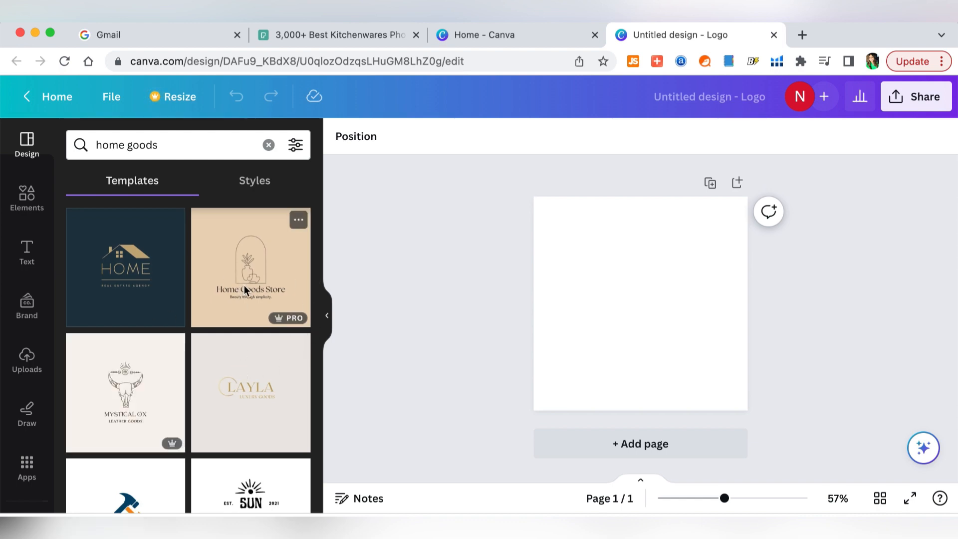
- Apply the beige Home Goods Store logo template to page 1
{"action": "left_click", "coordinate": [244, 286]}
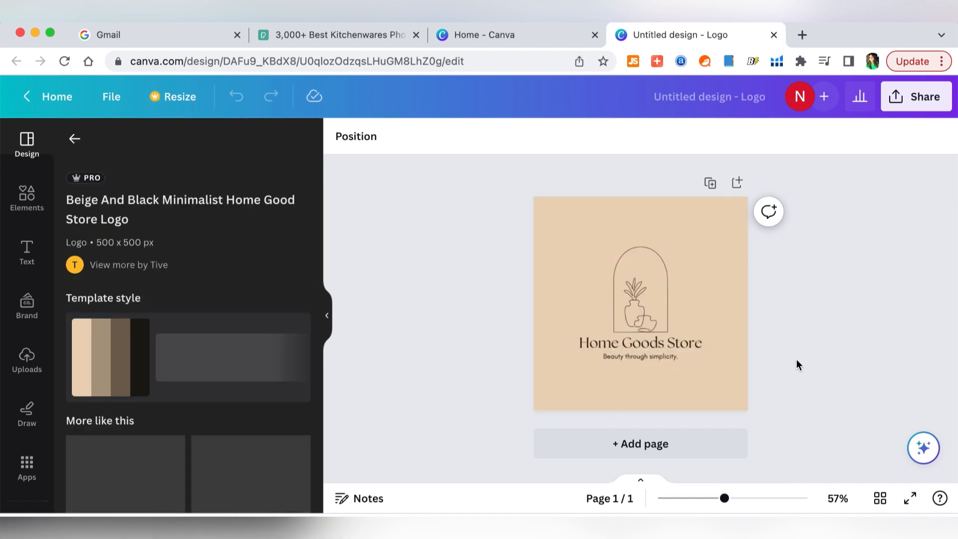
{"action": "left_click", "coordinate": [712, 185]}
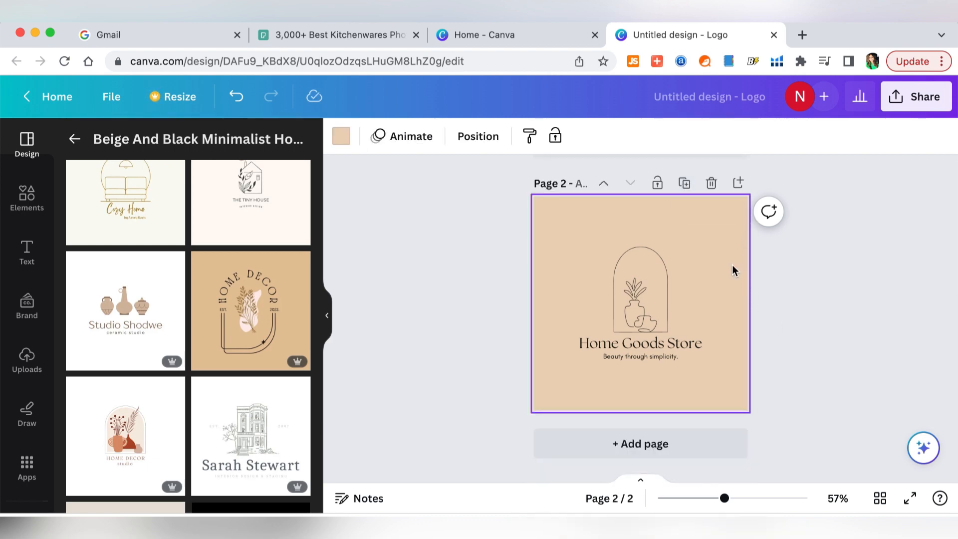
{"action": "key", "text": "BackSpace"}
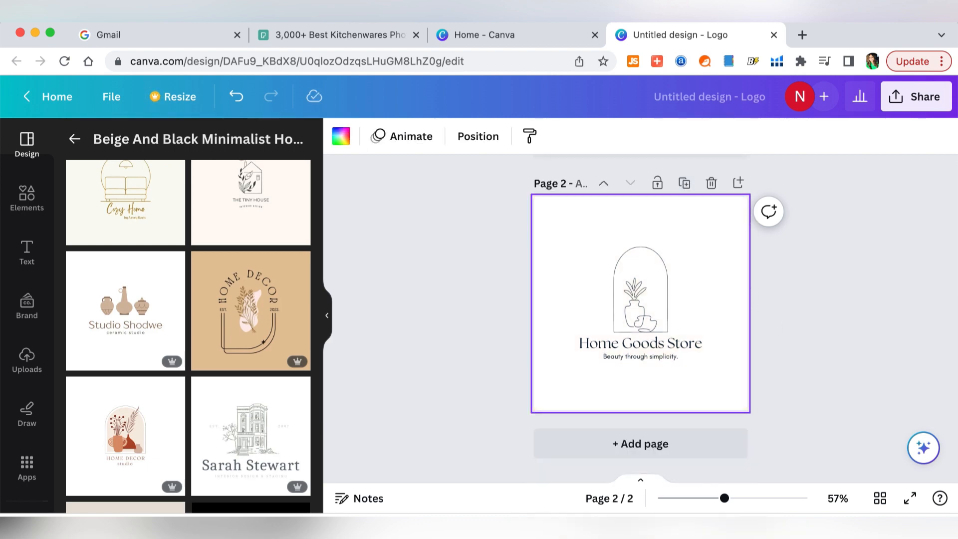
{"action": "left_click", "coordinate": [711, 183]}
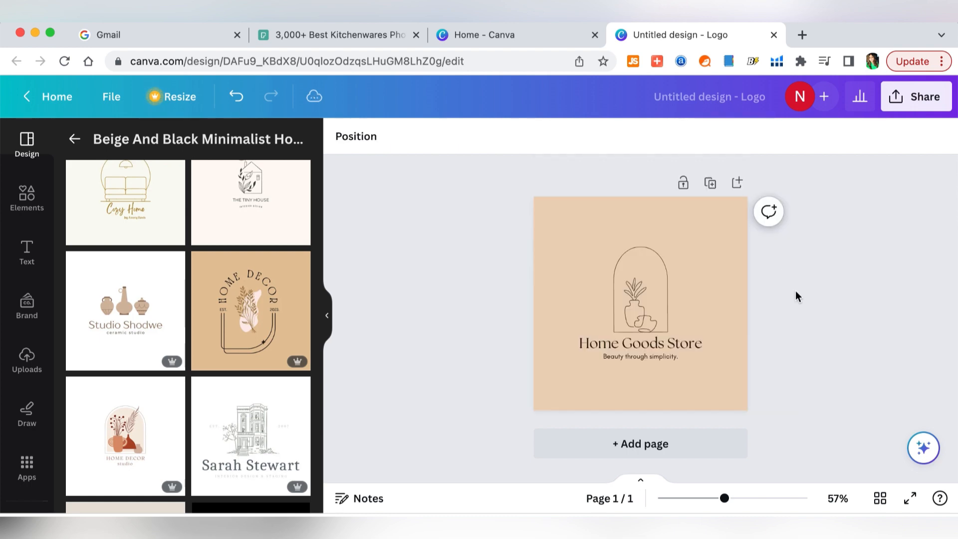
- Add a blank second page to the logo design
{"action": "left_click", "coordinate": [738, 183]}
{"action": "key", "text": "BackSpace"}
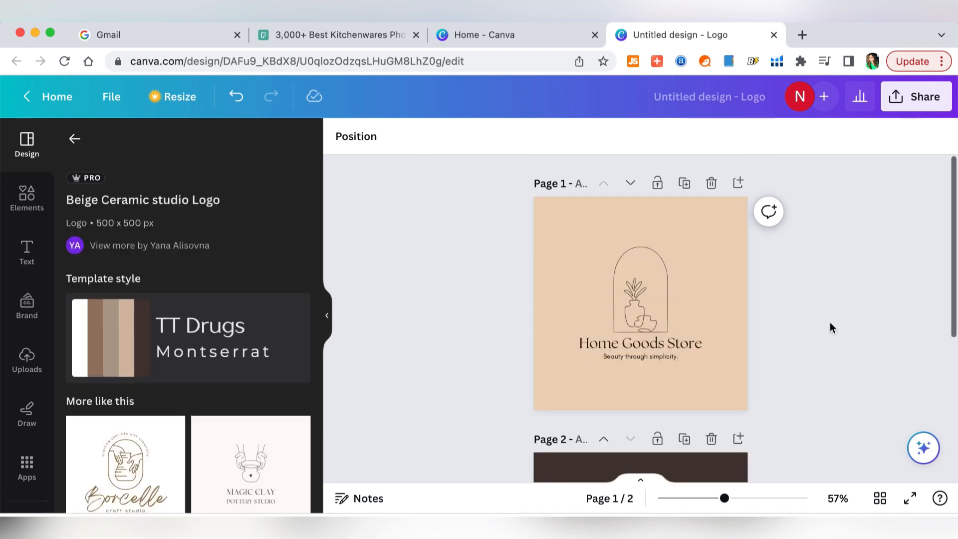
{"action": "scroll", "coordinate": [831, 322], "scroll_direction": "down", "scroll_amount": 5}
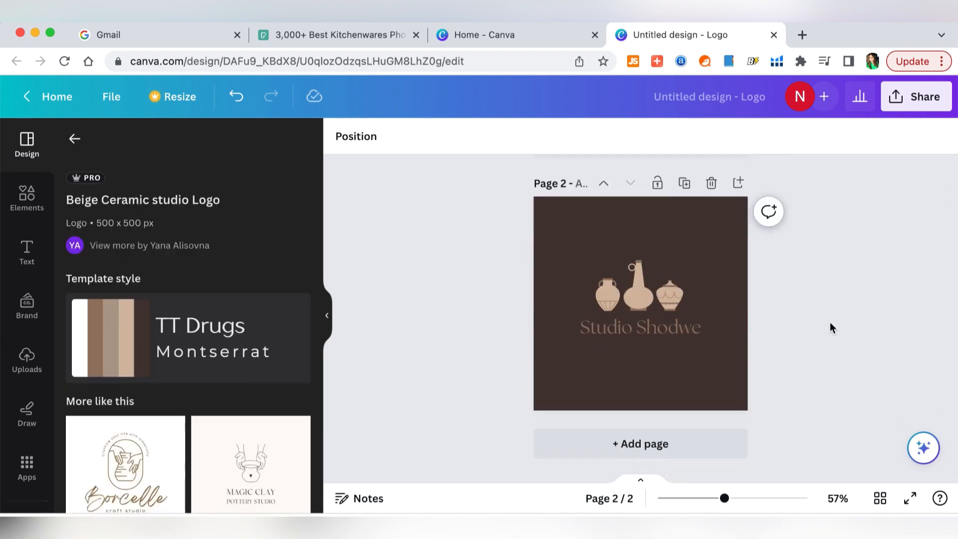
{"action": "scroll", "coordinate": [830, 325], "scroll_direction": "up", "scroll_amount": 5}
{"action": "scroll", "coordinate": [831, 309], "scroll_direction": "up", "scroll_amount": 1}
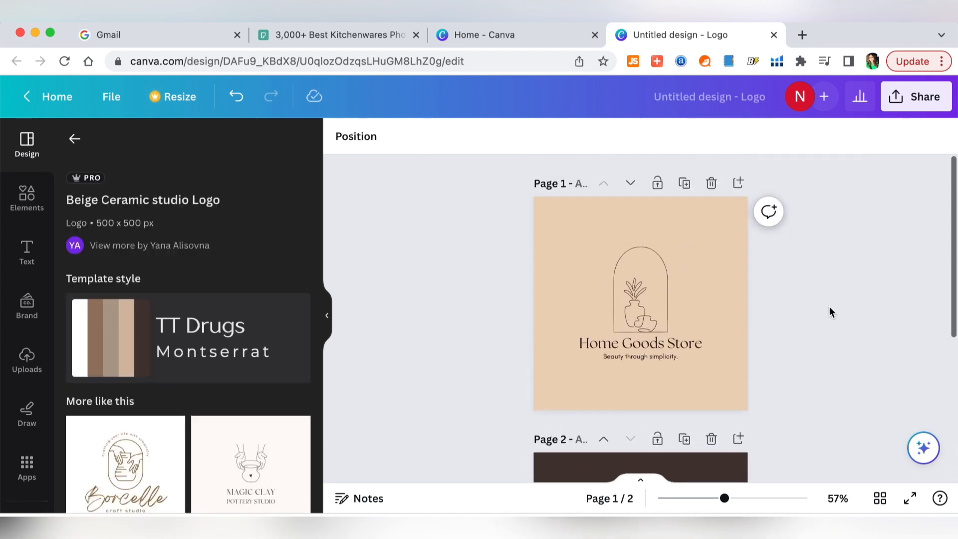
- Separate the arch outline from the vase drawing in the logo
{"action": "left_click", "coordinate": [638, 260]}
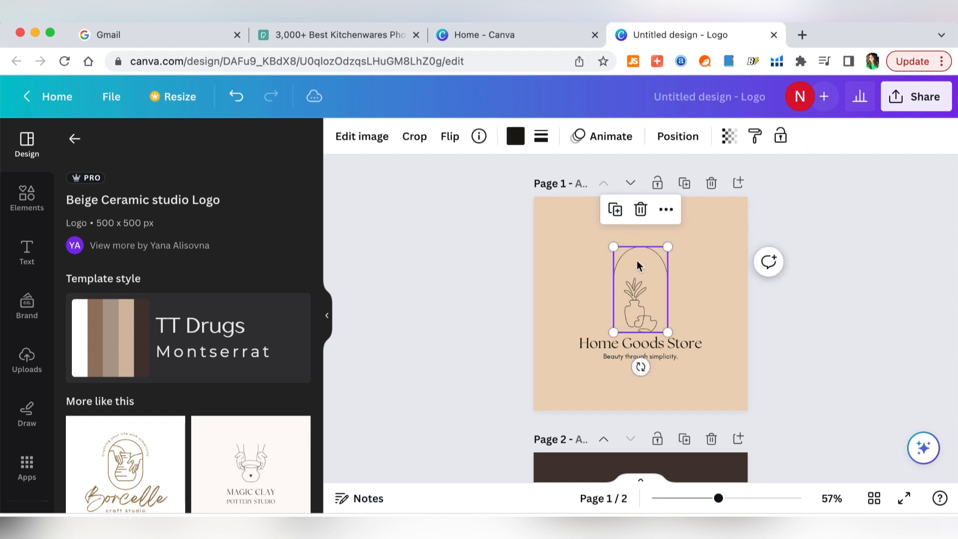
{"action": "left_click_drag", "start_coordinate": [641, 277], "coordinate": [685, 254]}
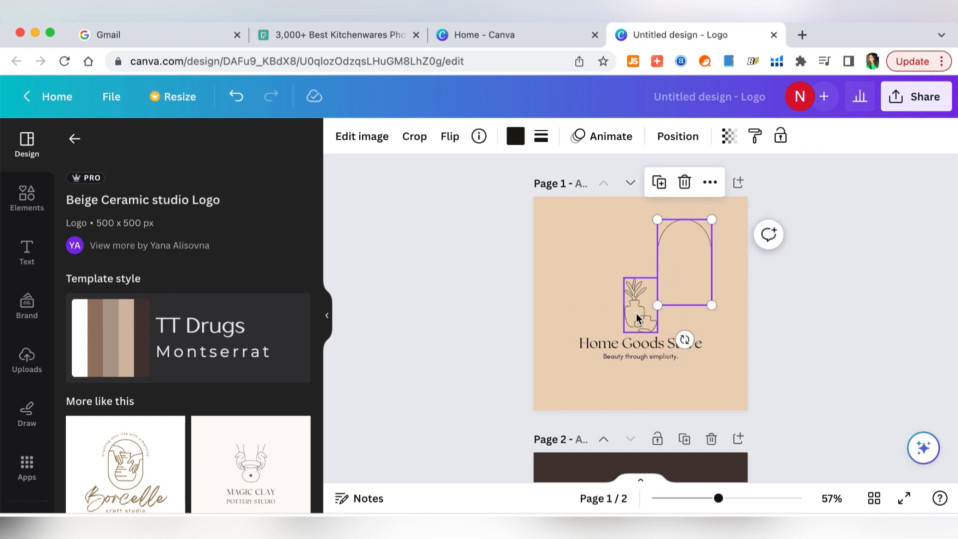
{"action": "left_click_drag", "start_coordinate": [639, 318], "coordinate": [582, 308]}
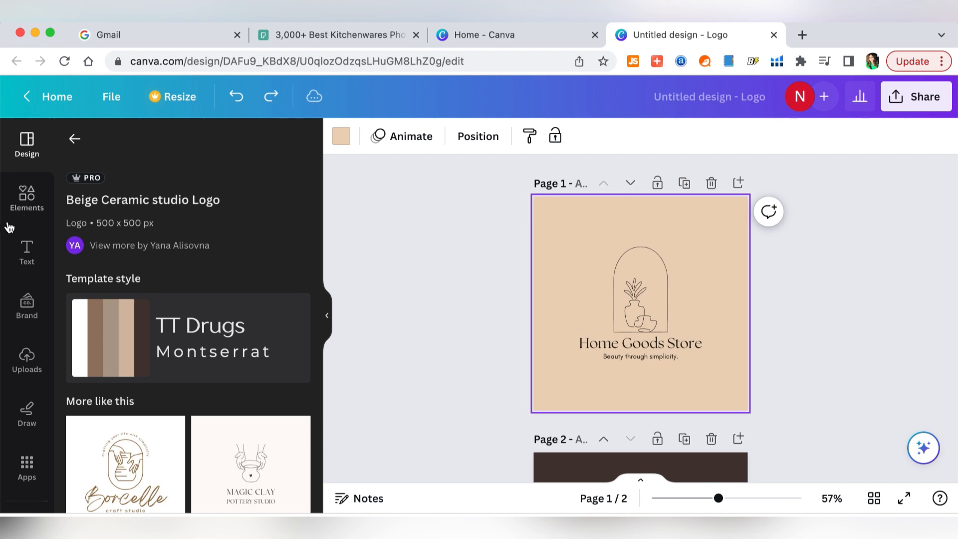
- Search elements for 'kitchenware' and add the line-drawing kitchen graphic to the logo
{"action": "left_click", "coordinate": [25, 202]}
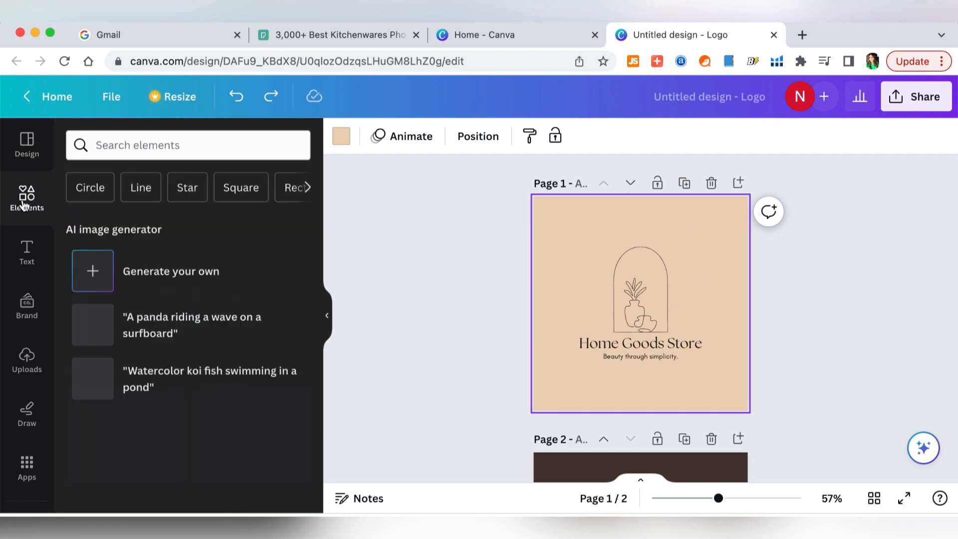
{"action": "type", "text": "kitchenware"}
{"action": "key", "text": "Return"}
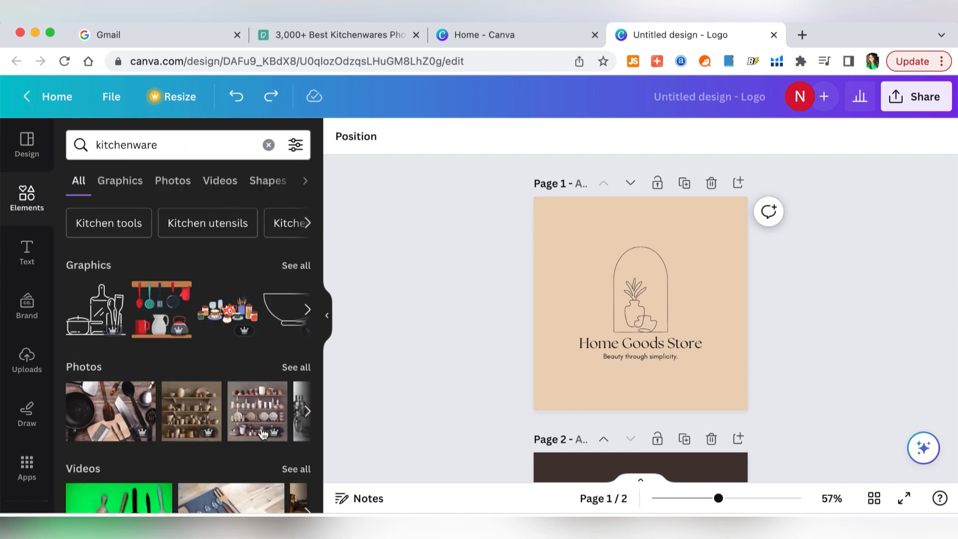
{"action": "scroll", "coordinate": [251, 440], "scroll_direction": "down", "scroll_amount": 1}
{"action": "scroll", "coordinate": [251, 441], "scroll_direction": "down", "scroll_amount": 1}
{"action": "scroll", "coordinate": [282, 391], "scroll_direction": "up", "scroll_amount": 2}
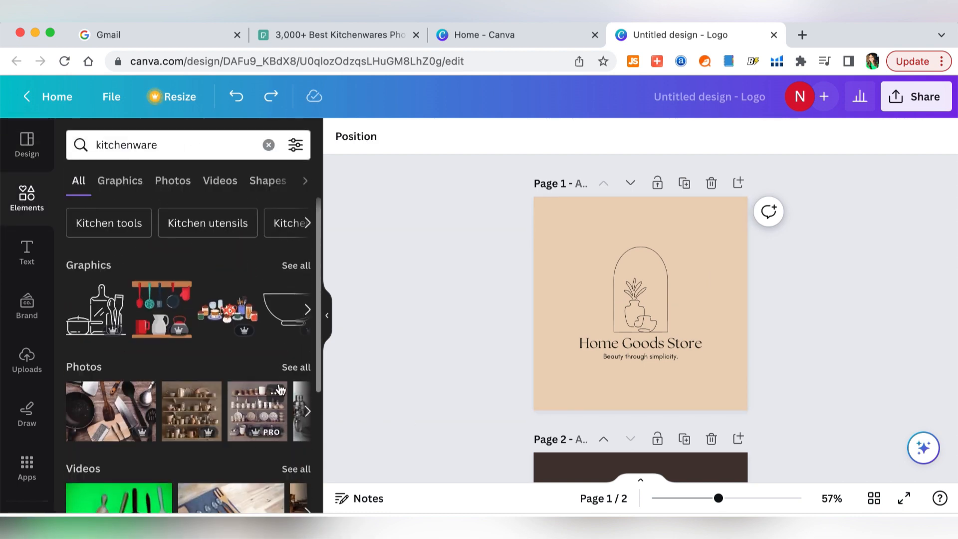
{"action": "left_click", "coordinate": [308, 310]}
{"action": "left_click", "coordinate": [308, 309]}
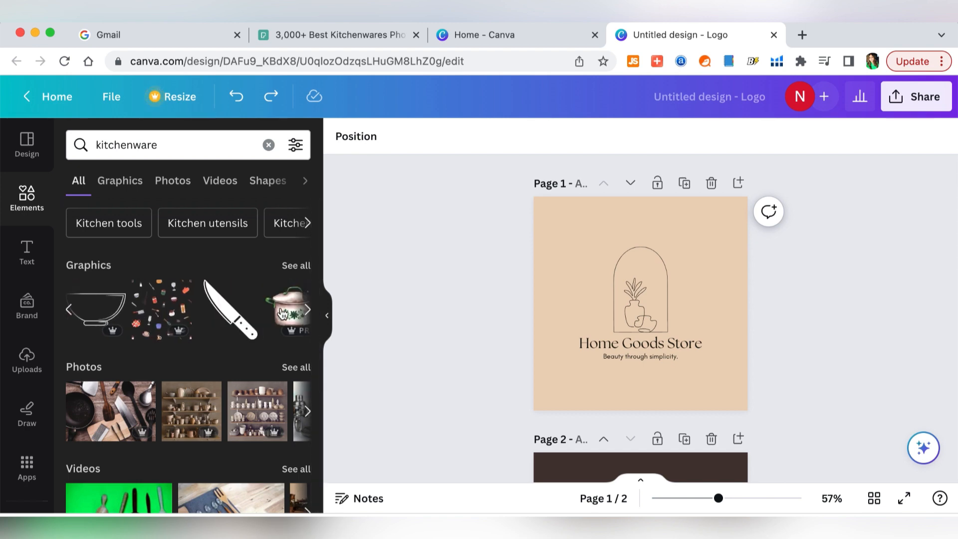
{"action": "left_click", "coordinate": [284, 314]}
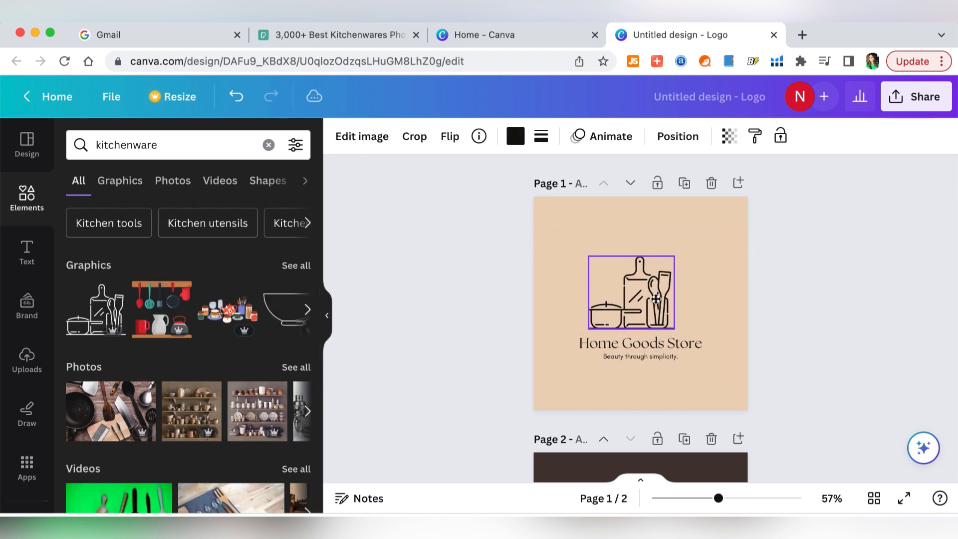
- Try orange on the kitchenware graphic, then deselect it to review the logo
{"action": "left_click", "coordinate": [511, 145]}
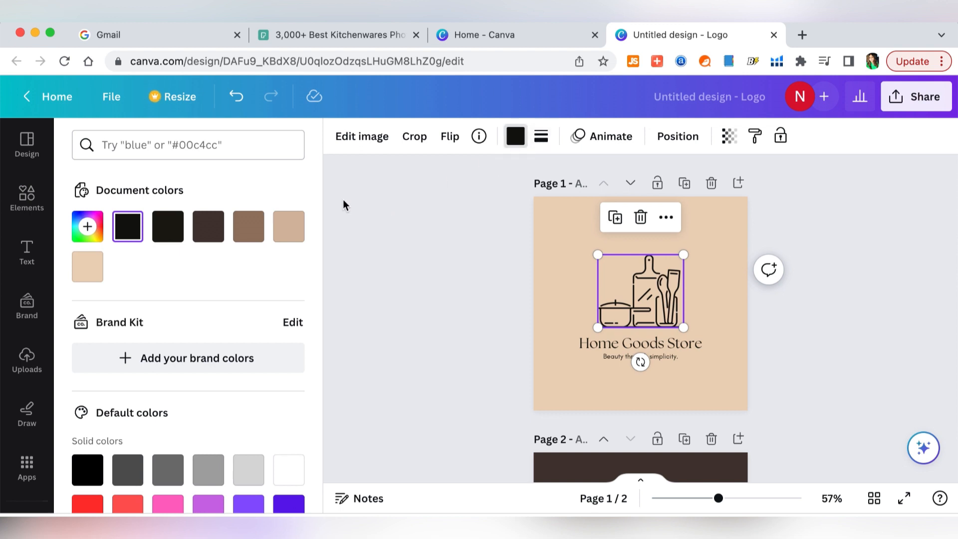
{"action": "scroll", "coordinate": [249, 350], "scroll_direction": "down", "scroll_amount": 3}
{"action": "left_click", "coordinate": [291, 444]}
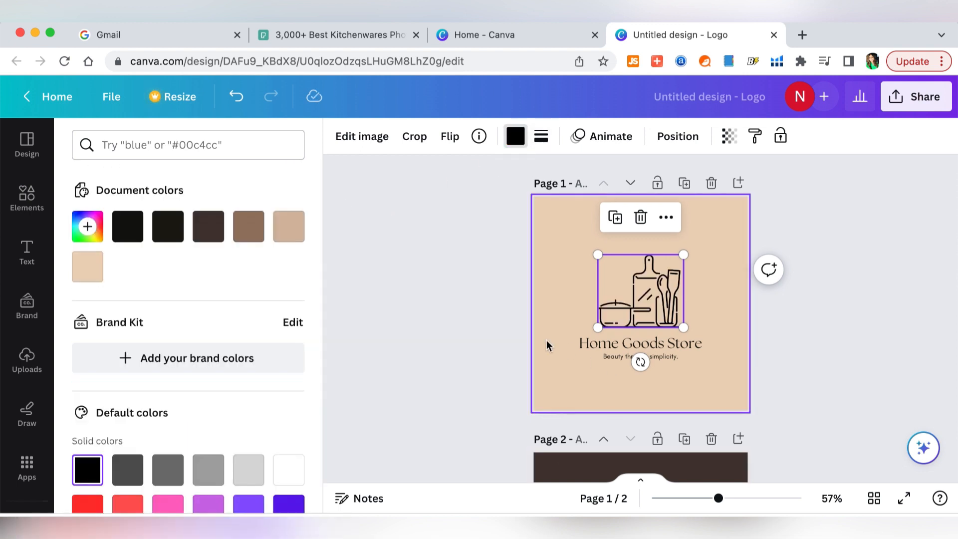
{"action": "left_click", "coordinate": [809, 375]}
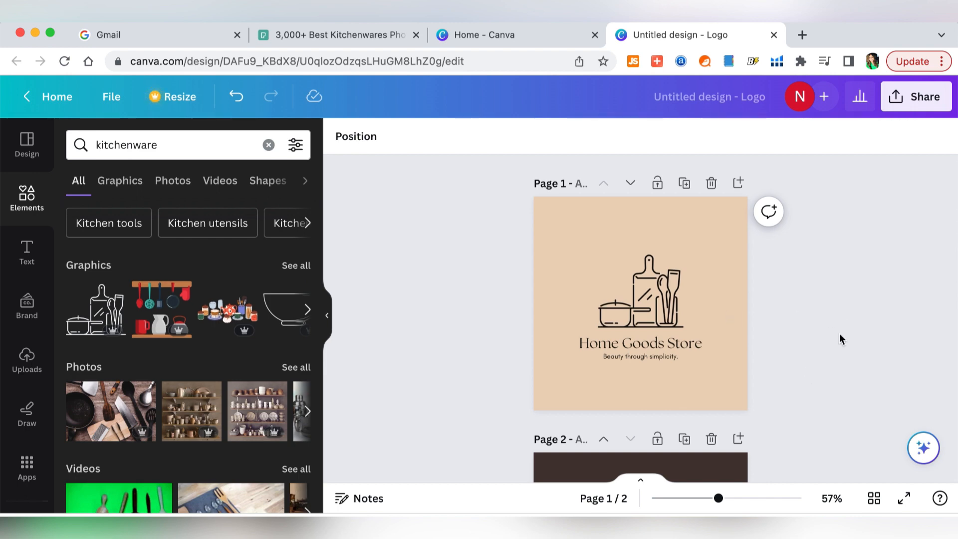
- Download Page 1 only as a PNG at size 3.125 (1,563 × 1,563 px)
{"action": "left_click", "coordinate": [916, 96]}
{"action": "scroll", "coordinate": [748, 419], "scroll_direction": "down", "scroll_amount": 2}
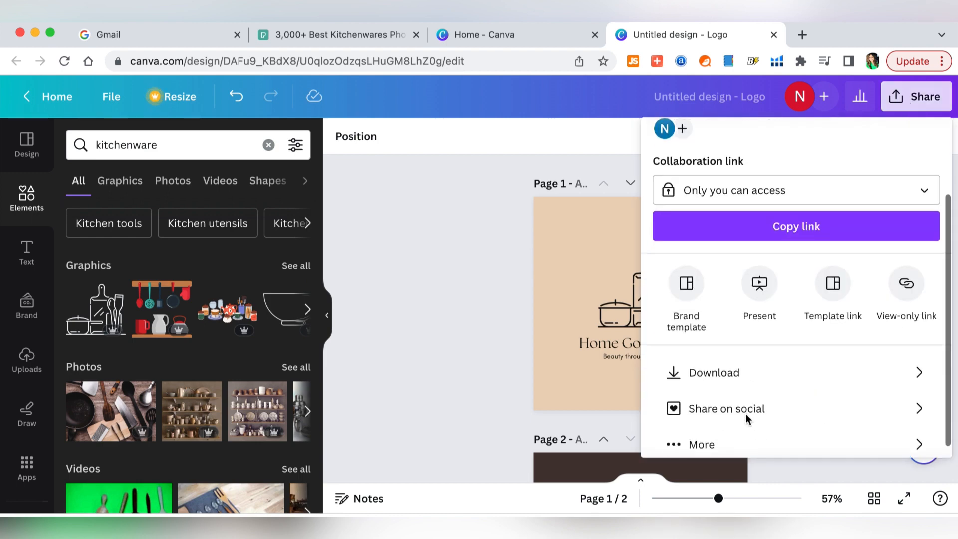
{"action": "left_click", "coordinate": [757, 370]}
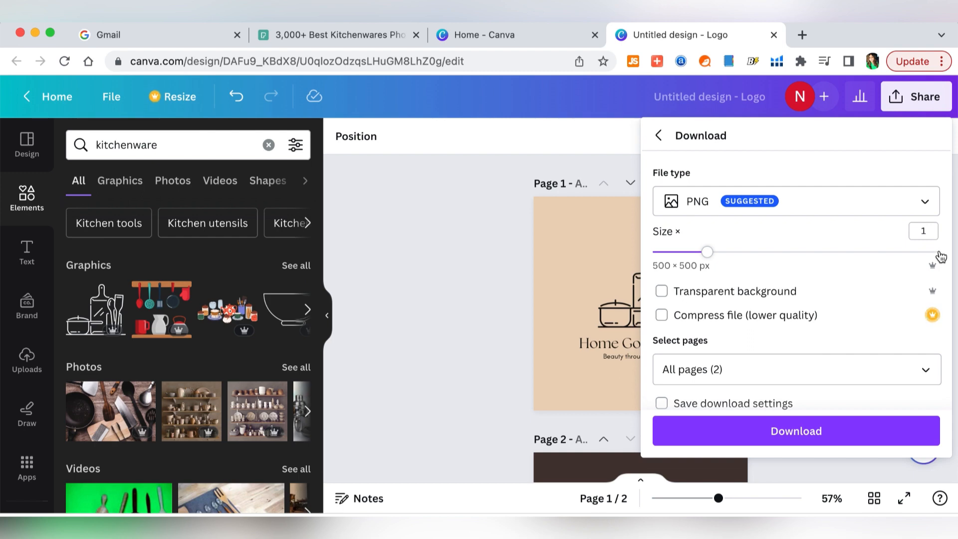
{"action": "left_click", "coordinate": [940, 253]}
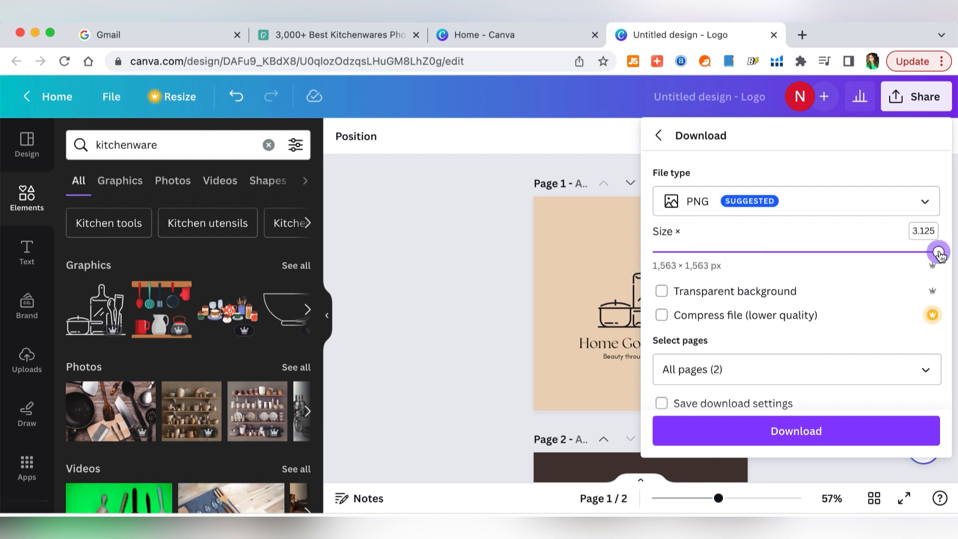
{"action": "left_click", "coordinate": [940, 253]}
{"action": "left_click", "coordinate": [879, 370]}
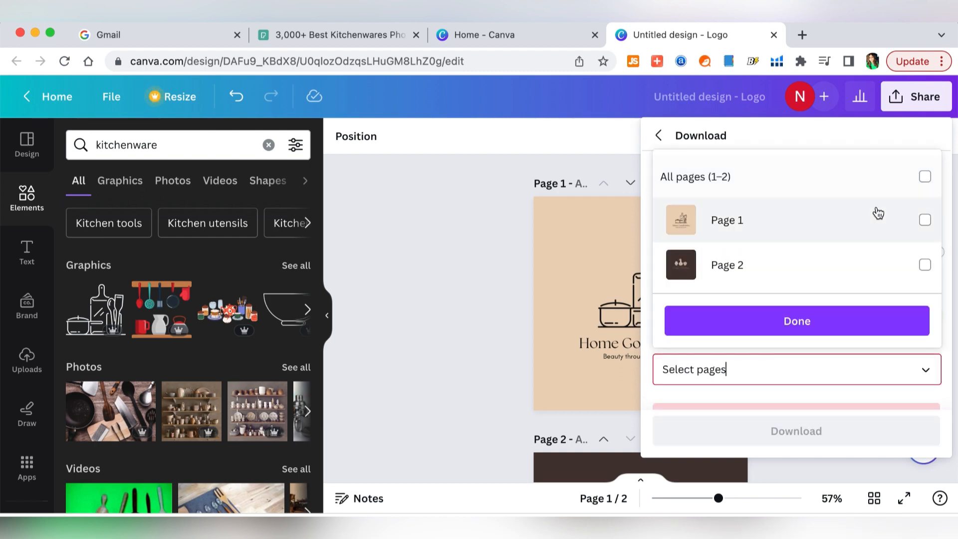
{"action": "left_click", "coordinate": [858, 223]}
{"action": "left_click", "coordinate": [871, 321]}
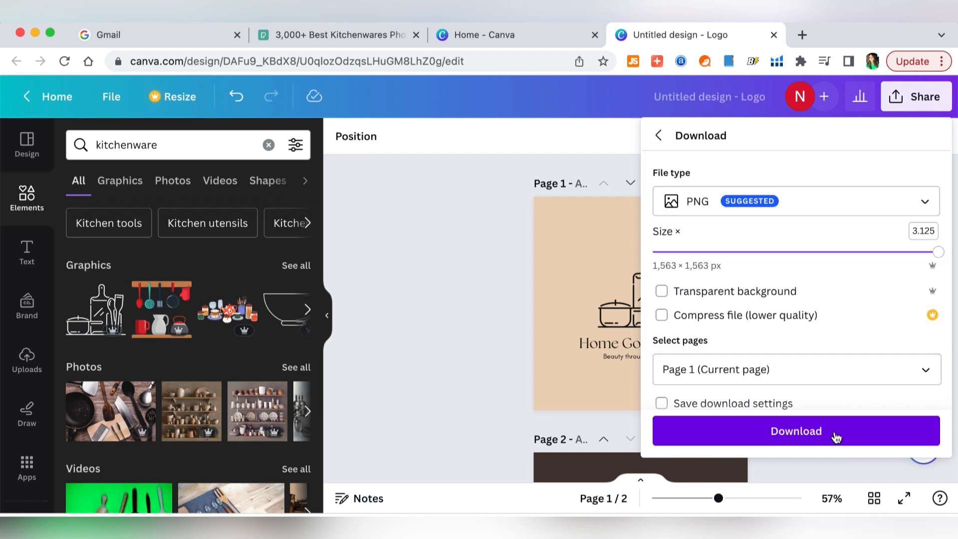
{"action": "left_click", "coordinate": [837, 438]}
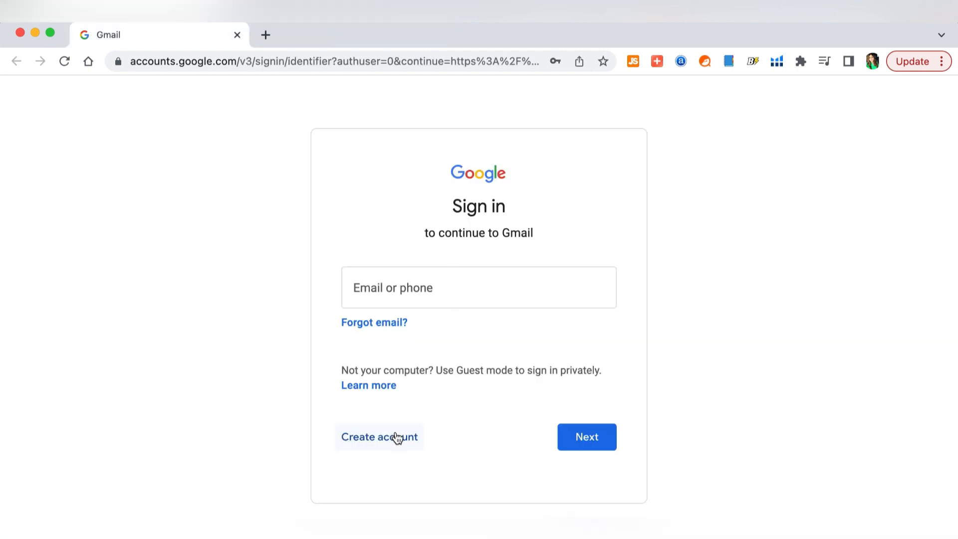
- Start a personal Google account with first name 'Home' and last name 'Goods'
{"action": "left_click", "coordinate": [396, 435]}
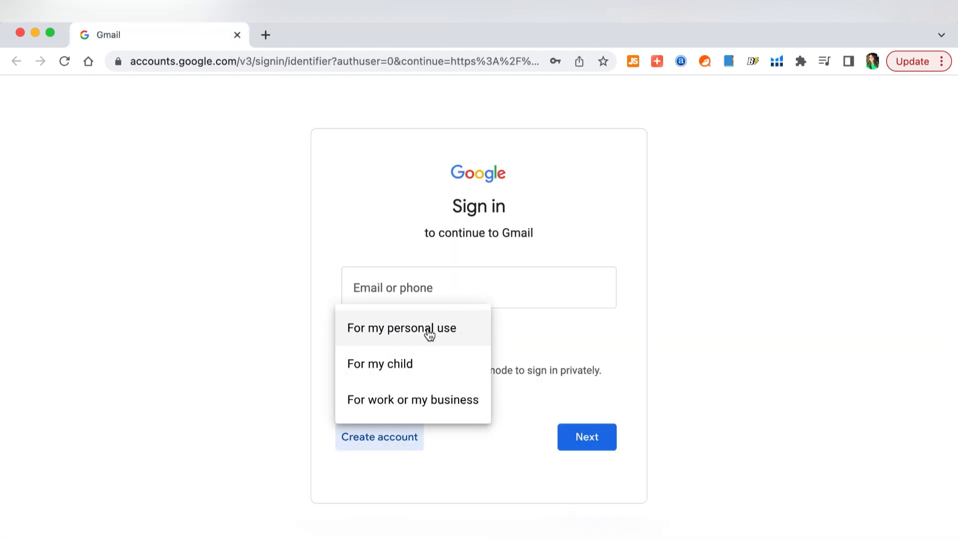
{"action": "left_click", "coordinate": [429, 332]}
{"action": "left_click", "coordinate": [426, 302]}
{"action": "type", "text": "Home"}
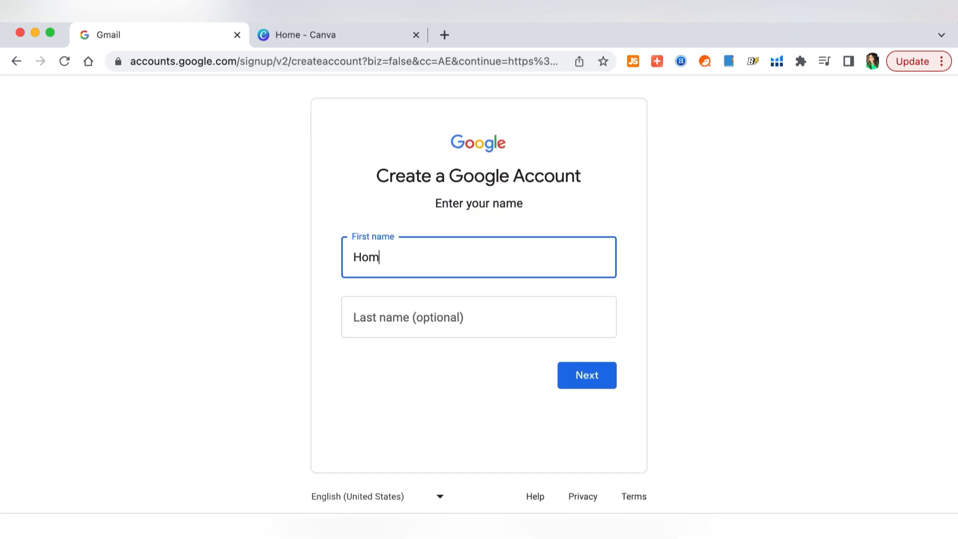
{"action": "key", "text": "Tab"}
{"action": "type", "text": "Goods"}
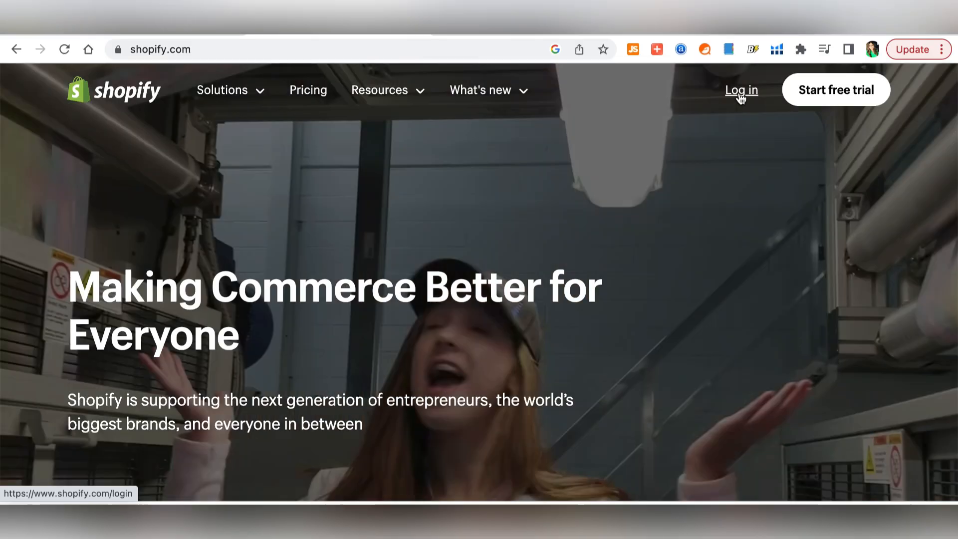
- Answer Shopify's setup questions: just starting, online store, products I buy or make myself
{"action": "left_click", "coordinate": [738, 95]}
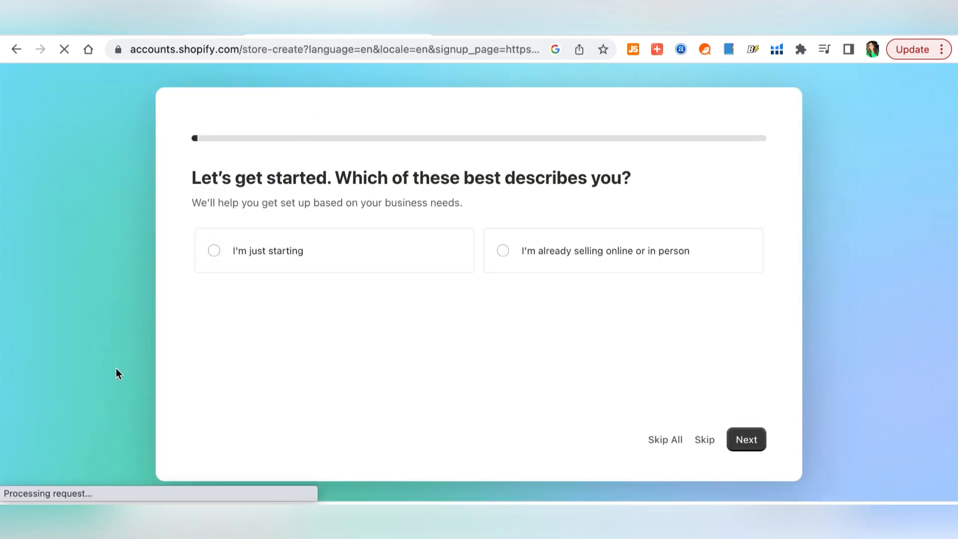
{"action": "left_click", "coordinate": [214, 254]}
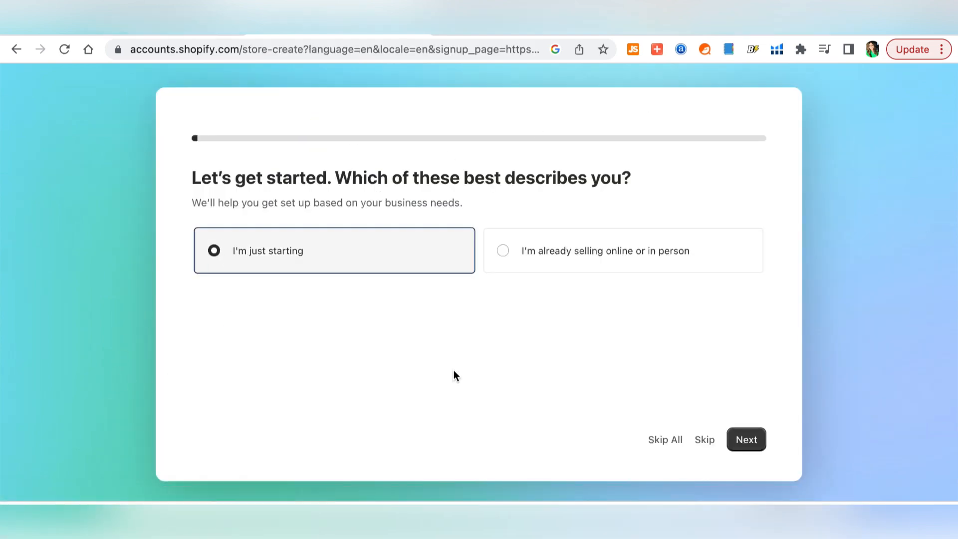
{"action": "left_click", "coordinate": [755, 441]}
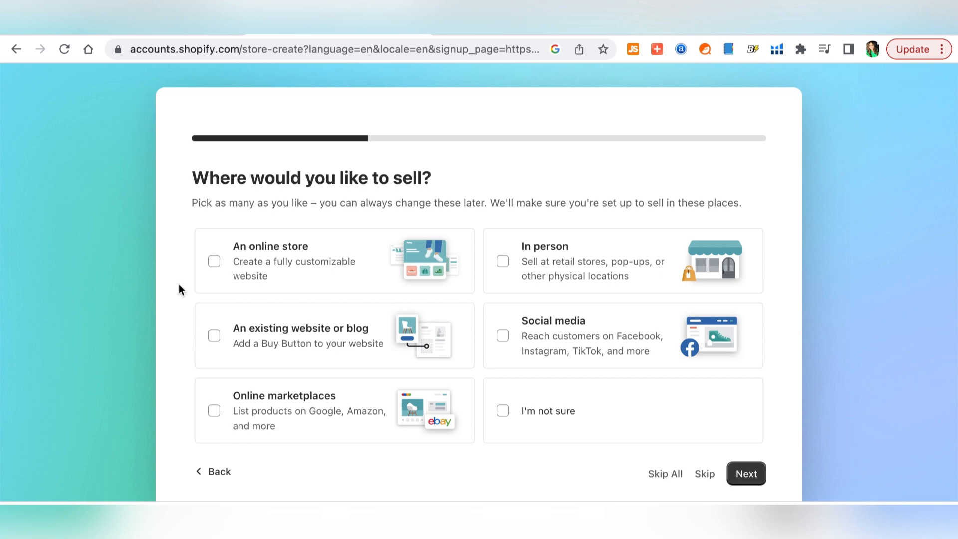
{"action": "left_click", "coordinate": [215, 262]}
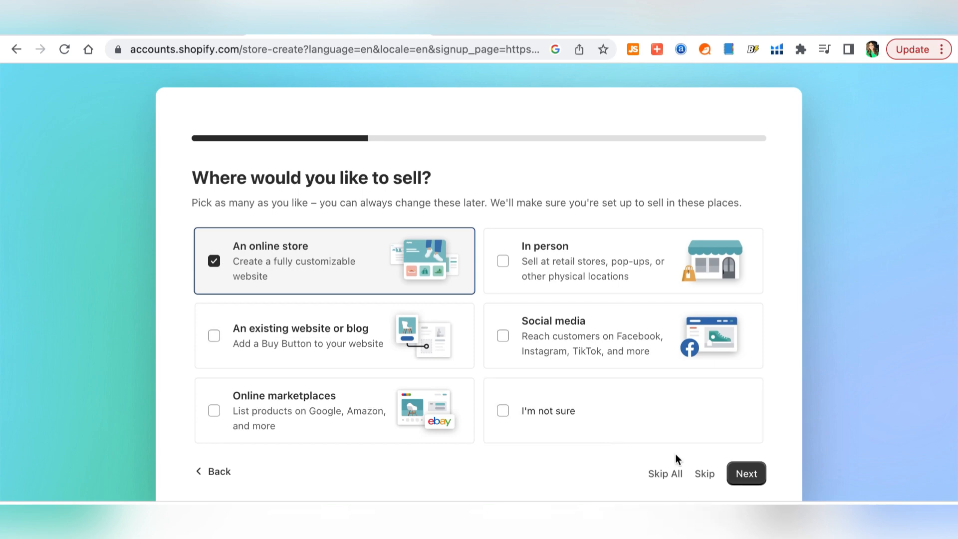
{"action": "left_click", "coordinate": [748, 475]}
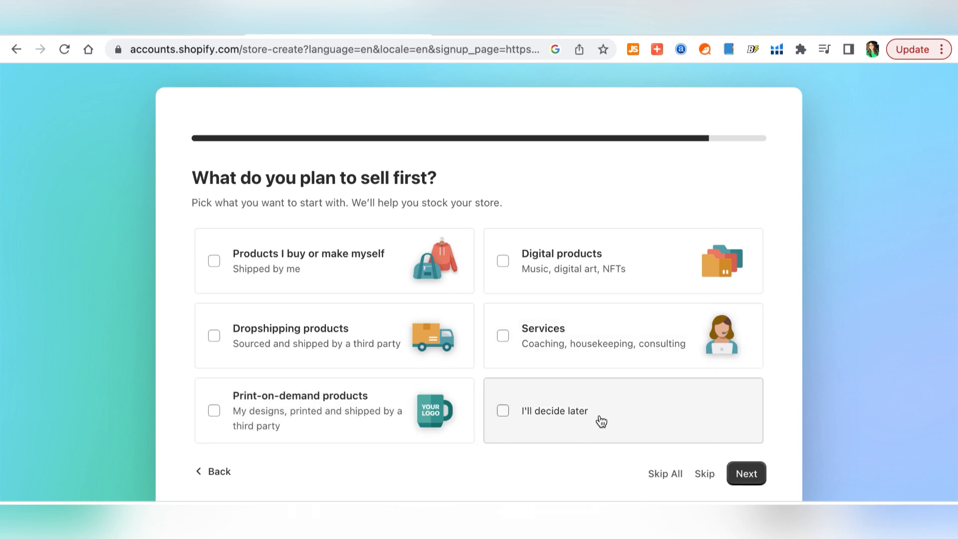
{"action": "left_click", "coordinate": [391, 272]}
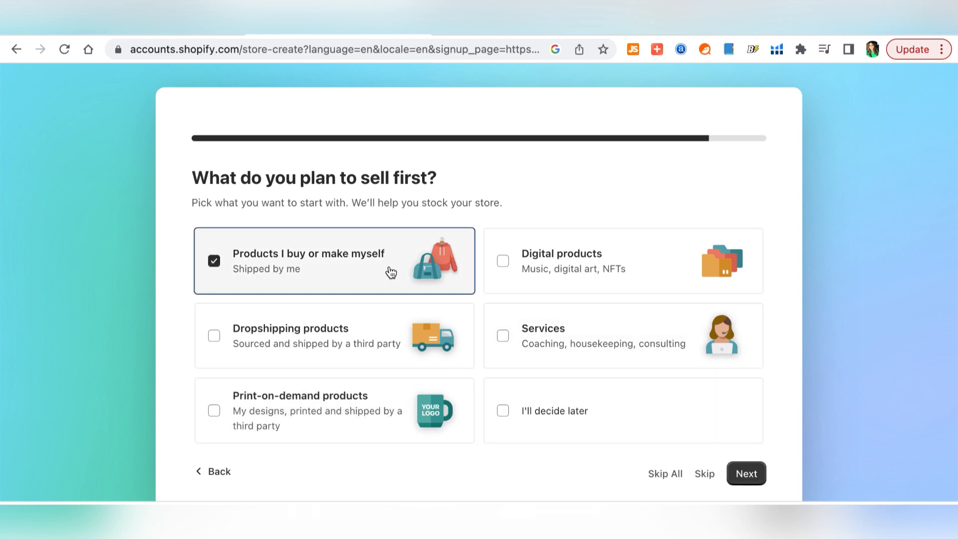
{"action": "left_click", "coordinate": [751, 476]}
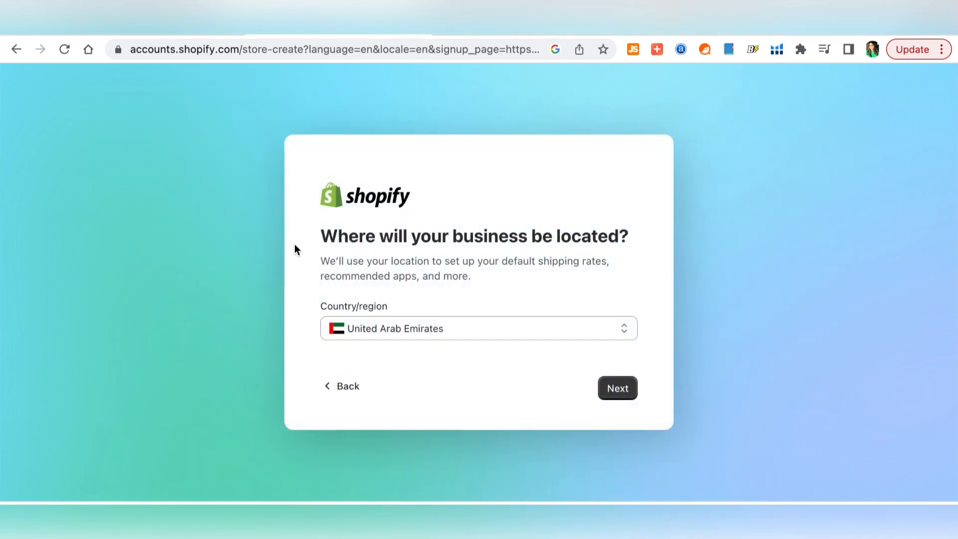
- Set the business location to United States
{"action": "left_click", "coordinate": [624, 328]}
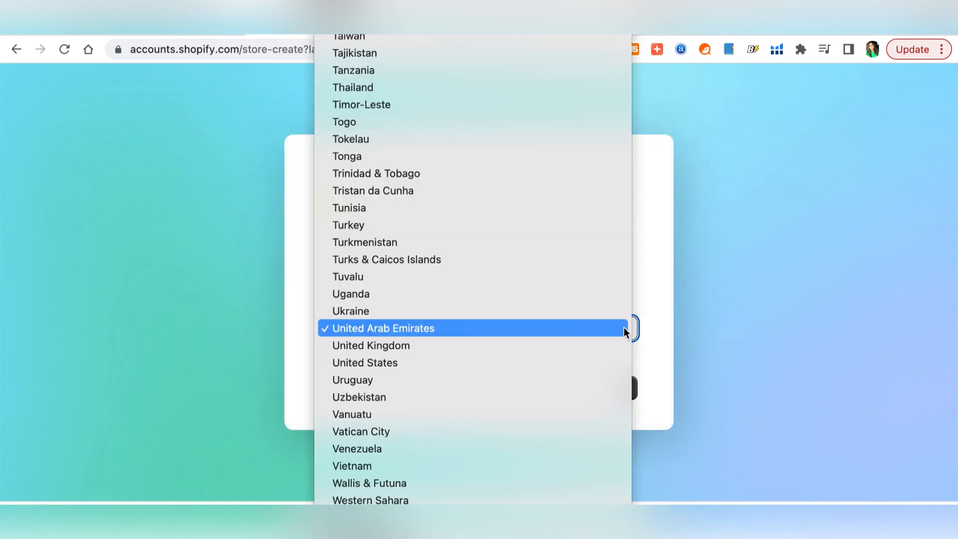
{"action": "left_click", "coordinate": [608, 358]}
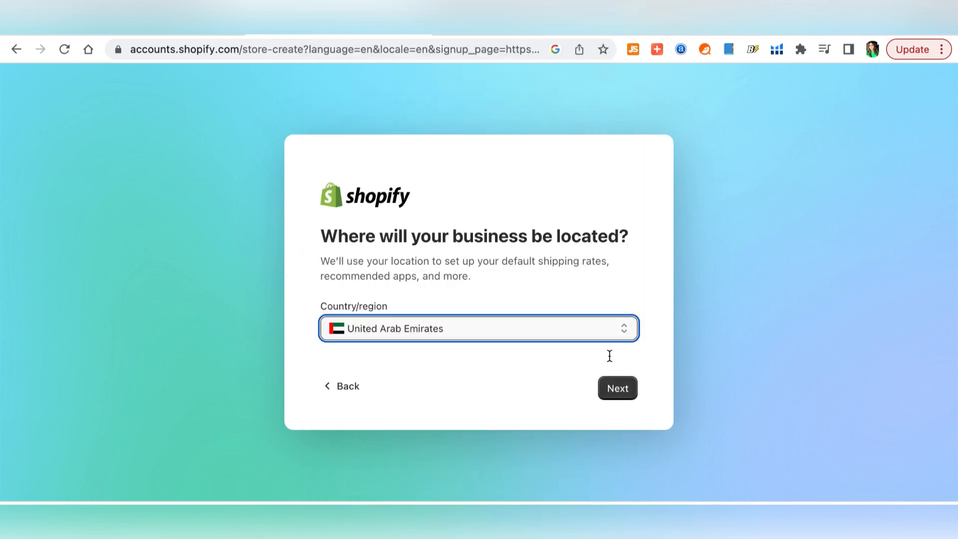
{"action": "scroll", "coordinate": [600, 363], "scroll_direction": "down", "scroll_amount": 3}
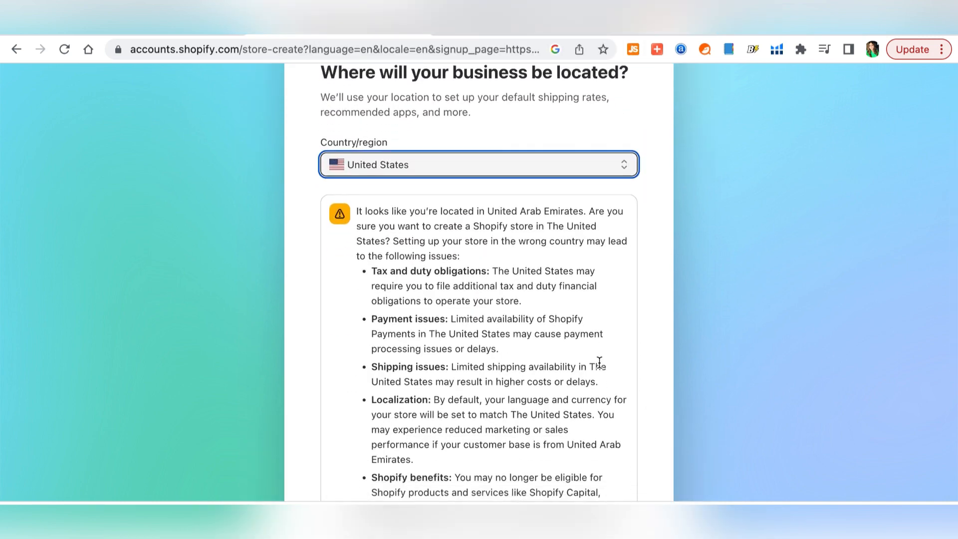
{"action": "scroll", "coordinate": [599, 362], "scroll_direction": "down", "scroll_amount": 4}
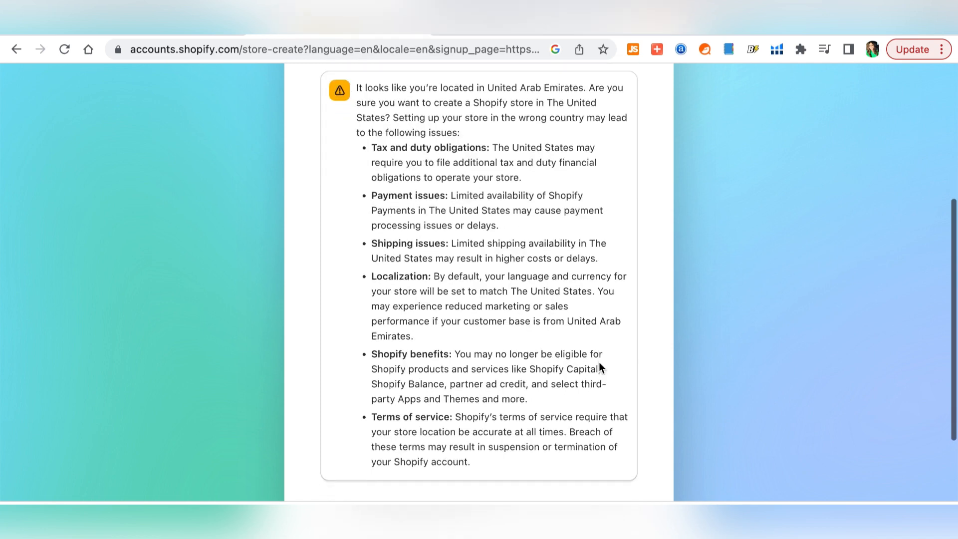
{"action": "scroll", "coordinate": [600, 364], "scroll_direction": "up", "scroll_amount": 1}
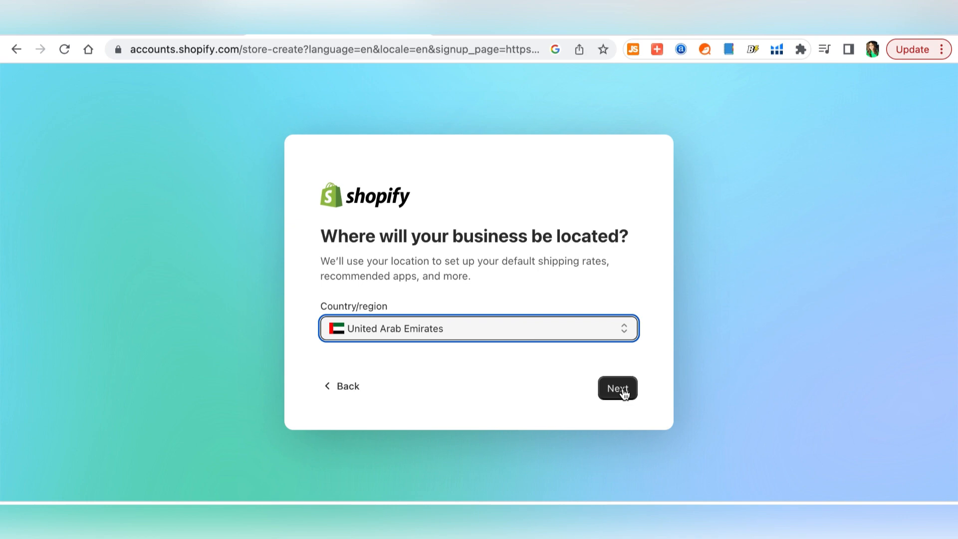
{"action": "left_click", "coordinate": [623, 392]}
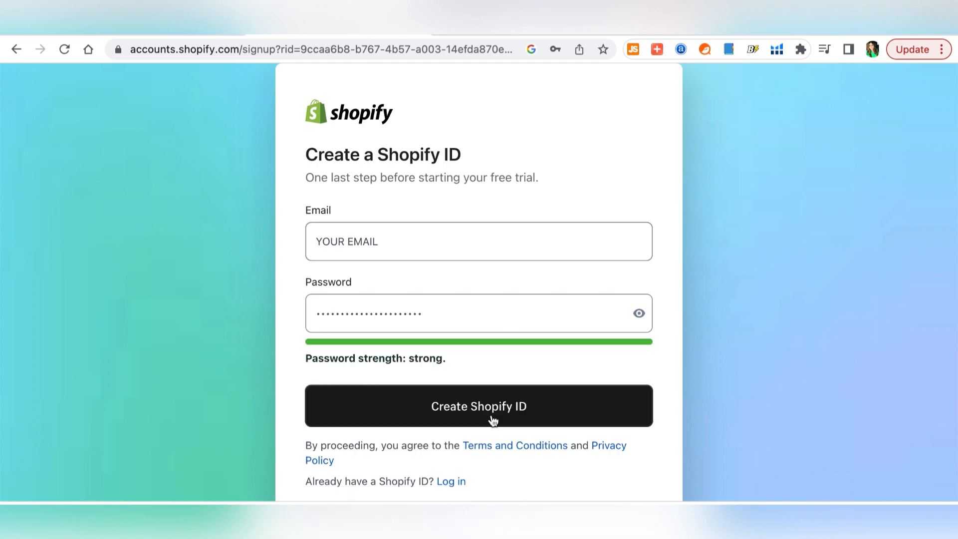
- Create the Shopify ID and browse the new store's admin setup guide
{"action": "left_click", "coordinate": [493, 420]}
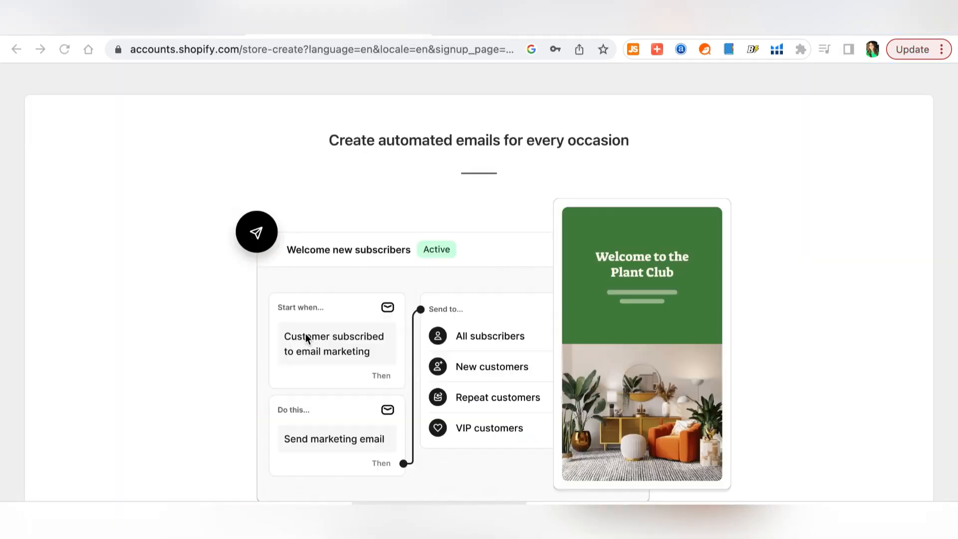
{"action": "scroll", "coordinate": [944, 170], "scroll_direction": "down", "scroll_amount": 2}
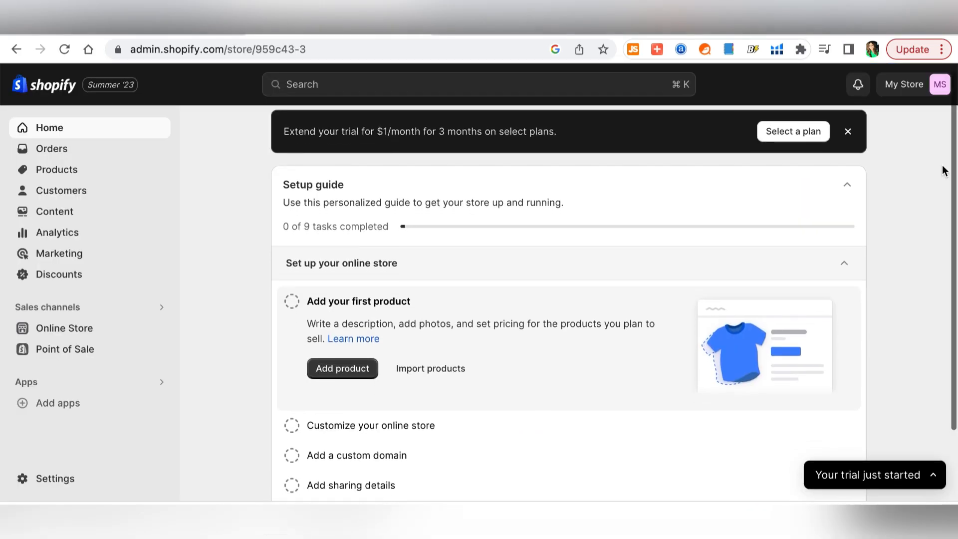
{"action": "scroll", "coordinate": [943, 170], "scroll_direction": "down", "scroll_amount": 2}
{"action": "scroll", "coordinate": [944, 171], "scroll_direction": "up", "scroll_amount": 3}
{"action": "scroll", "coordinate": [944, 172], "scroll_direction": "down", "scroll_amount": 2}
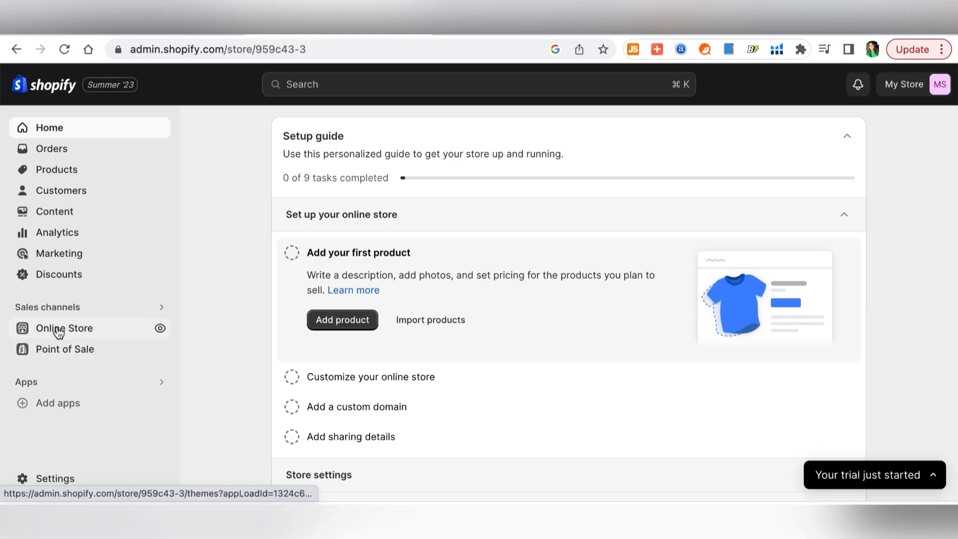
- Open Online Store under Sales channels to reach the Themes page
{"action": "left_click", "coordinate": [59, 330]}
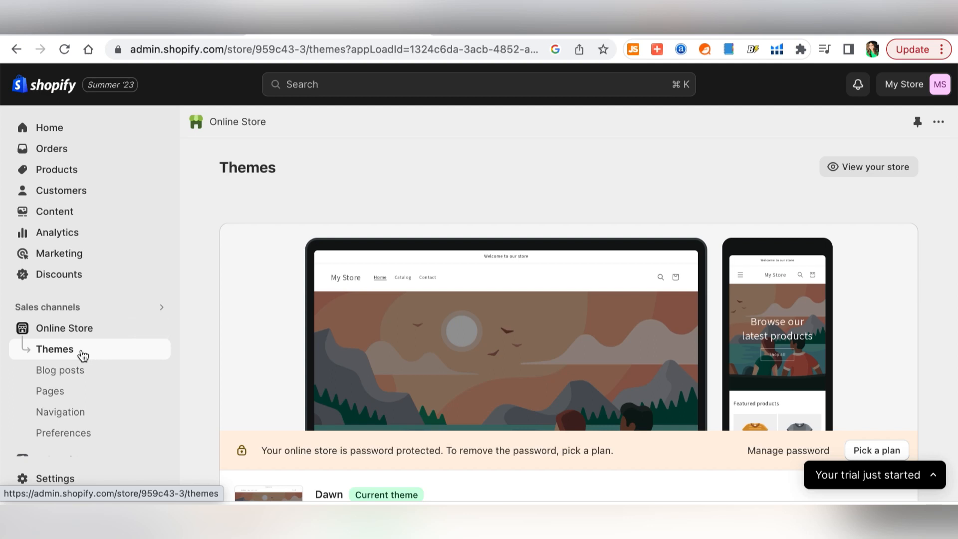
- Go from the Themes page to the Shopify Theme Store and browse it
{"action": "scroll", "coordinate": [199, 345], "scroll_direction": "down", "scroll_amount": 10}
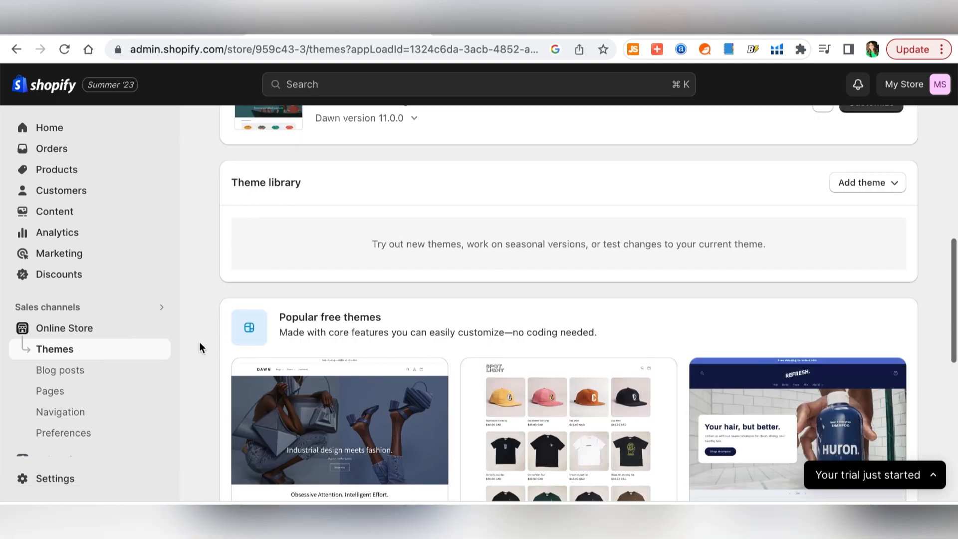
{"action": "scroll", "coordinate": [200, 343], "scroll_direction": "down", "scroll_amount": 5}
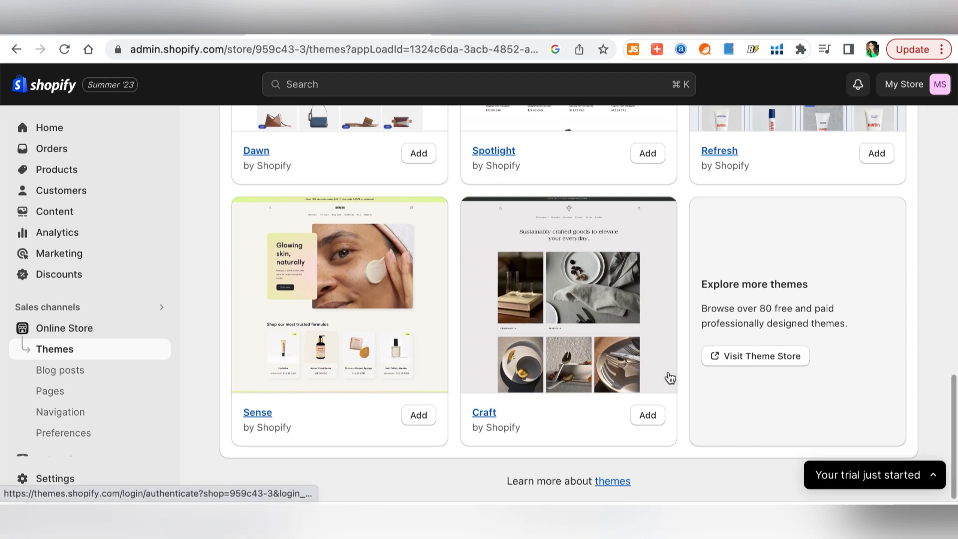
{"action": "left_click", "coordinate": [769, 363]}
{"action": "scroll", "coordinate": [12, 240], "scroll_direction": "down", "scroll_amount": 3}
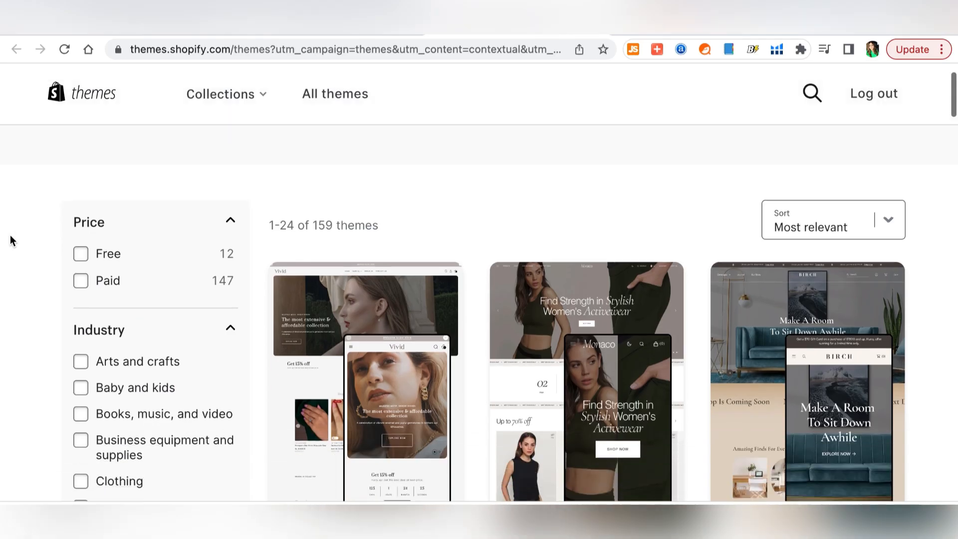
{"action": "scroll", "coordinate": [11, 240], "scroll_direction": "down", "scroll_amount": 7}
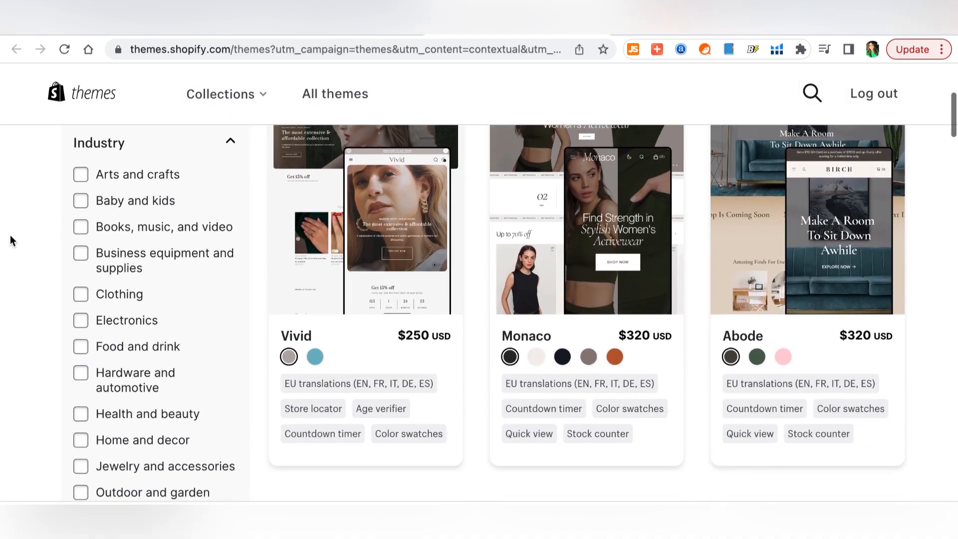
{"action": "scroll", "coordinate": [10, 236], "scroll_direction": "down", "scroll_amount": 5}
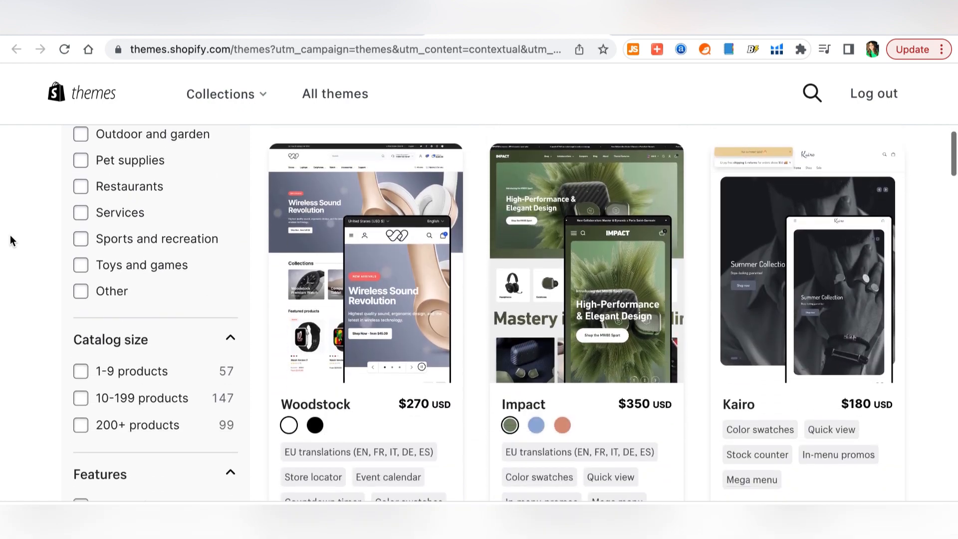
{"action": "scroll", "coordinate": [10, 235], "scroll_direction": "down", "scroll_amount": 10}
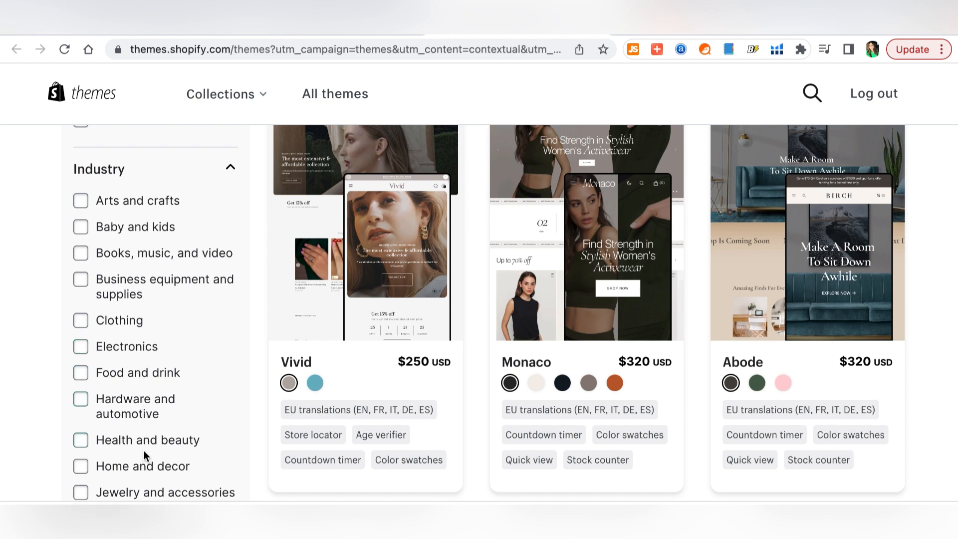
{"action": "scroll", "coordinate": [144, 451], "scroll_direction": "up", "scroll_amount": 10}
- Filter the Theme Store to the 12 free themes and scroll through them
{"action": "left_click", "coordinate": [78, 322]}
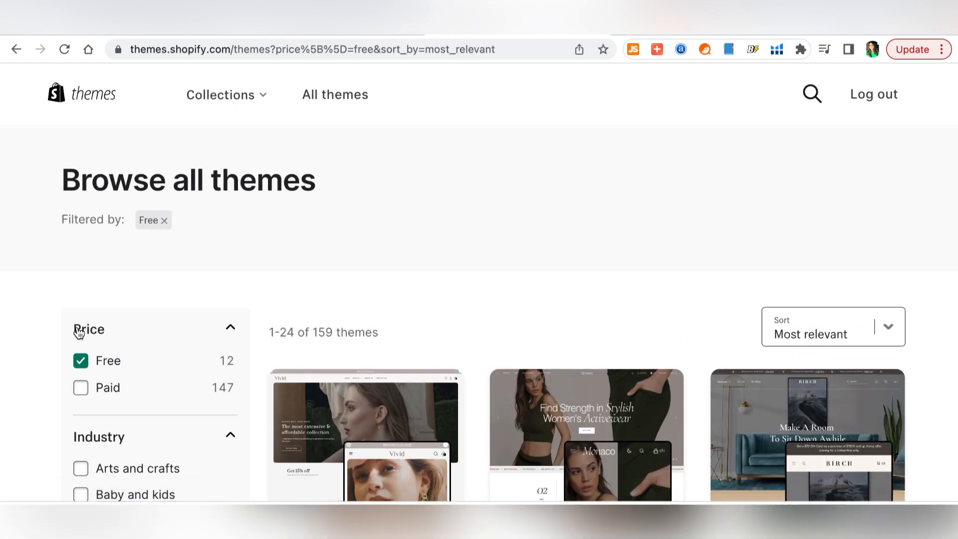
{"action": "scroll", "coordinate": [950, 338], "scroll_direction": "down", "scroll_amount": 1}
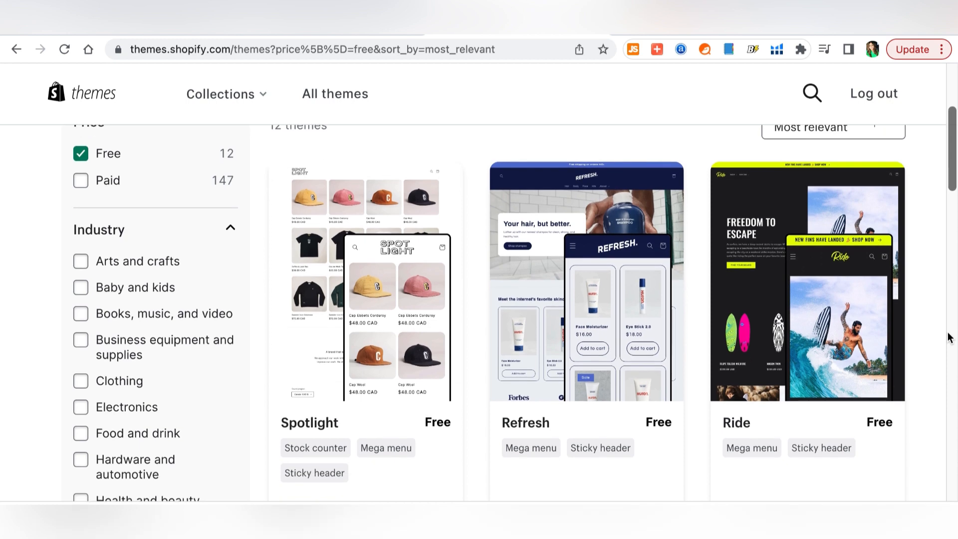
{"action": "scroll", "coordinate": [950, 338], "scroll_direction": "down", "scroll_amount": 6}
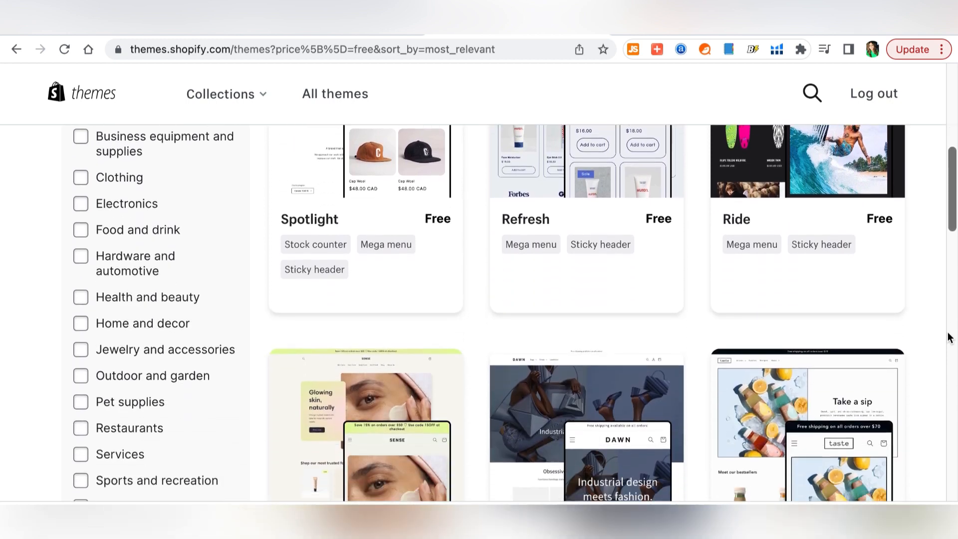
{"action": "scroll", "coordinate": [950, 338], "scroll_direction": "down", "scroll_amount": 2}
{"action": "scroll", "coordinate": [950, 338], "scroll_direction": "down", "scroll_amount": 1}
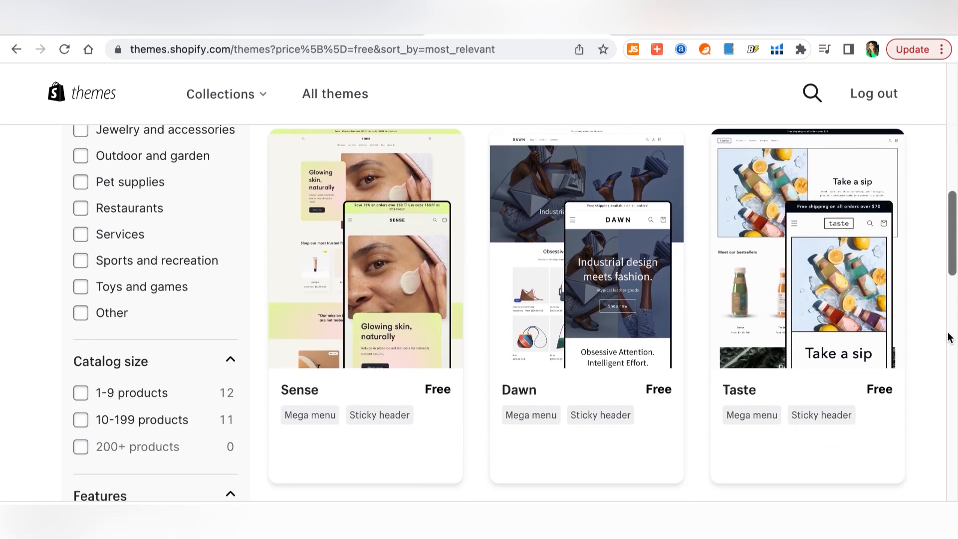
{"action": "scroll", "coordinate": [948, 337], "scroll_direction": "down", "scroll_amount": 4}
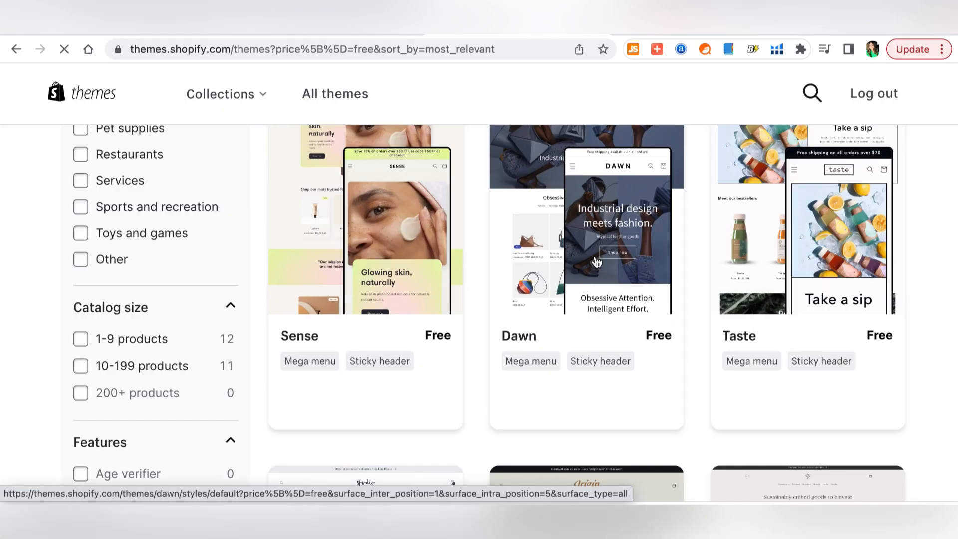
- Open the Dawn theme page, browse its demo store, and return to the theme page
{"action": "left_click", "coordinate": [597, 261]}
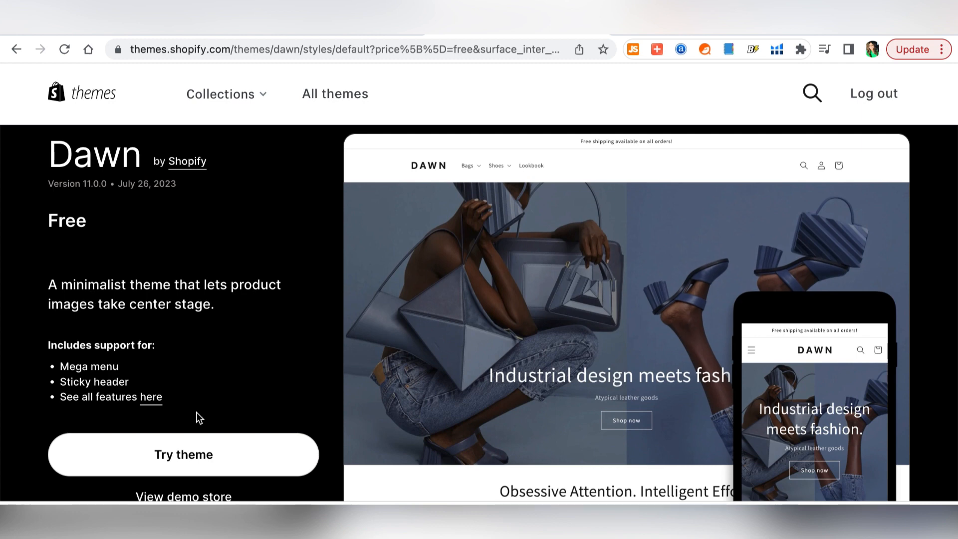
{"action": "scroll", "coordinate": [252, 373], "scroll_direction": "down", "scroll_amount": 1}
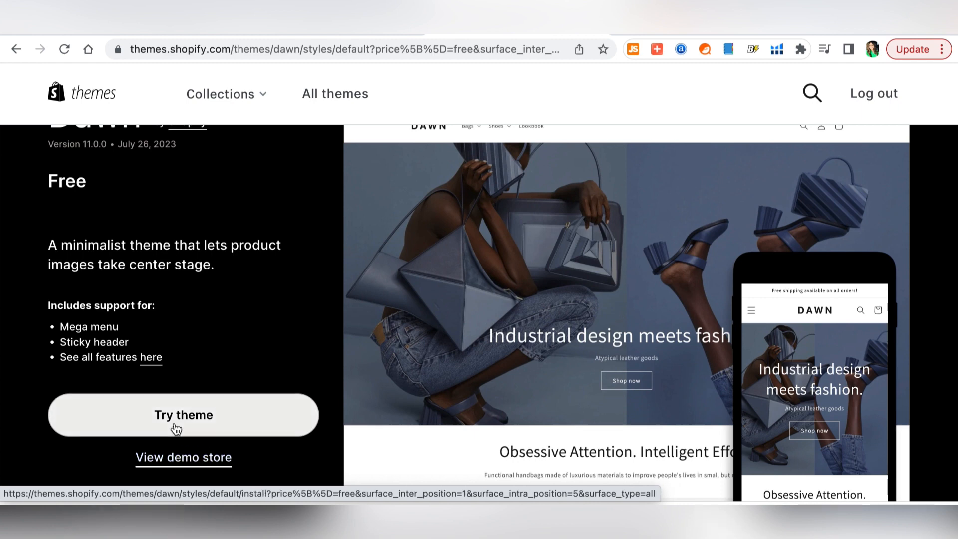
{"action": "left_click", "coordinate": [152, 459]}
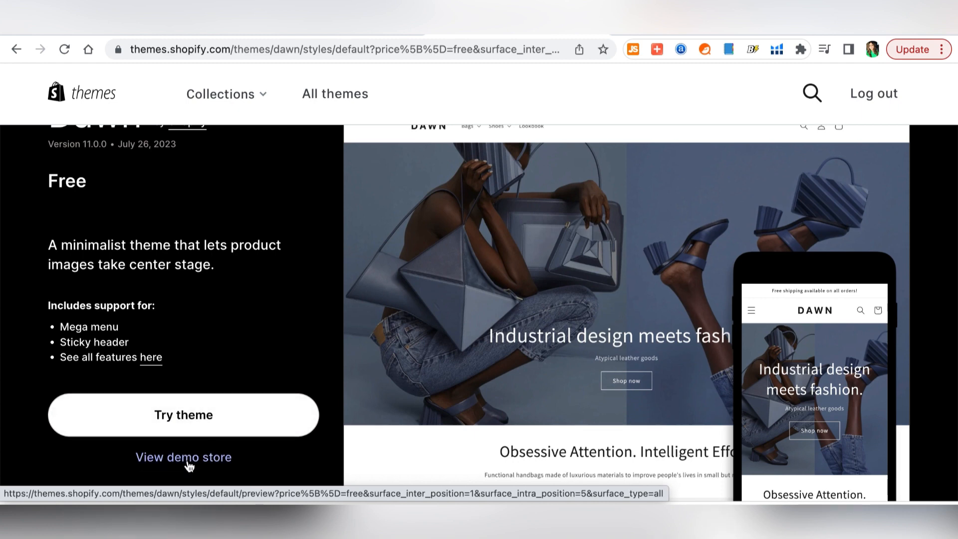
{"action": "scroll", "coordinate": [955, 240], "scroll_direction": "down", "scroll_amount": 3}
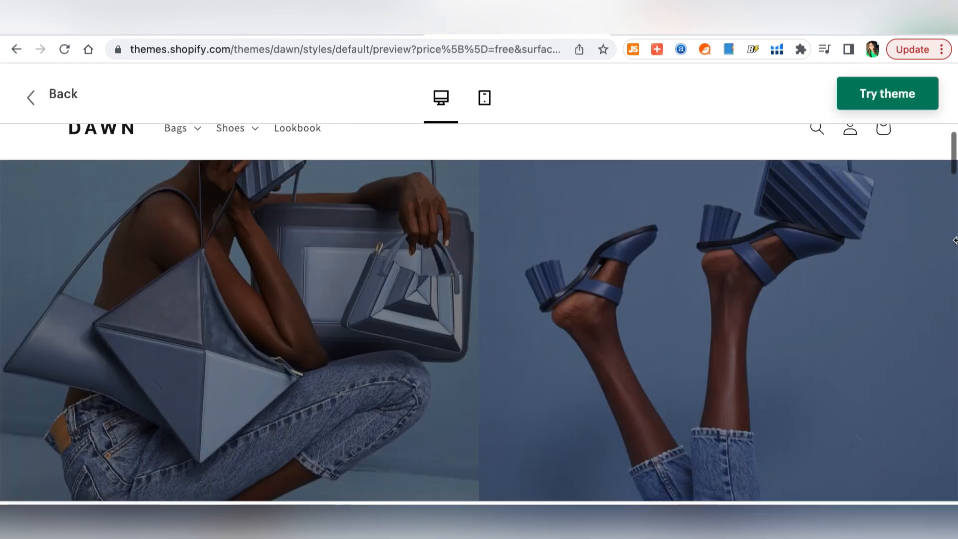
{"action": "scroll", "coordinate": [955, 240], "scroll_direction": "down", "scroll_amount": 10}
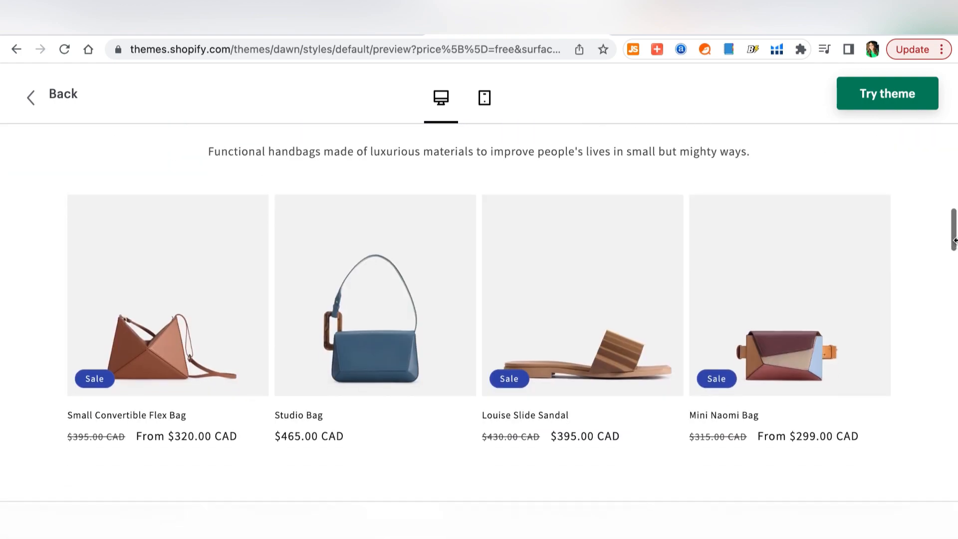
{"action": "scroll", "coordinate": [955, 240], "scroll_direction": "down", "scroll_amount": 5}
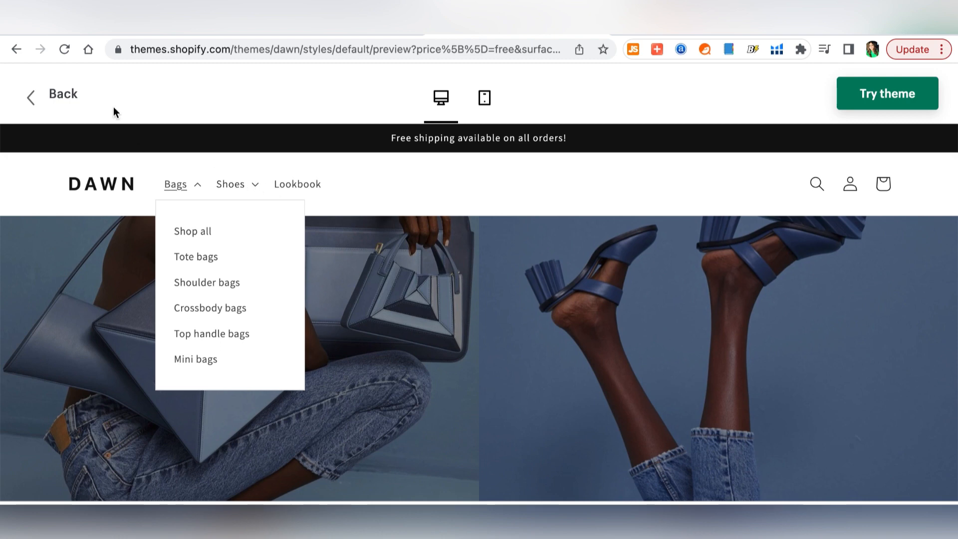
{"action": "left_click", "coordinate": [31, 101]}
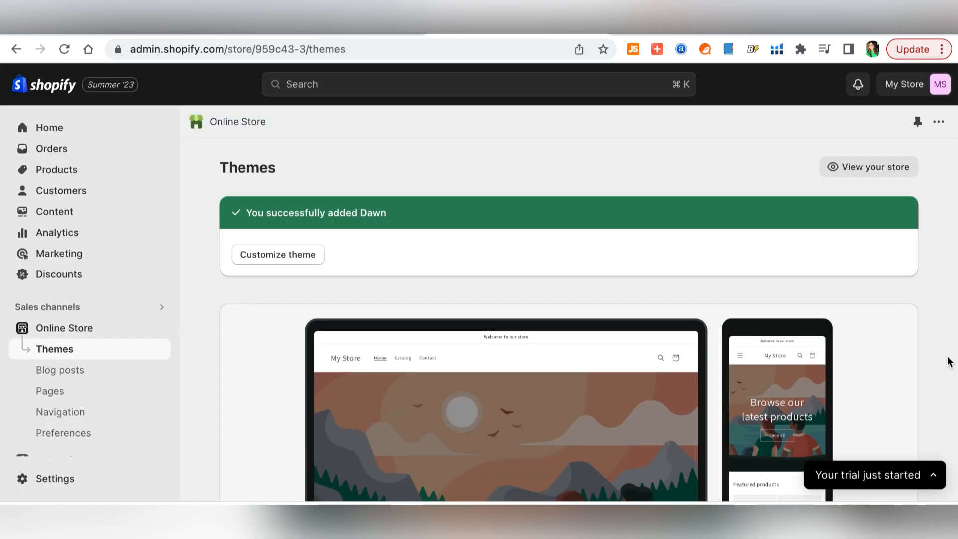
- Open the Dawn theme's Customize editor from the Theme library in a new browser tab
{"action": "scroll", "coordinate": [949, 361], "scroll_direction": "down", "scroll_amount": 13}
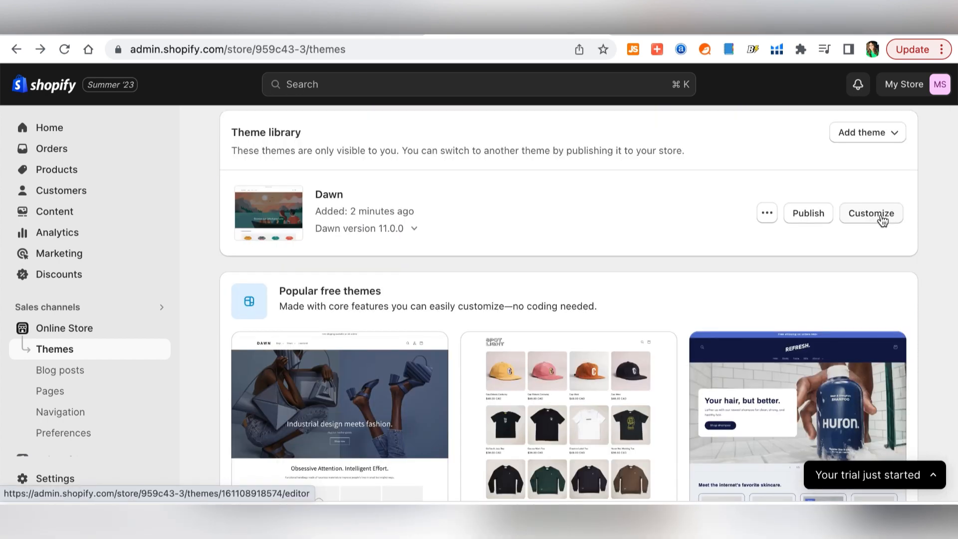
{"action": "right_click", "coordinate": [883, 220]}
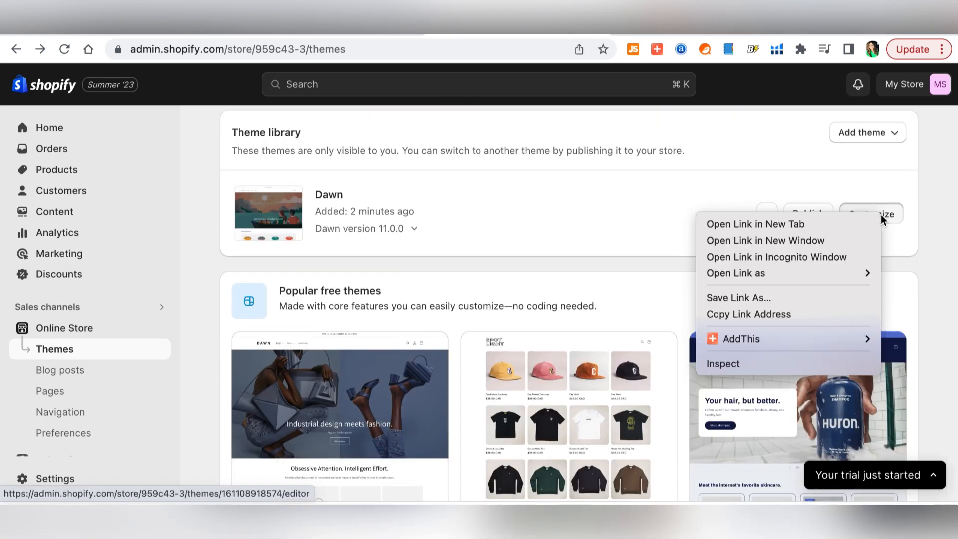
{"action": "left_click", "coordinate": [794, 225]}
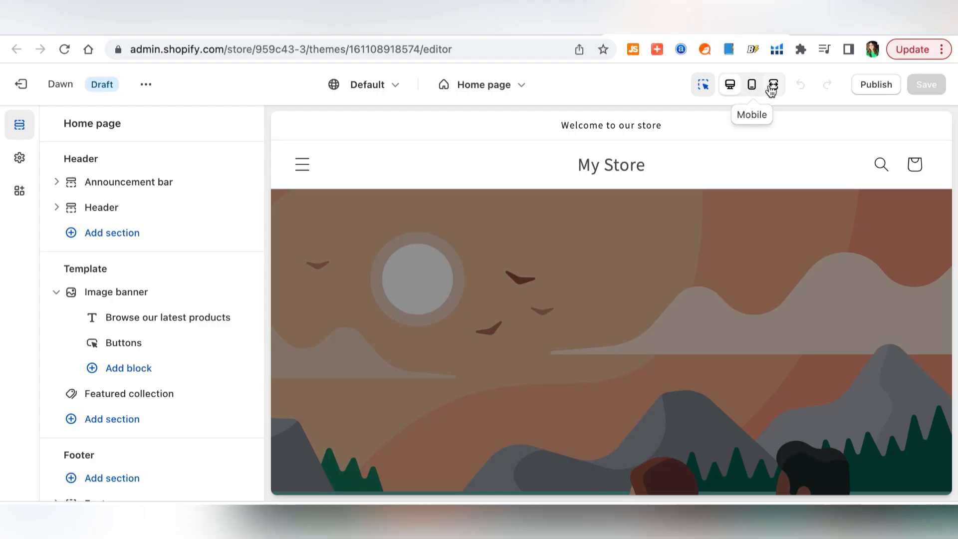
{"action": "left_click", "coordinate": [774, 85]}
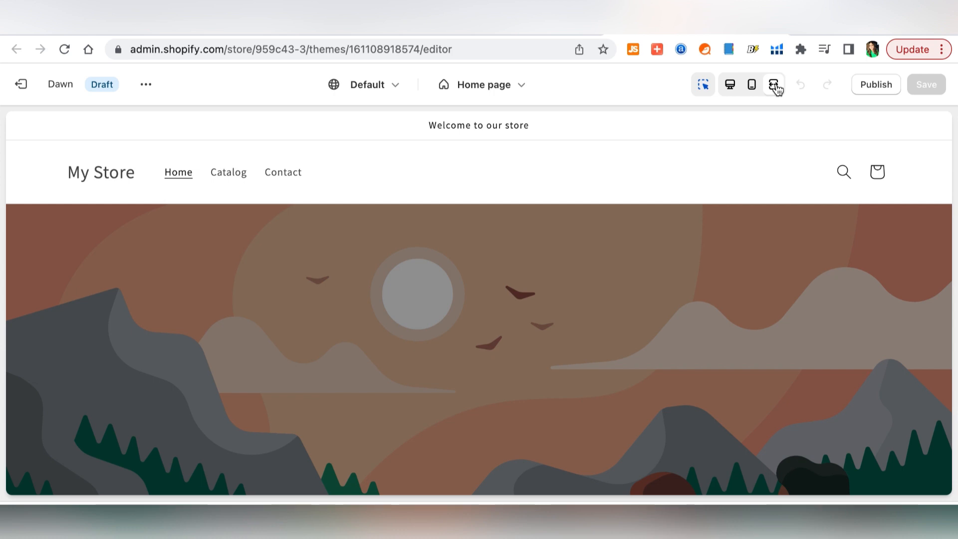
{"action": "left_click", "coordinate": [754, 90]}
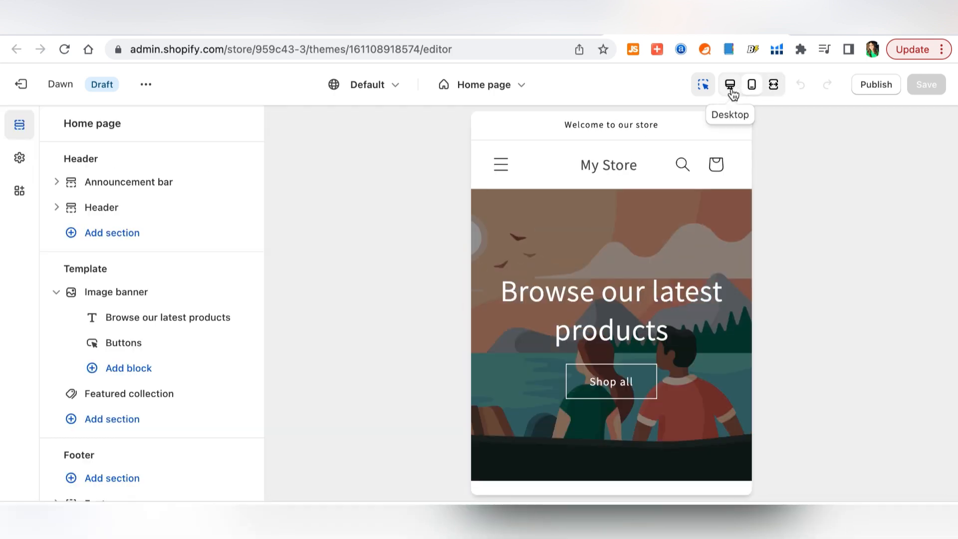
{"action": "left_click", "coordinate": [732, 91]}
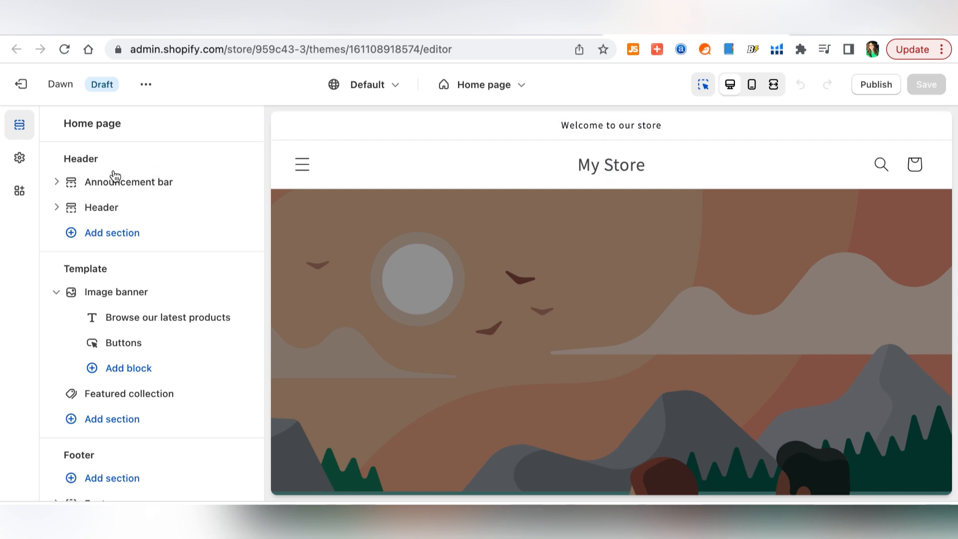
{"action": "scroll", "coordinate": [62, 424], "scroll_direction": "down", "scroll_amount": 1}
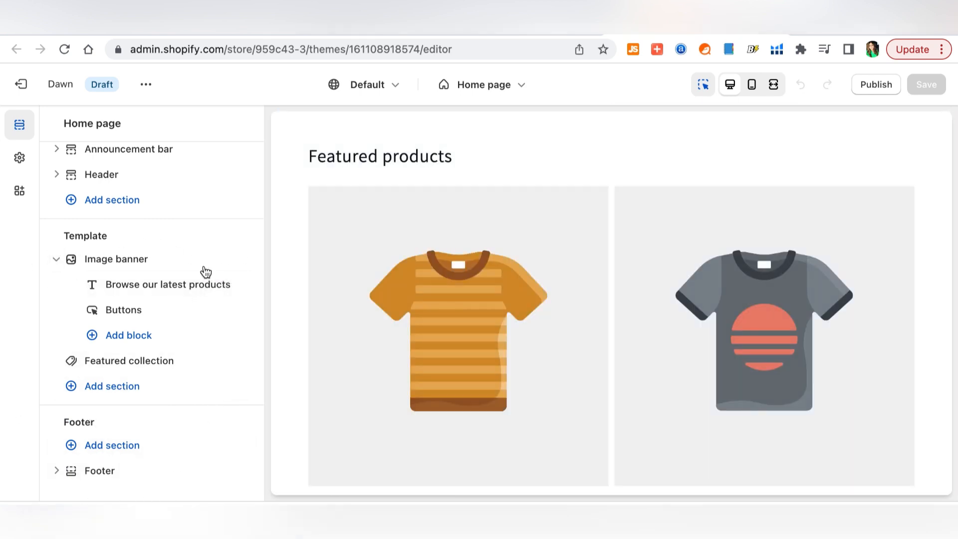
{"action": "scroll", "coordinate": [80, 210], "scroll_direction": "up", "scroll_amount": 1}
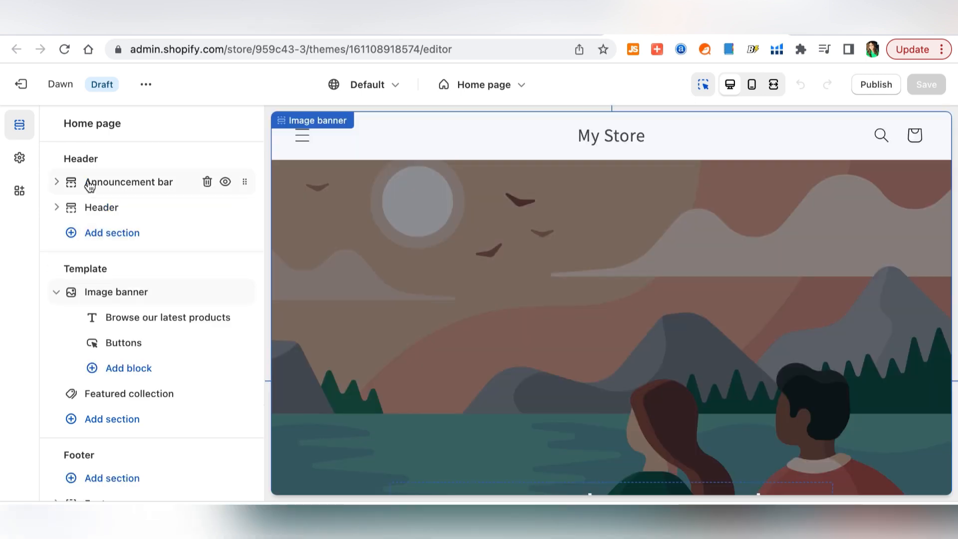
{"action": "scroll", "coordinate": [220, 280], "scroll_direction": "down", "scroll_amount": 1}
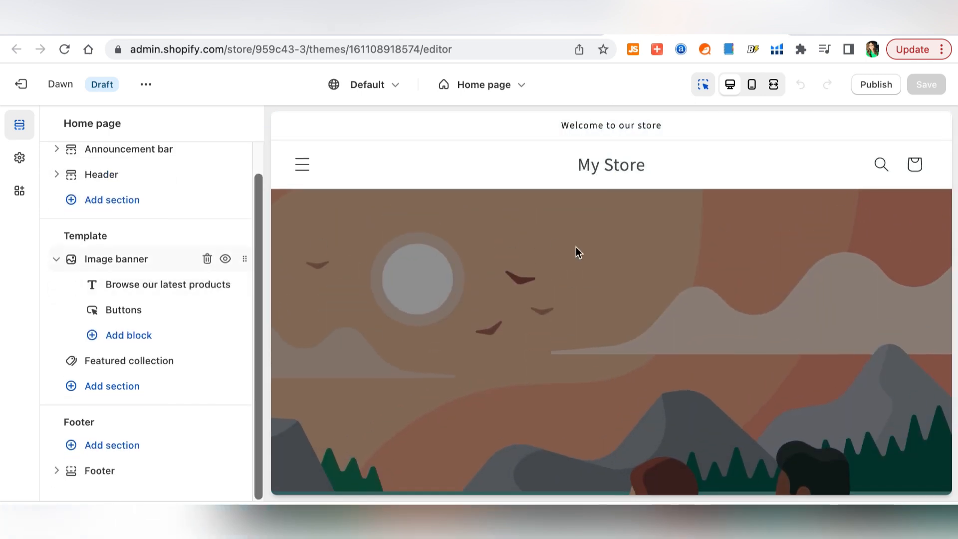
{"action": "scroll", "coordinate": [576, 247], "scroll_direction": "down", "scroll_amount": 5}
{"action": "scroll", "coordinate": [576, 248], "scroll_direction": "down", "scroll_amount": 7}
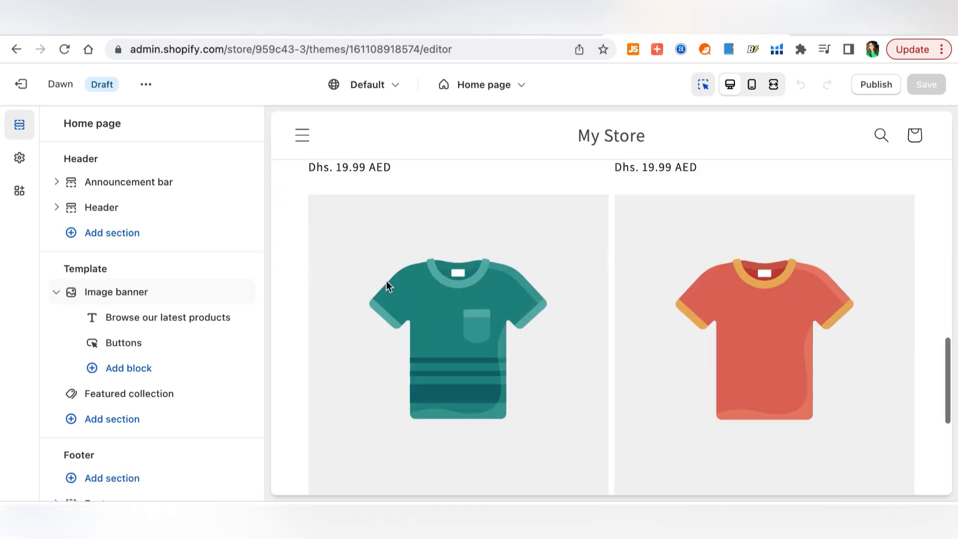
{"action": "scroll", "coordinate": [387, 280], "scroll_direction": "up", "scroll_amount": 9}
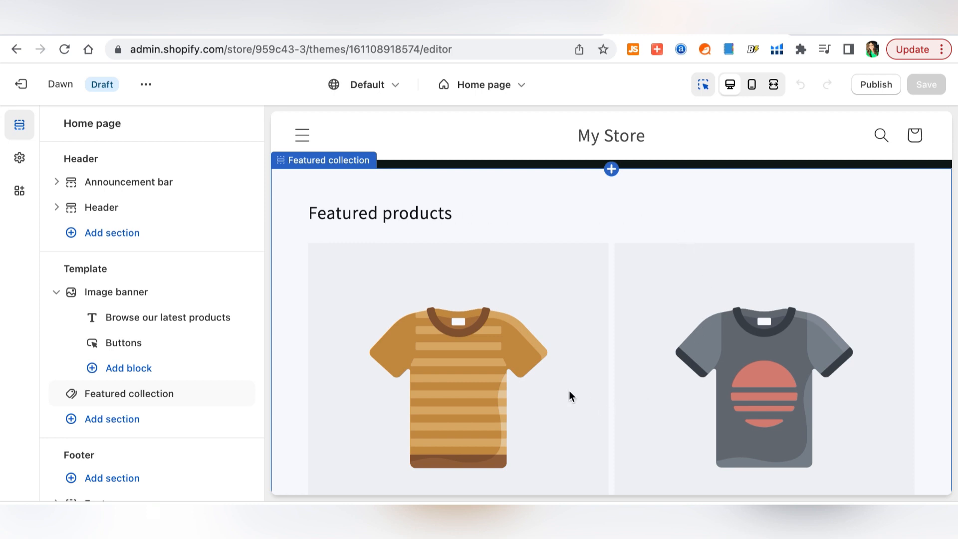
{"action": "scroll", "coordinate": [568, 388], "scroll_direction": "up", "scroll_amount": 3}
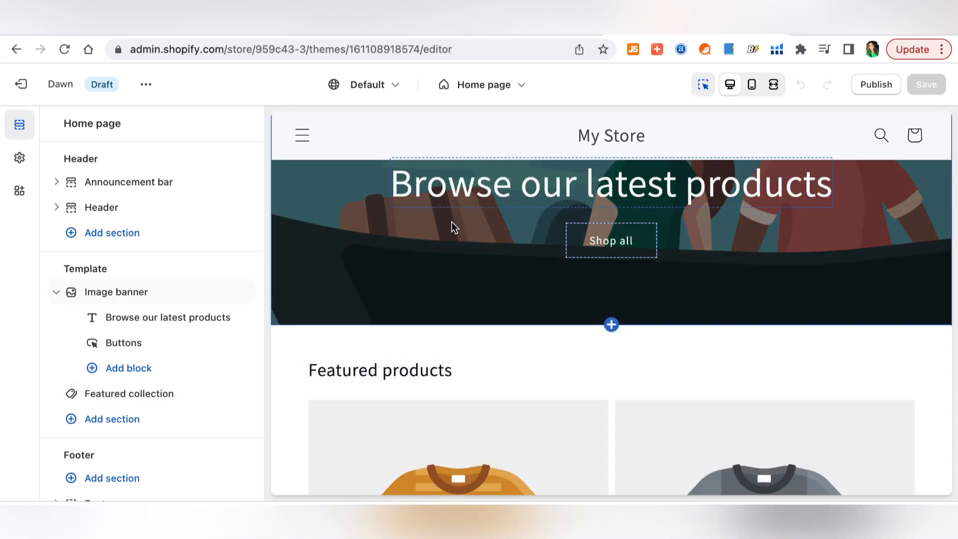
{"action": "scroll", "coordinate": [454, 227], "scroll_direction": "up", "scroll_amount": 2}
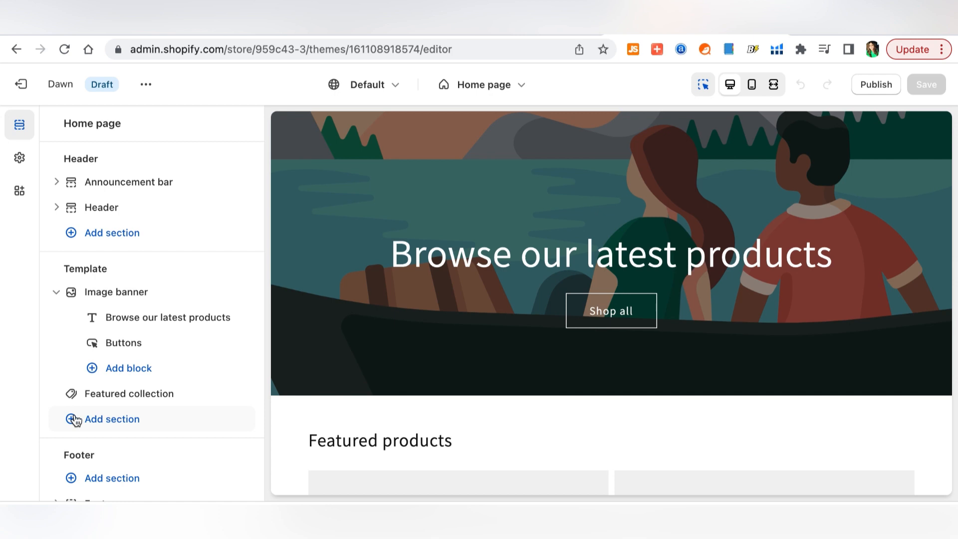
{"action": "left_click", "coordinate": [75, 421]}
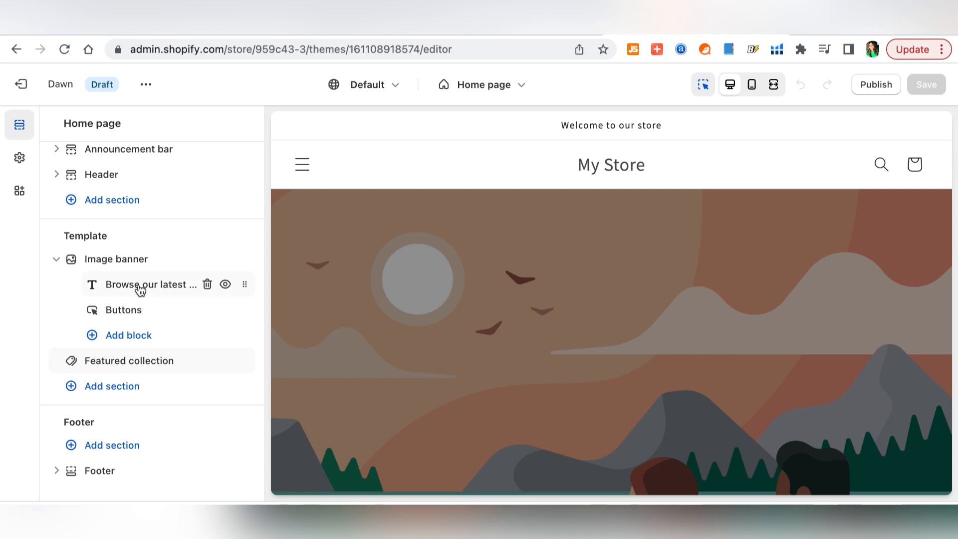
- Try the banner heading at Medium size, then set it back to Large
{"action": "left_click", "coordinate": [140, 288]}
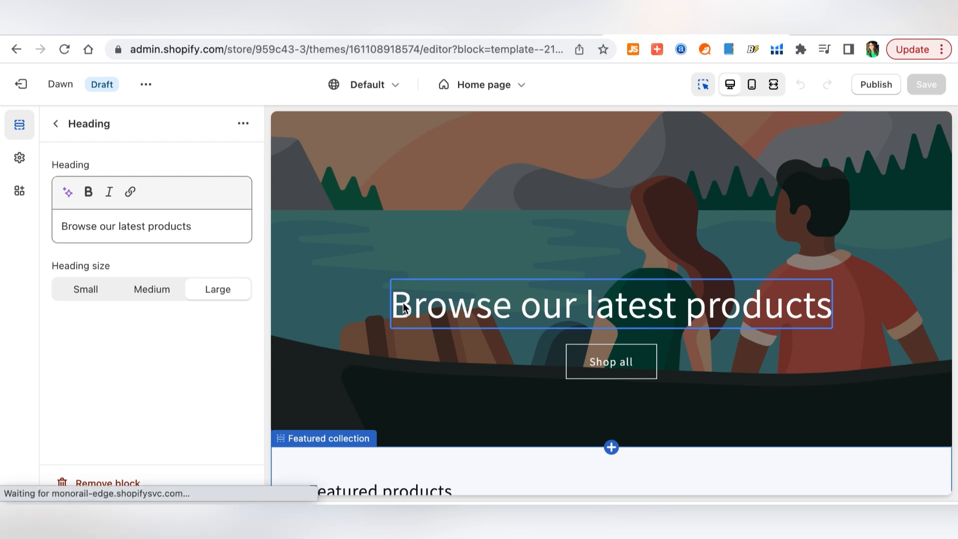
{"action": "triple_click", "coordinate": [202, 227]}
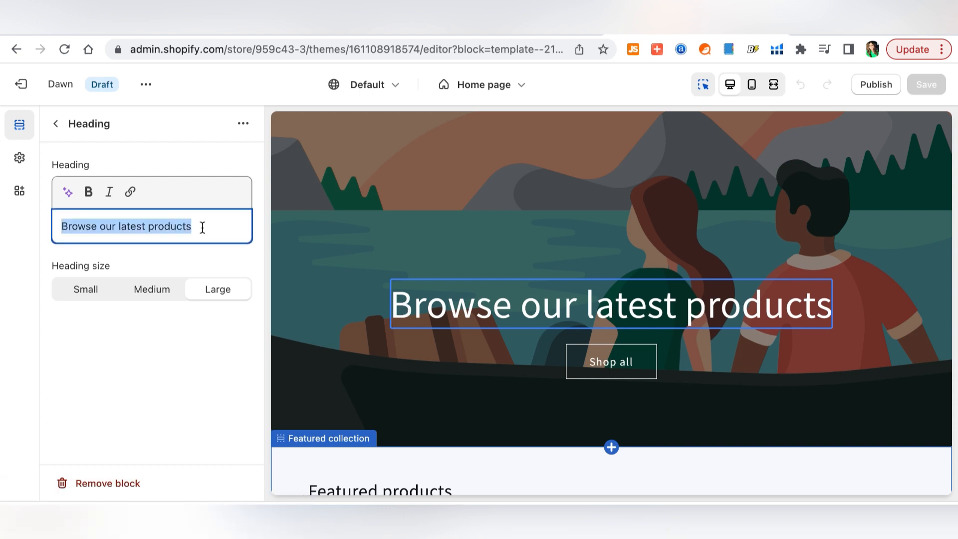
{"action": "left_click", "coordinate": [632, 308]}
{"action": "left_click", "coordinate": [148, 293]}
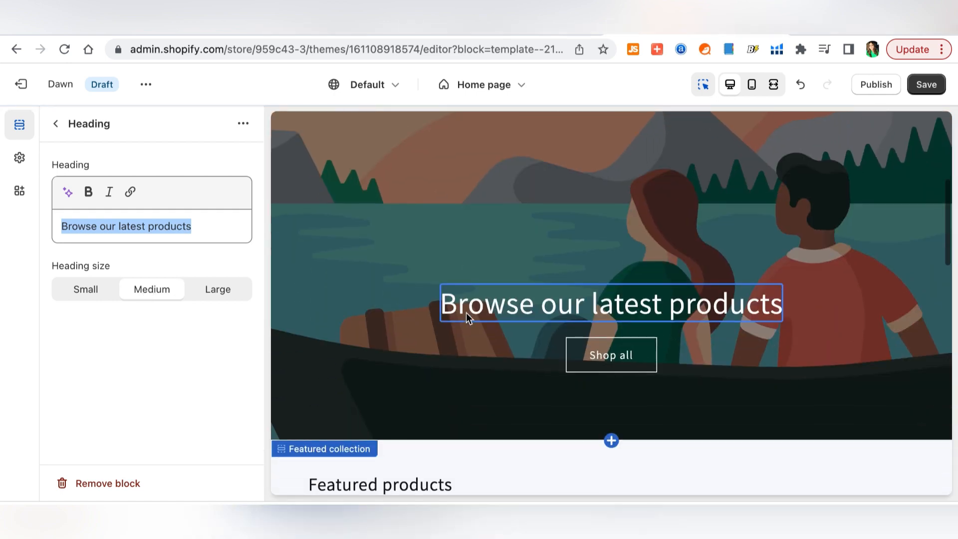
{"action": "left_click", "coordinate": [90, 293]}
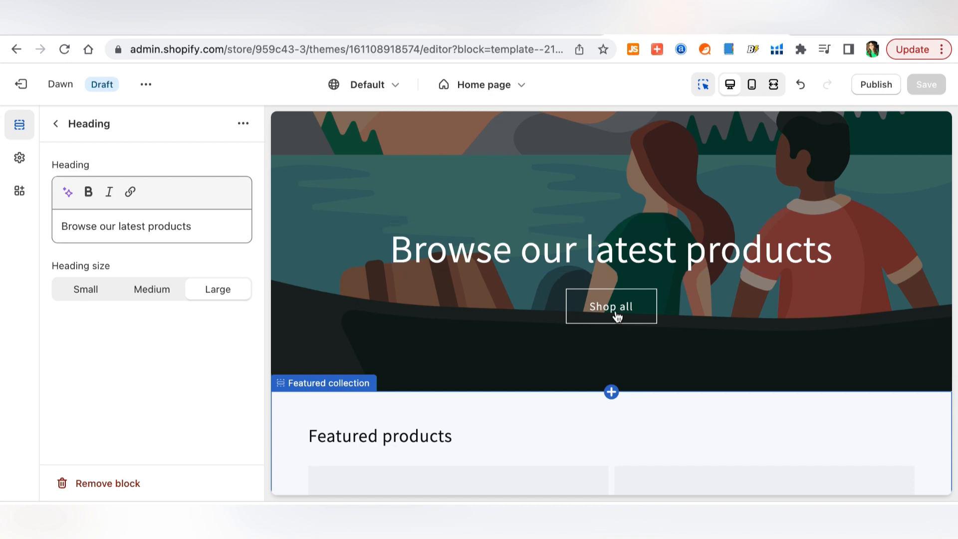
- Link the Shop all button to All Products and bring up the Image banner settings
{"action": "left_click", "coordinate": [619, 314]}
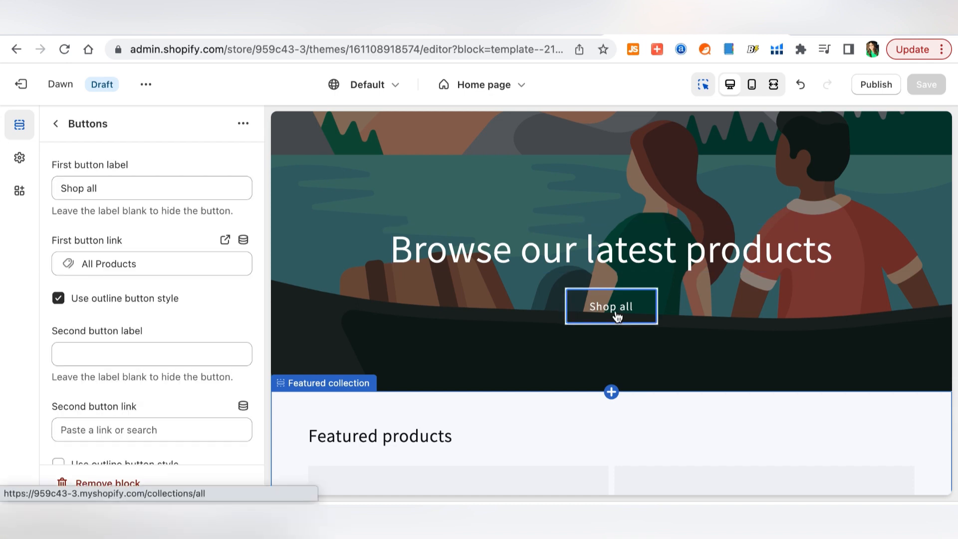
{"action": "left_click", "coordinate": [55, 124]}
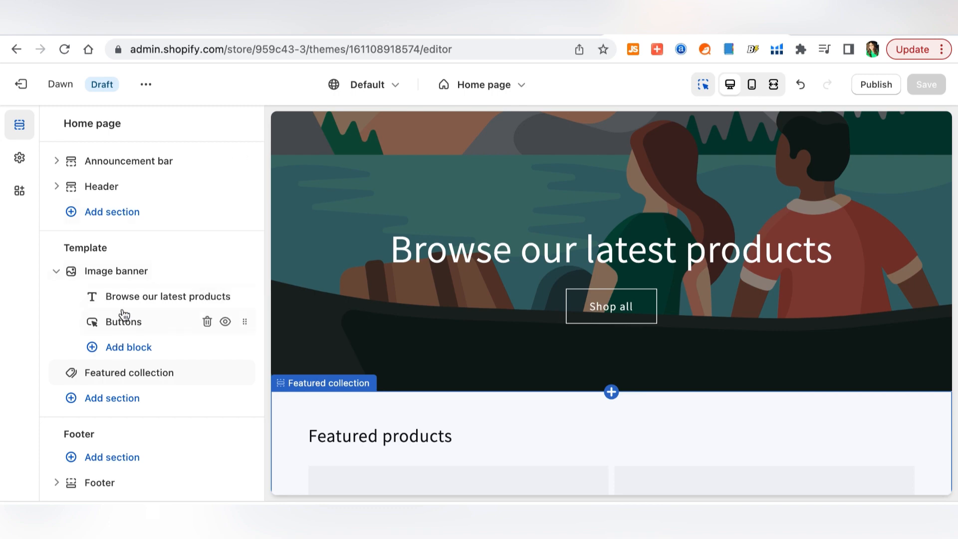
{"action": "mouse_move", "coordinate": [144, 306]}
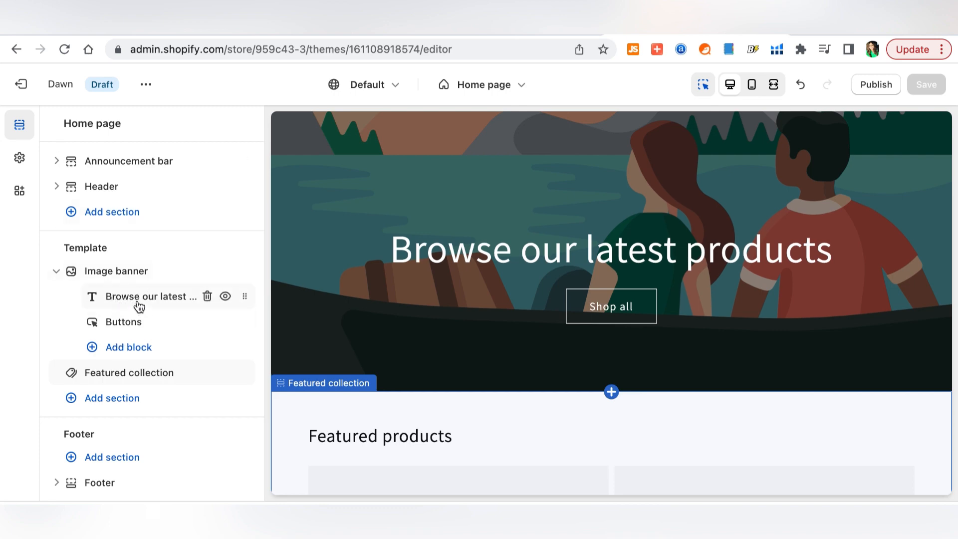
{"action": "left_click", "coordinate": [112, 322]}
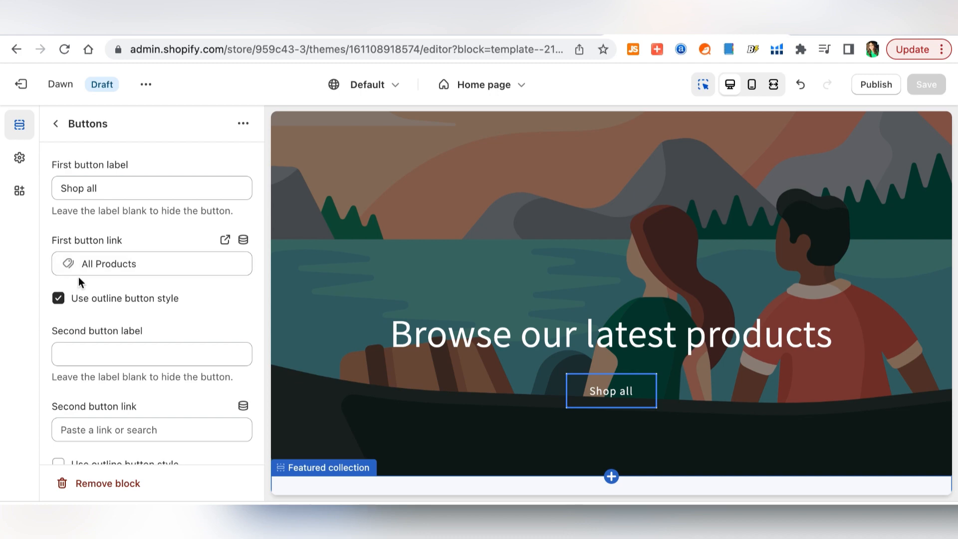
{"action": "left_click", "coordinate": [100, 264]}
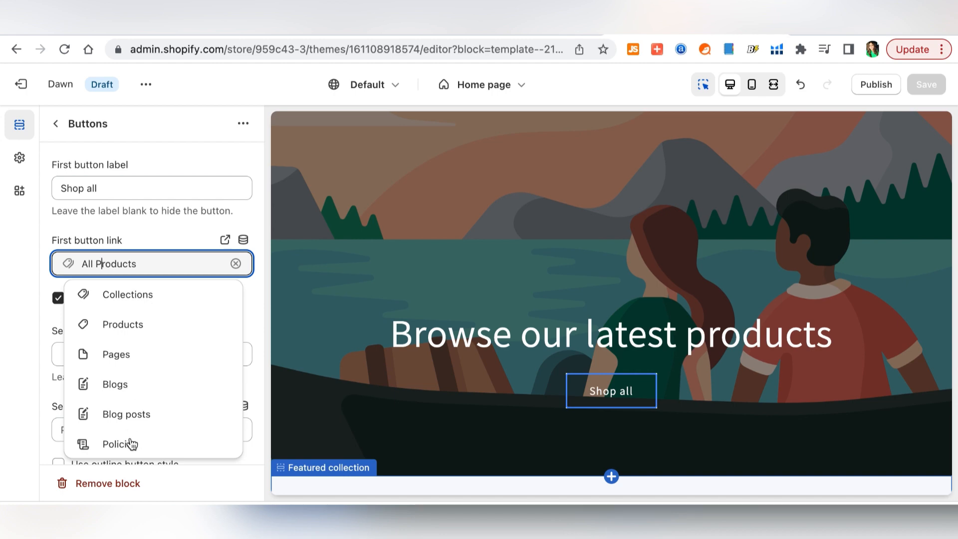
{"action": "left_click", "coordinate": [556, 294]}
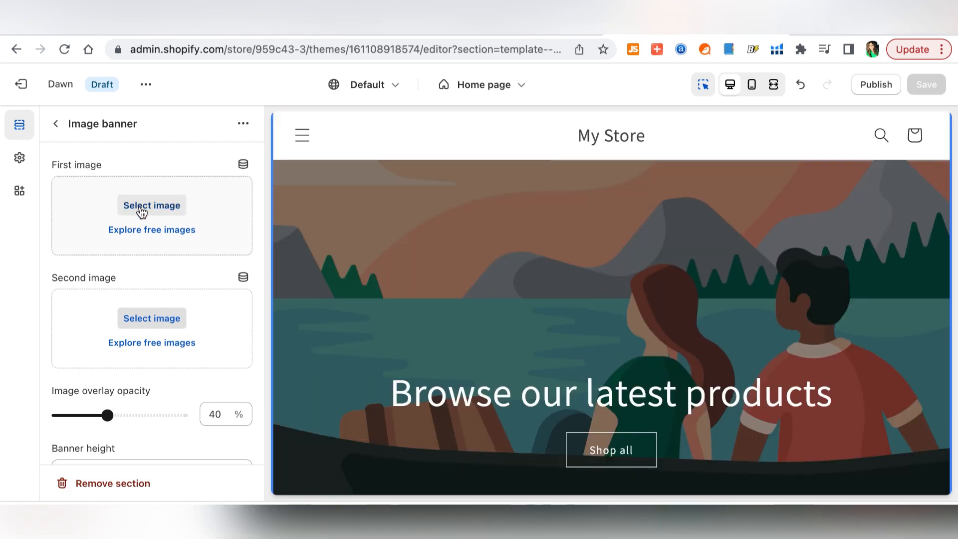
- Upload Logo.png and use it as the Image banner's first image
{"action": "left_click", "coordinate": [144, 206]}
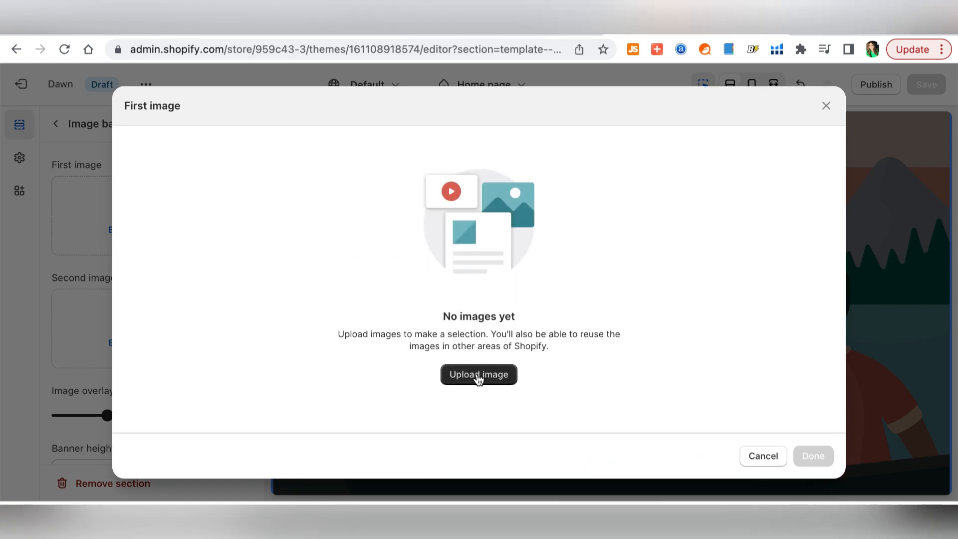
{"action": "left_click", "coordinate": [479, 378]}
{"action": "left_click", "coordinate": [343, 231]}
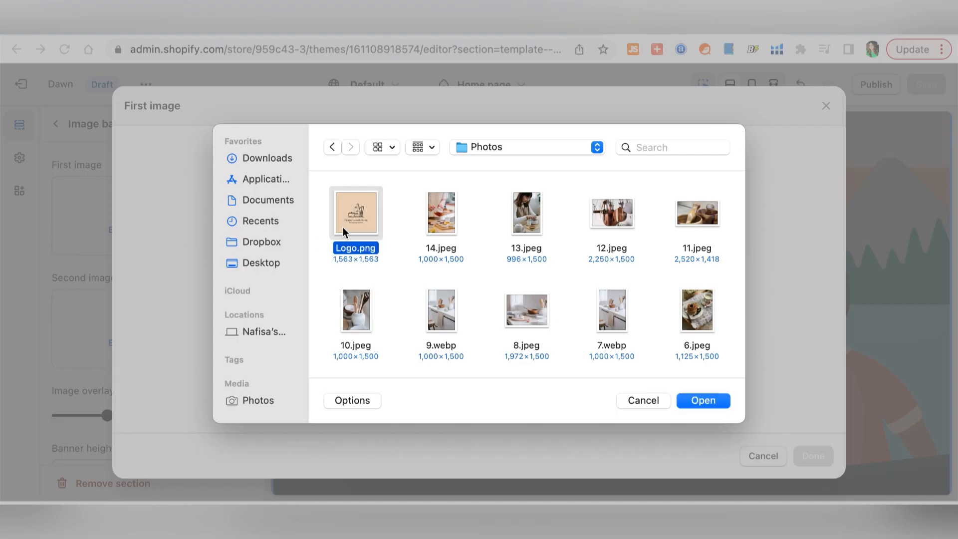
{"action": "left_click", "coordinate": [707, 399]}
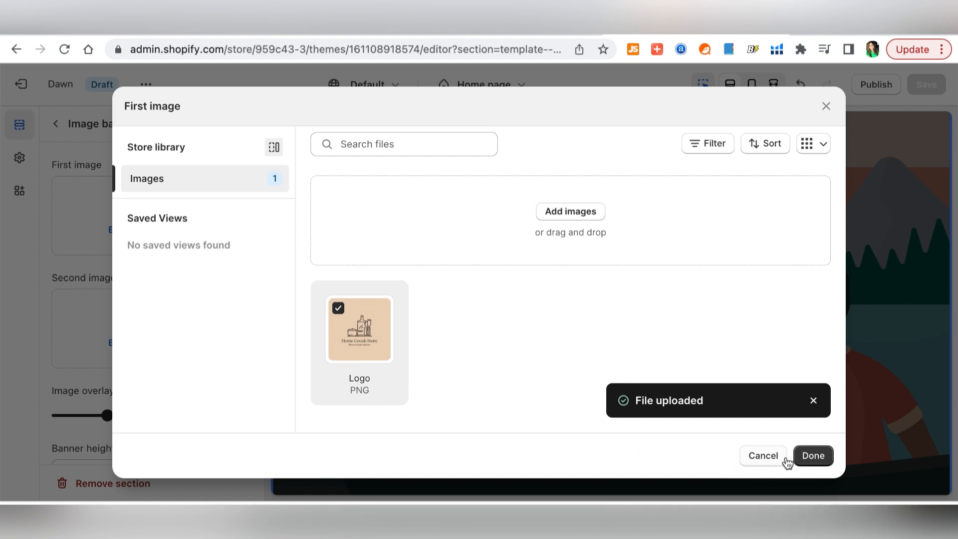
{"action": "left_click", "coordinate": [814, 457]}
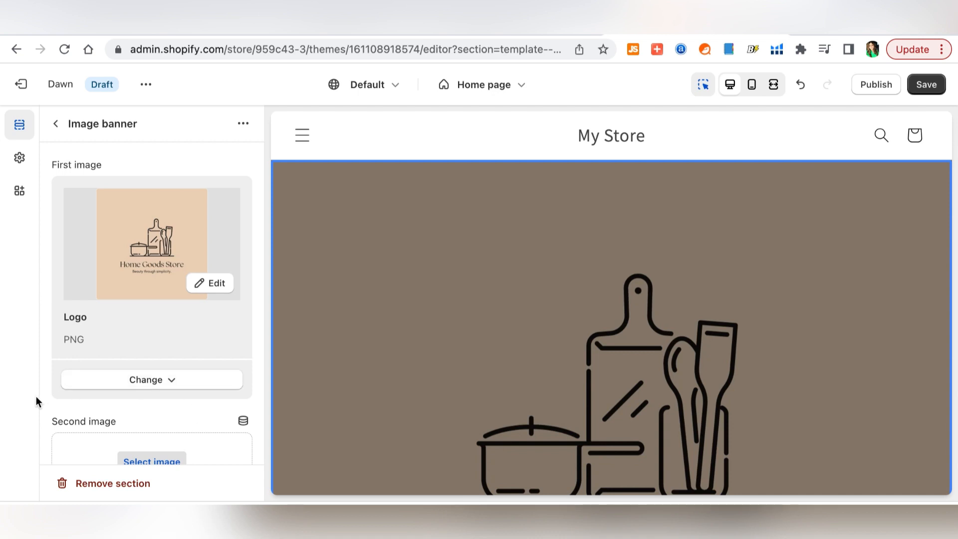
- Try a different image overlay opacity, then undo it to keep 40%
{"action": "scroll", "coordinate": [607, 323], "scroll_direction": "down", "scroll_amount": 4}
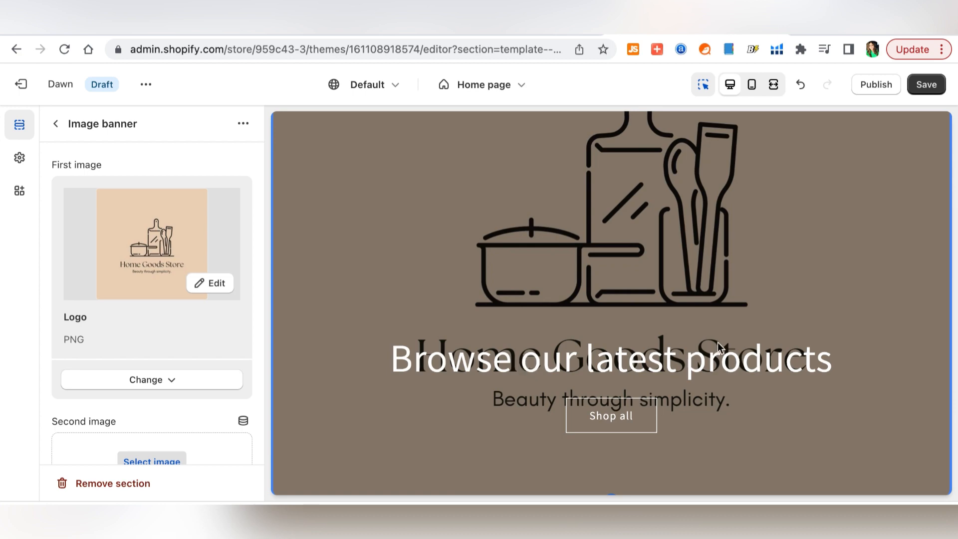
{"action": "scroll", "coordinate": [612, 295], "scroll_direction": "up", "scroll_amount": 2}
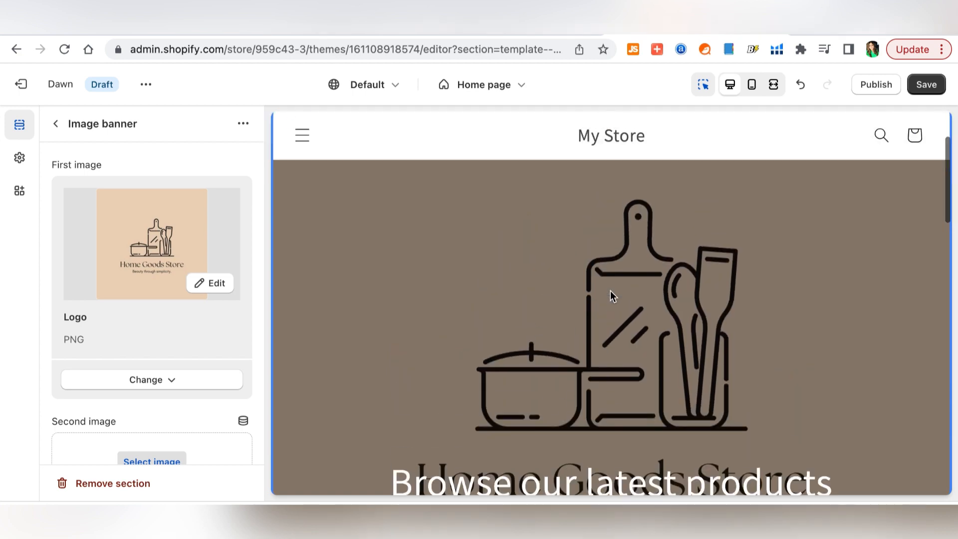
{"action": "scroll", "coordinate": [612, 296], "scroll_direction": "down", "scroll_amount": 5}
{"action": "scroll", "coordinate": [144, 329], "scroll_direction": "down", "scroll_amount": 3}
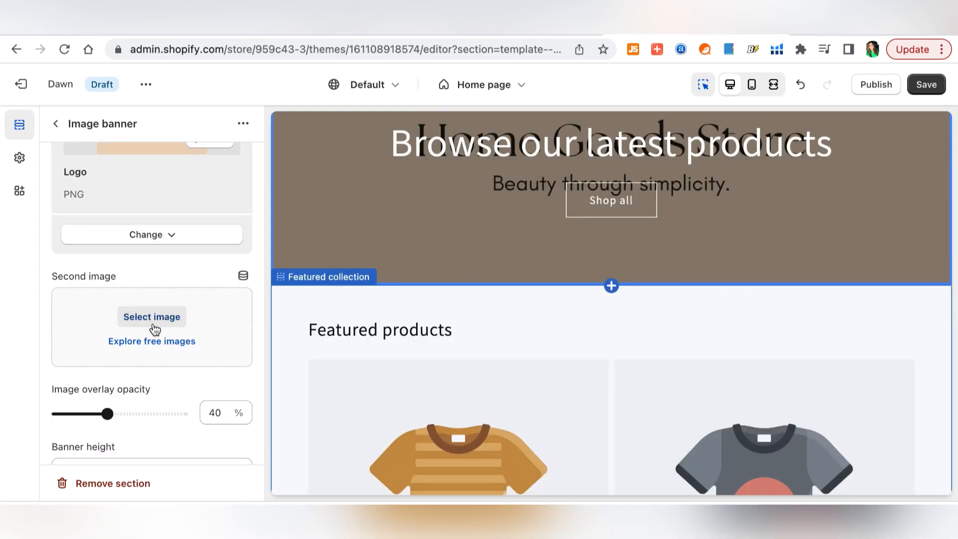
{"action": "scroll", "coordinate": [44, 337], "scroll_direction": "down", "scroll_amount": 1}
{"action": "scroll", "coordinate": [45, 337], "scroll_direction": "down", "scroll_amount": 1}
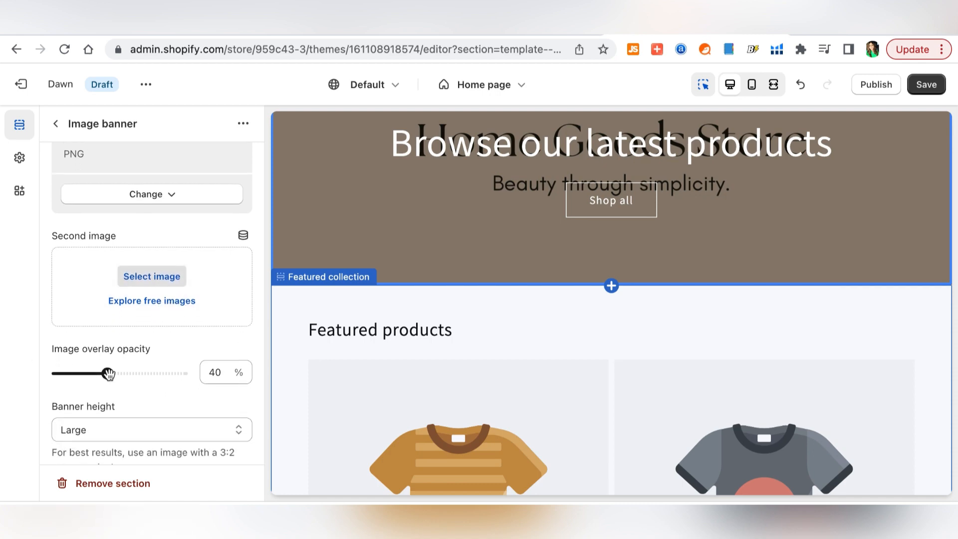
{"action": "left_click_drag", "start_coordinate": [107, 373], "coordinate": [87, 374]}
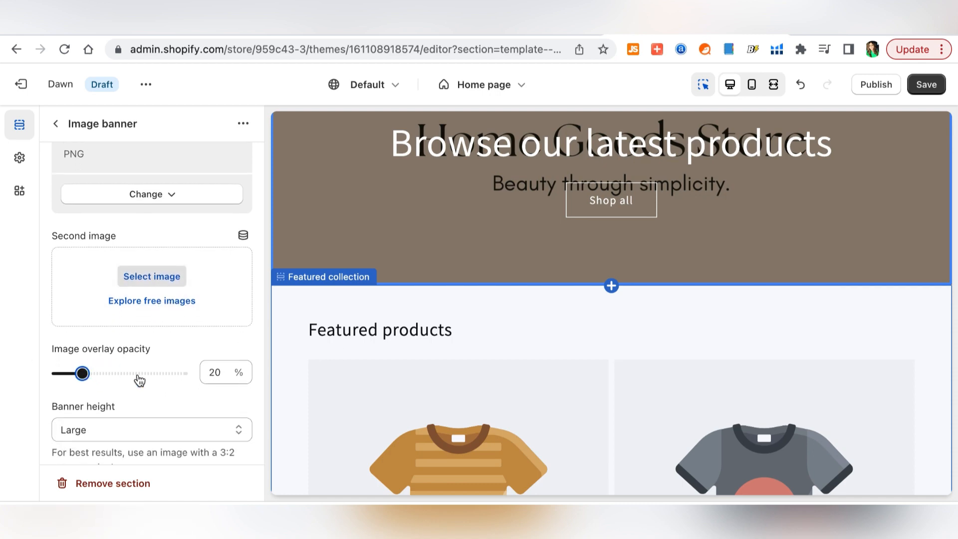
{"action": "scroll", "coordinate": [350, 355], "scroll_direction": "up", "scroll_amount": 4}
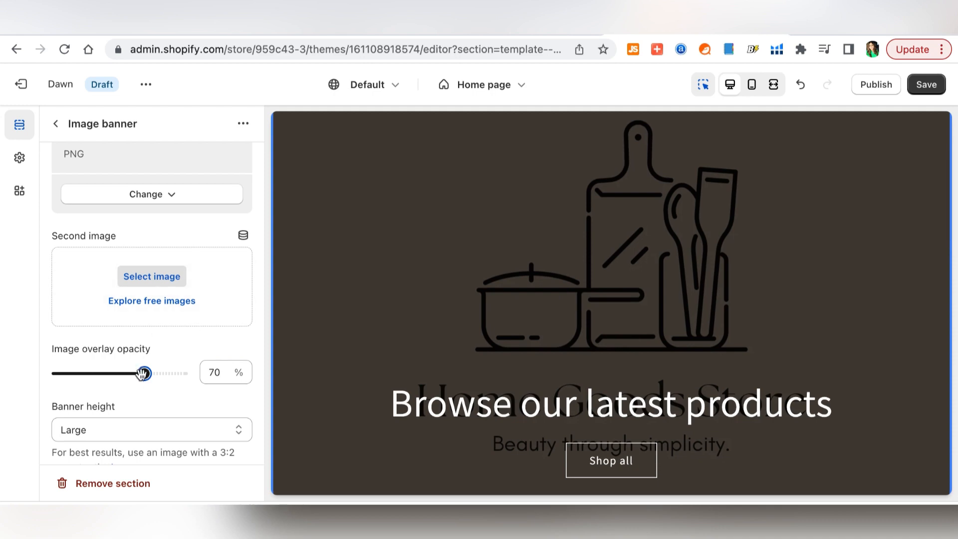
{"action": "key", "text": "ctrl+z"}
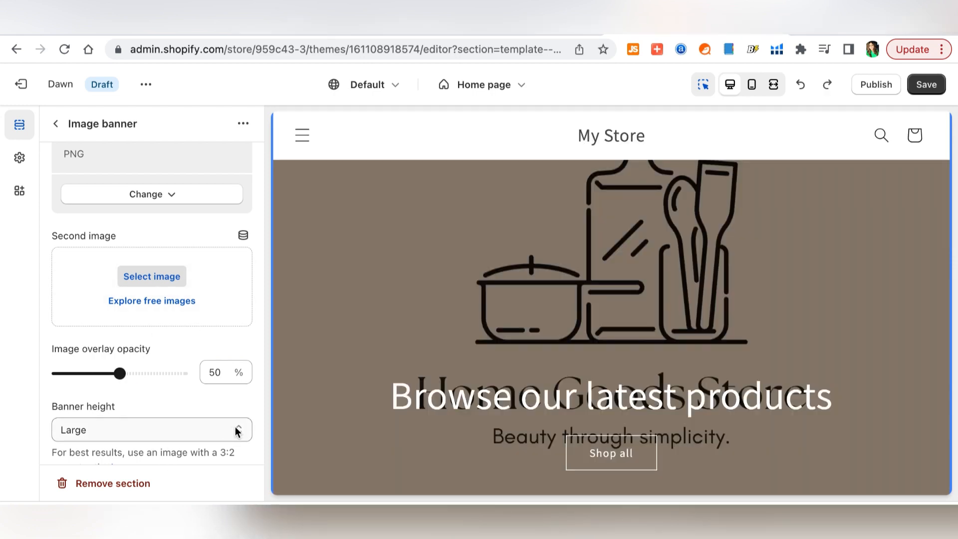
- Set Banner height to Adapt to first image so the full Home Goods Store logo shows
{"action": "left_click", "coordinate": [239, 432]}
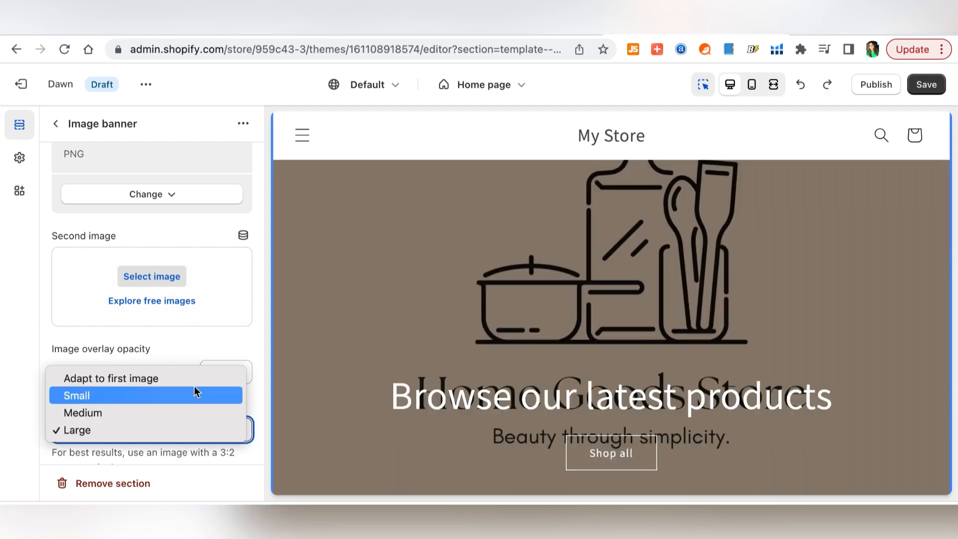
{"action": "left_click", "coordinate": [195, 423]}
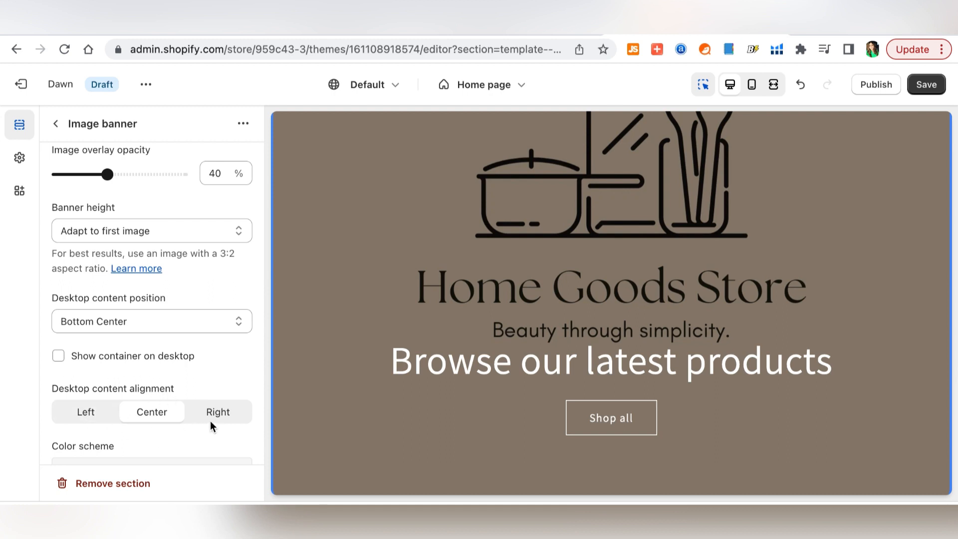
{"action": "scroll", "coordinate": [247, 417], "scroll_direction": "down", "scroll_amount": 4}
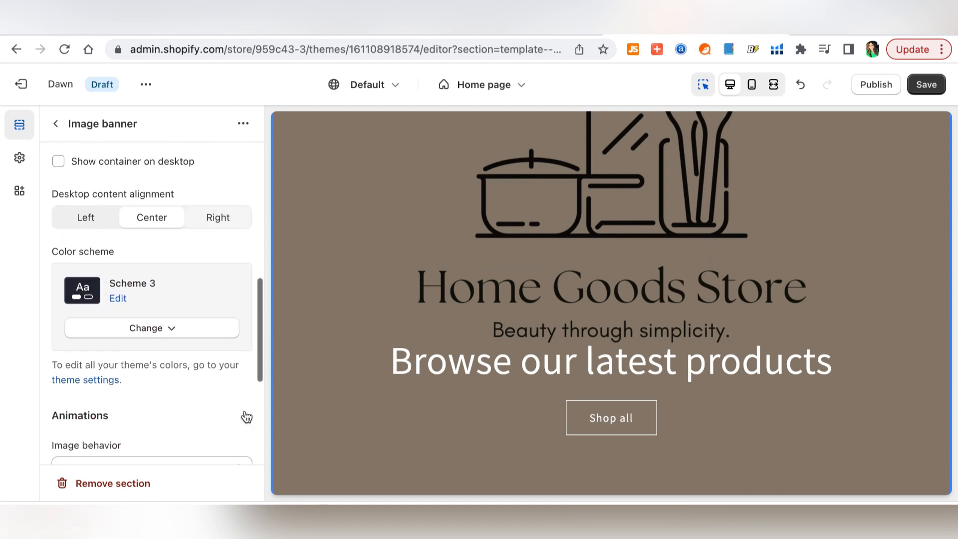
{"action": "scroll", "coordinate": [247, 418], "scroll_direction": "down", "scroll_amount": 3}
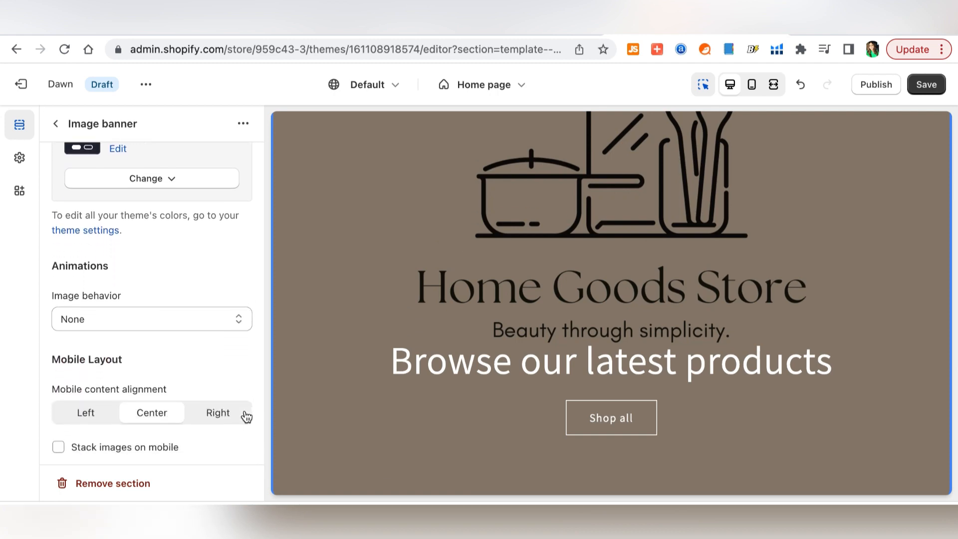
{"action": "scroll", "coordinate": [247, 418], "scroll_direction": "down", "scroll_amount": 3}
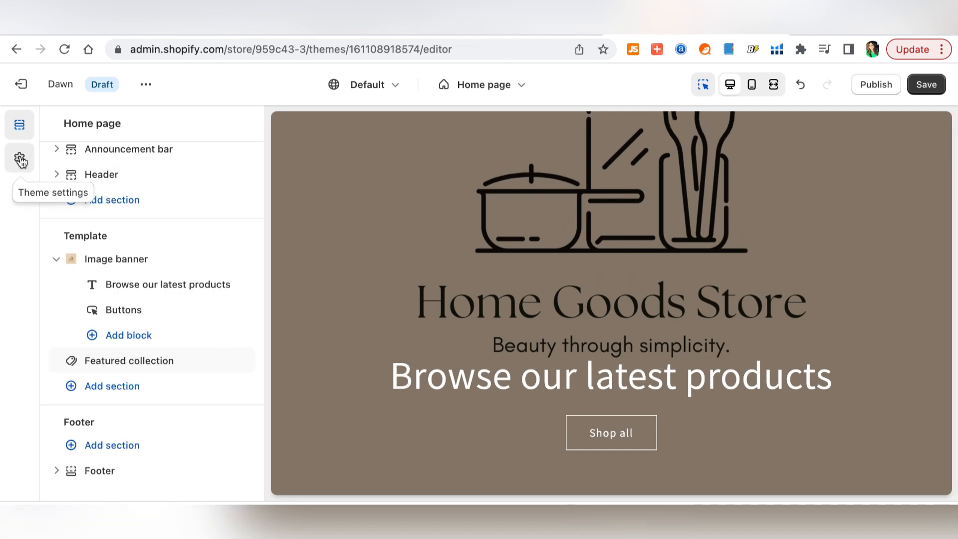
- In Typography, set the Headings font to Amiri Regular and the heading size scale to 115%
{"action": "left_click", "coordinate": [20, 160]}
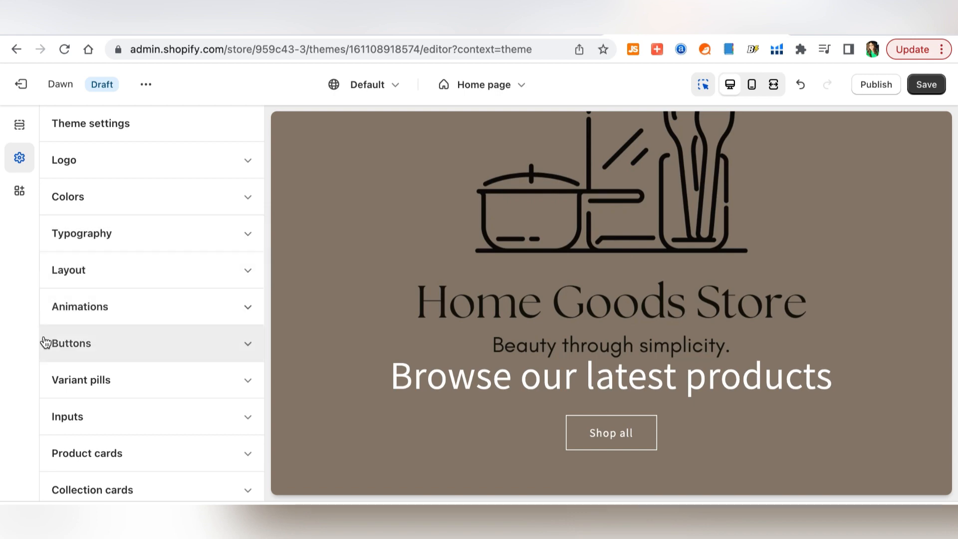
{"action": "left_click", "coordinate": [82, 243]}
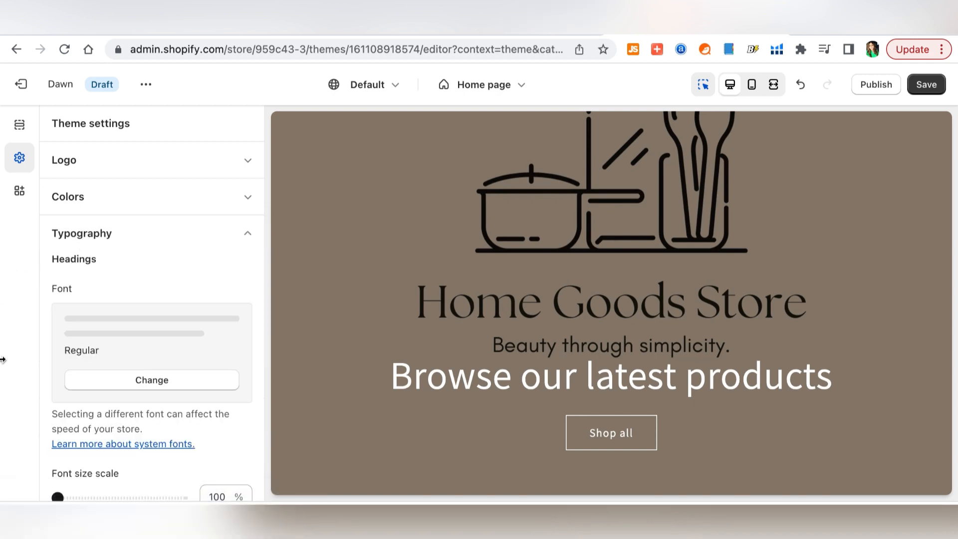
{"action": "scroll", "coordinate": [164, 340], "scroll_direction": "down", "scroll_amount": 1}
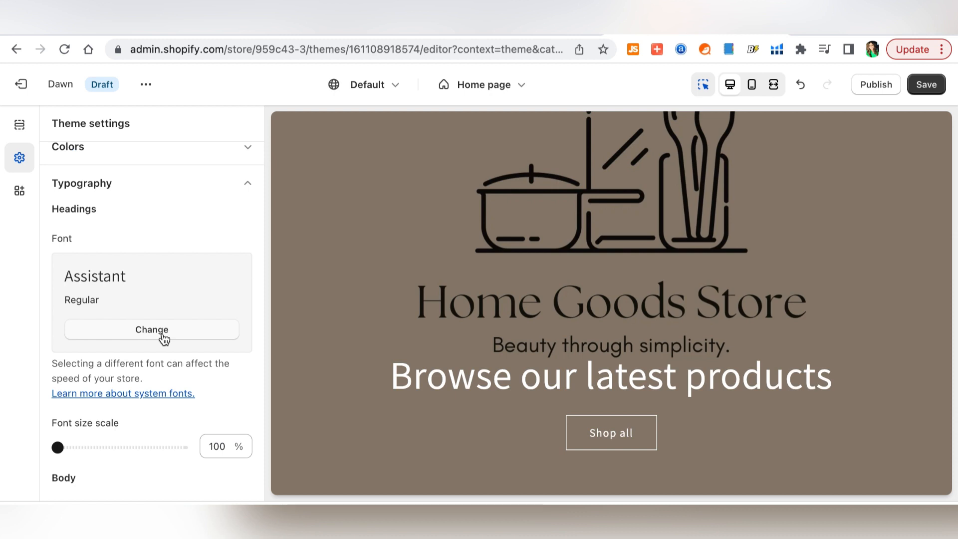
{"action": "left_click", "coordinate": [162, 334]}
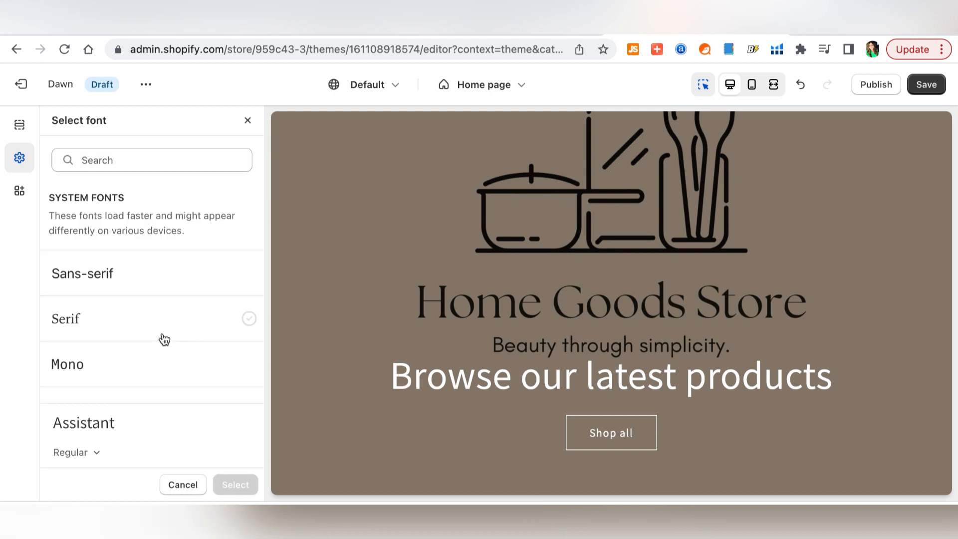
{"action": "scroll", "coordinate": [168, 287], "scroll_direction": "down", "scroll_amount": 5}
{"action": "left_click", "coordinate": [168, 278]}
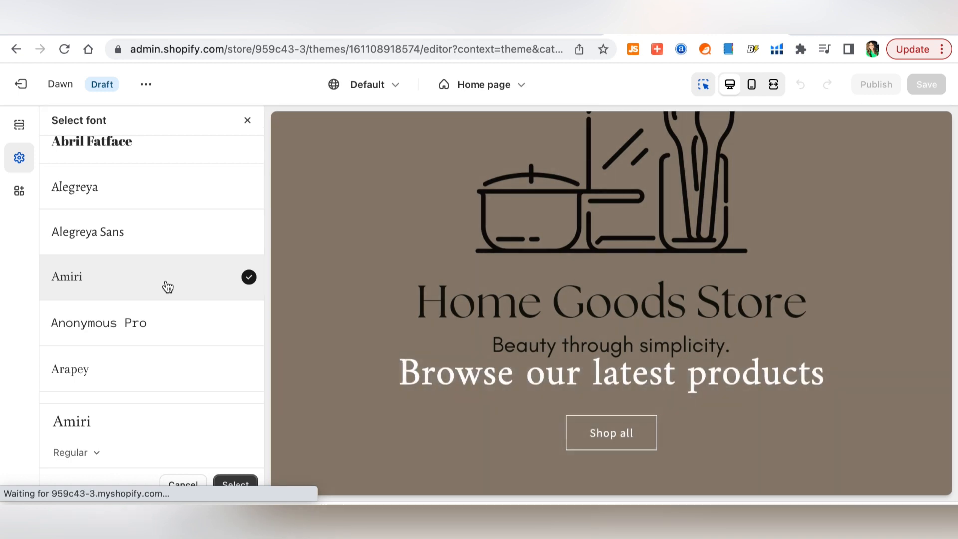
{"action": "left_click", "coordinate": [235, 483]}
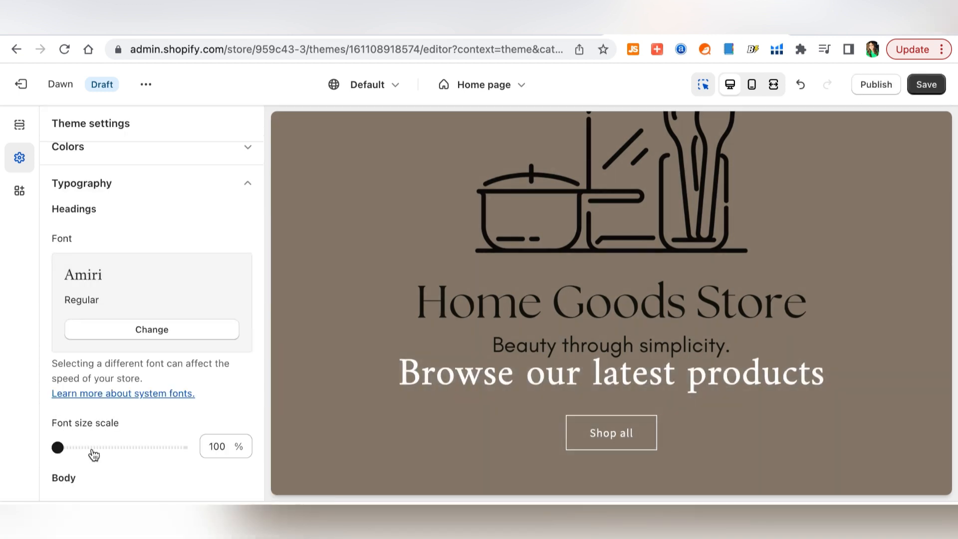
{"action": "mouse_move", "coordinate": [58, 447]}
{"action": "left_mouse_down"}
{"action": "mouse_move", "coordinate": [130, 456]}
{"action": "mouse_move", "coordinate": [55, 449]}
{"action": "left_mouse_up"}
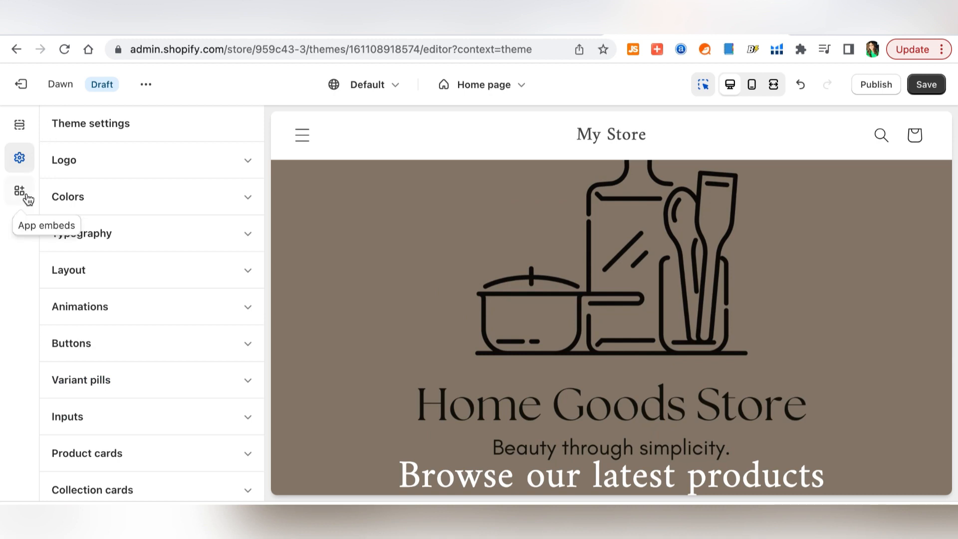
- Review the theme's colour schemes, then give the Header section the dark Scheme 3
{"action": "left_click", "coordinate": [94, 203]}
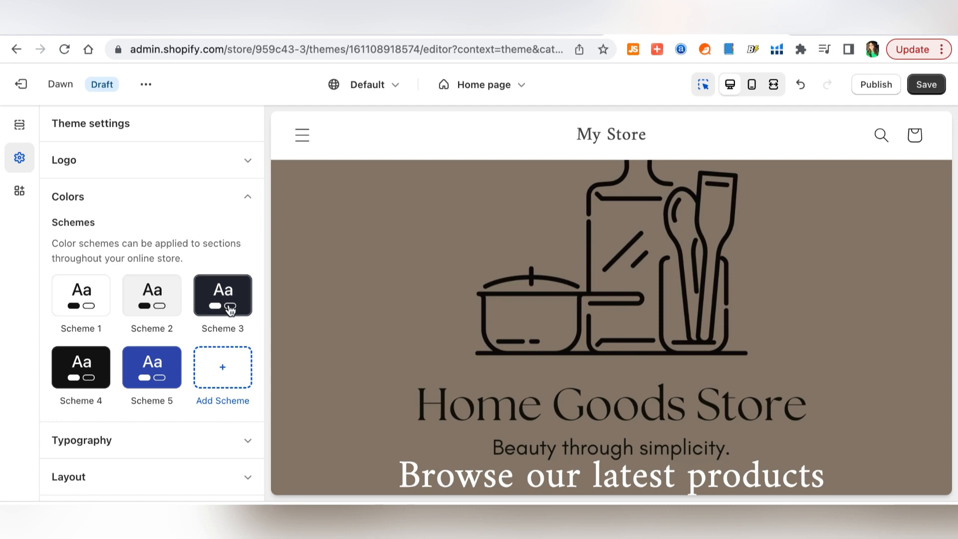
{"action": "scroll", "coordinate": [126, 386], "scroll_direction": "down", "scroll_amount": 3}
{"action": "scroll", "coordinate": [125, 386], "scroll_direction": "up", "scroll_amount": 1}
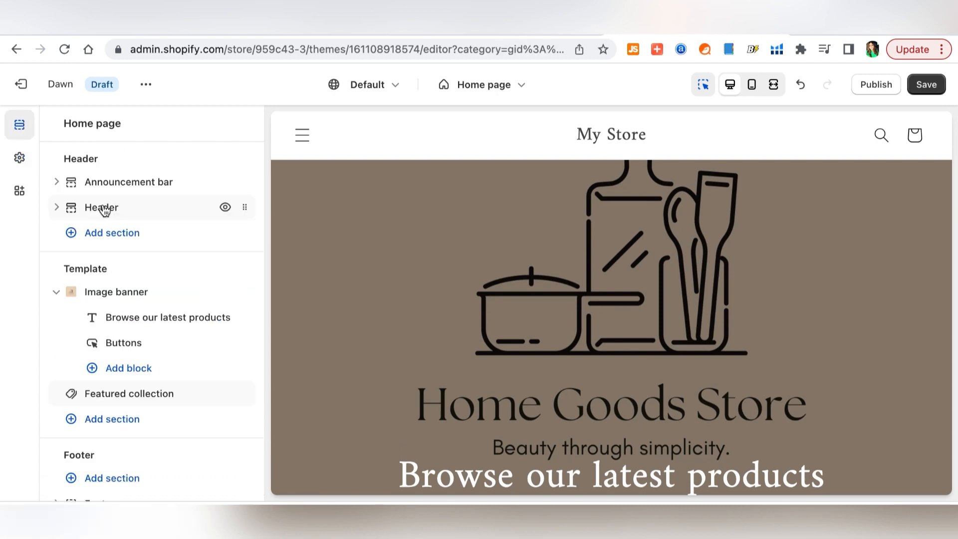
{"action": "left_click", "coordinate": [103, 208]}
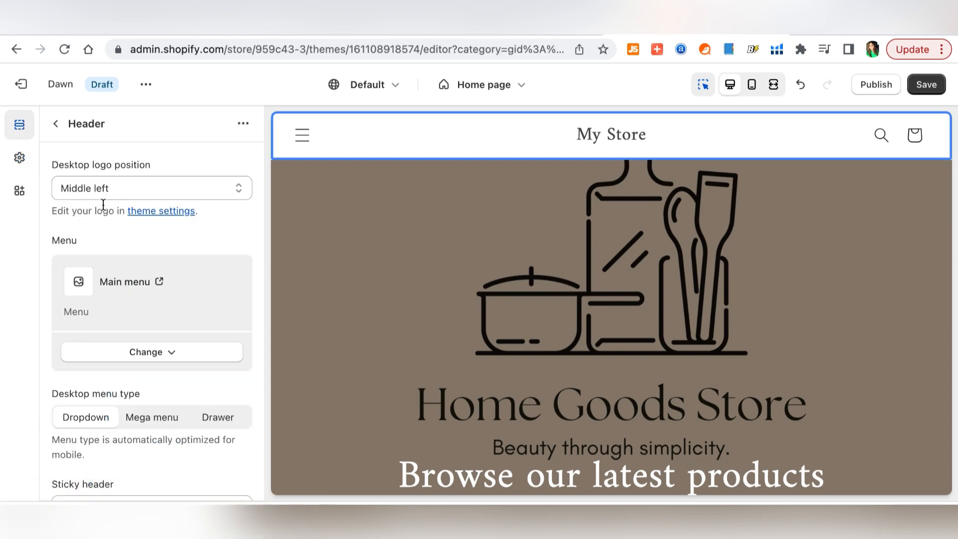
{"action": "scroll", "coordinate": [189, 244], "scroll_direction": "down", "scroll_amount": 6}
{"action": "left_click", "coordinate": [189, 235]}
{"action": "left_click", "coordinate": [155, 348]}
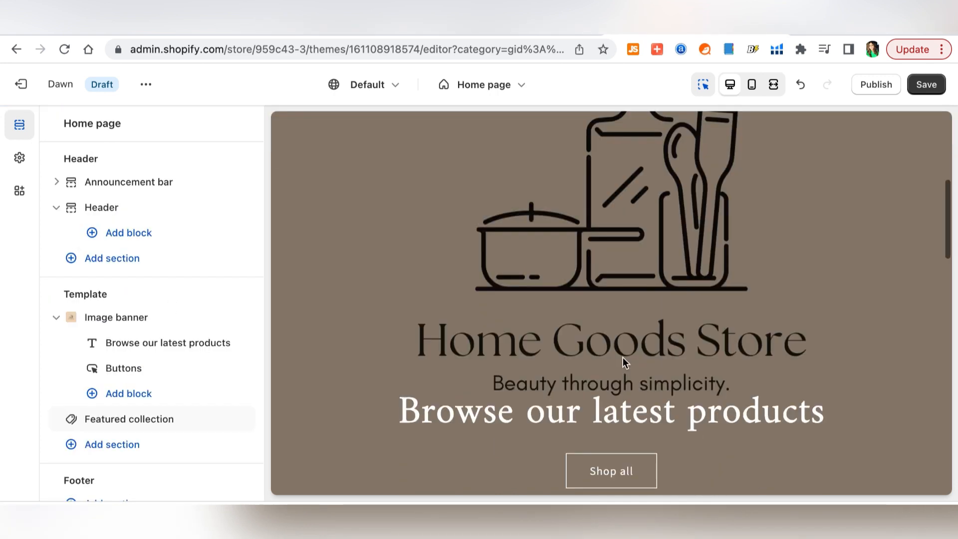
{"action": "scroll", "coordinate": [623, 357], "scroll_direction": "down", "scroll_amount": 3}
{"action": "scroll", "coordinate": [623, 358], "scroll_direction": "up", "scroll_amount": 1}
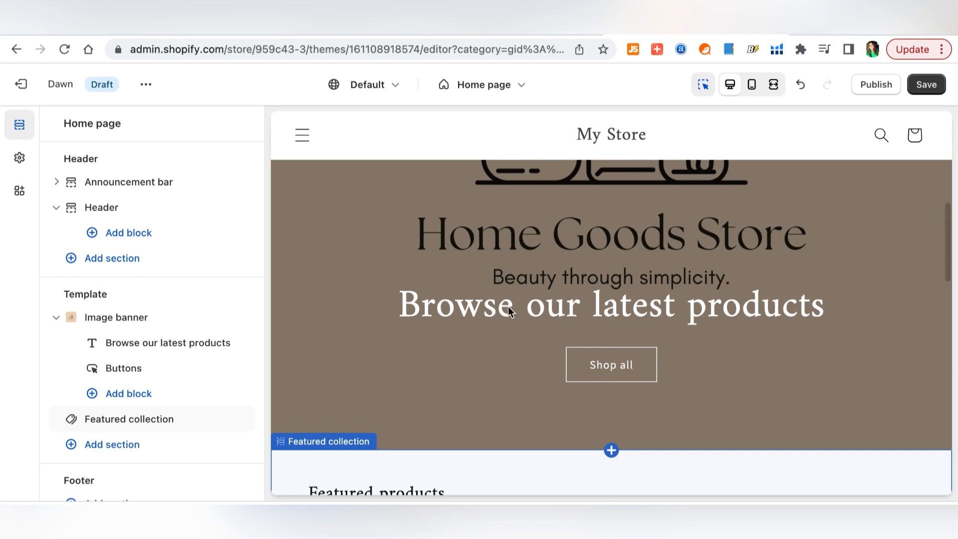
- Replace the banner heading text with 'Home & Kitchen' and return to the section list
{"action": "left_click", "coordinate": [614, 307]}
{"action": "left_click", "coordinate": [194, 229]}
{"action": "key", "text": "ctrl+a"}
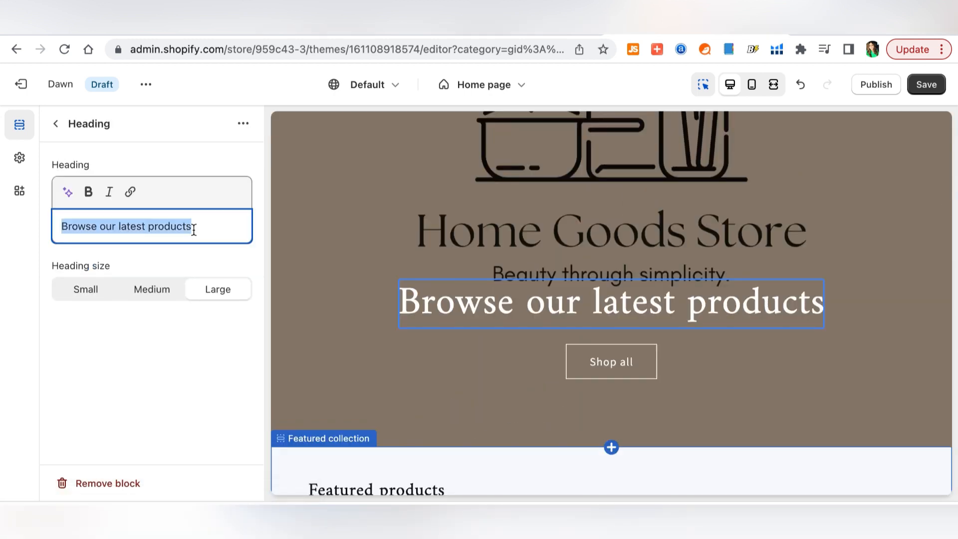
{"action": "type", "text": "Hom"}
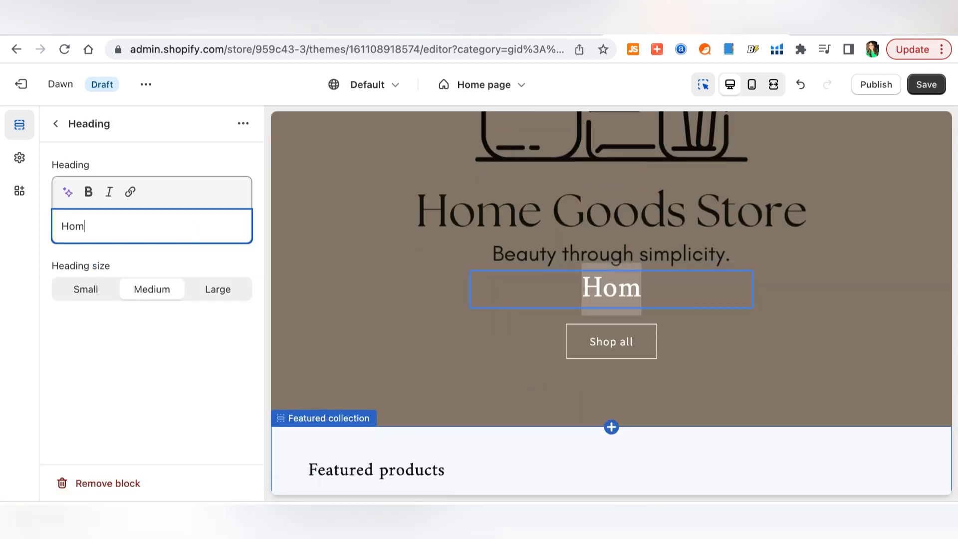
{"action": "type", "text": "e &"}
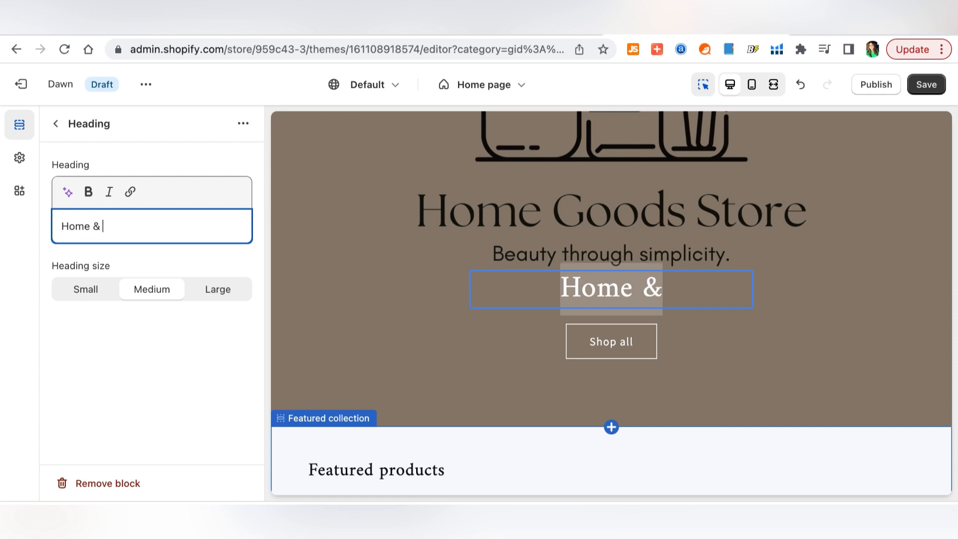
{"action": "type", "text": " Kitchen"}
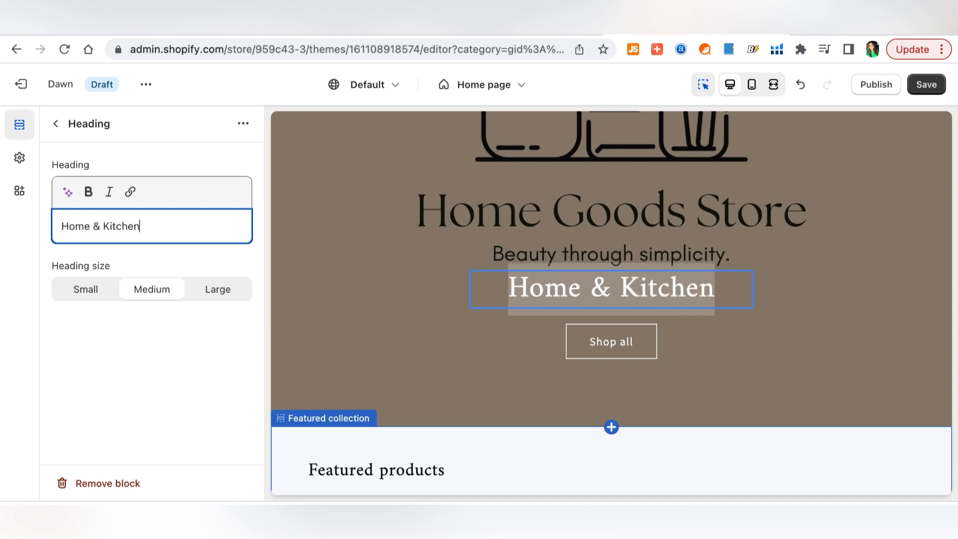
{"action": "left_click", "coordinate": [833, 301]}
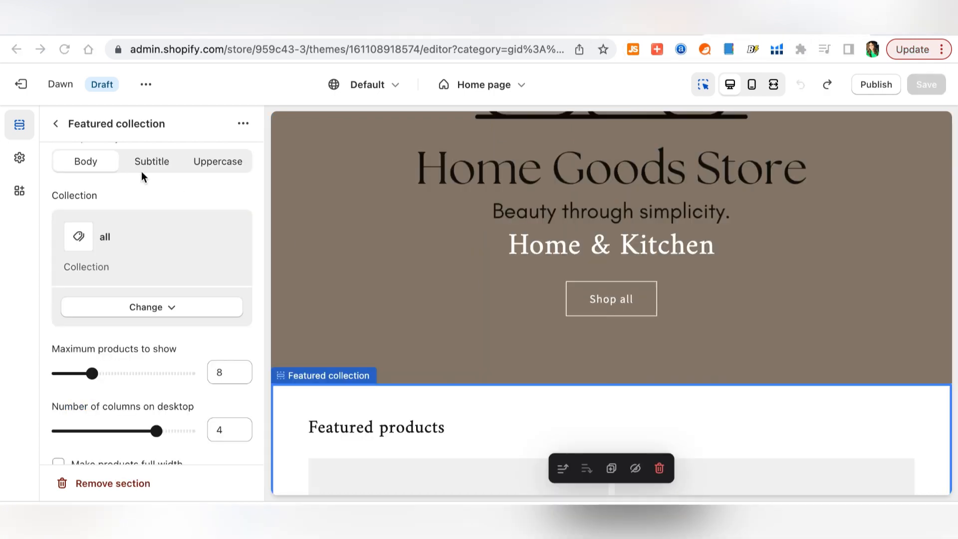
{"action": "left_click", "coordinate": [56, 125]}
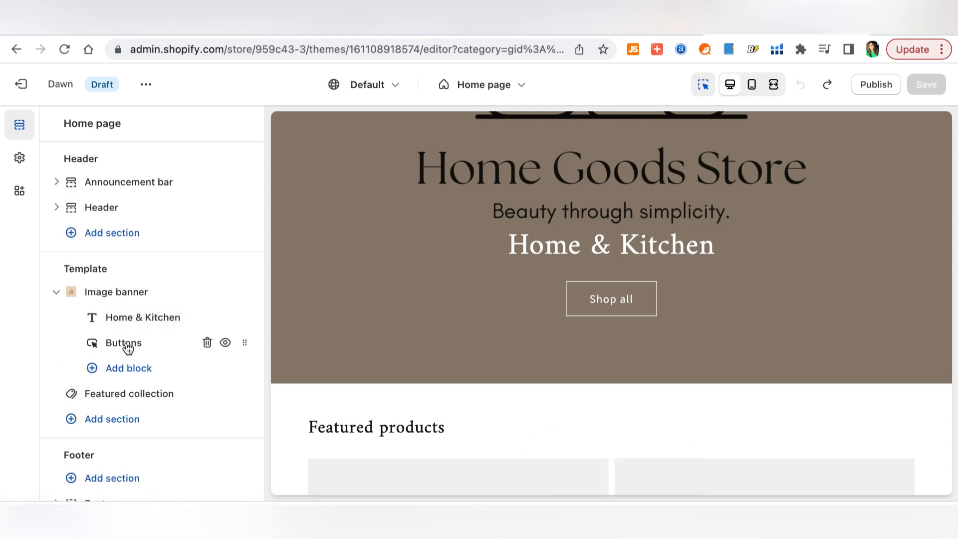
- Relabel the first banner button 'SHOP ALL', keeping its link on All Products
{"action": "left_click", "coordinate": [125, 344]}
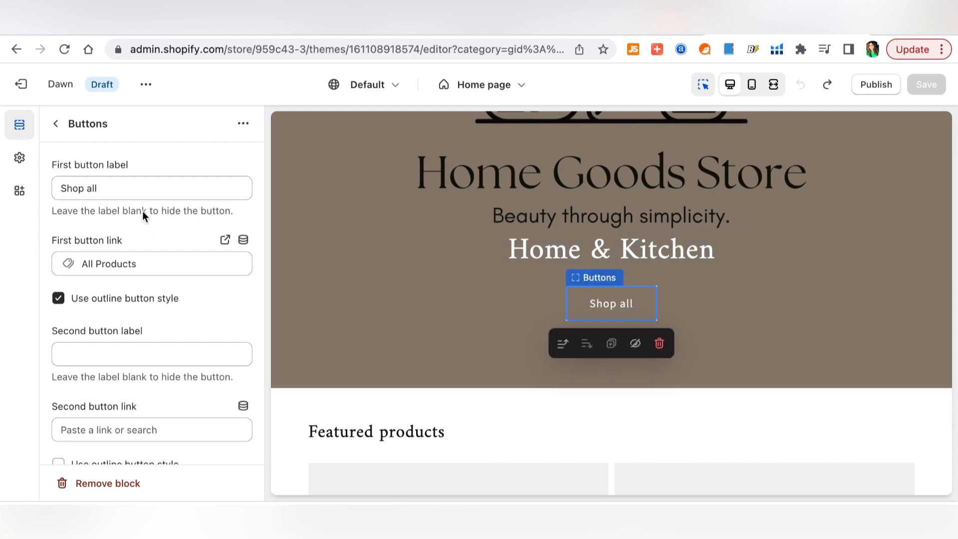
{"action": "triple_click", "coordinate": [144, 187]}
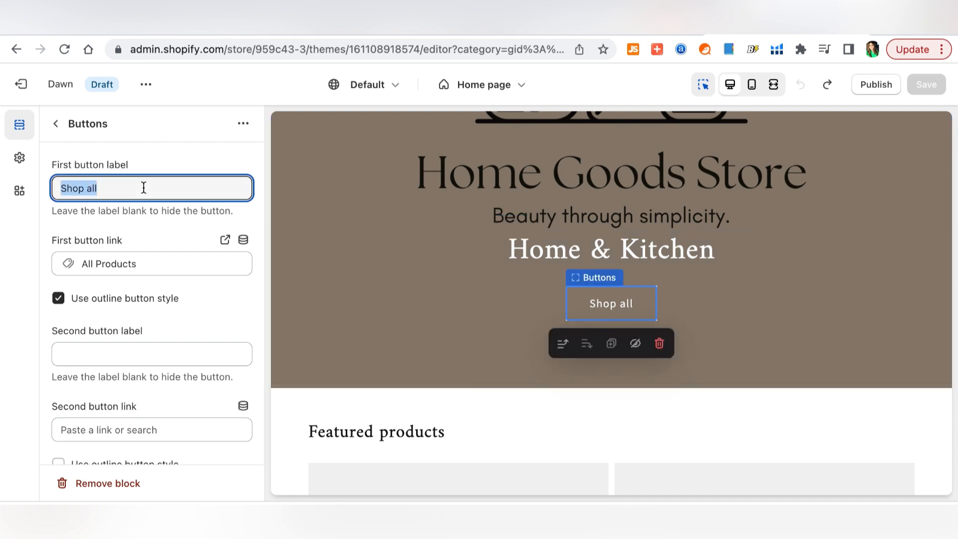
{"action": "type", "text": "SH"}
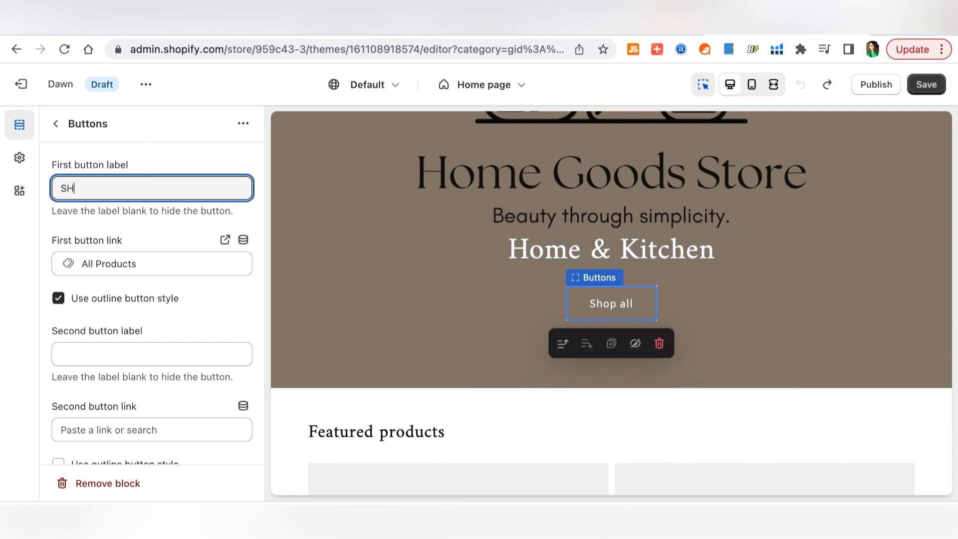
{"action": "type", "text": "OP ALL"}
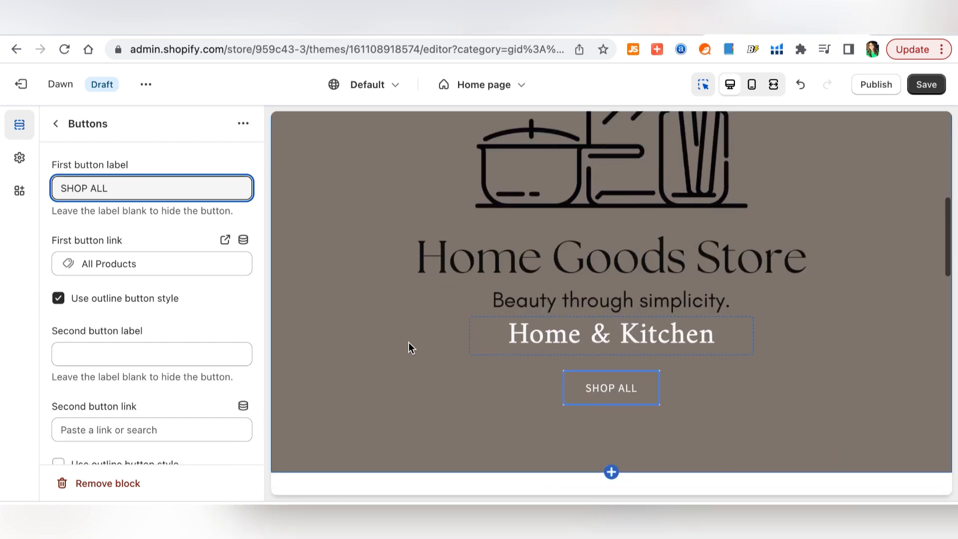
{"action": "left_click", "coordinate": [146, 264]}
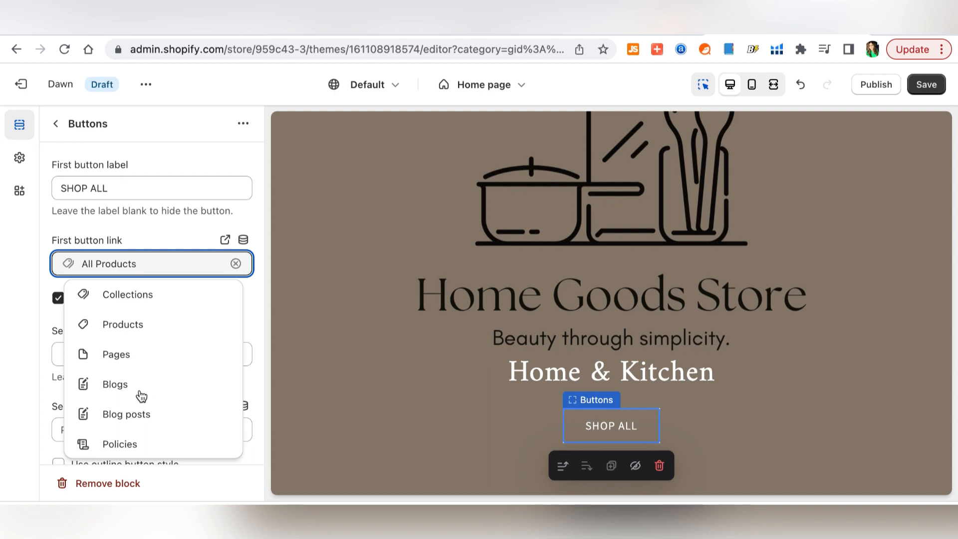
{"action": "left_click", "coordinate": [28, 282]}
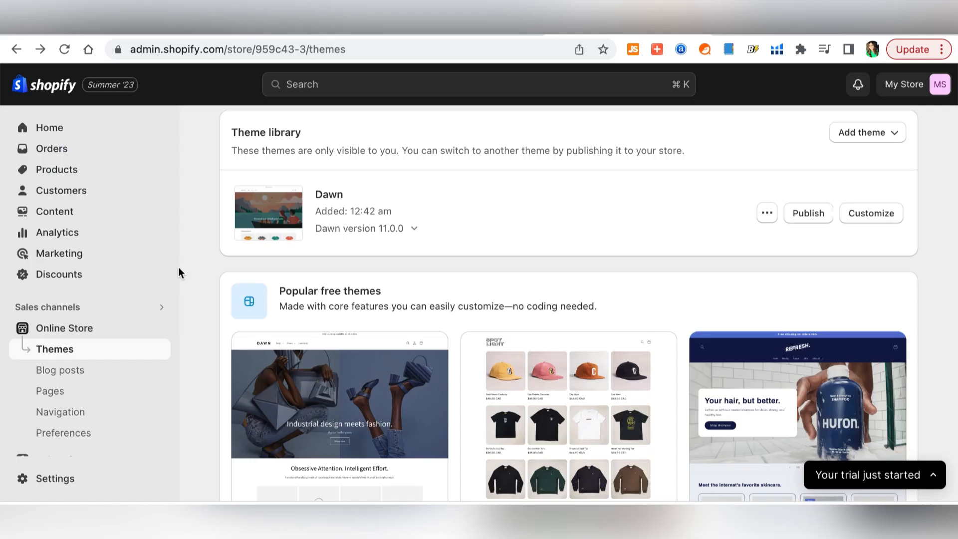
- Exit the theme editor back to the Shopify admin
{"action": "left_click", "coordinate": [73, 177]}
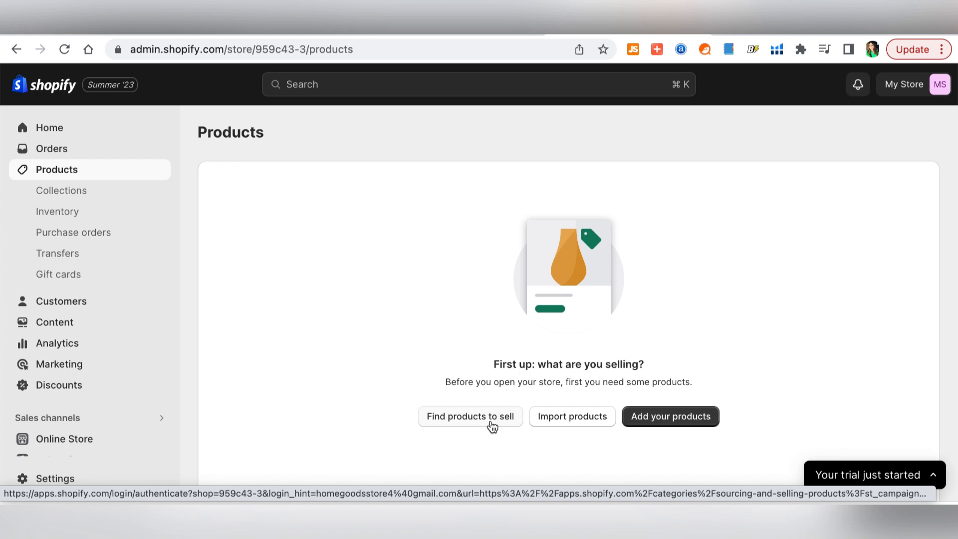
{"action": "left_click", "coordinate": [492, 425]}
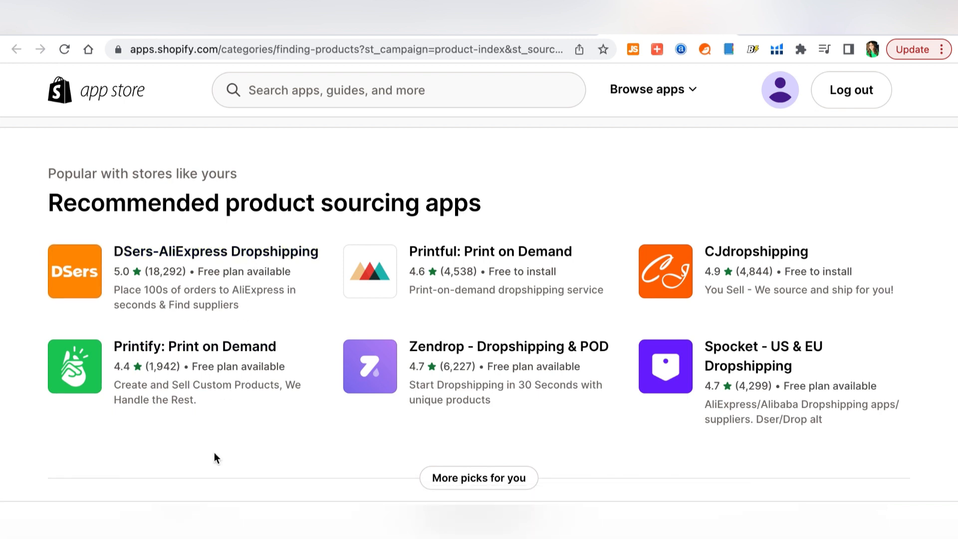
{"action": "scroll", "coordinate": [230, 483], "scroll_direction": "down", "scroll_amount": 10}
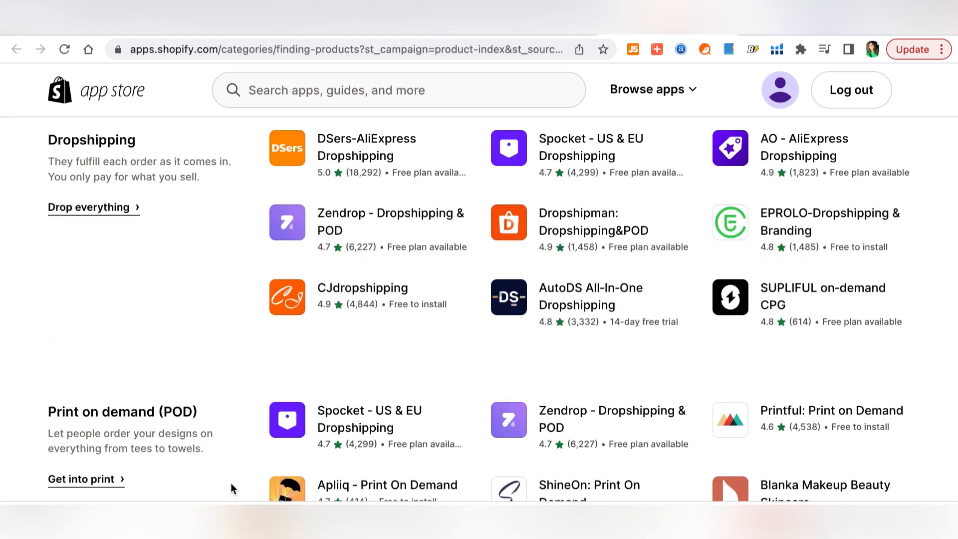
{"action": "scroll", "coordinate": [231, 483], "scroll_direction": "down", "scroll_amount": 2}
{"action": "scroll", "coordinate": [231, 485], "scroll_direction": "down", "scroll_amount": 1}
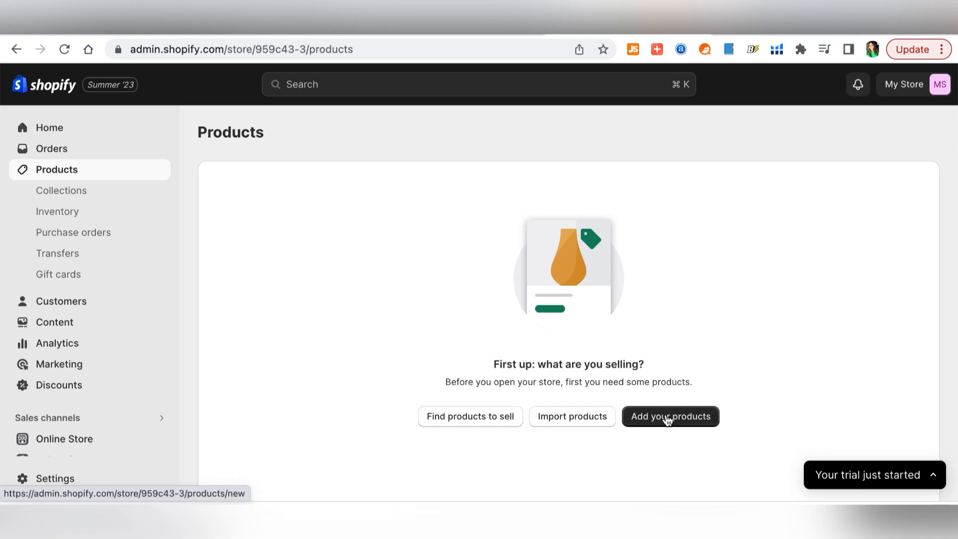
- Start a new product titled 'Organic Bamboo Kitchen Utensils'
{"action": "left_click", "coordinate": [668, 417]}
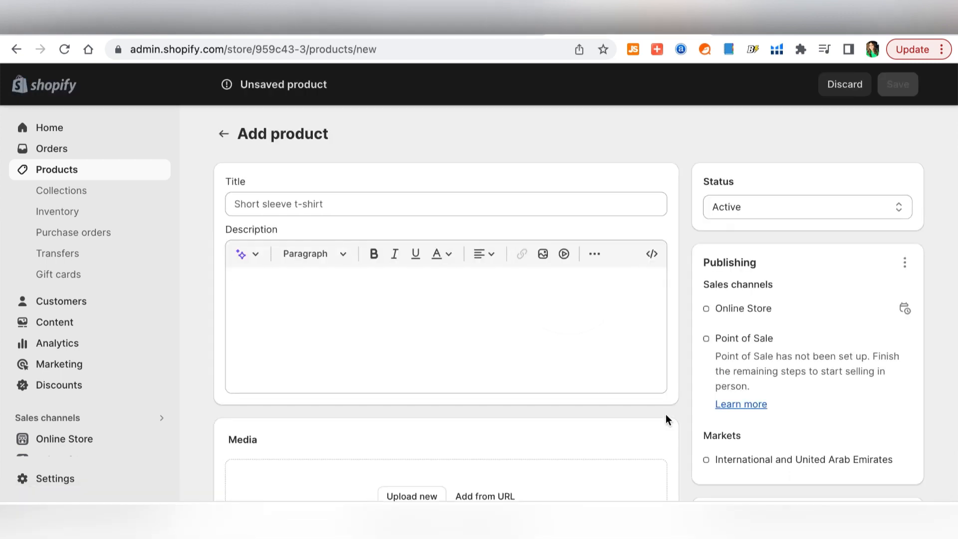
{"action": "left_click", "coordinate": [446, 204]}
{"action": "type", "text": "Organic Bamboo Kitchen Utensils"}
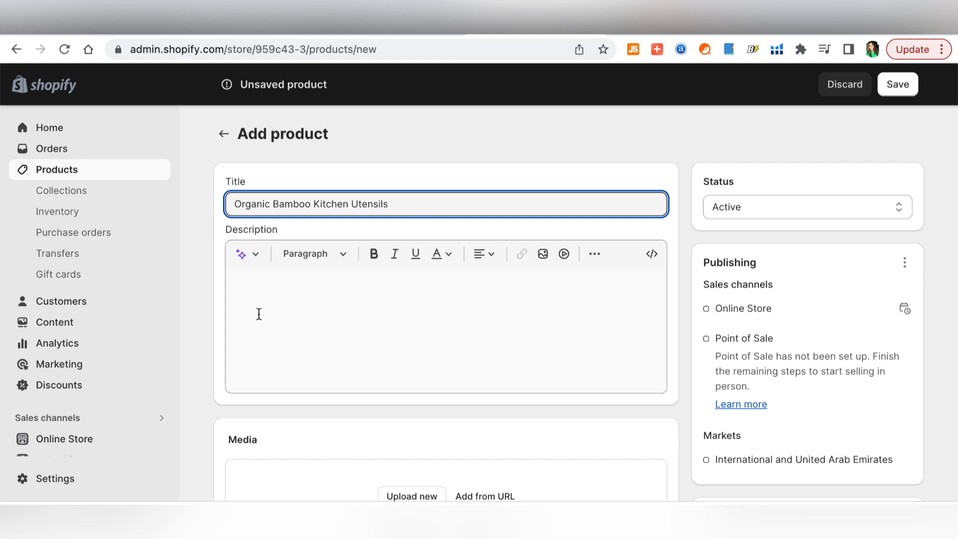
- Generate an AI eco-friendly bamboo description and keep it as the product description
{"action": "left_click", "coordinate": [259, 314]}
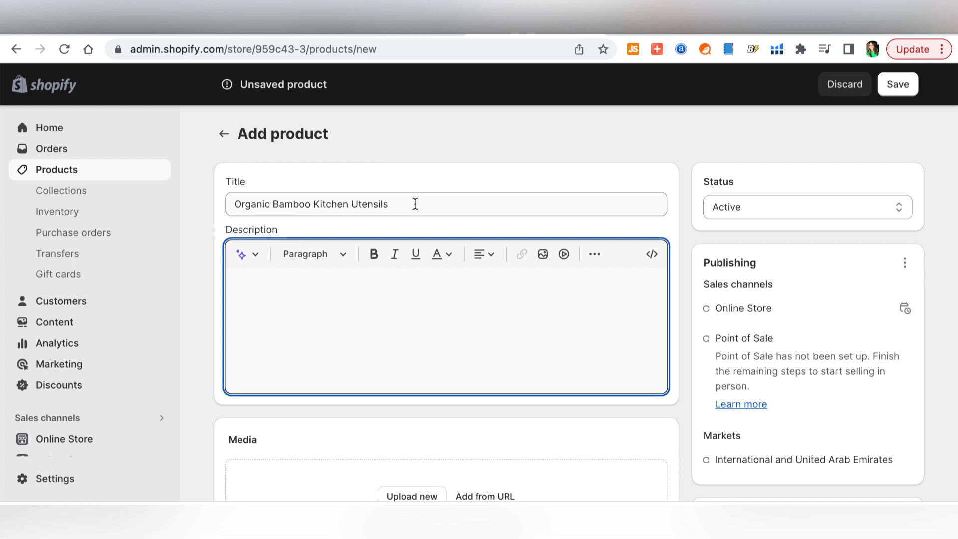
{"action": "left_click", "coordinate": [241, 254]}
{"action": "left_click", "coordinate": [357, 466]}
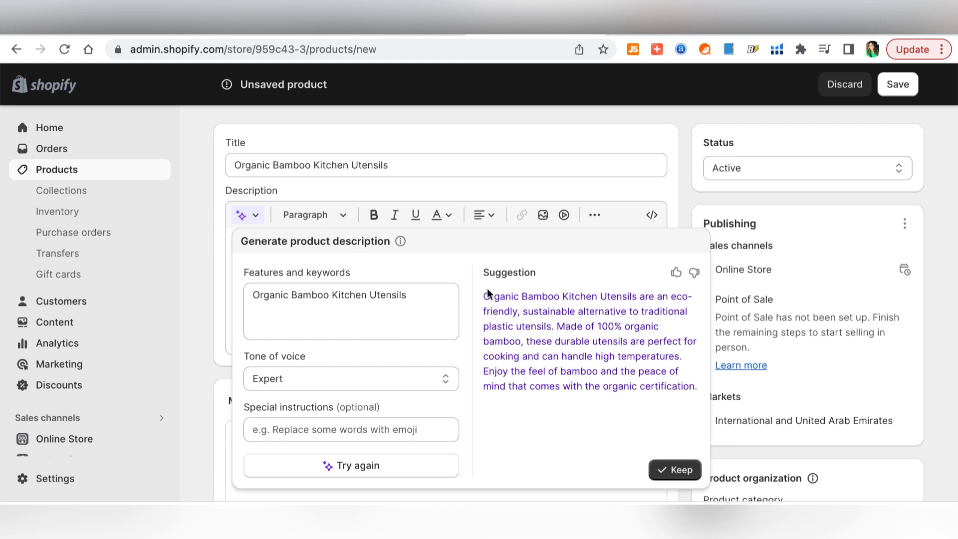
{"action": "left_click_drag", "start_coordinate": [483, 298], "coordinate": [672, 469]}
{"action": "left_click", "coordinate": [675, 470]}
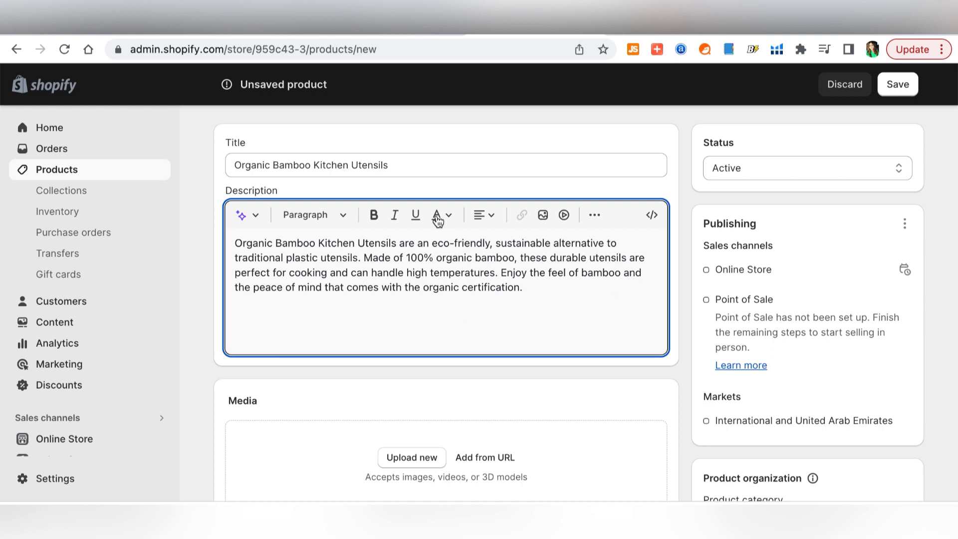
- Upload the kitchen utensil photos 10.jpeg, 9.webp and 7.webp to the product's media
{"action": "scroll", "coordinate": [390, 319], "scroll_direction": "down", "scroll_amount": 2}
{"action": "left_click", "coordinate": [412, 358]}
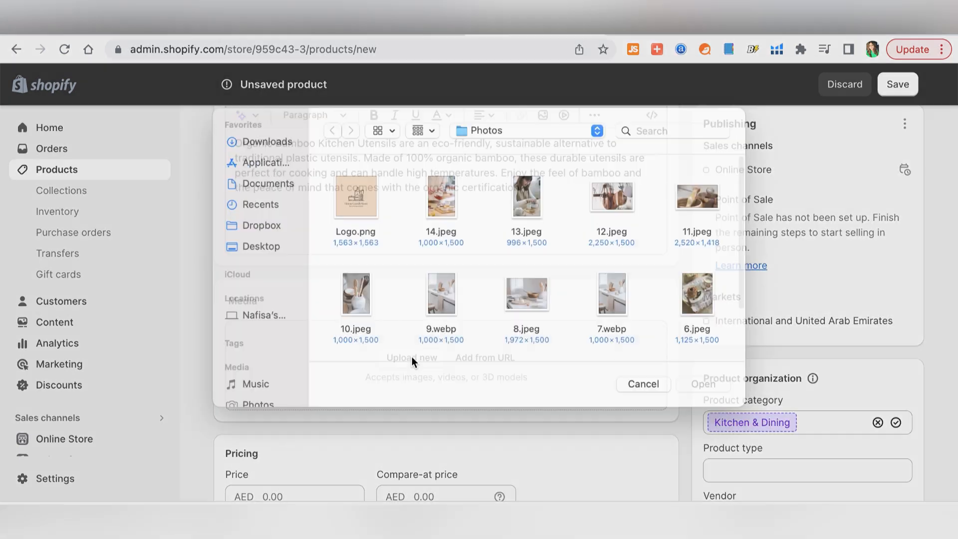
{"action": "left_click", "coordinate": [359, 308]}
{"action": "left_click", "coordinate": [528, 310], "text": "shift"}
{"action": "left_click", "coordinate": [533, 312], "text": "super"}
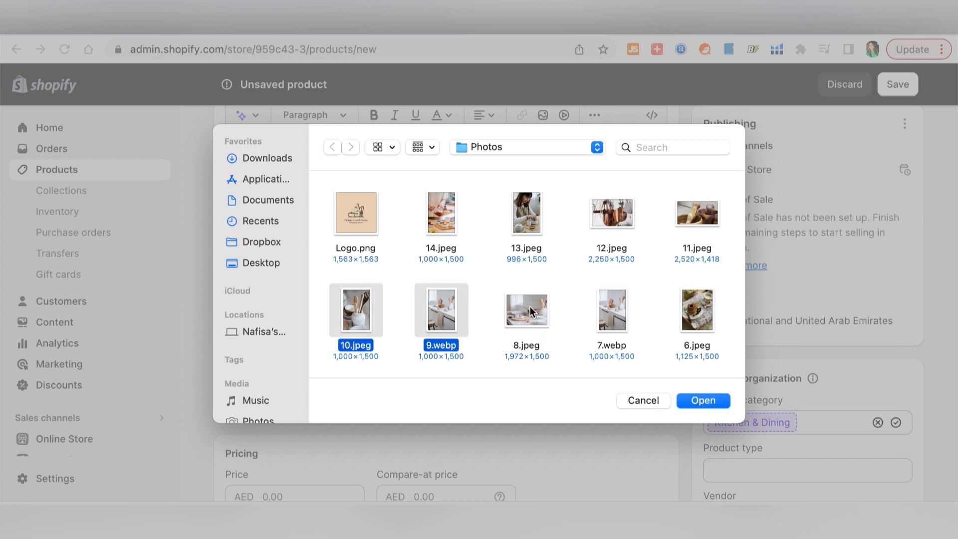
{"action": "left_click", "coordinate": [629, 322], "text": "super"}
{"action": "left_click", "coordinate": [723, 396]}
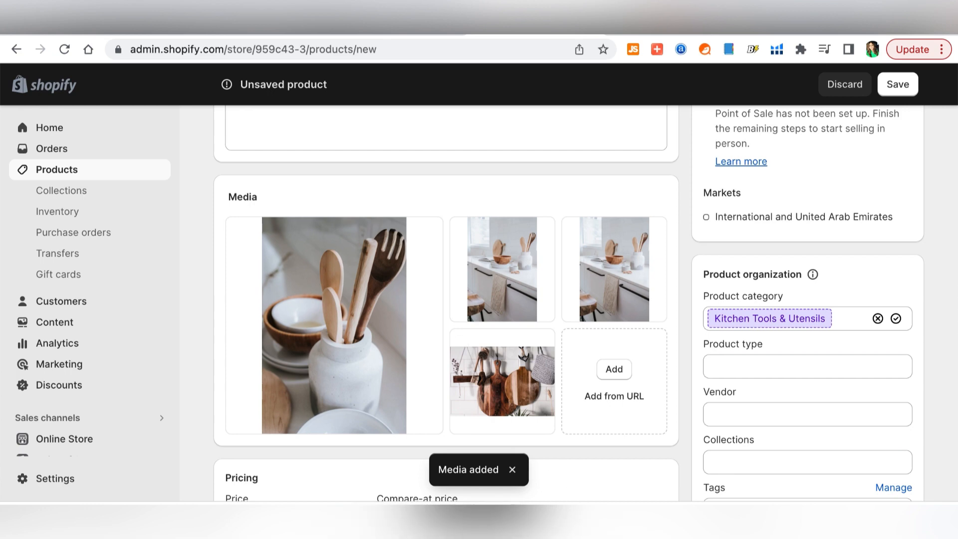
- Reorder the photos, delete the chopping-board image, and start entering the AED 75 price
{"action": "left_click_drag", "start_coordinate": [508, 400], "coordinate": [345, 351]}
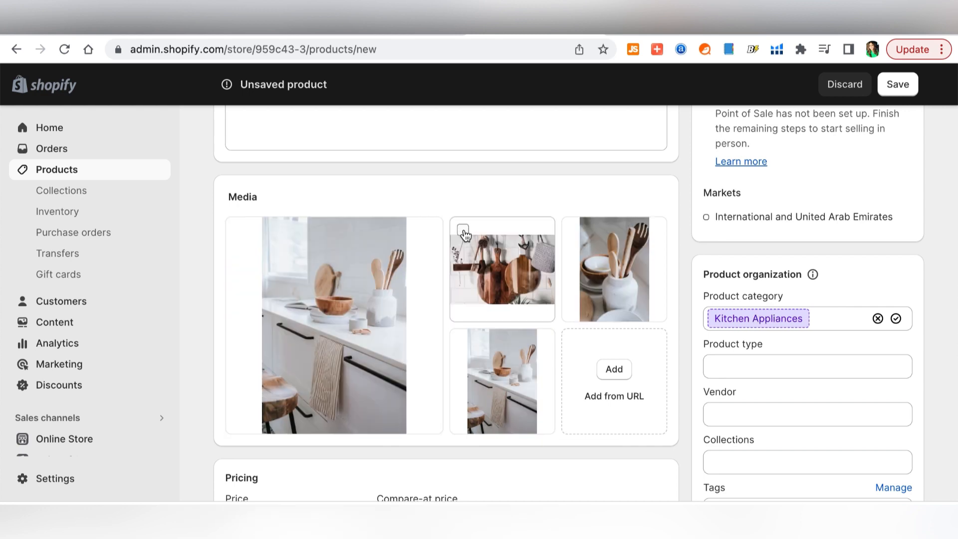
{"action": "left_click", "coordinate": [463, 230]}
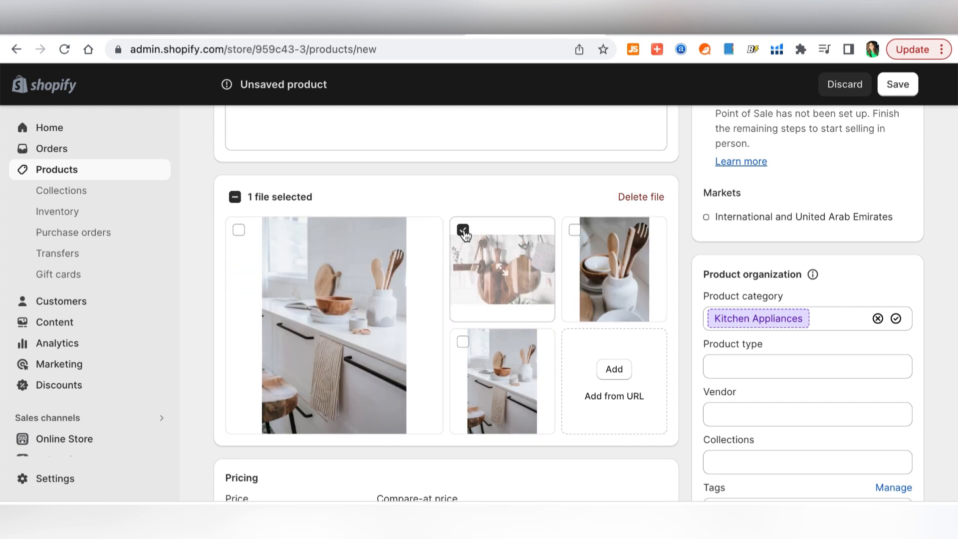
{"action": "left_click", "coordinate": [641, 196]}
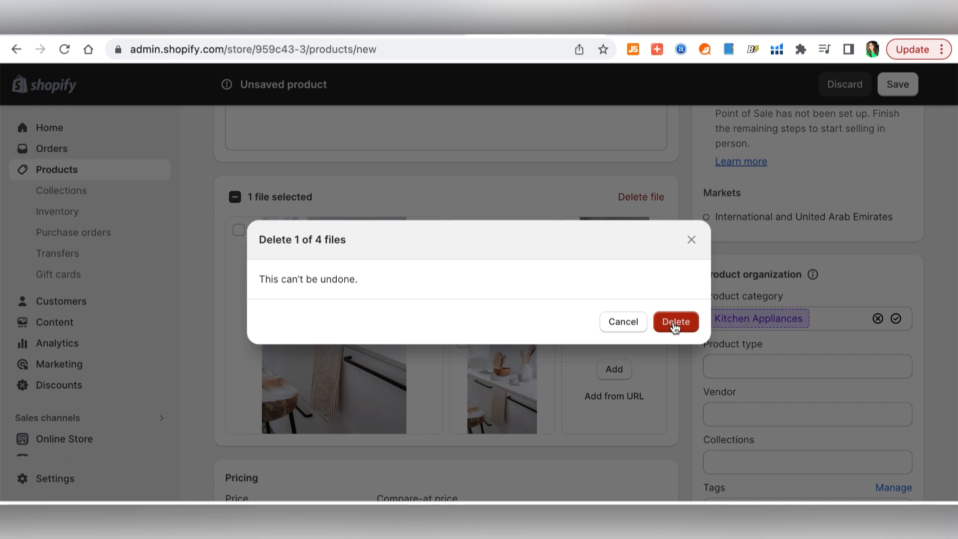
{"action": "left_click", "coordinate": [676, 322]}
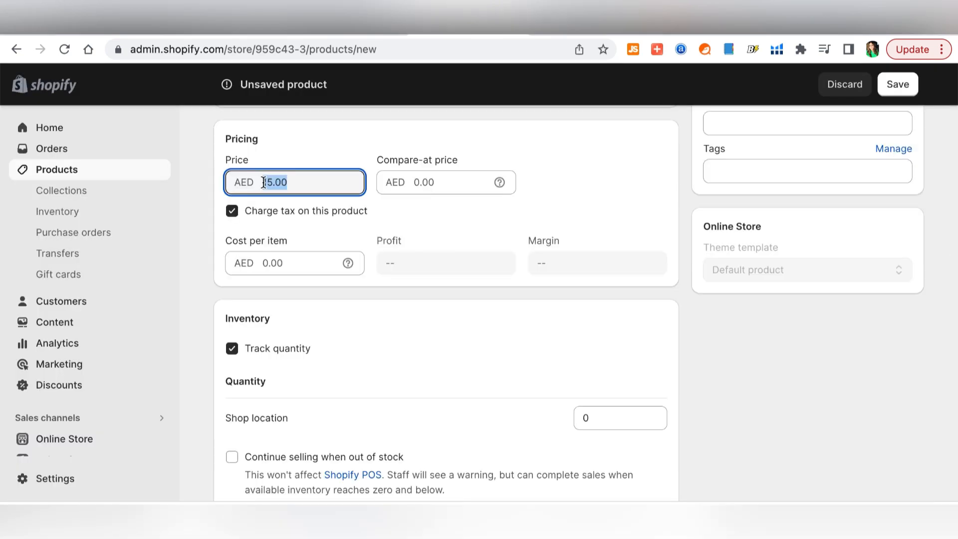
{"action": "type", "text": "75"}
- Finish the AED 75 price, start a compare-at price, and keep Charge tax switched on
{"action": "left_click", "coordinate": [481, 217]}
{"action": "left_click", "coordinate": [462, 190]}
{"action": "type", "text": "100"}
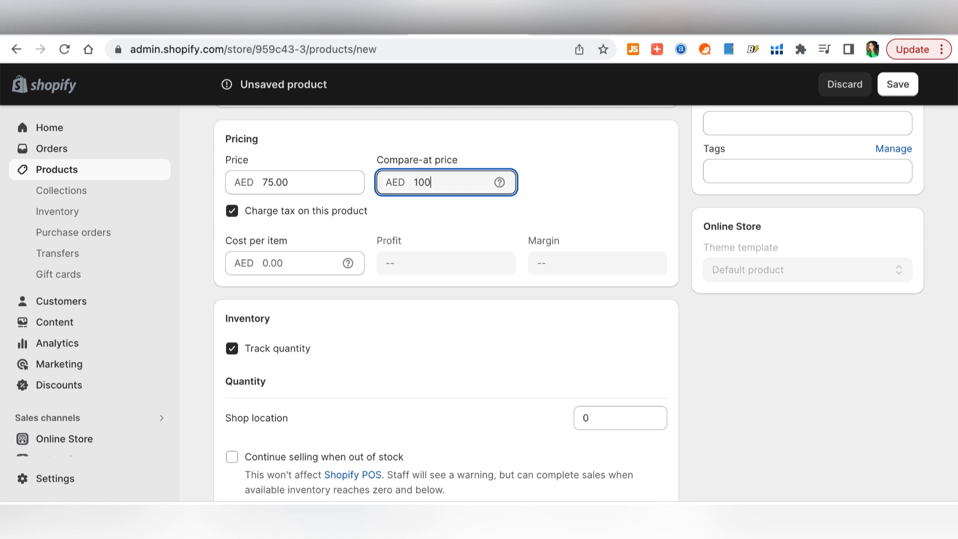
{"action": "left_click", "coordinate": [482, 218]}
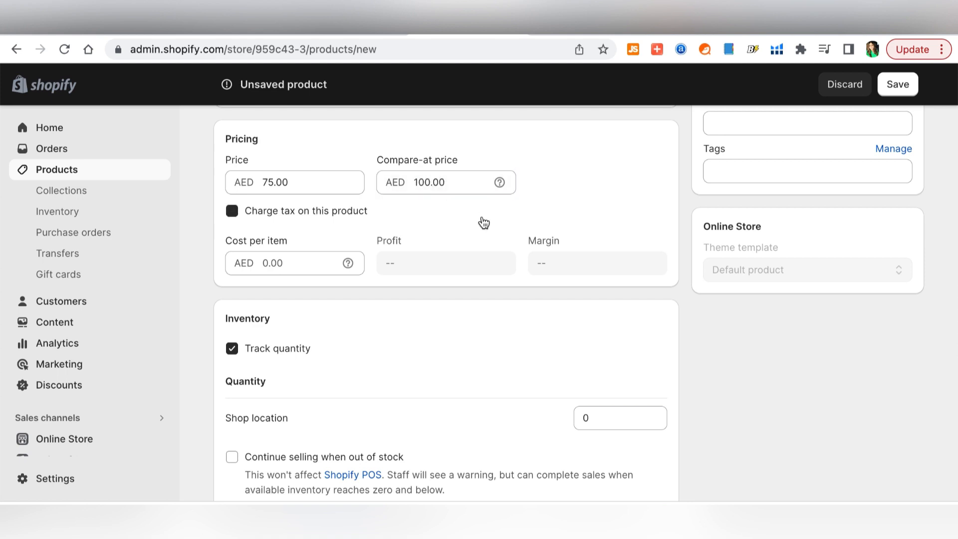
{"action": "left_click", "coordinate": [266, 216]}
- Clear the compare-at price value so the product sells at AED 75.00
{"action": "double_click", "coordinate": [462, 180]}
{"action": "key", "text": "BackSpace"}
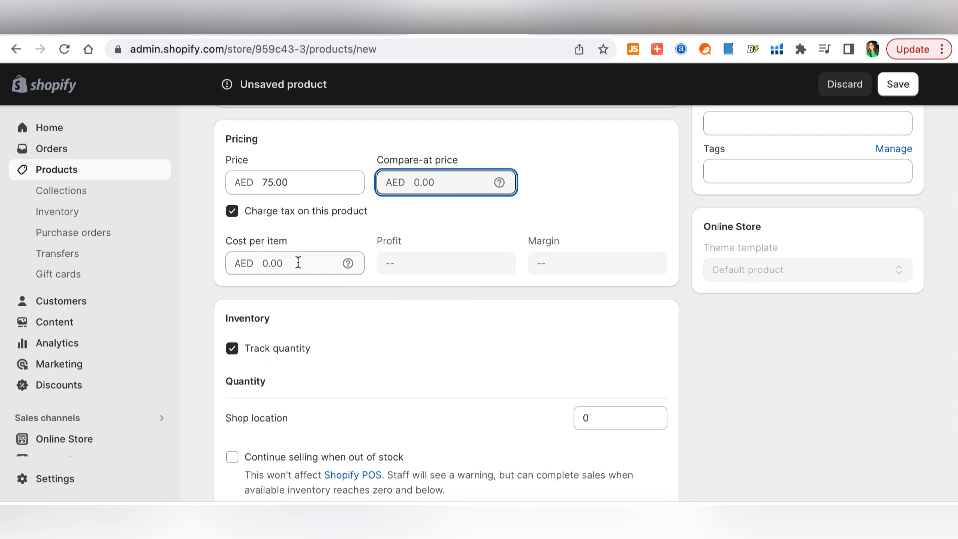
{"action": "left_click", "coordinate": [297, 265]}
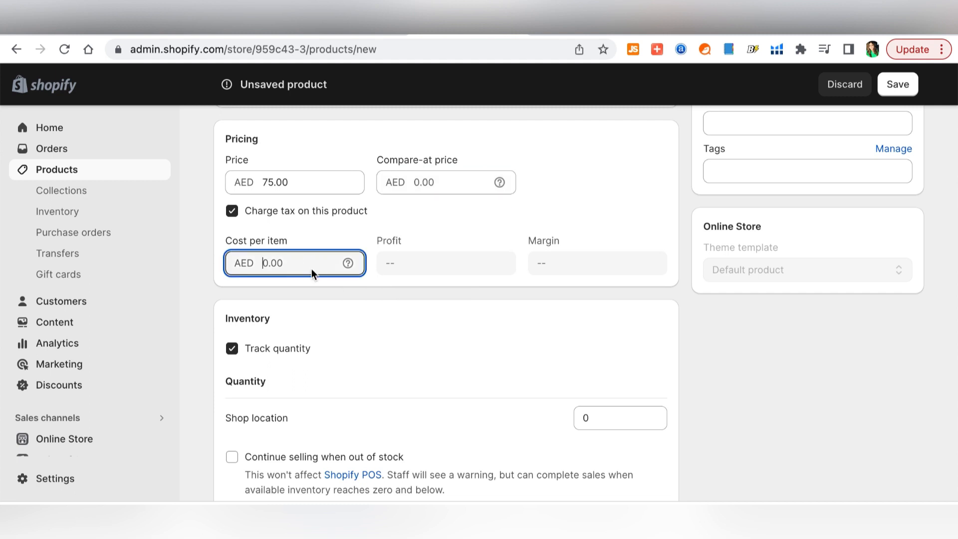
{"action": "scroll", "coordinate": [395, 378], "scroll_direction": "down", "scroll_amount": 3}
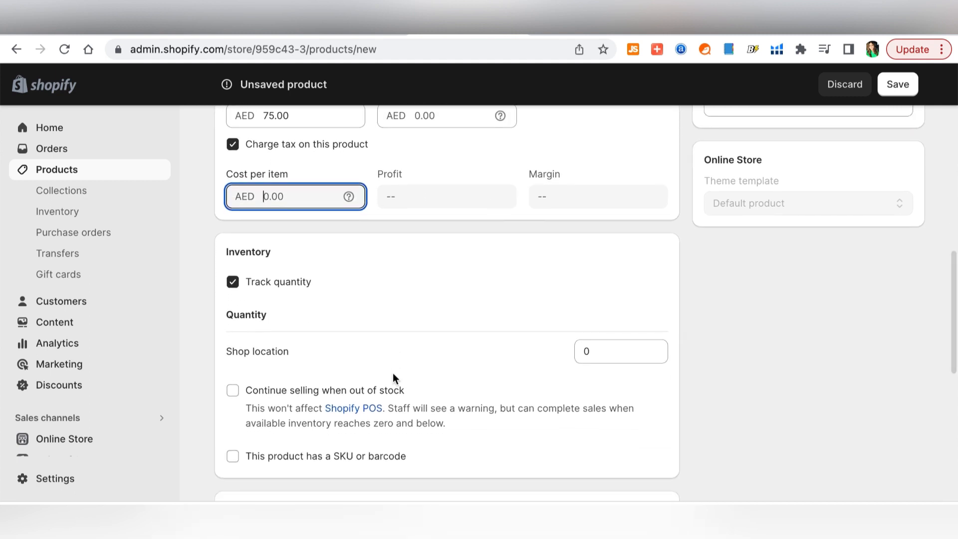
{"action": "scroll", "coordinate": [384, 295], "scroll_direction": "up", "scroll_amount": 1}
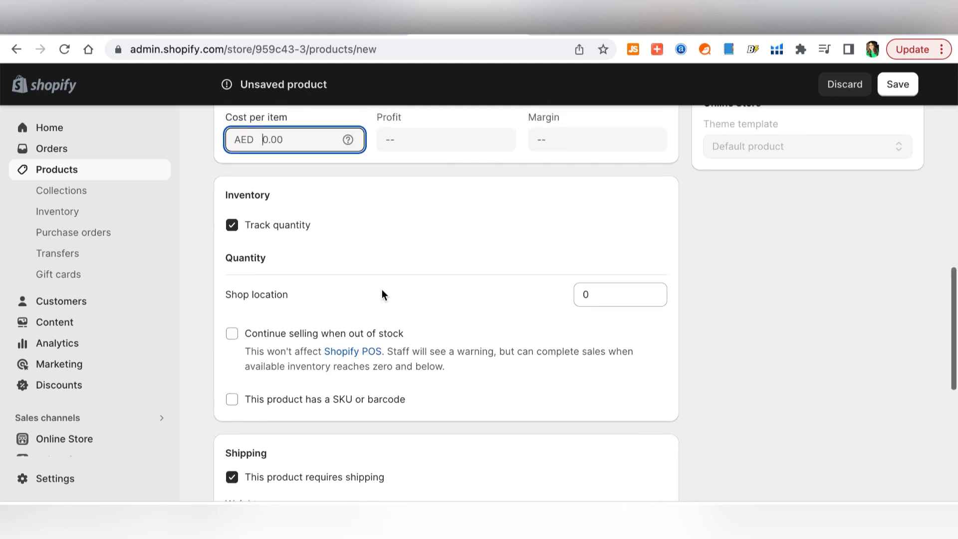
{"action": "scroll", "coordinate": [389, 349], "scroll_direction": "down", "scroll_amount": 1}
{"action": "scroll", "coordinate": [382, 293], "scroll_direction": "up", "scroll_amount": 1}
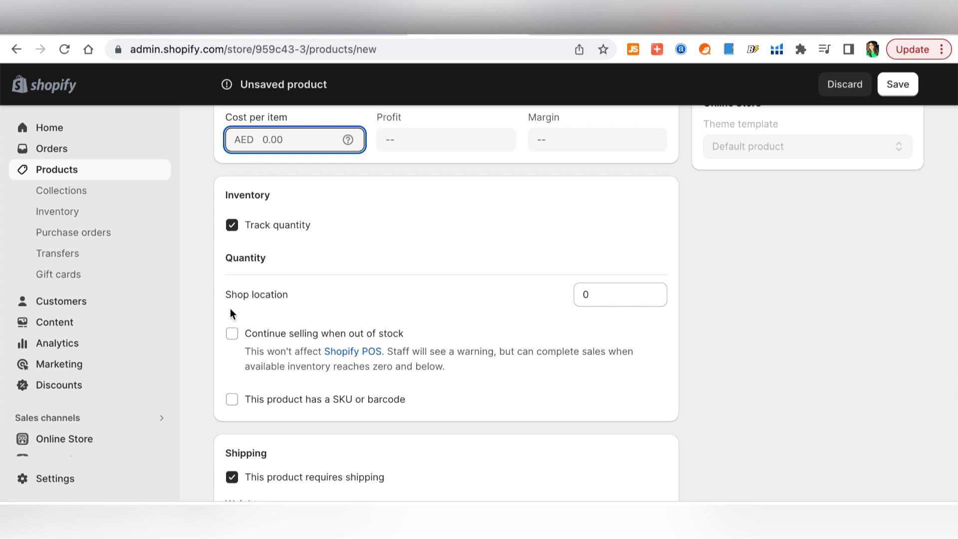
- Set Shop location stock to 100, leaving 'Continue selling when out of stock' off
{"action": "left_click", "coordinate": [629, 291]}
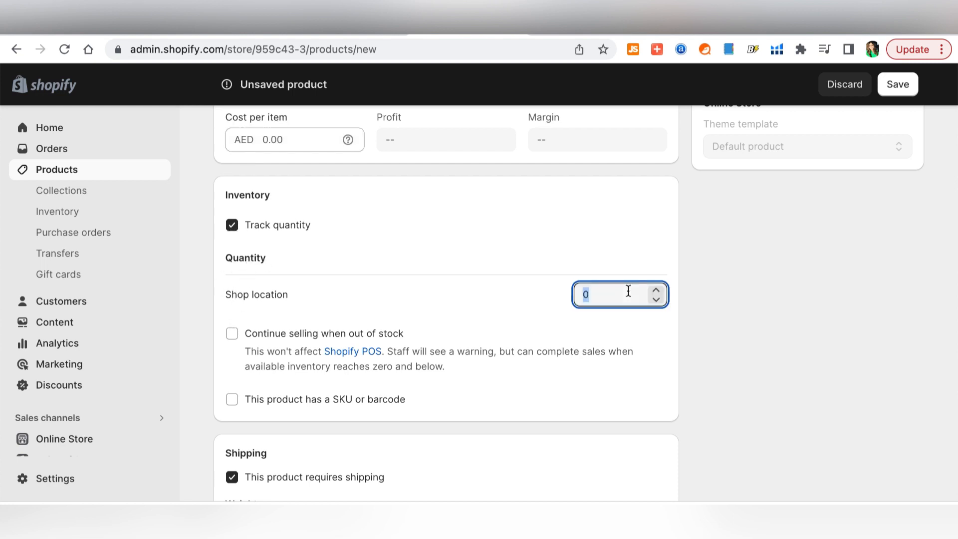
{"action": "type", "text": "100"}
{"action": "left_click", "coordinate": [232, 334]}
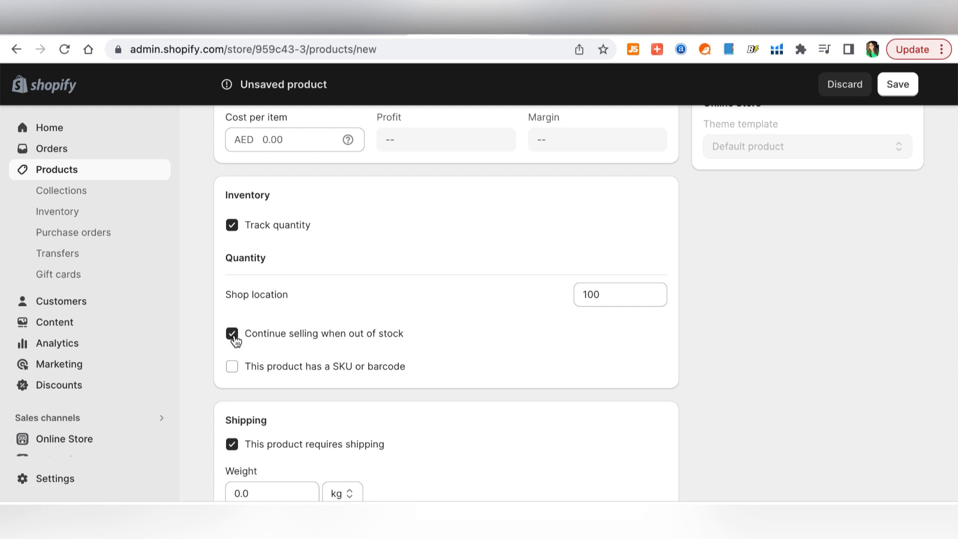
{"action": "left_click", "coordinate": [233, 334]}
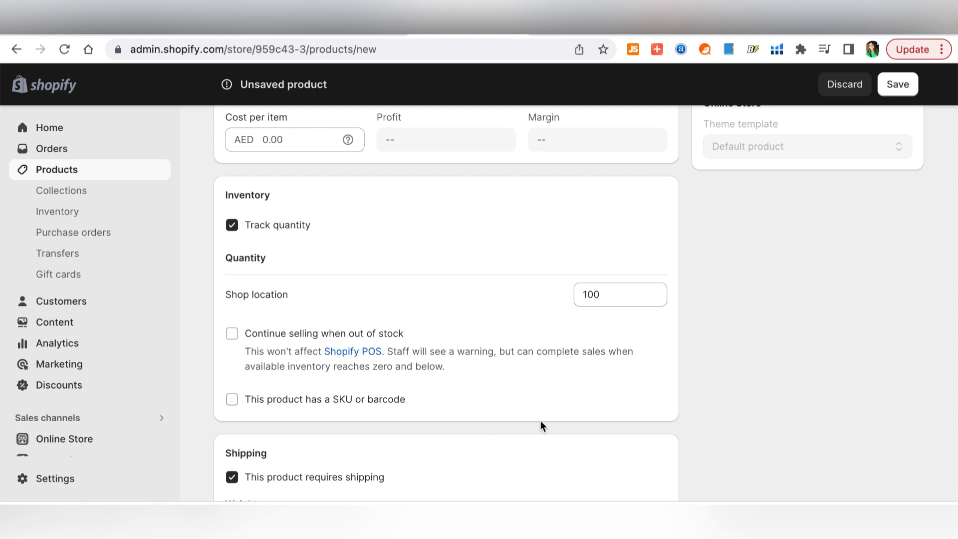
- Reveal the customs information fields for country of origin and HS code under Shipping
{"action": "scroll", "coordinate": [542, 423], "scroll_direction": "down", "scroll_amount": 4}
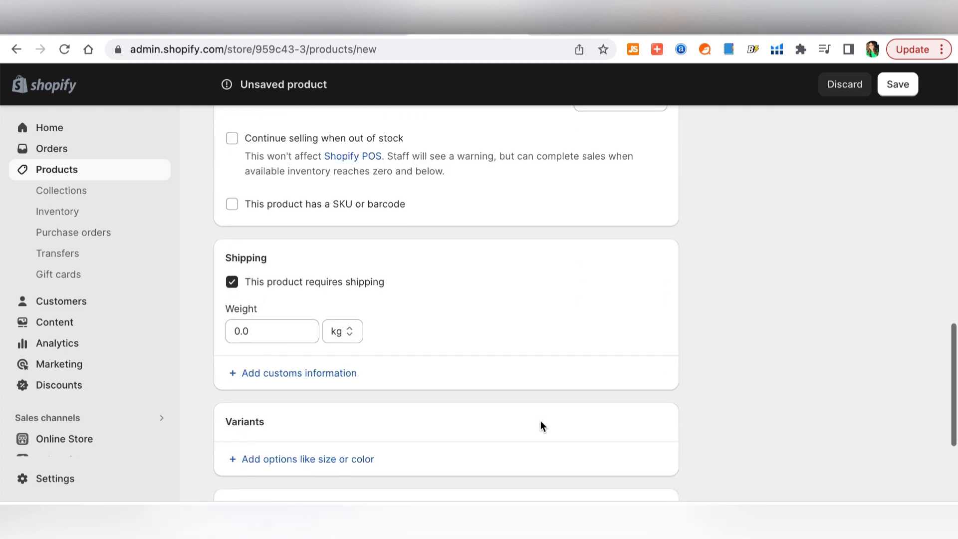
{"action": "scroll", "coordinate": [542, 425], "scroll_direction": "down", "scroll_amount": 2}
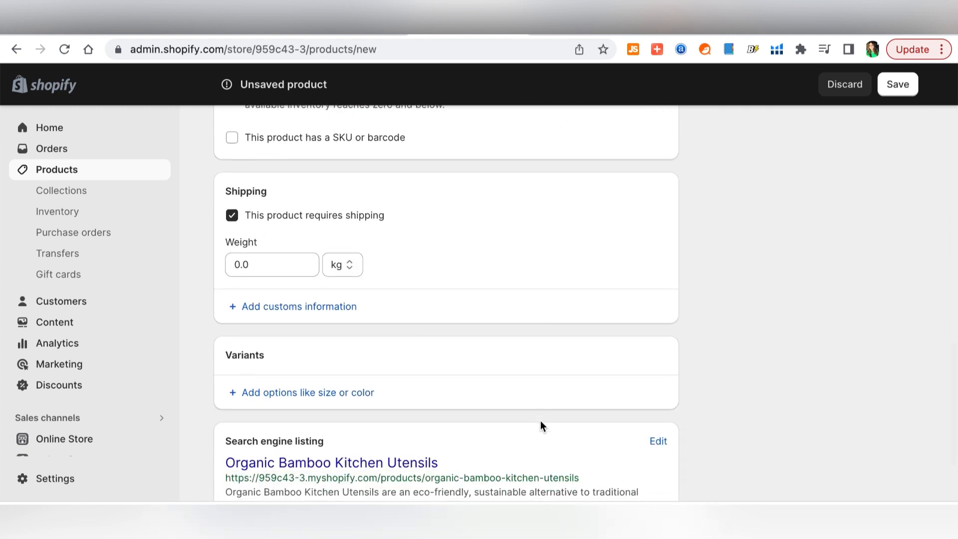
{"action": "left_click", "coordinate": [274, 260]}
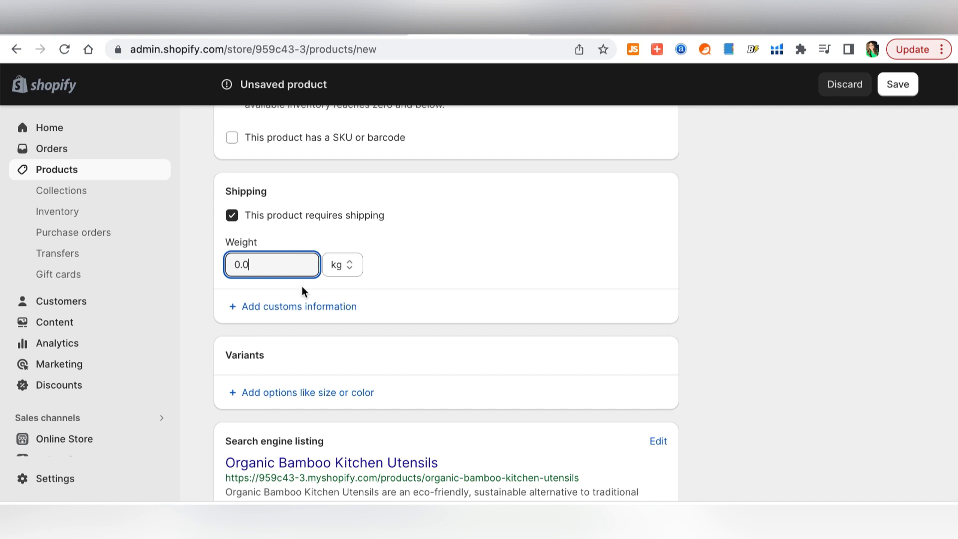
{"action": "left_click", "coordinate": [308, 307]}
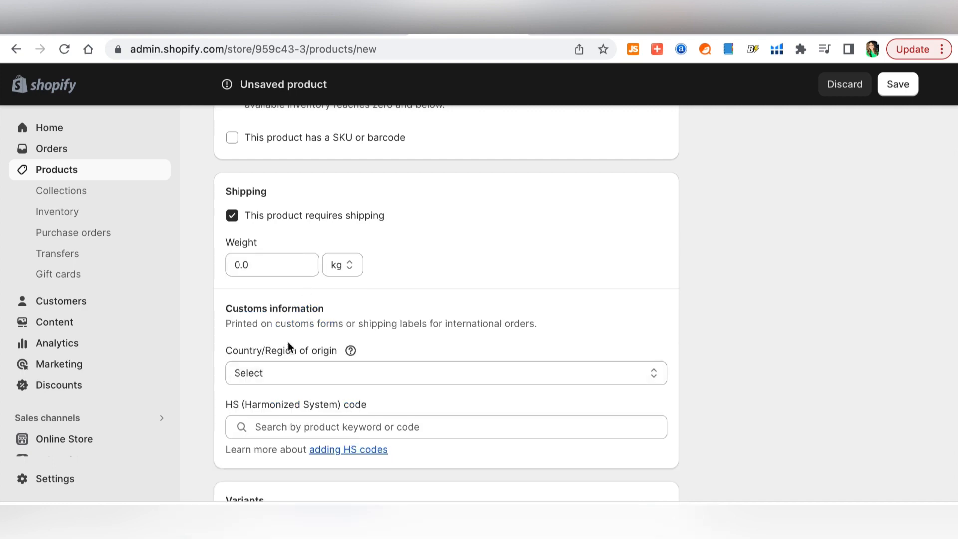
{"action": "left_click", "coordinate": [259, 345]}
{"action": "scroll", "coordinate": [424, 390], "scroll_direction": "down", "scroll_amount": 1}
{"action": "scroll", "coordinate": [742, 355], "scroll_direction": "down", "scroll_amount": 5}
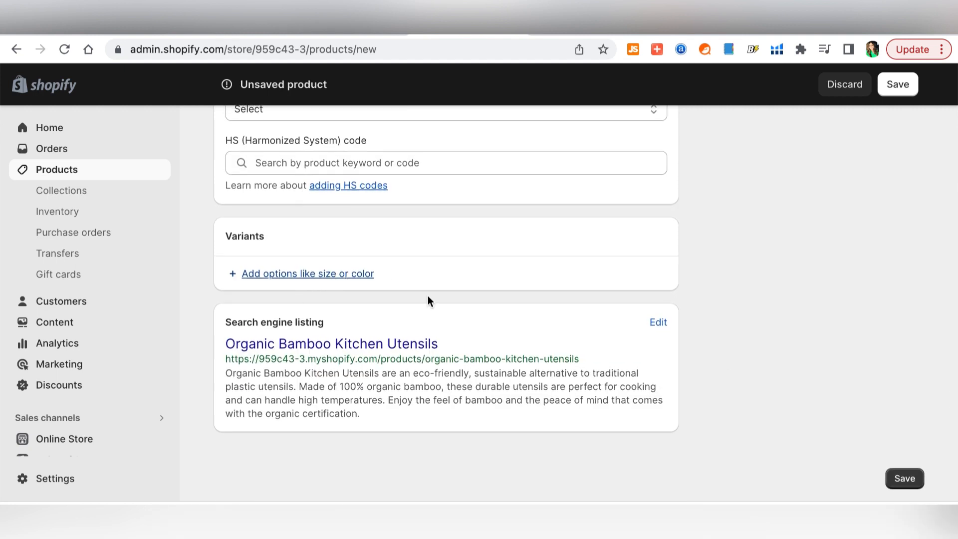
- Add a Color option with the values Pink, White and Purple
{"action": "left_click", "coordinate": [320, 276]}
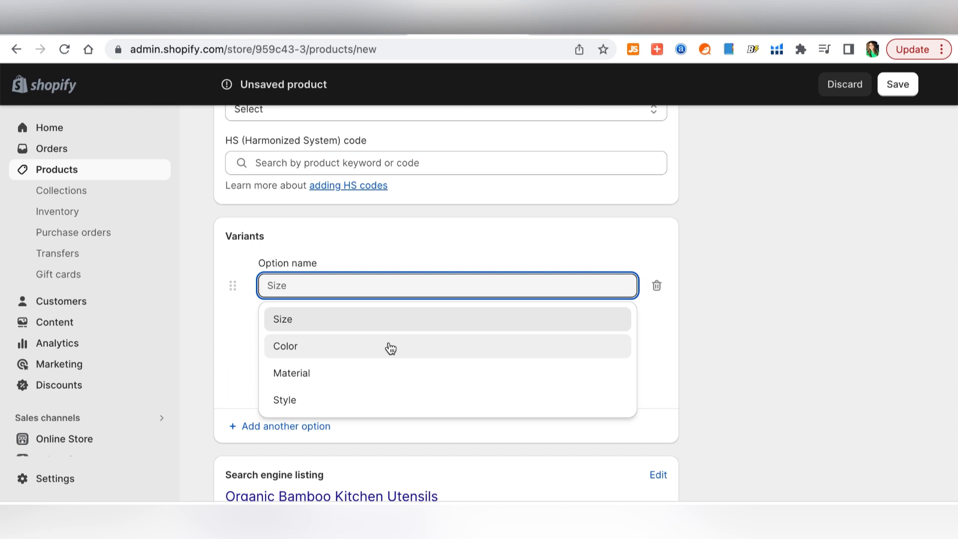
{"action": "left_click", "coordinate": [391, 348]}
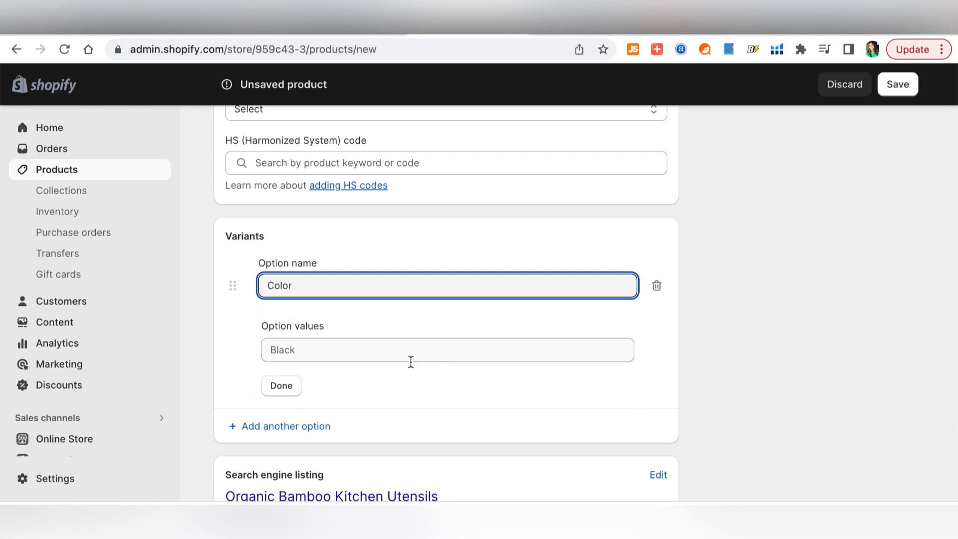
{"action": "left_click", "coordinate": [385, 352]}
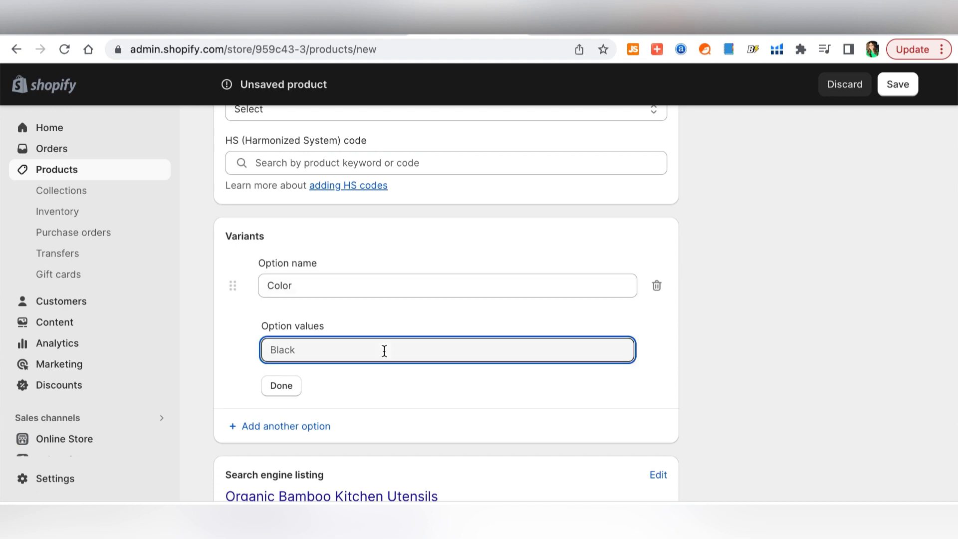
{"action": "type", "text": "Pink"}
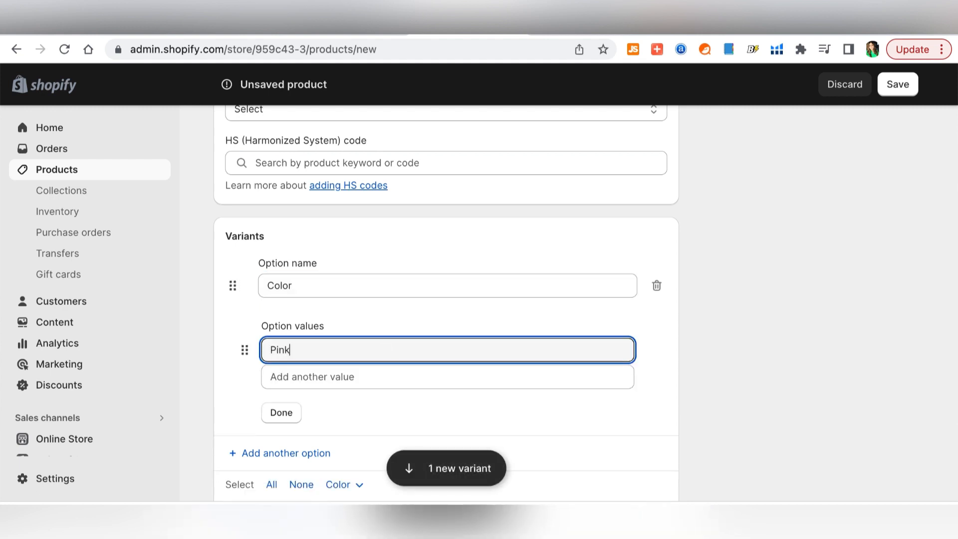
{"action": "left_click", "coordinate": [426, 377]}
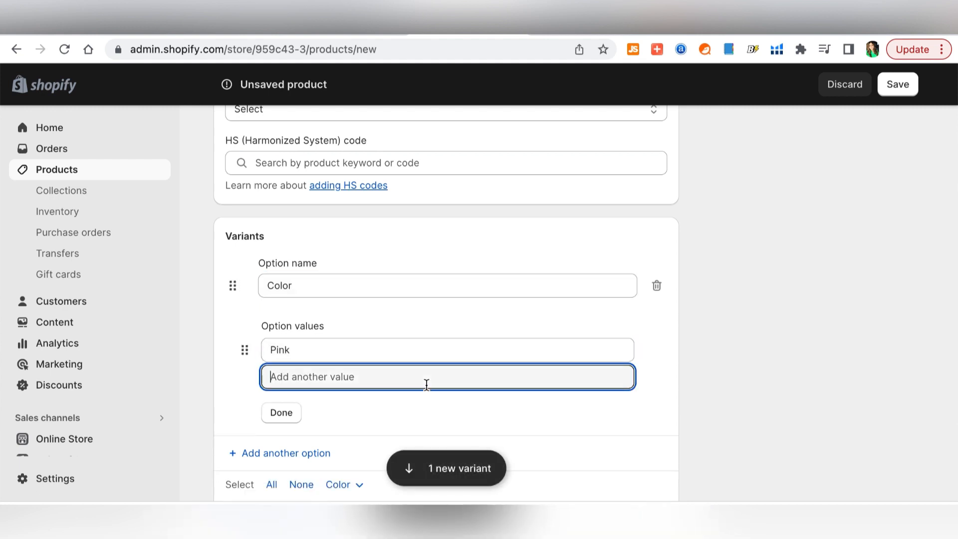
{"action": "type", "text": "White"}
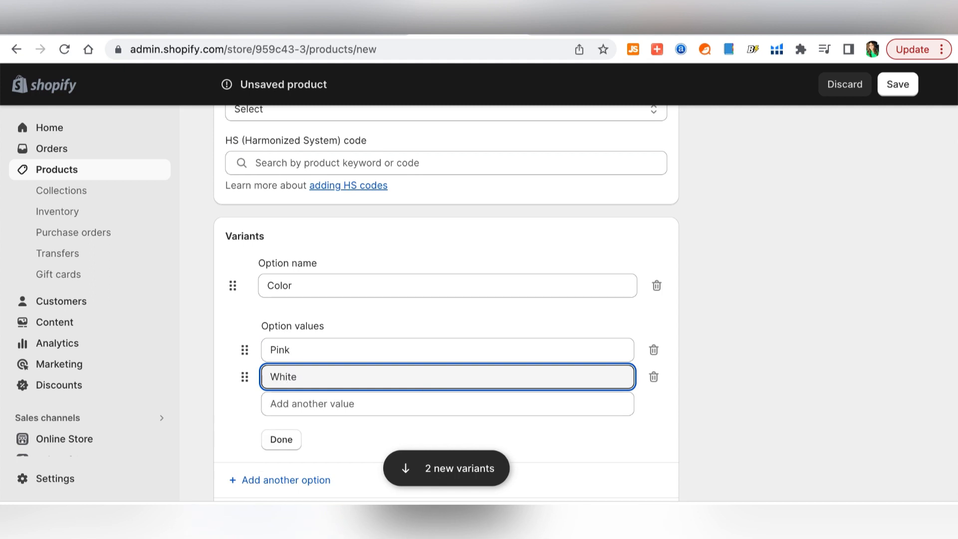
{"action": "left_click", "coordinate": [426, 404]}
{"action": "type", "text": "Purpl"}
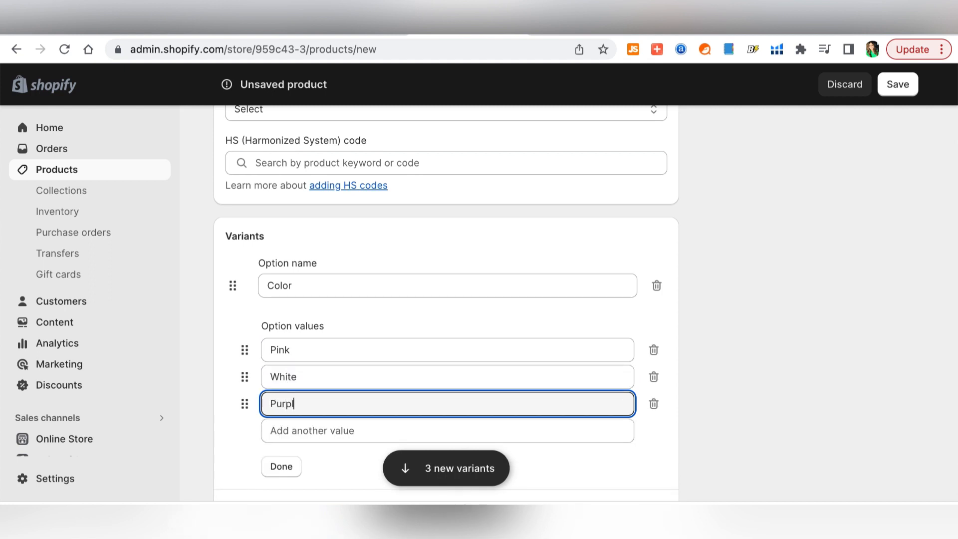
{"action": "type", "text": "e"}
- Select all three colour variants and choose Edit prices from the bulk Actions
{"action": "scroll", "coordinate": [462, 352], "scroll_direction": "down", "scroll_amount": 5}
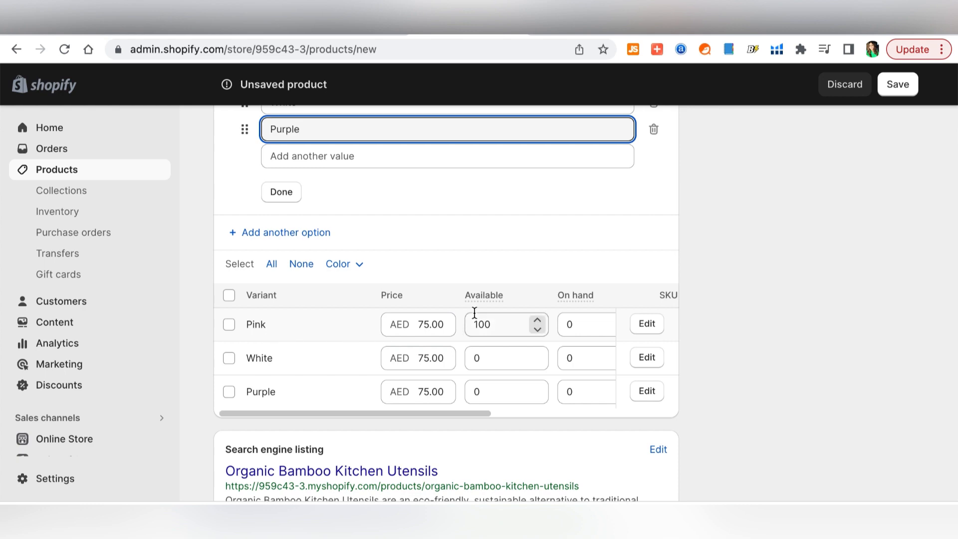
{"action": "scroll", "coordinate": [559, 346], "scroll_direction": "down", "scroll_amount": 1}
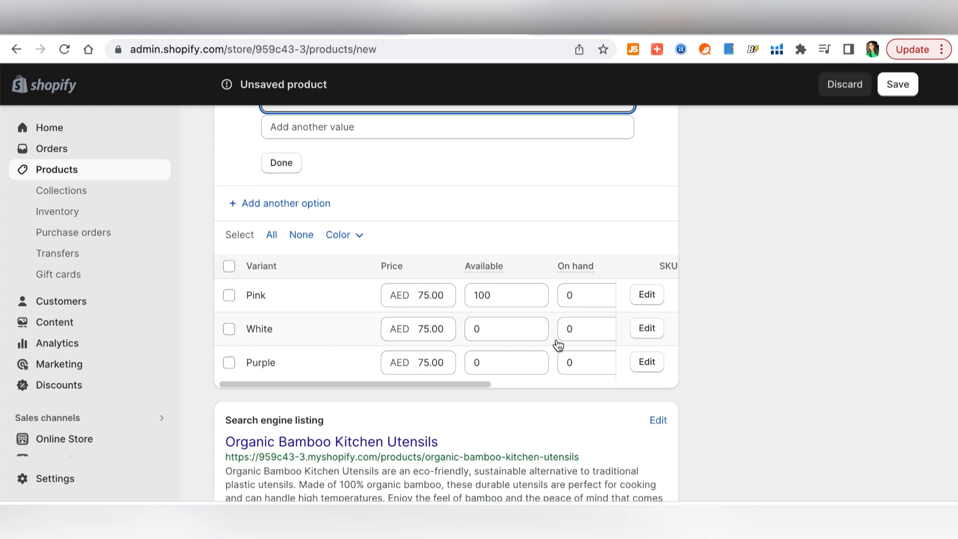
{"action": "scroll", "coordinate": [577, 318], "scroll_direction": "down", "scroll_amount": 1}
{"action": "scroll", "coordinate": [576, 315], "scroll_direction": "right", "scroll_amount": 1}
{"action": "scroll", "coordinate": [576, 314], "scroll_direction": "left", "scroll_amount": 1}
{"action": "scroll", "coordinate": [576, 314], "scroll_direction": "up", "scroll_amount": 1}
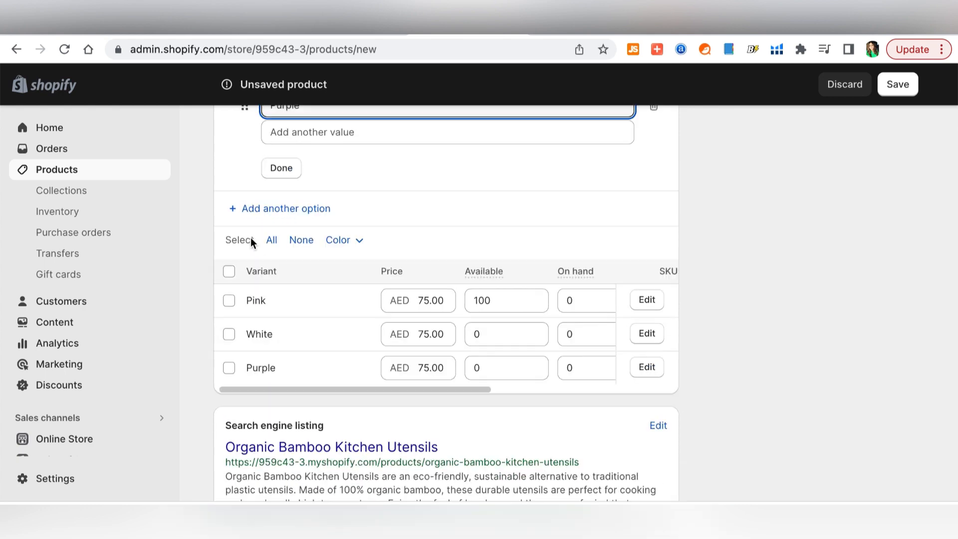
{"action": "left_click", "coordinate": [271, 242]}
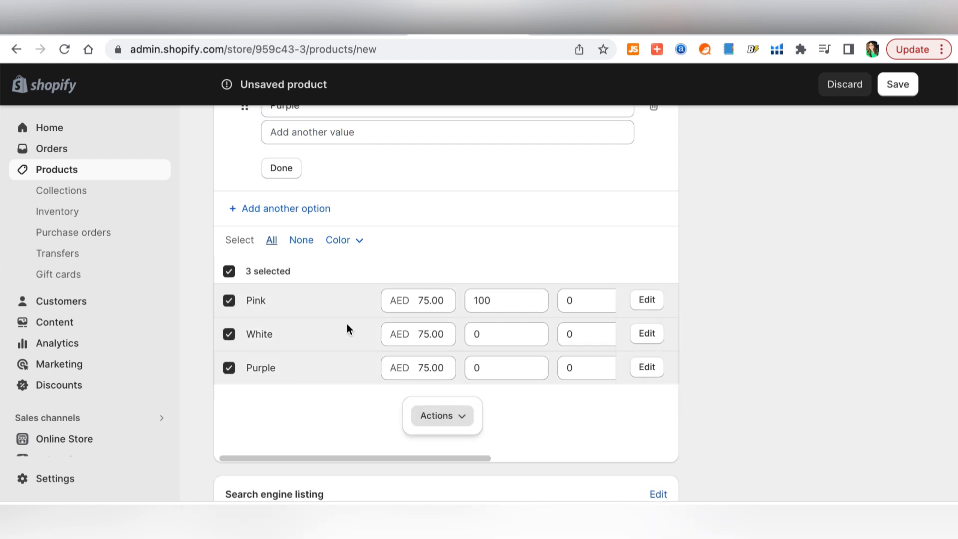
{"action": "left_click", "coordinate": [447, 421]}
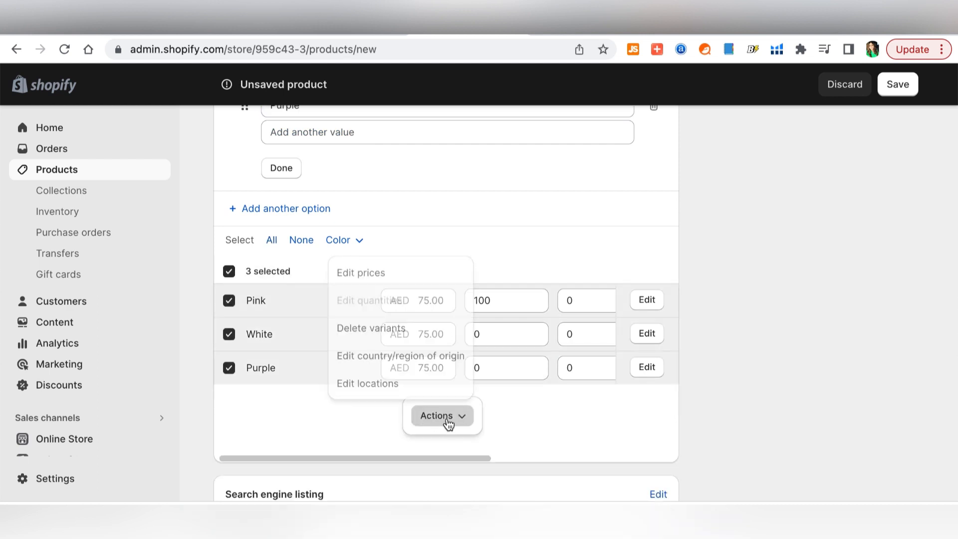
{"action": "left_click", "coordinate": [376, 277]}
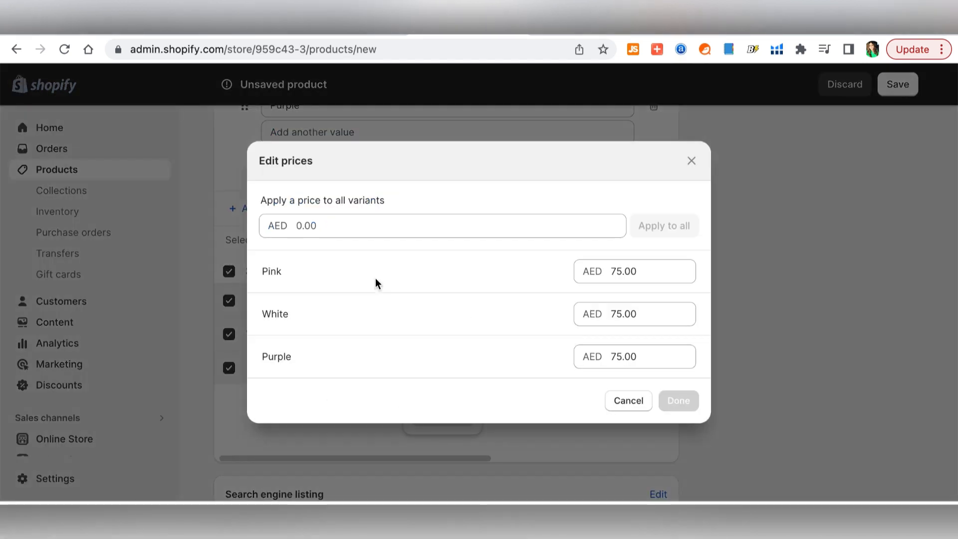
- Try 70.00 for all variants in Edit prices, leaving Pink, White and Purple at AED 75.00
{"action": "left_click", "coordinate": [337, 225]}
{"action": "type", "text": "70"}
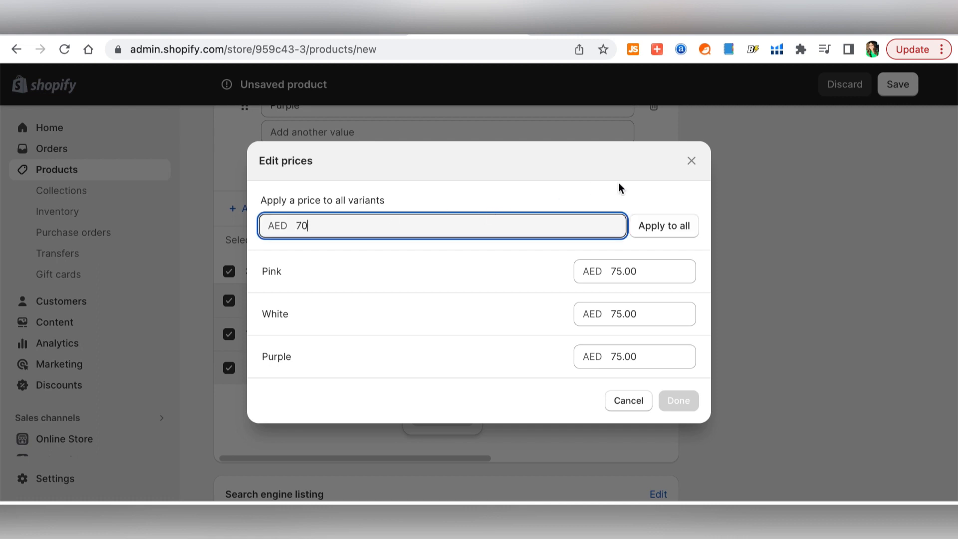
{"action": "left_click", "coordinate": [662, 228]}
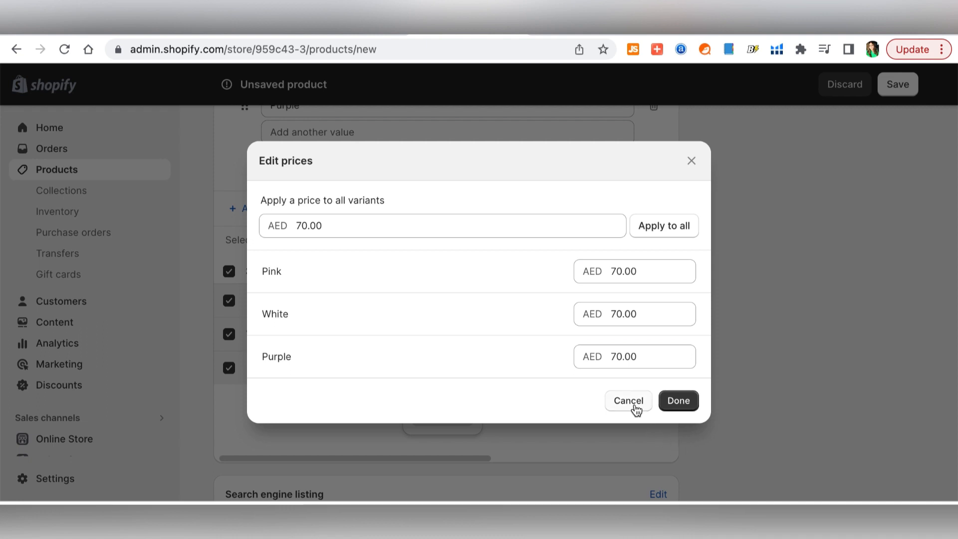
{"action": "left_click", "coordinate": [637, 273]}
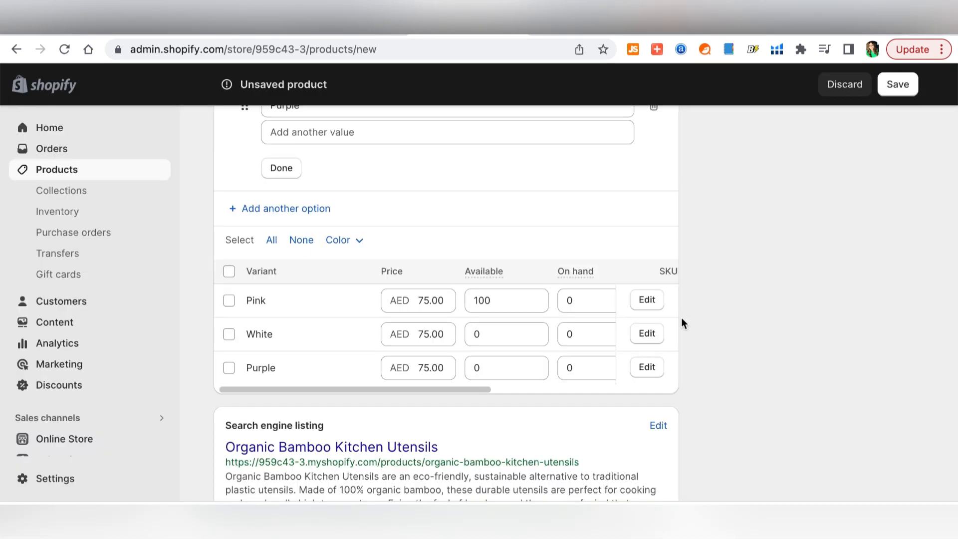
- Add a Size option with Small, Medium and Large, creating nine colour/size variants
{"action": "left_click", "coordinate": [313, 208]}
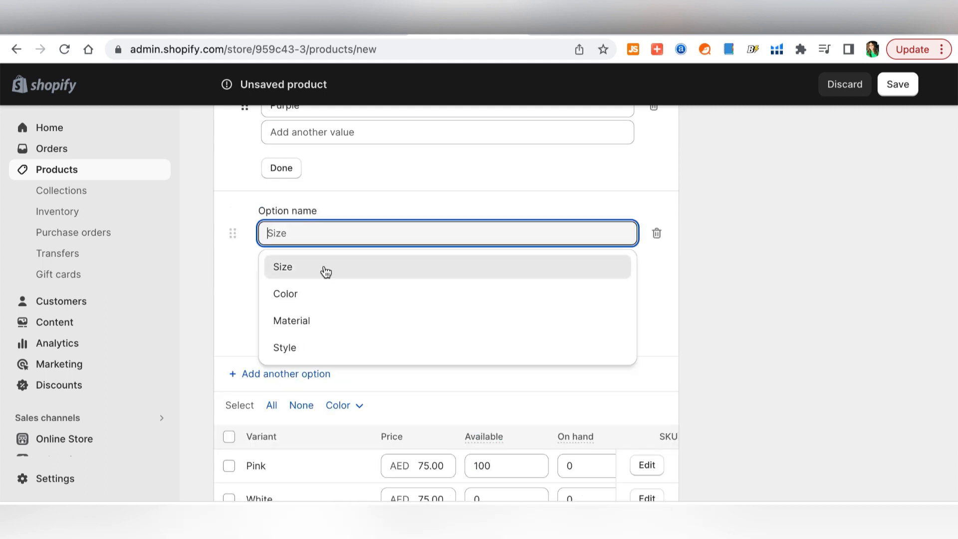
{"action": "left_click", "coordinate": [326, 271]}
{"action": "key", "text": "Tab"}
{"action": "type", "text": "Smal"}
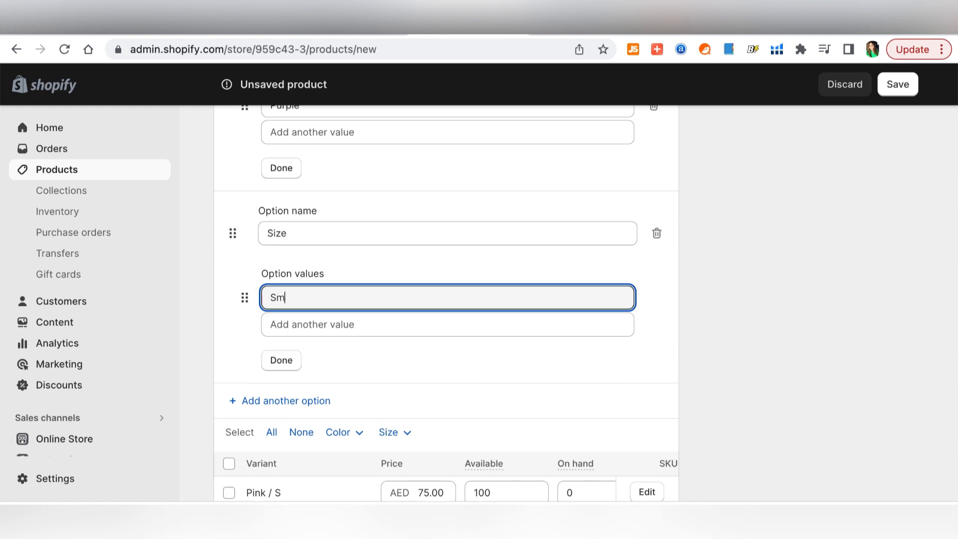
{"action": "key", "text": "Tab"}
{"action": "type", "text": "M"}
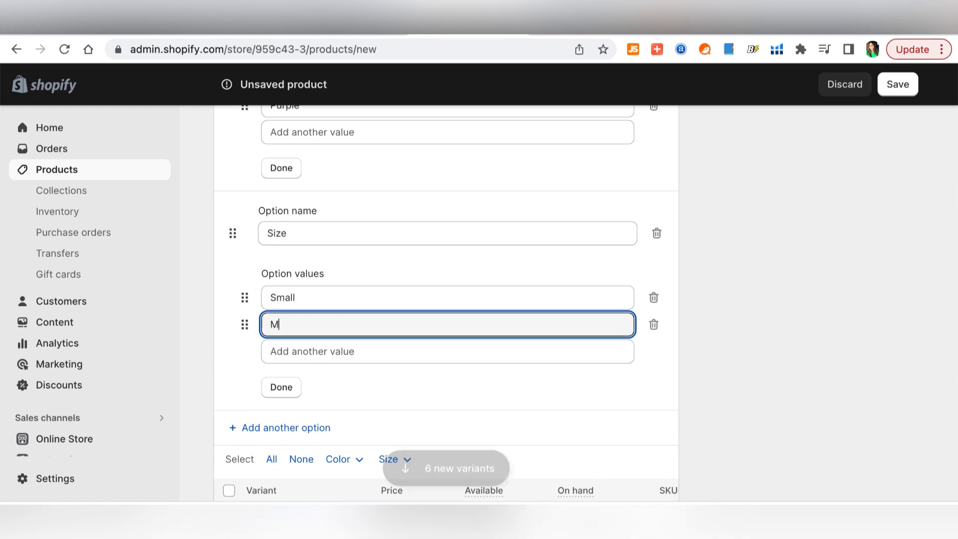
{"action": "type", "text": "edium"}
{"action": "key", "text": "Tab"}
{"action": "type", "text": "Large"}
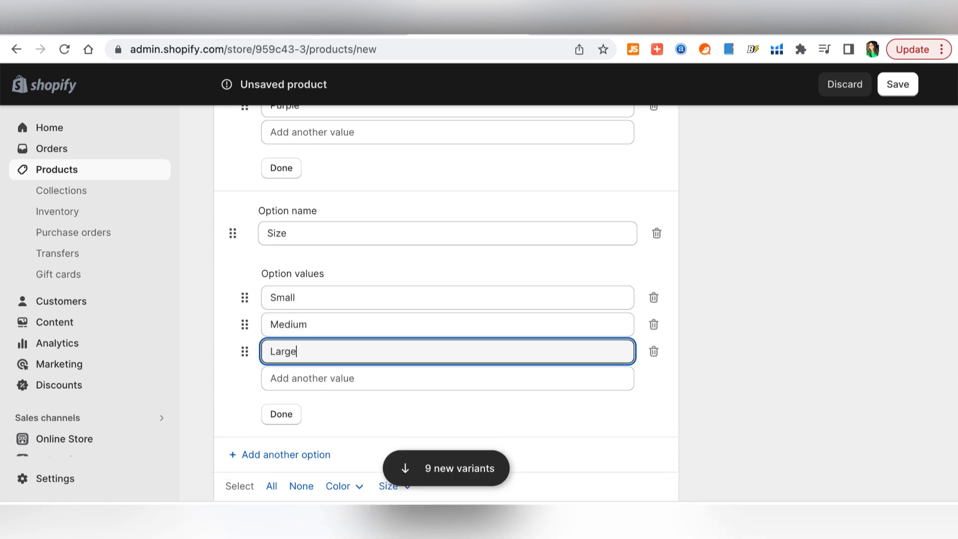
{"action": "scroll", "coordinate": [577, 385], "scroll_direction": "down", "scroll_amount": 3}
{"action": "scroll", "coordinate": [578, 385], "scroll_direction": "down", "scroll_amount": 3}
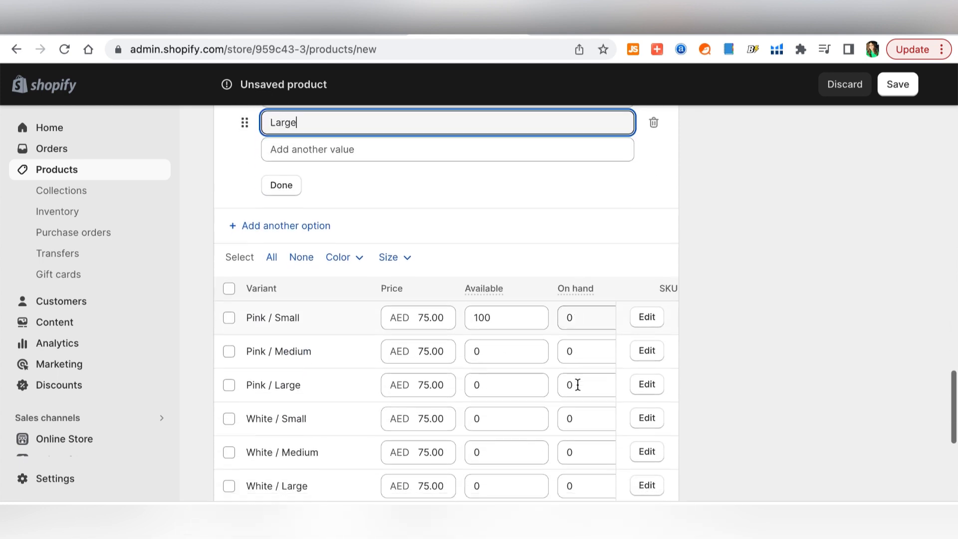
{"action": "scroll", "coordinate": [578, 385], "scroll_direction": "down", "scroll_amount": 3}
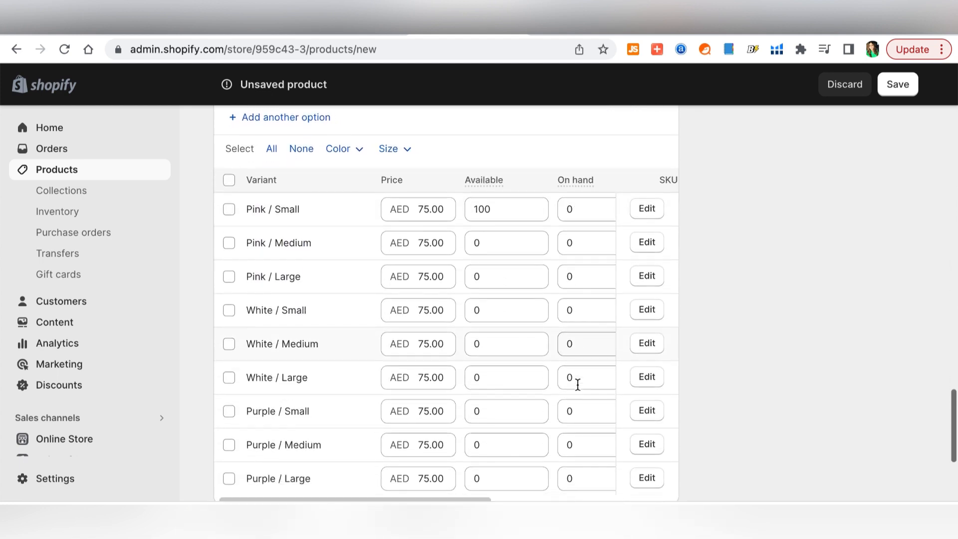
{"action": "scroll", "coordinate": [579, 390], "scroll_direction": "up", "scroll_amount": 2}
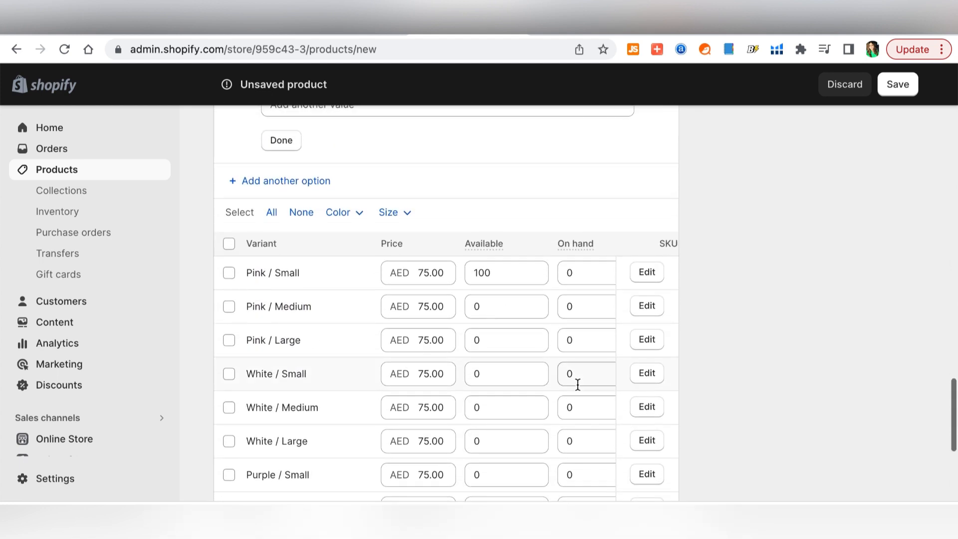
{"action": "scroll", "coordinate": [392, 397], "scroll_direction": "up", "scroll_amount": 2}
{"action": "scroll", "coordinate": [392, 397], "scroll_direction": "up", "scroll_amount": 4}
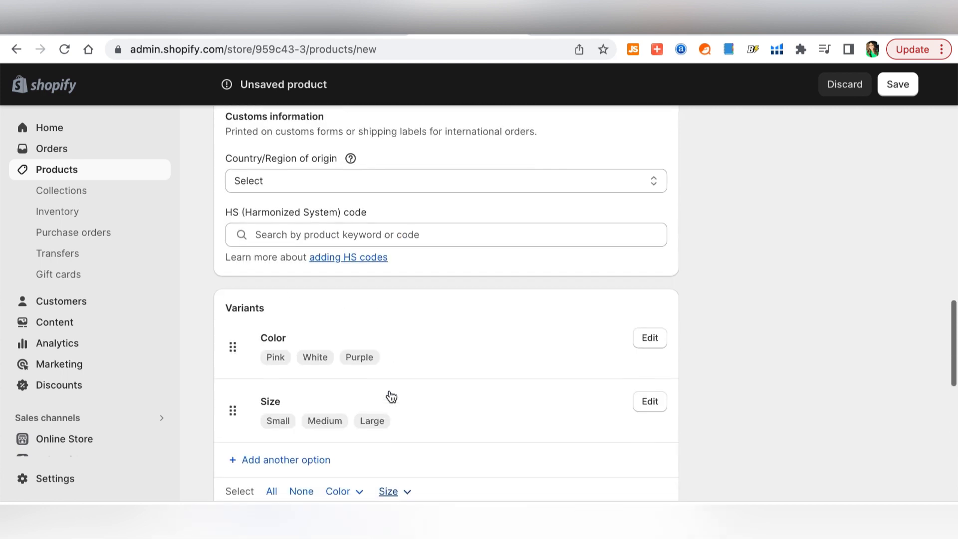
{"action": "scroll", "coordinate": [390, 392], "scroll_direction": "up", "scroll_amount": 4}
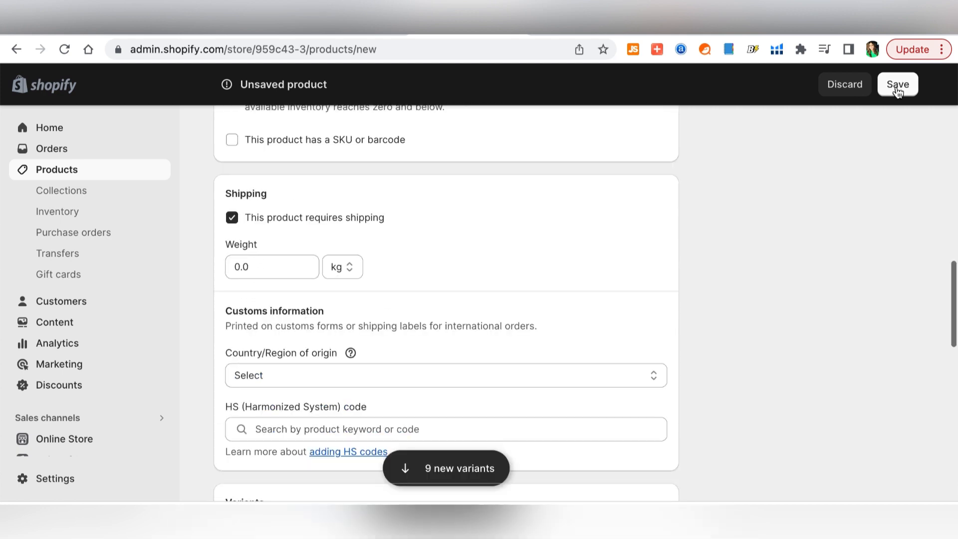
- Save the Organic Bamboo Kitchen Utensils product and view its variants list
{"action": "left_click", "coordinate": [897, 86]}
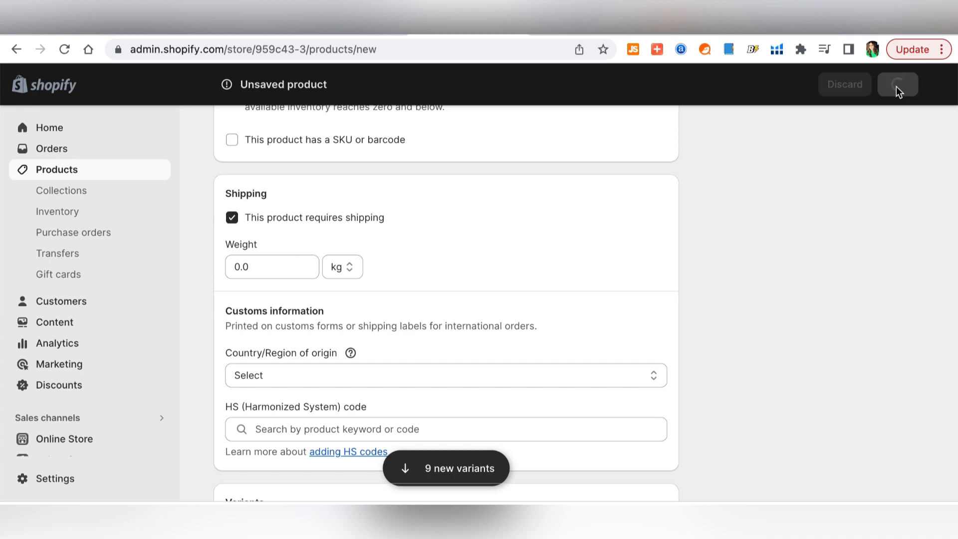
{"action": "scroll", "coordinate": [619, 444], "scroll_direction": "down", "scroll_amount": 3}
{"action": "scroll", "coordinate": [618, 442], "scroll_direction": "down", "scroll_amount": 7}
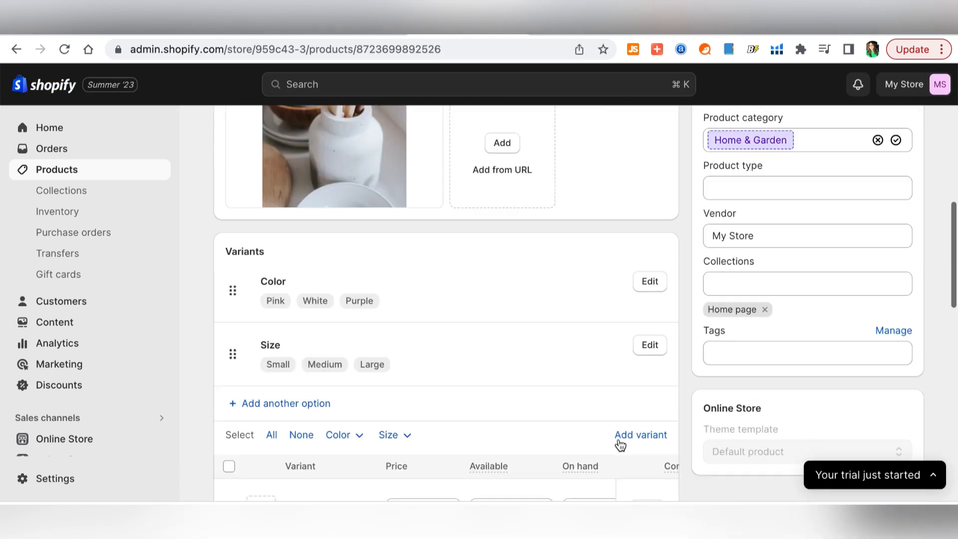
{"action": "scroll", "coordinate": [619, 444], "scroll_direction": "down", "scroll_amount": 4}
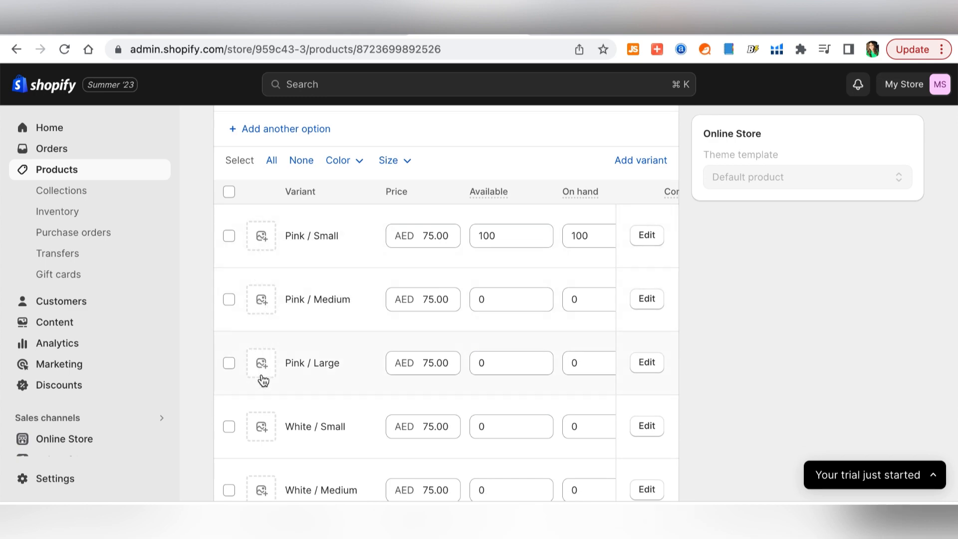
- Assign the kitchen counter photo to Pink / Small and the utensils-in-a-jar photo to Pink / Medium
{"action": "scroll", "coordinate": [261, 428], "scroll_direction": "up", "scroll_amount": 5}
{"action": "left_click", "coordinate": [262, 427]}
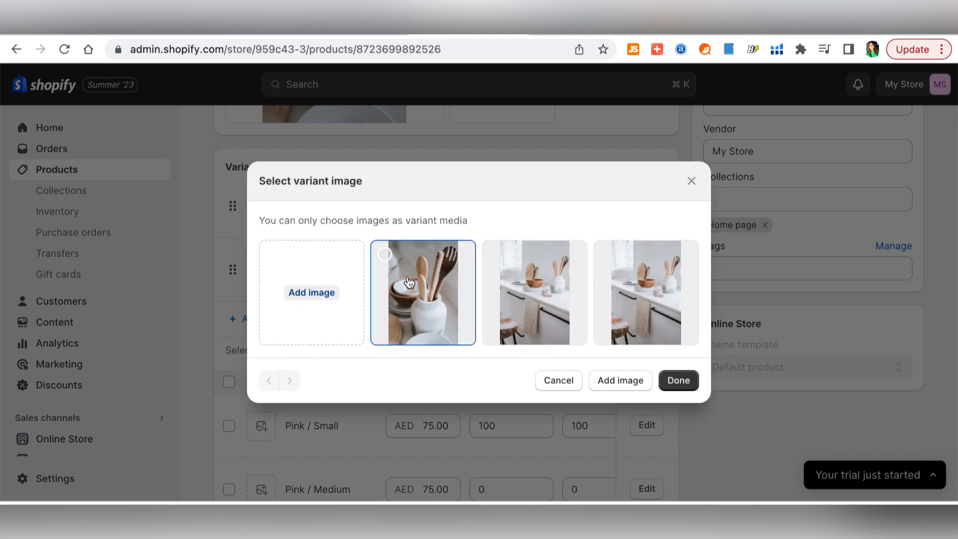
{"action": "left_click", "coordinate": [519, 292]}
{"action": "left_click", "coordinate": [680, 381]}
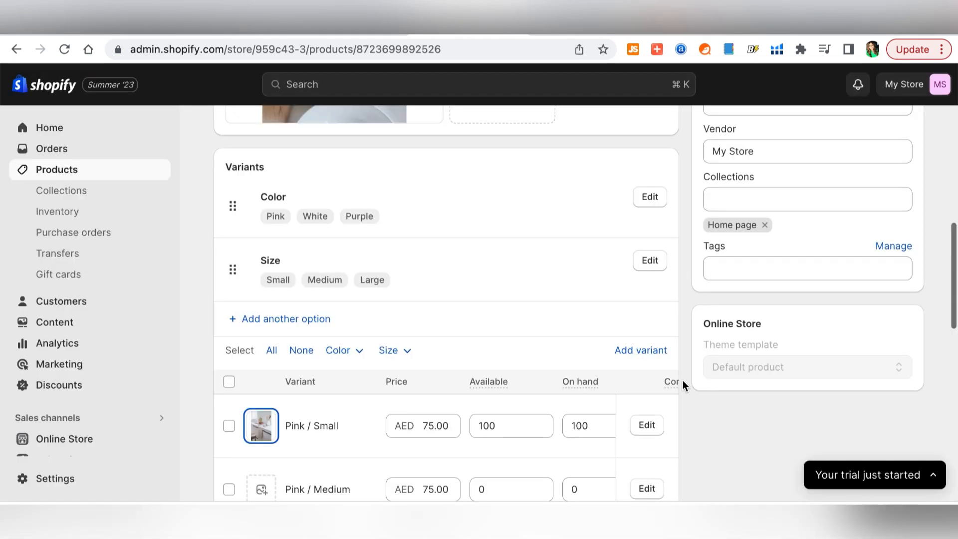
{"action": "scroll", "coordinate": [271, 438], "scroll_direction": "down", "scroll_amount": 2}
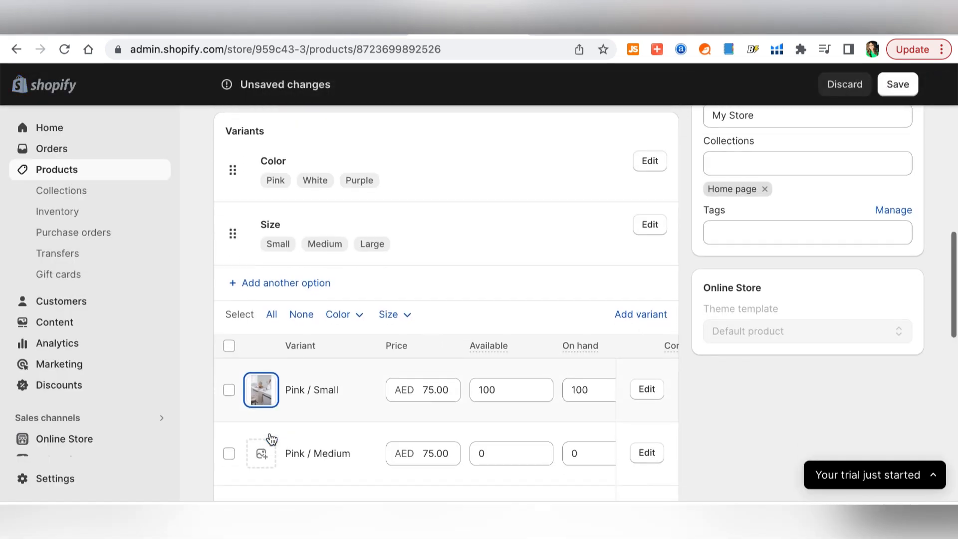
{"action": "left_click", "coordinate": [266, 380]}
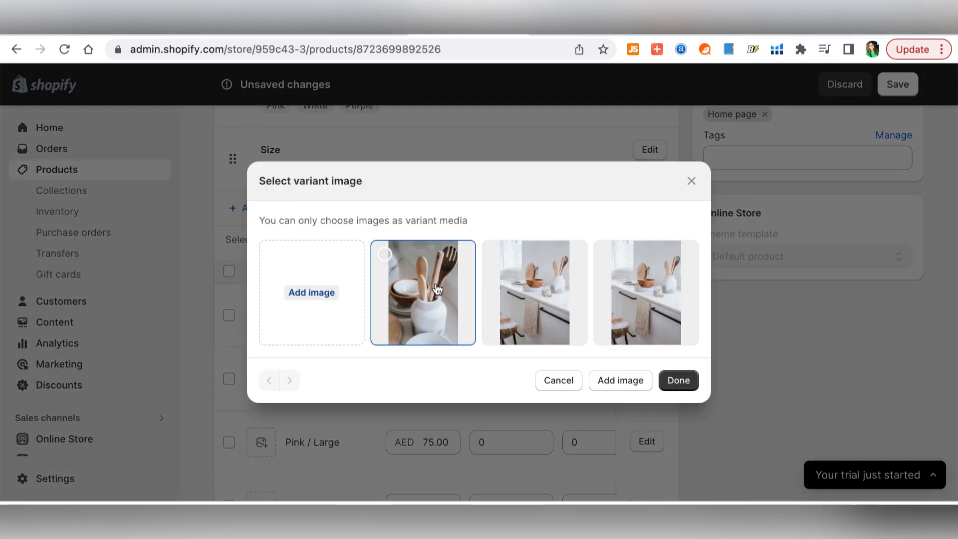
{"action": "left_click", "coordinate": [437, 295]}
{"action": "left_click", "coordinate": [679, 380]}
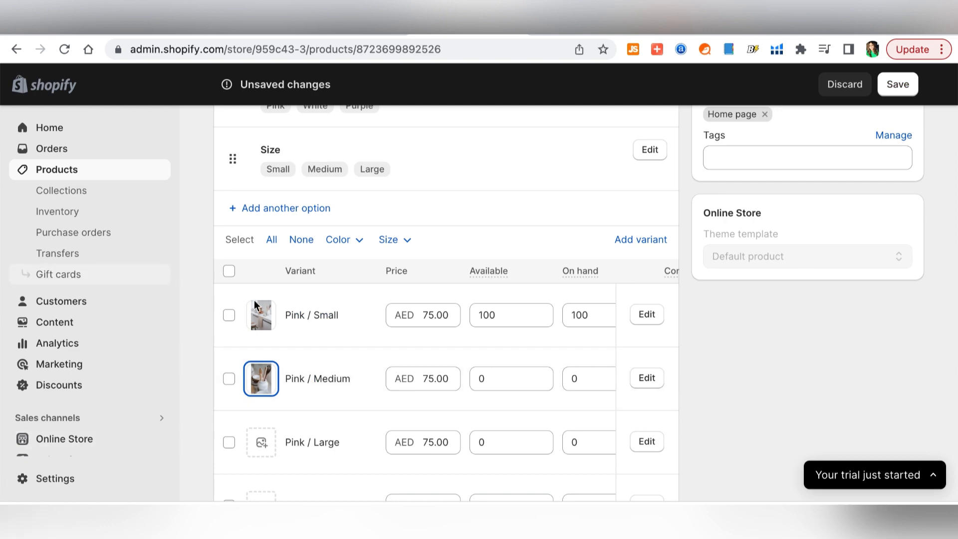
{"action": "scroll", "coordinate": [360, 382], "scroll_direction": "down", "scroll_amount": 3}
{"action": "scroll", "coordinate": [361, 383], "scroll_direction": "down", "scroll_amount": 1}
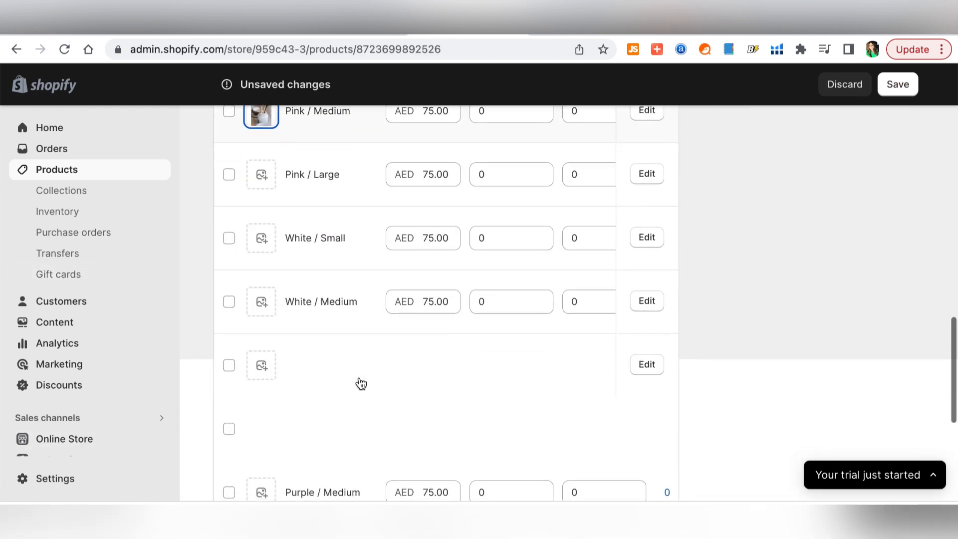
{"action": "scroll", "coordinate": [362, 383], "scroll_direction": "down", "scroll_amount": 1}
{"action": "scroll", "coordinate": [361, 383], "scroll_direction": "up", "scroll_amount": 2}
{"action": "scroll", "coordinate": [361, 383], "scroll_direction": "up", "scroll_amount": 2}
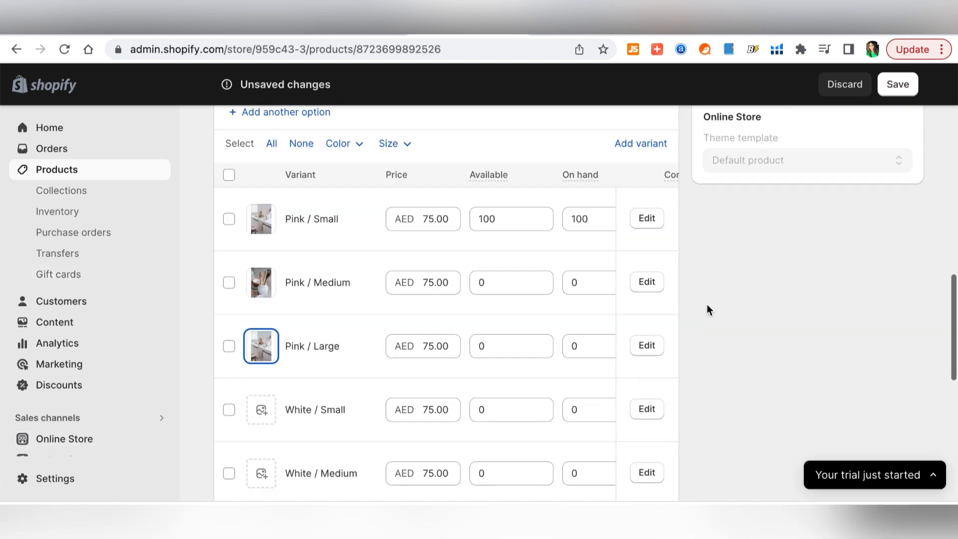
- Enter 100 available units for both Pink / Medium and Pink / Large
{"action": "double_click", "coordinate": [596, 220]}
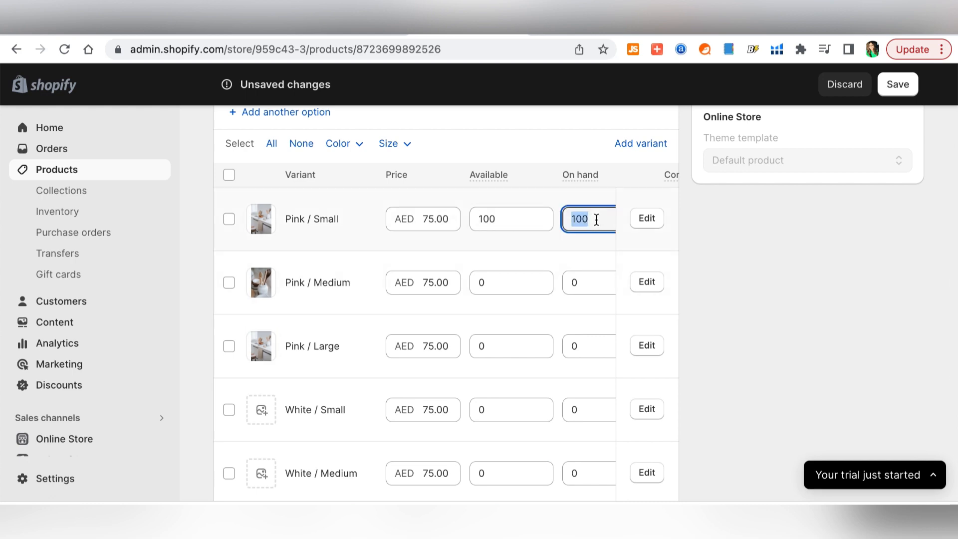
{"action": "double_click", "coordinate": [518, 284]}
{"action": "type", "text": "100"}
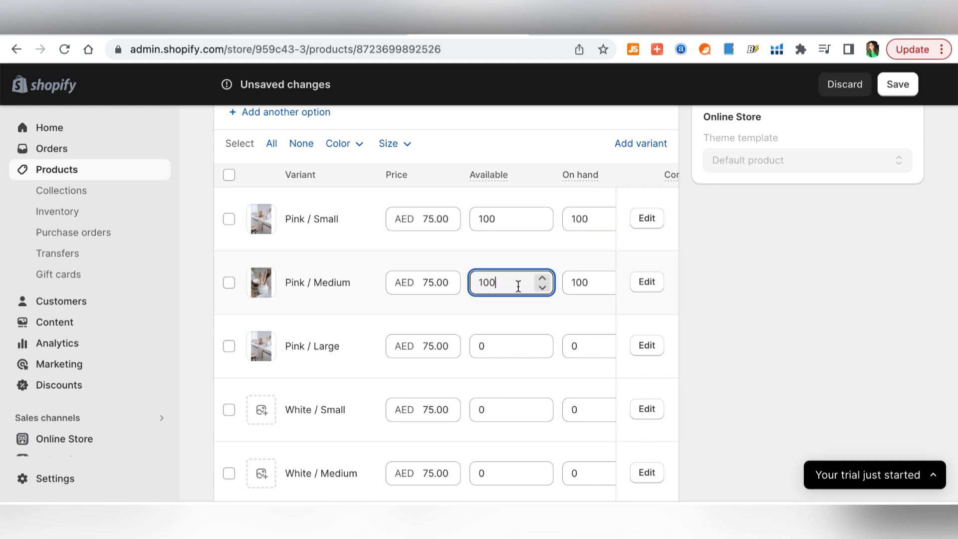
{"action": "scroll", "coordinate": [499, 270], "scroll_direction": "down", "scroll_amount": 3}
{"action": "double_click", "coordinate": [499, 221]}
{"action": "type", "text": "1"}
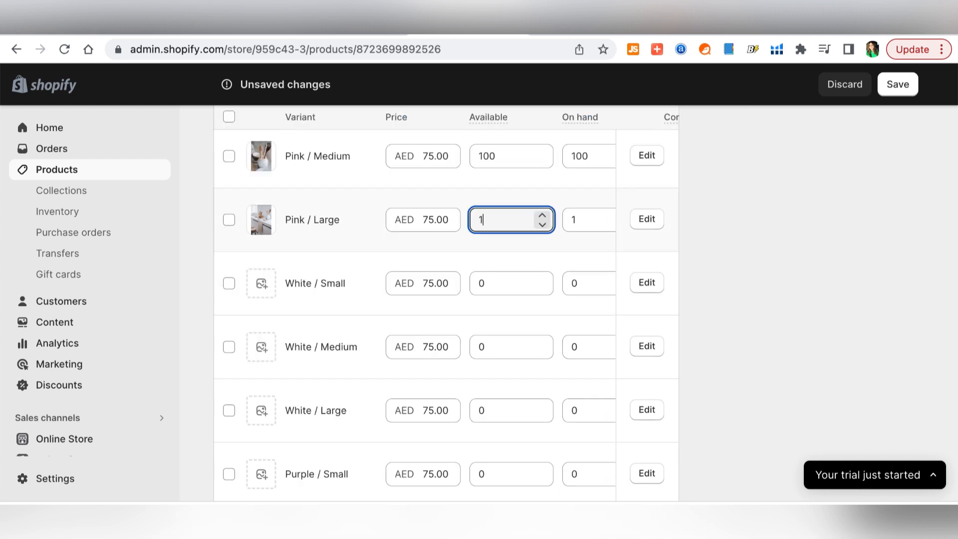
{"action": "type", "text": "00"}
{"action": "scroll", "coordinate": [507, 349], "scroll_direction": "down", "scroll_amount": 8}
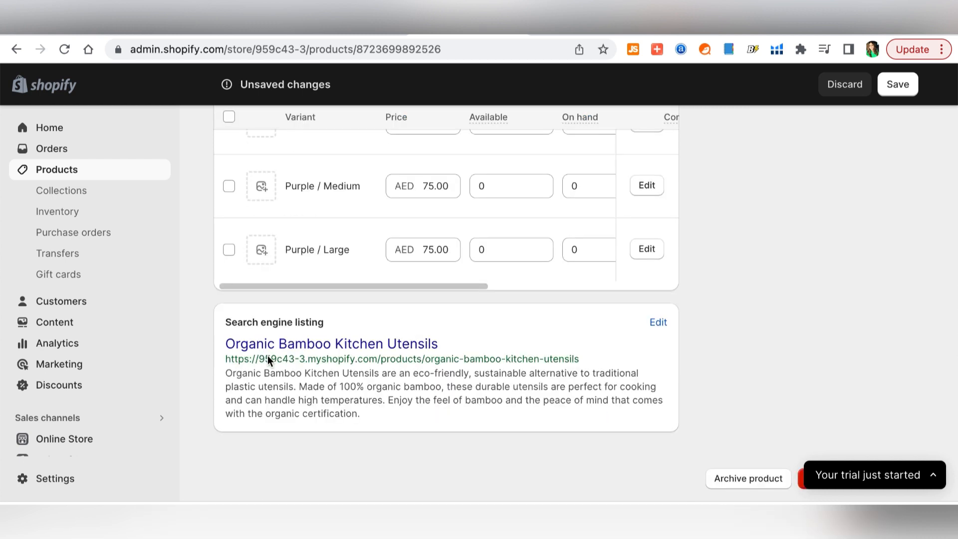
- Append '- Home Goods Store - Kitchenware' and '50% off on selected items.' to the meta description
{"action": "left_click", "coordinate": [658, 323]}
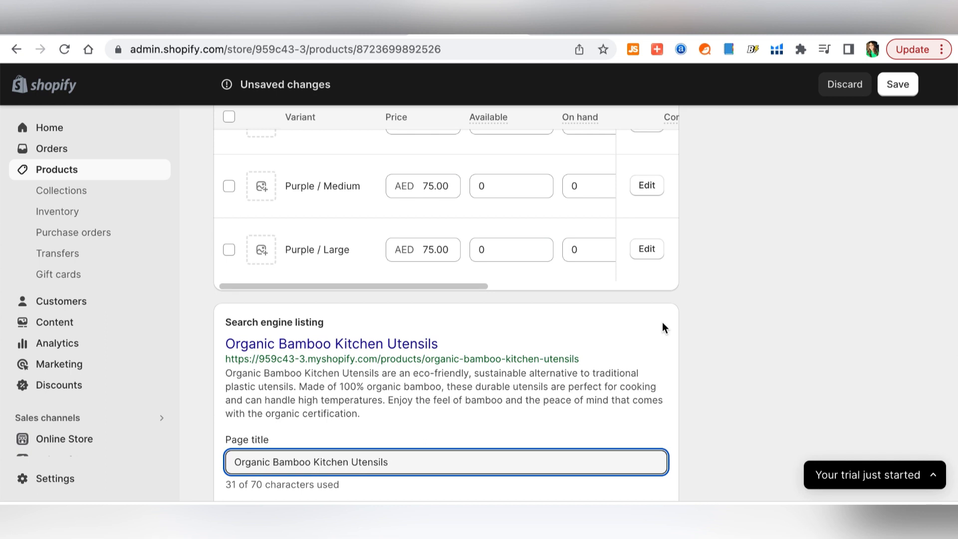
{"action": "scroll", "coordinate": [663, 328], "scroll_direction": "down", "scroll_amount": 4}
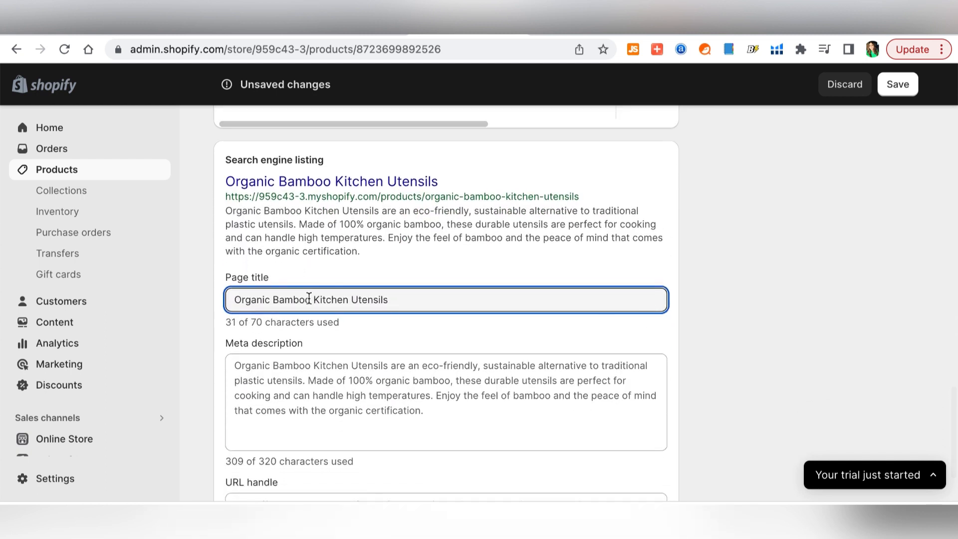
{"action": "type", "text": "- Hom"}
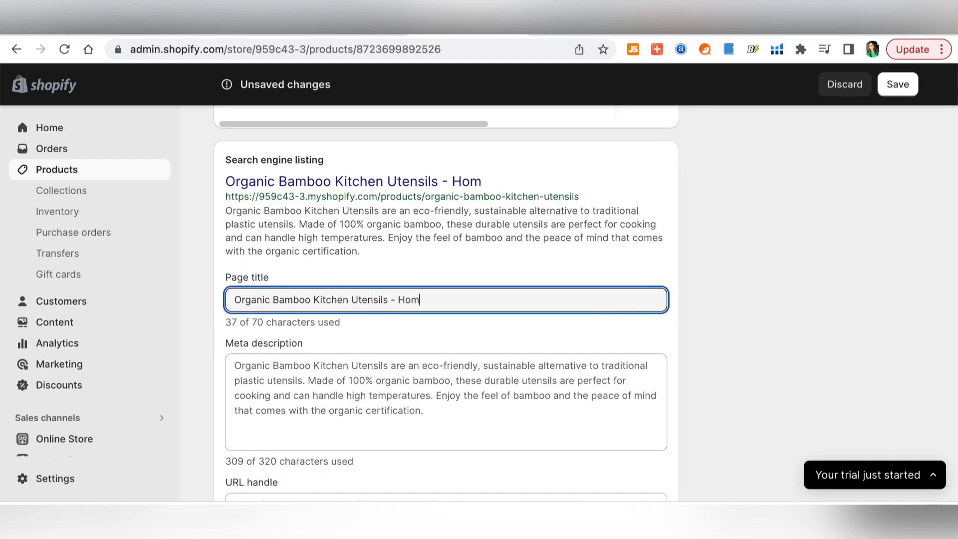
{"action": "type", "text": "e Goods S"}
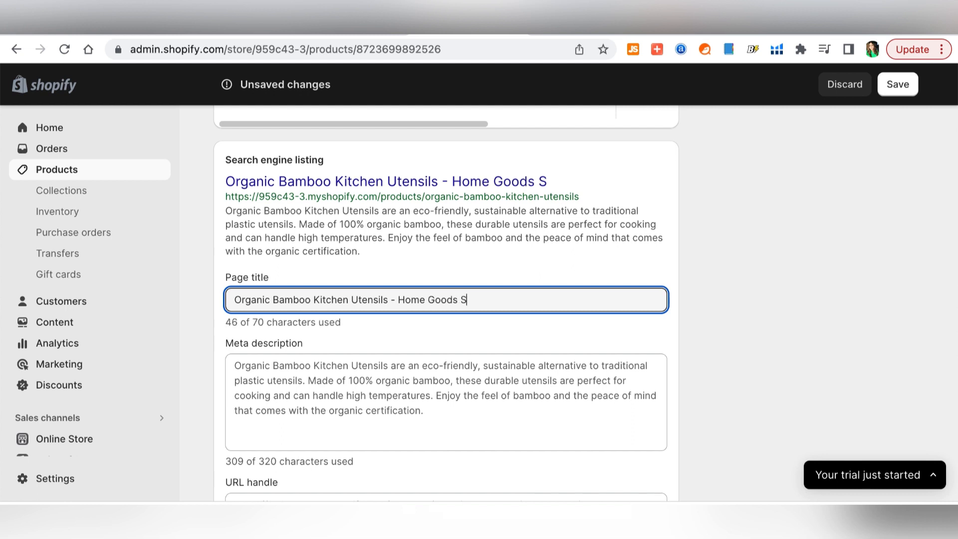
{"action": "type", "text": "tore - Kitchenware"}
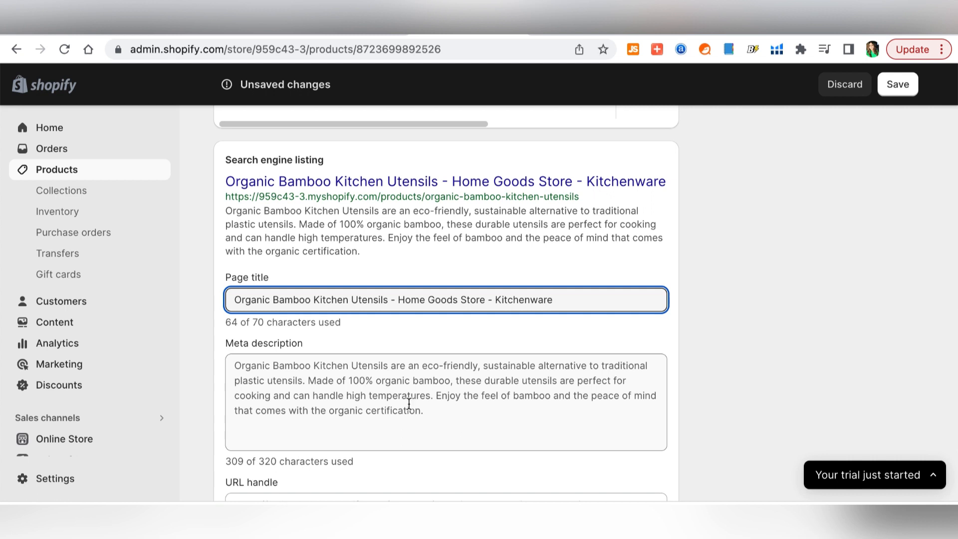
{"action": "left_click", "coordinate": [441, 409]}
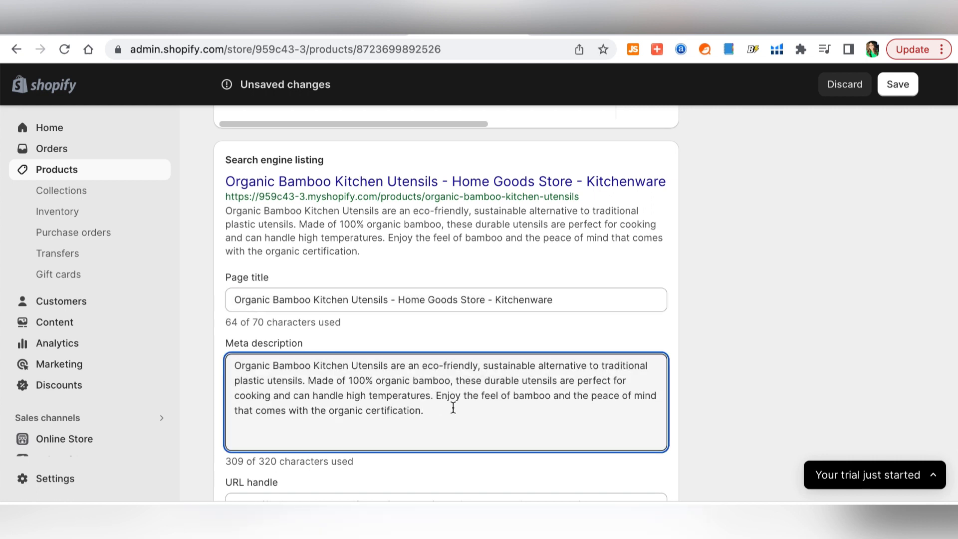
{"action": "type", "text": "50"}
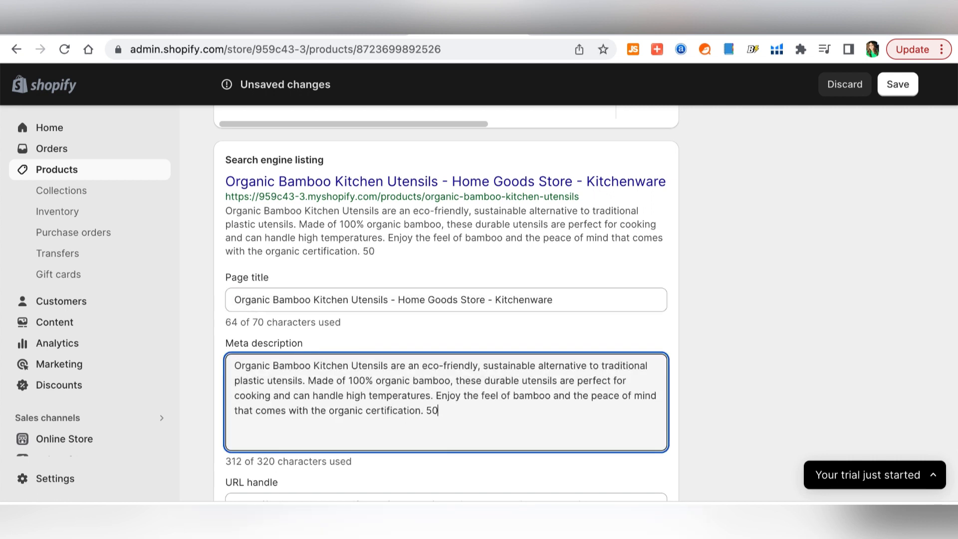
{"action": "type", "text": "% off"}
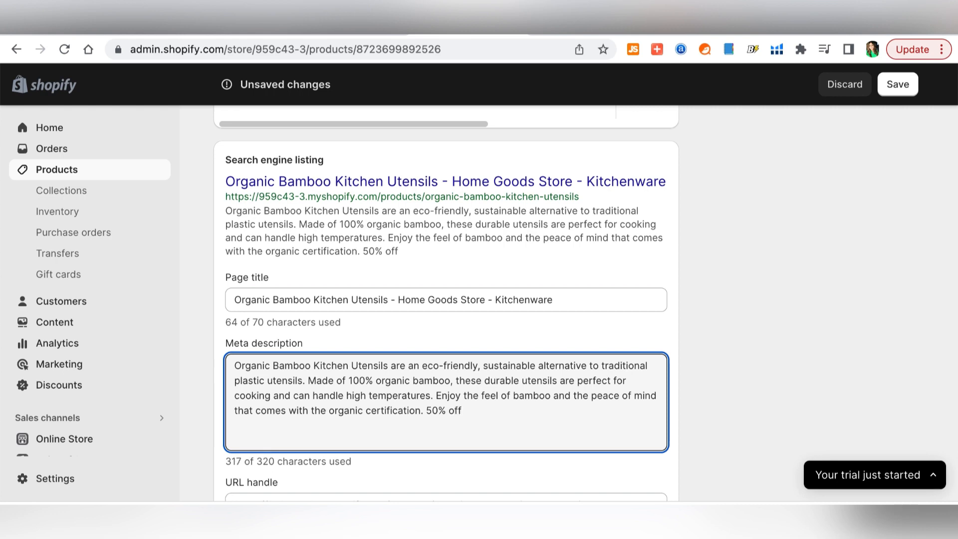
{"action": "type", "text": " on"}
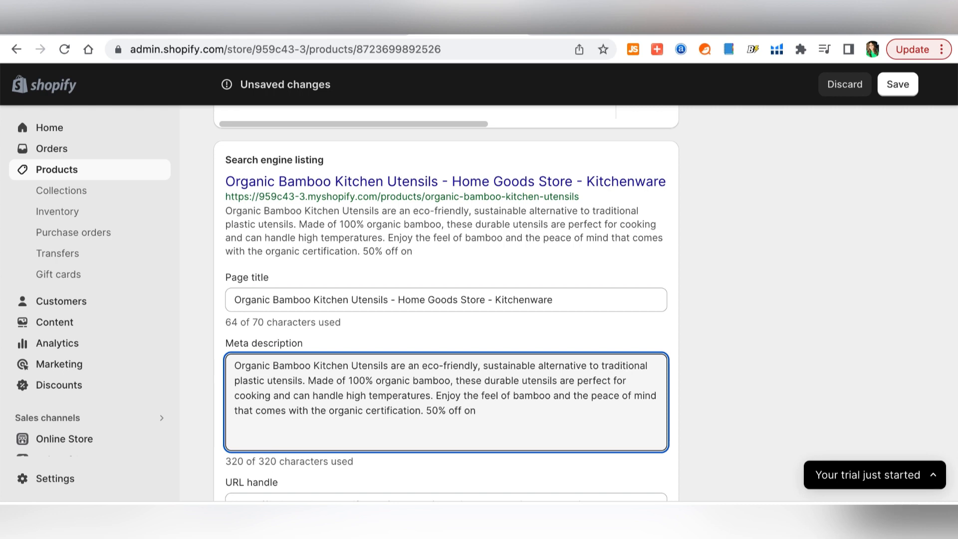
{"action": "type", "text": " selected items."}
{"action": "scroll", "coordinate": [180, 265], "scroll_direction": "down", "scroll_amount": 2}
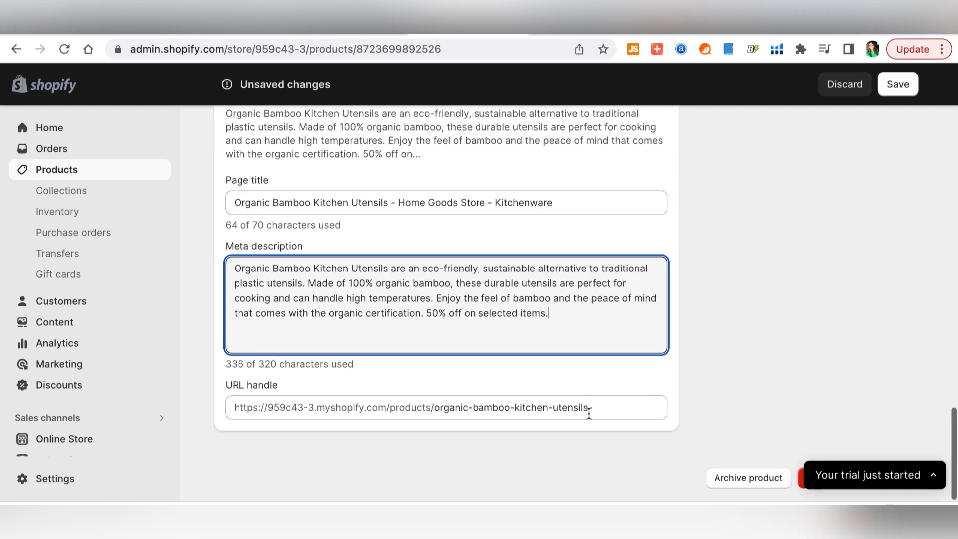
{"action": "scroll", "coordinate": [434, 300], "scroll_direction": "up", "scroll_amount": 1}
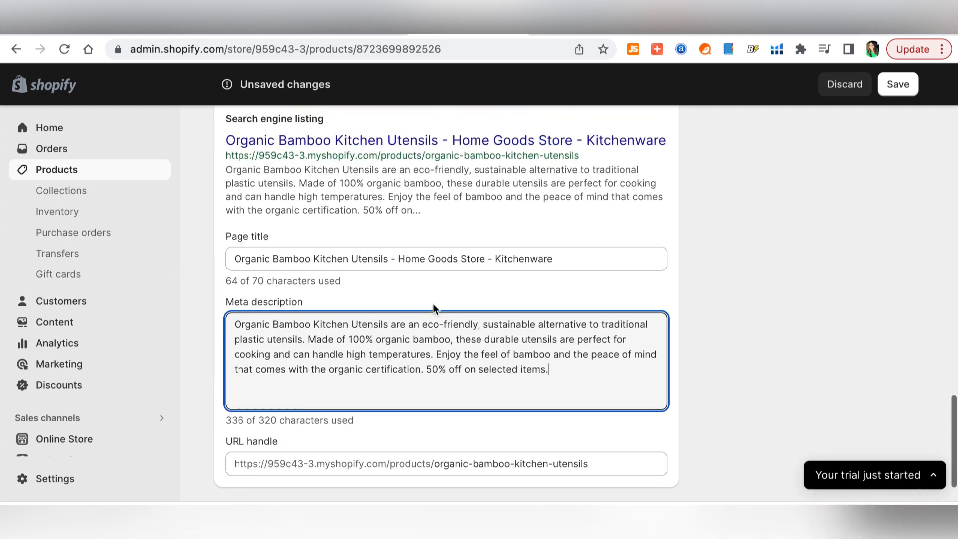
{"action": "scroll", "coordinate": [432, 304], "scroll_direction": "up", "scroll_amount": 20}
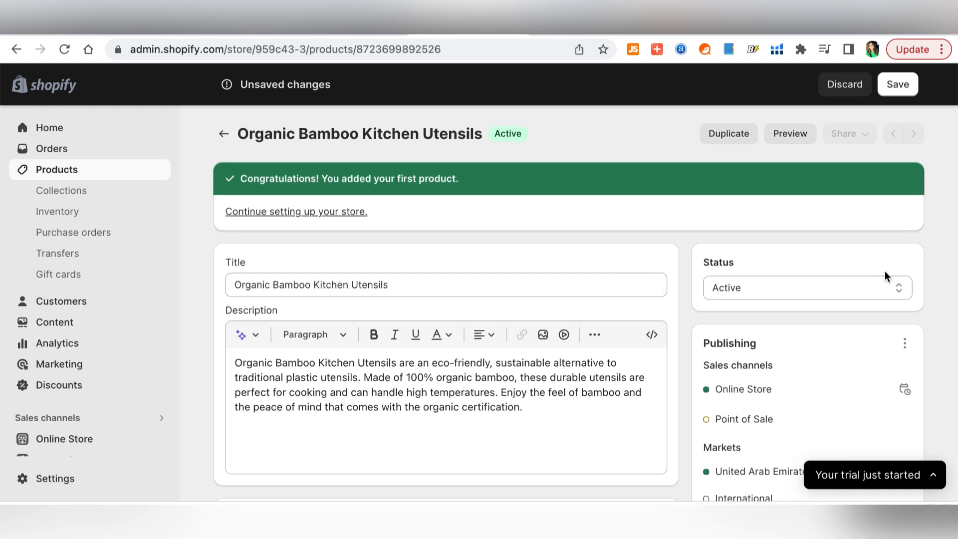
- Keep the bamboo utensils product Active, review its sales channels and markets, then save it
{"action": "left_click", "coordinate": [895, 288]}
{"action": "left_click", "coordinate": [834, 291]}
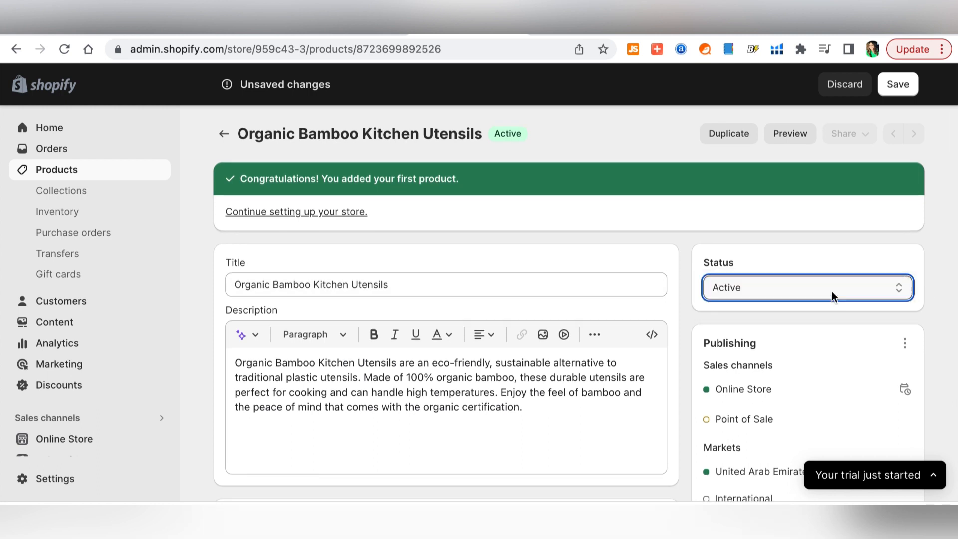
{"action": "scroll", "coordinate": [832, 292], "scroll_direction": "down", "scroll_amount": 3}
{"action": "left_click", "coordinate": [905, 213]}
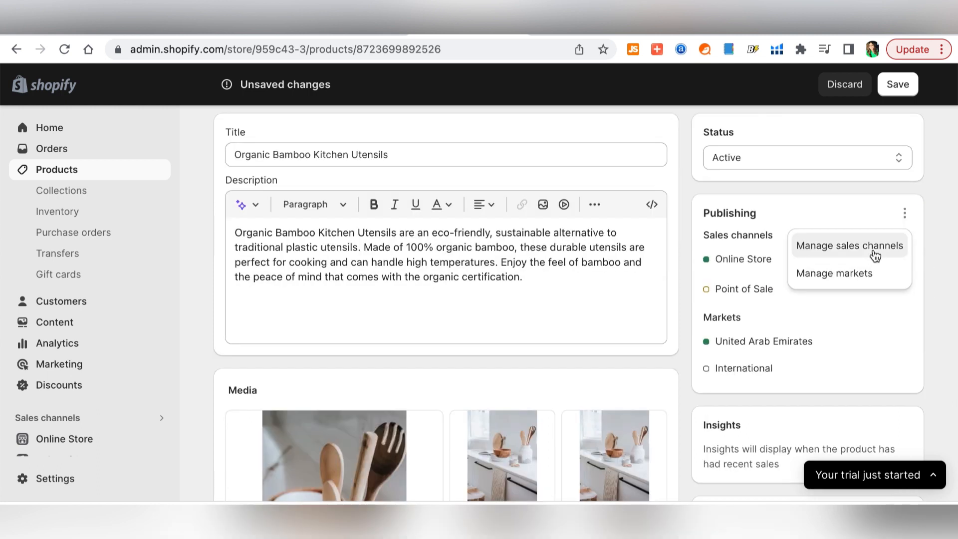
{"action": "left_click", "coordinate": [875, 255]}
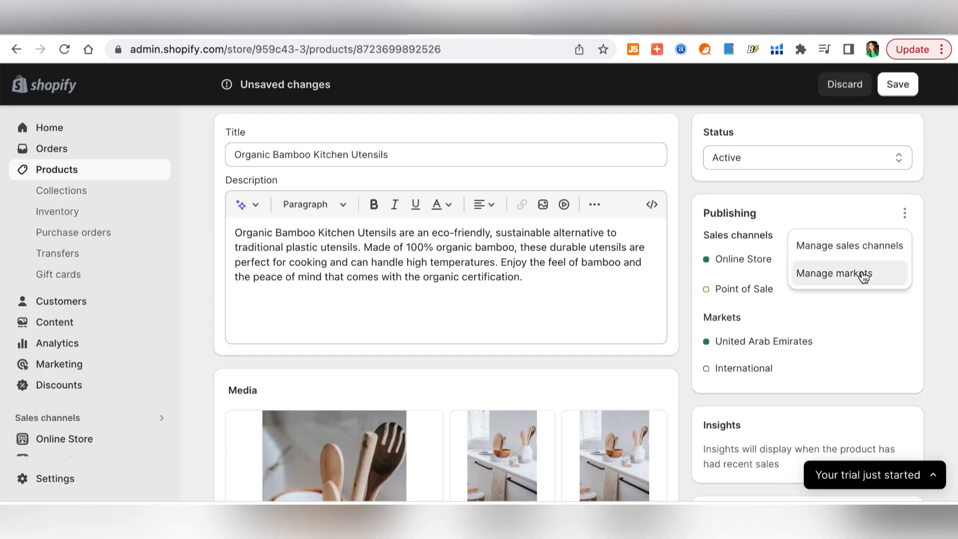
{"action": "left_click", "coordinate": [862, 274]}
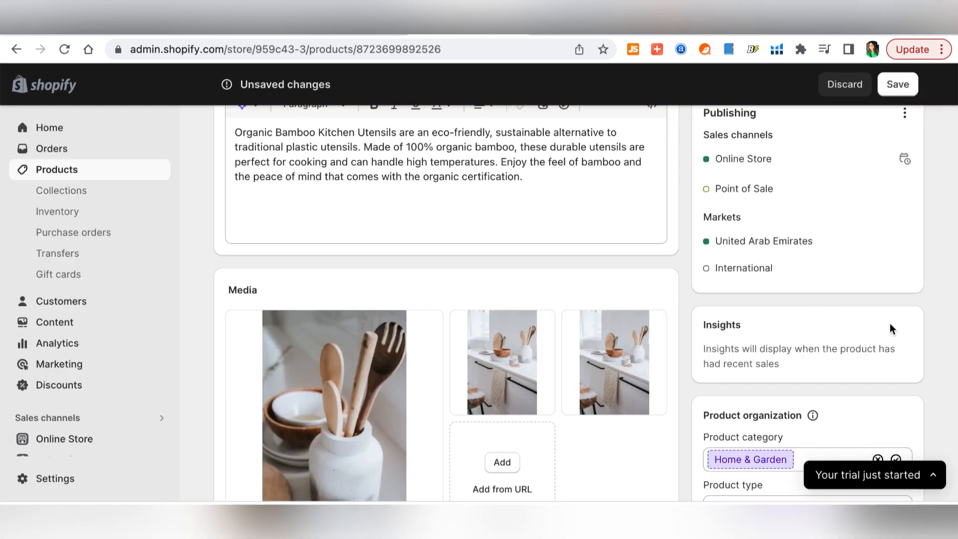
{"action": "left_click", "coordinate": [898, 84]}
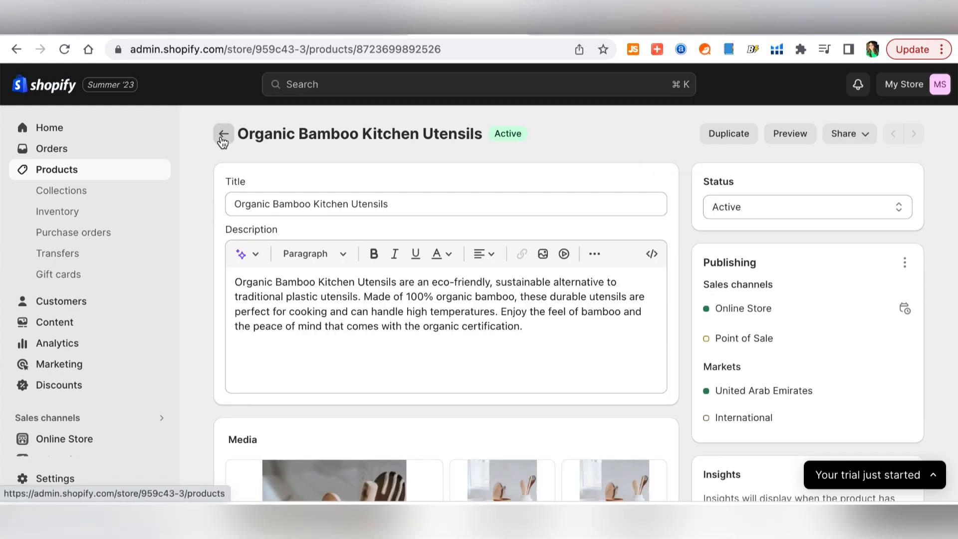
- Go back from the Organic Bamboo Kitchen Utensils product to the Products list
{"action": "left_click", "coordinate": [223, 142]}
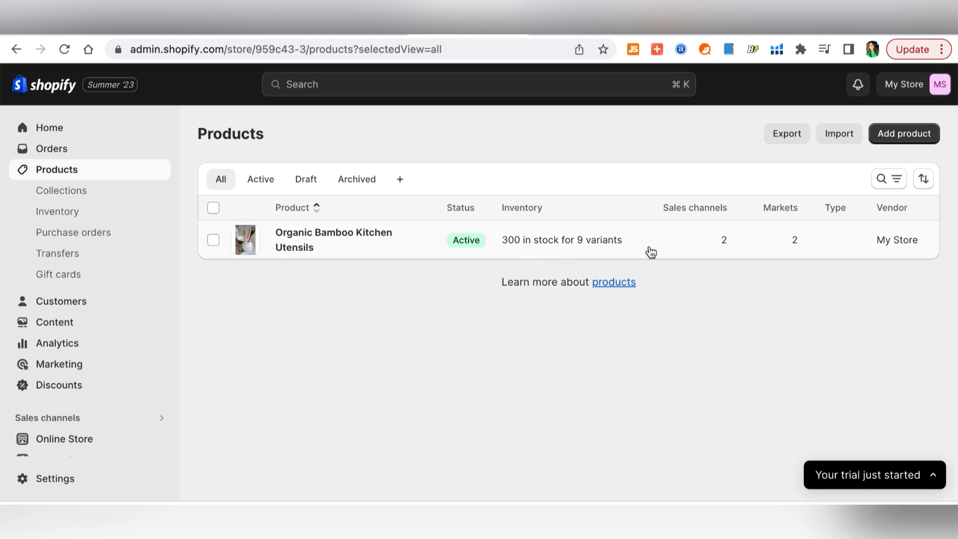
- Create the Silicone Spatula Set with Holder product with three photos, 70 AED price, Active status, and save
{"action": "left_click", "coordinate": [903, 135]}
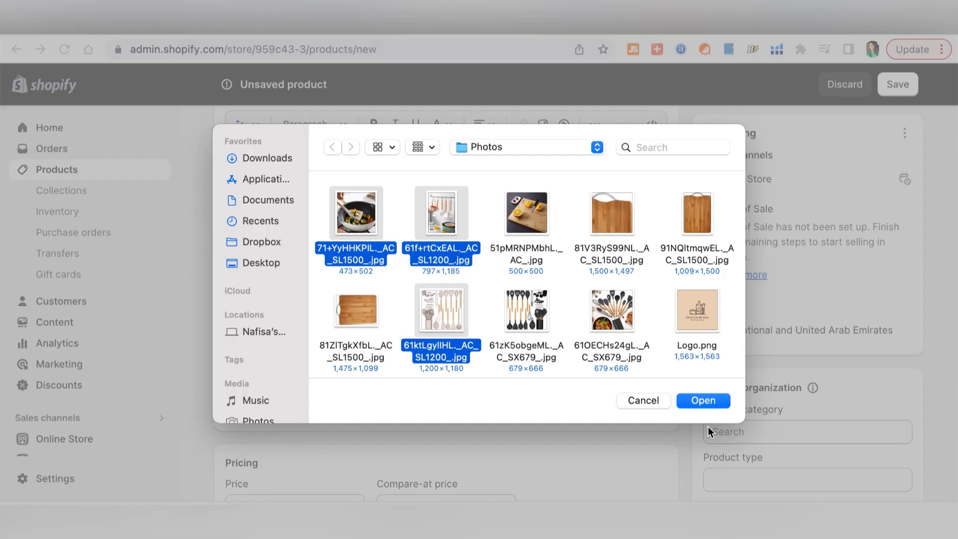
{"action": "left_click", "coordinate": [701, 400]}
{"action": "scroll", "coordinate": [704, 397], "scroll_direction": "down", "scroll_amount": 5}
{"action": "left_click", "coordinate": [276, 363]}
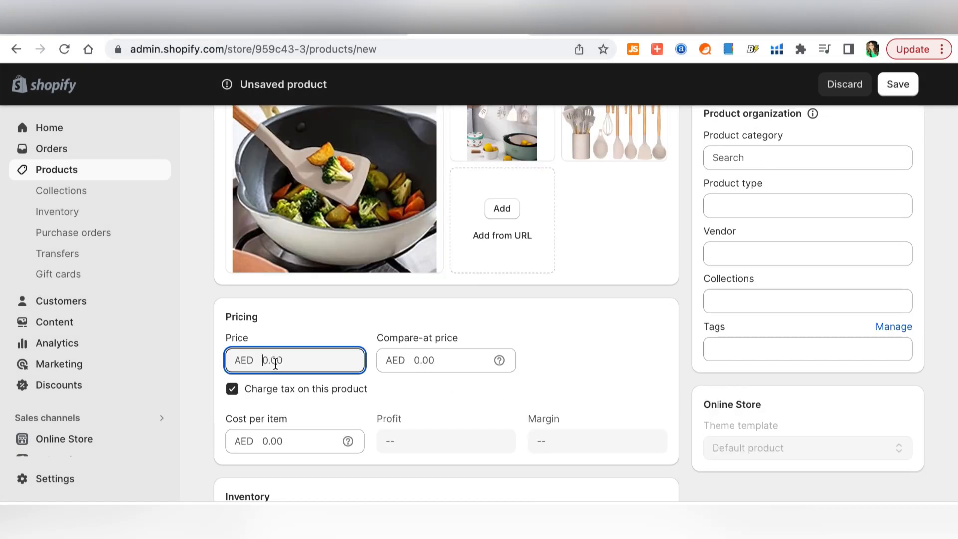
{"action": "type", "text": "7"}
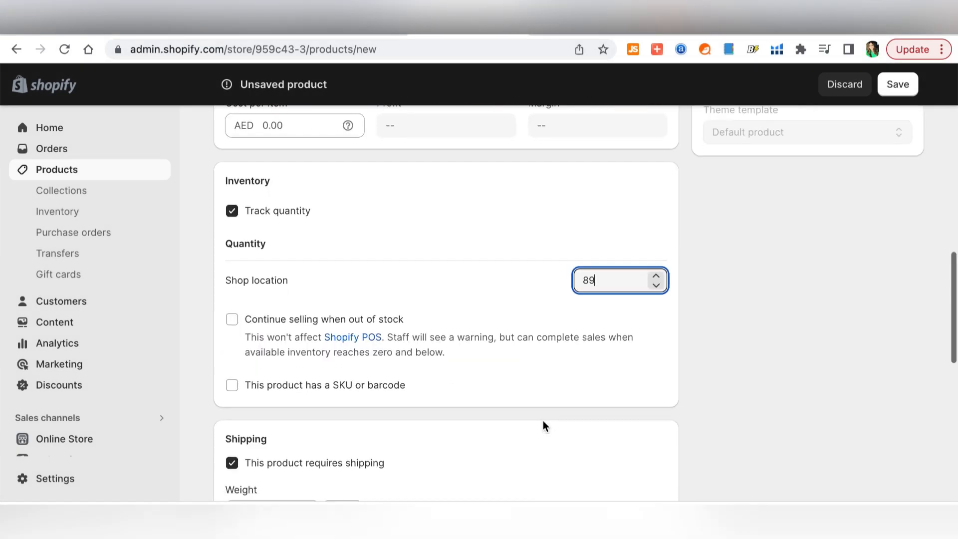
{"action": "scroll", "coordinate": [544, 421], "scroll_direction": "down", "scroll_amount": 10}
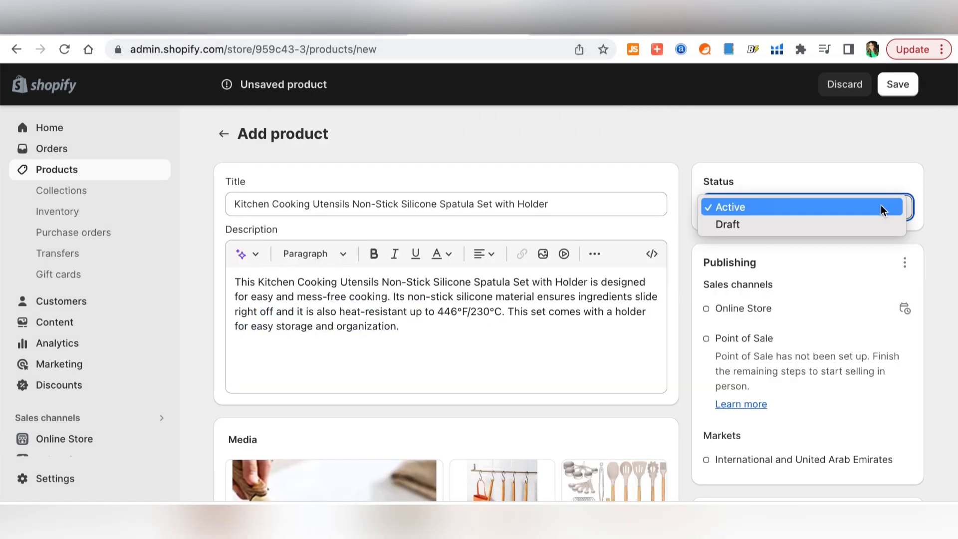
{"action": "left_click", "coordinate": [882, 206]}
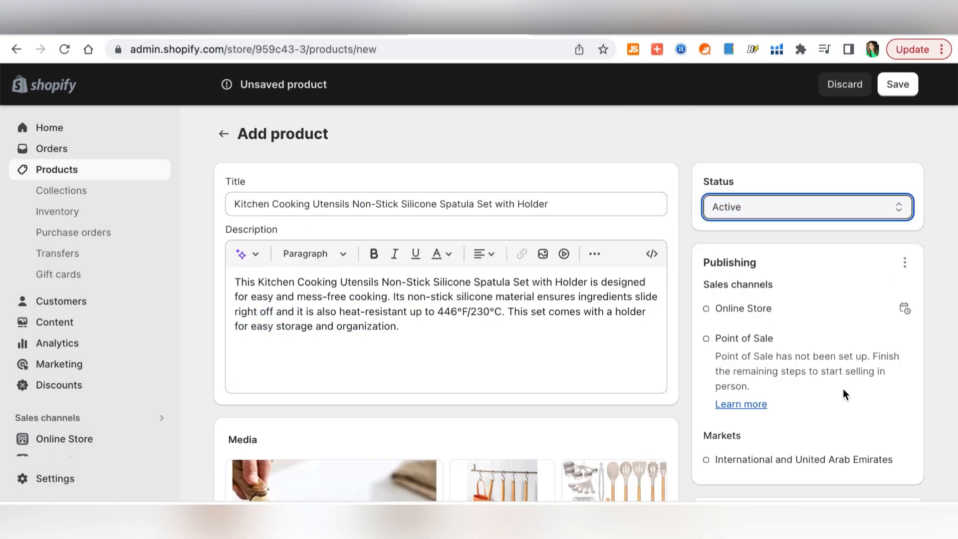
{"action": "left_click", "coordinate": [887, 87]}
- Review the new product's International market publishing settings, then return to the Products list
{"action": "left_click", "coordinate": [905, 204]}
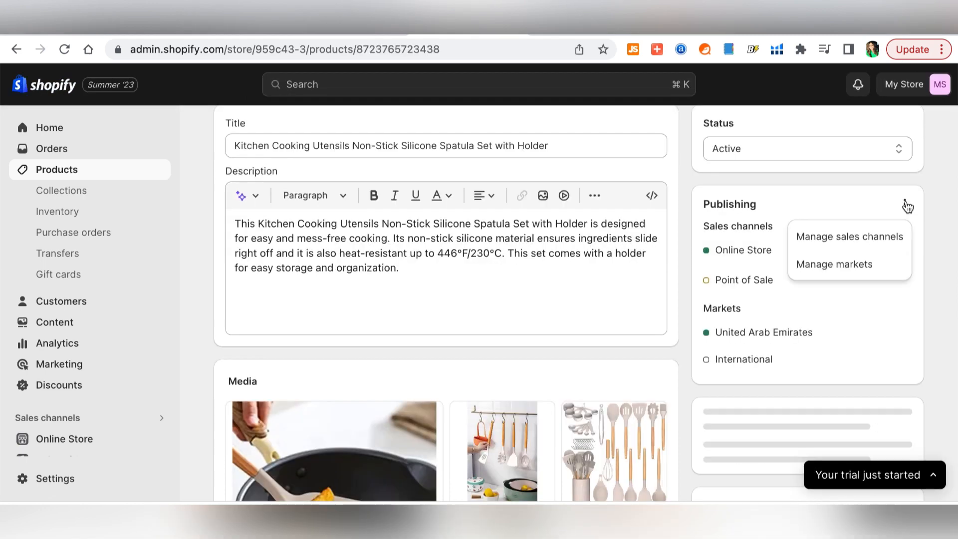
{"action": "left_click", "coordinate": [908, 361]}
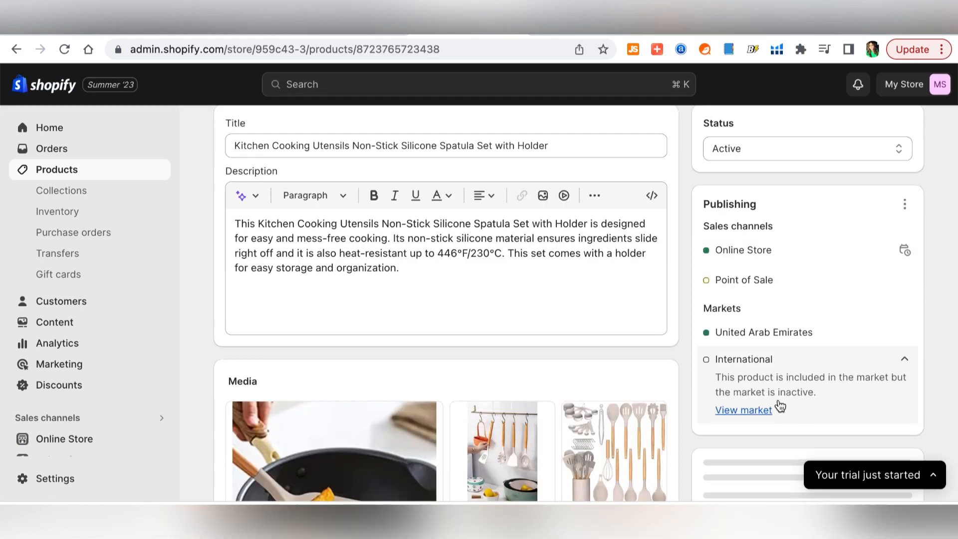
{"action": "left_click", "coordinate": [757, 410]}
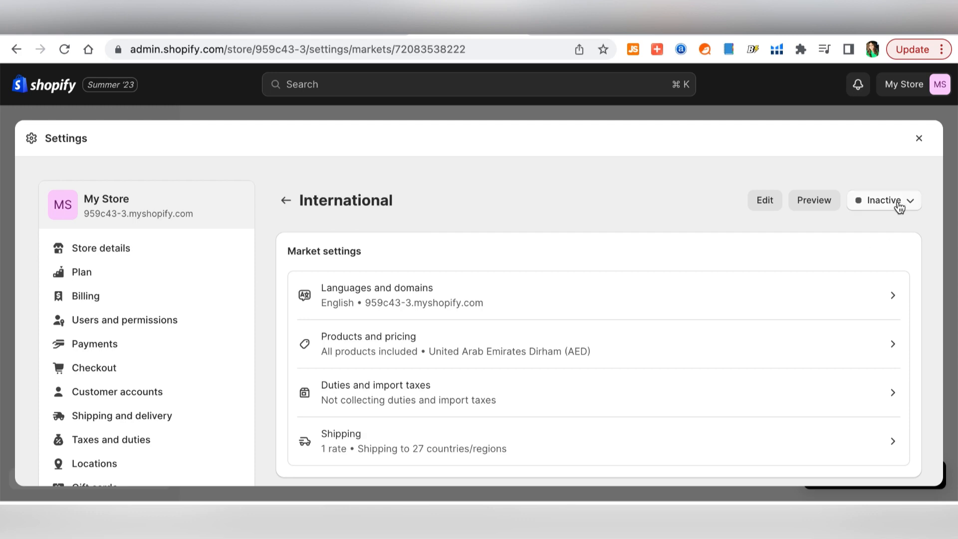
{"action": "left_click", "coordinate": [898, 205]}
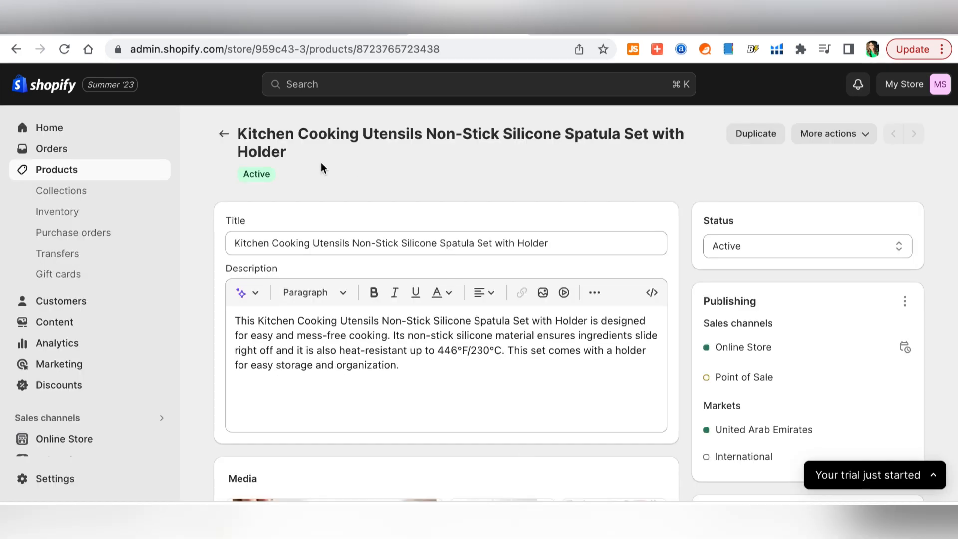
{"action": "left_click", "coordinate": [224, 134]}
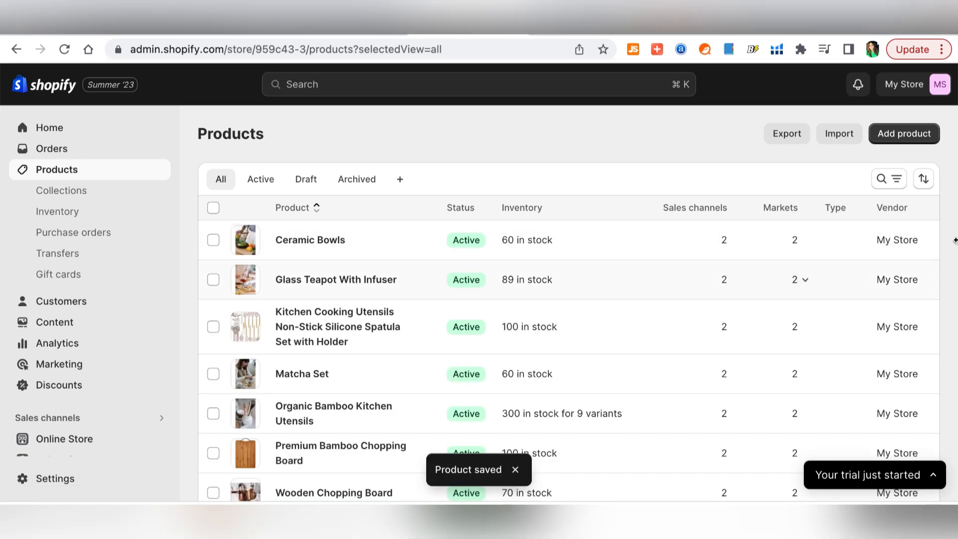
- Scroll through the Products list and go to the Collections page
{"action": "scroll", "coordinate": [955, 224], "scroll_direction": "down", "scroll_amount": 3}
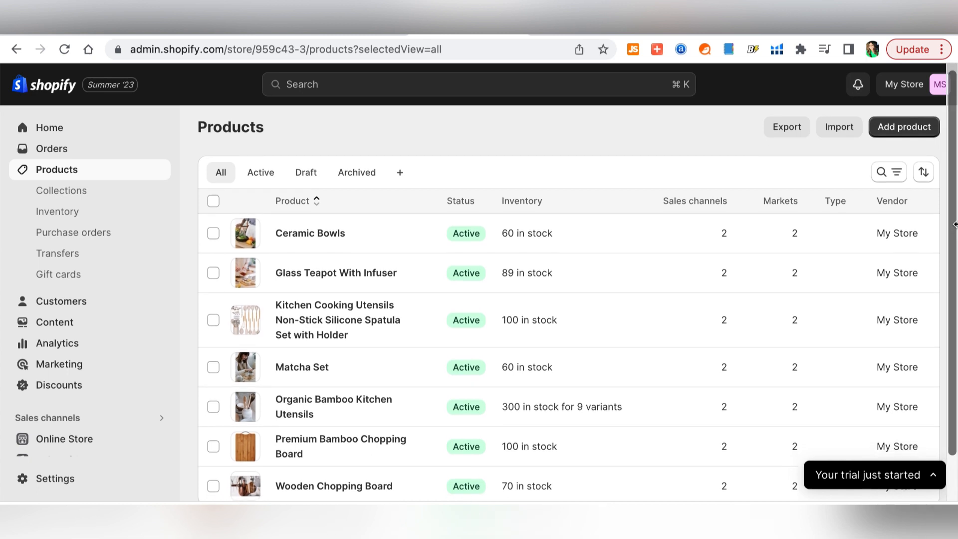
{"action": "scroll", "coordinate": [955, 224], "scroll_direction": "up", "scroll_amount": 2}
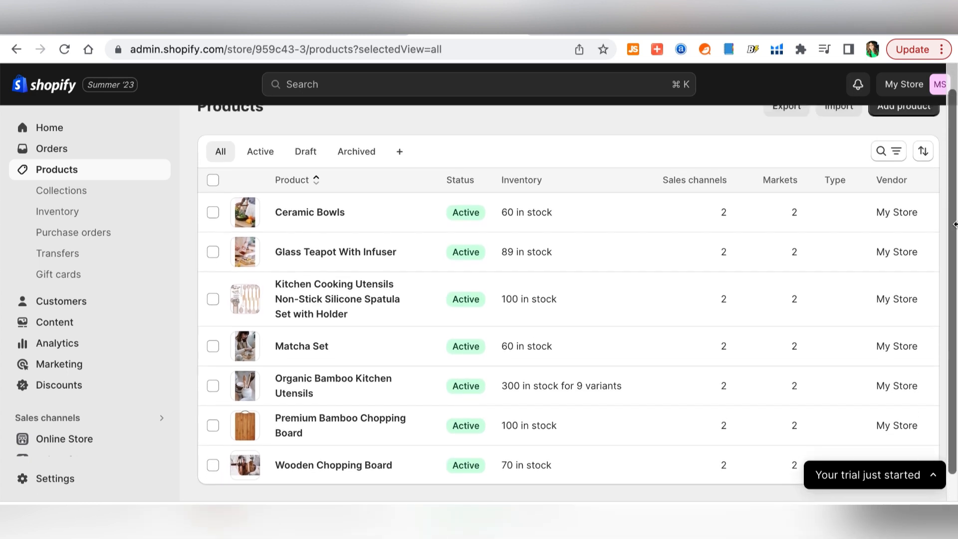
{"action": "left_click", "coordinate": [132, 191]}
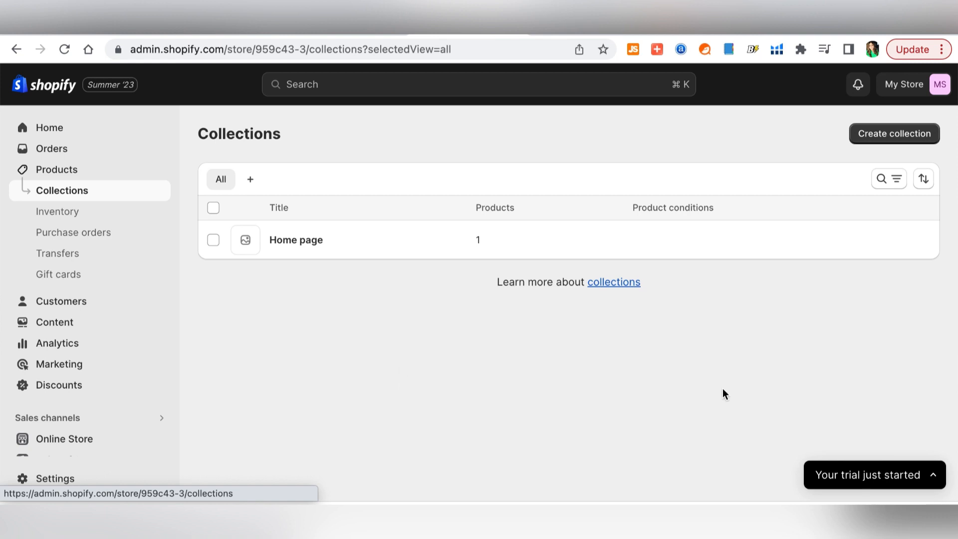
- Delete the Home page collection, confirming the deletion, and begin a new blank collection
{"action": "left_click", "coordinate": [214, 209]}
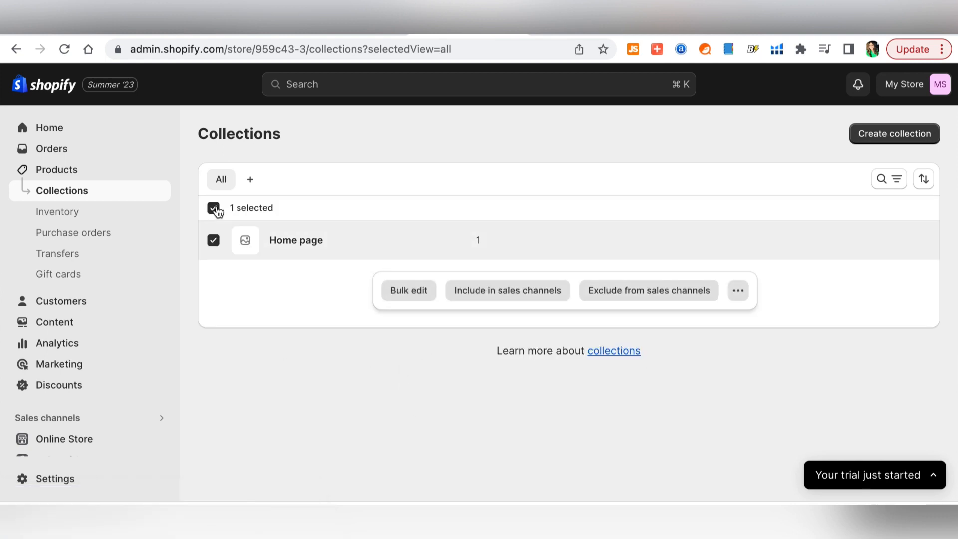
{"action": "left_click", "coordinate": [738, 291]}
{"action": "left_click", "coordinate": [698, 323]}
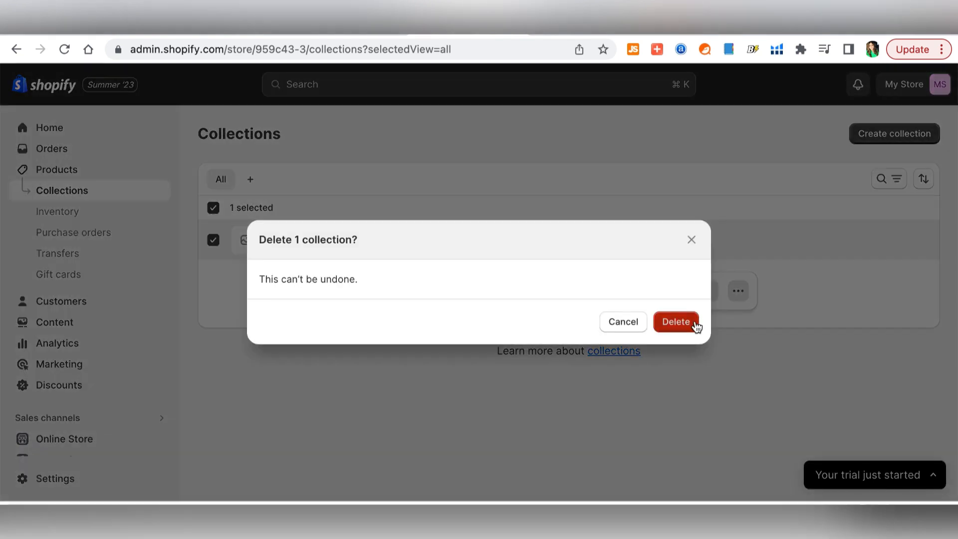
{"action": "left_click", "coordinate": [685, 325]}
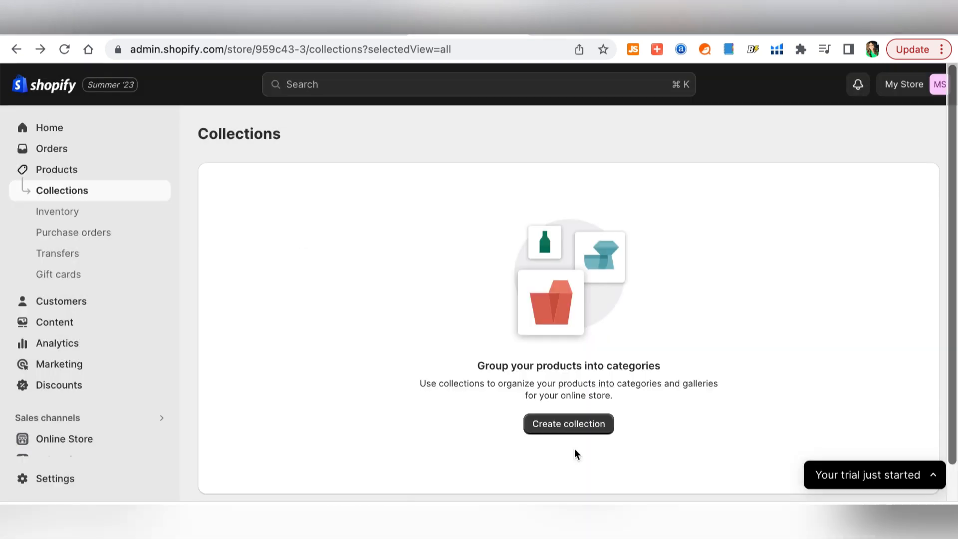
{"action": "left_click", "coordinate": [565, 425]}
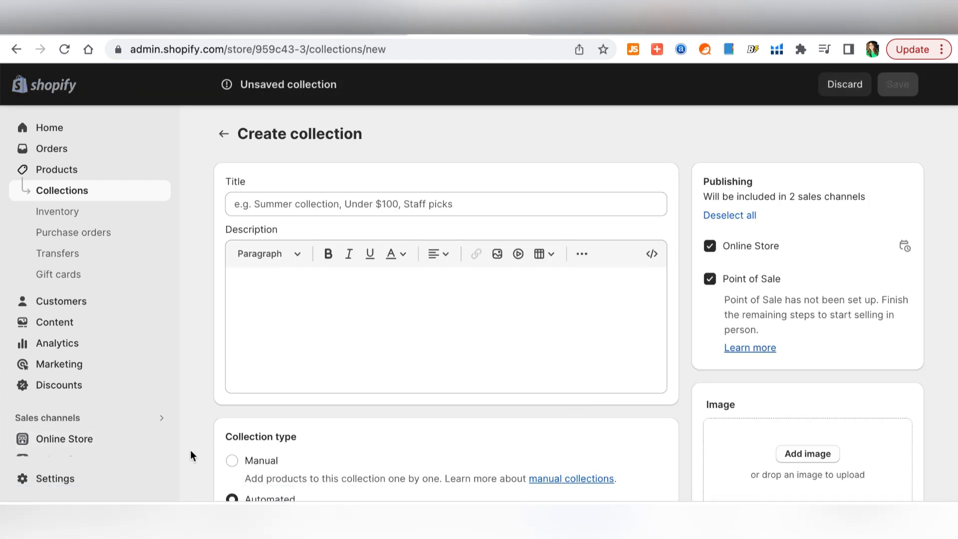
- Title the new collection 'Chopping Boards' and set its collection type to Manual
{"action": "left_click", "coordinate": [319, 205]}
{"action": "type", "text": "Chopping Boards"}
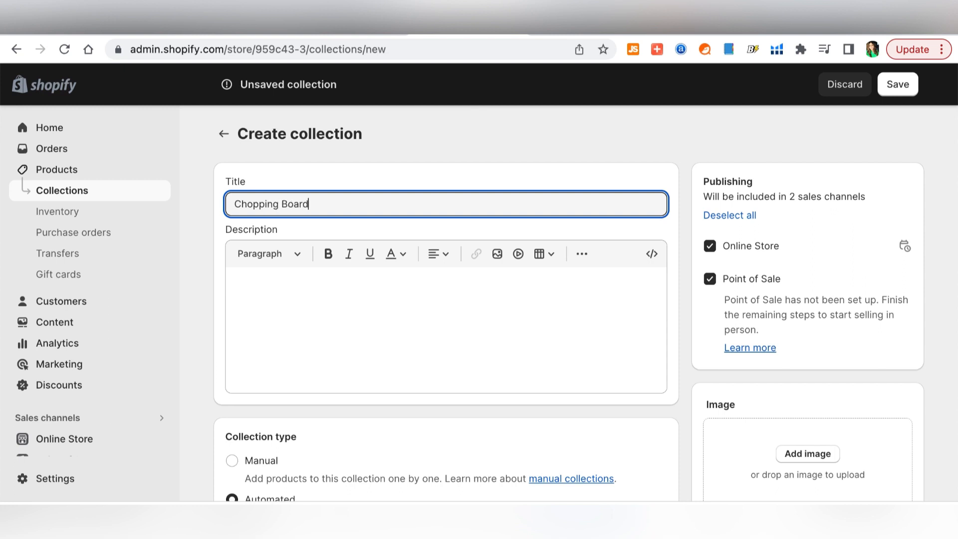
{"action": "scroll", "coordinate": [515, 339], "scroll_direction": "down", "scroll_amount": 3}
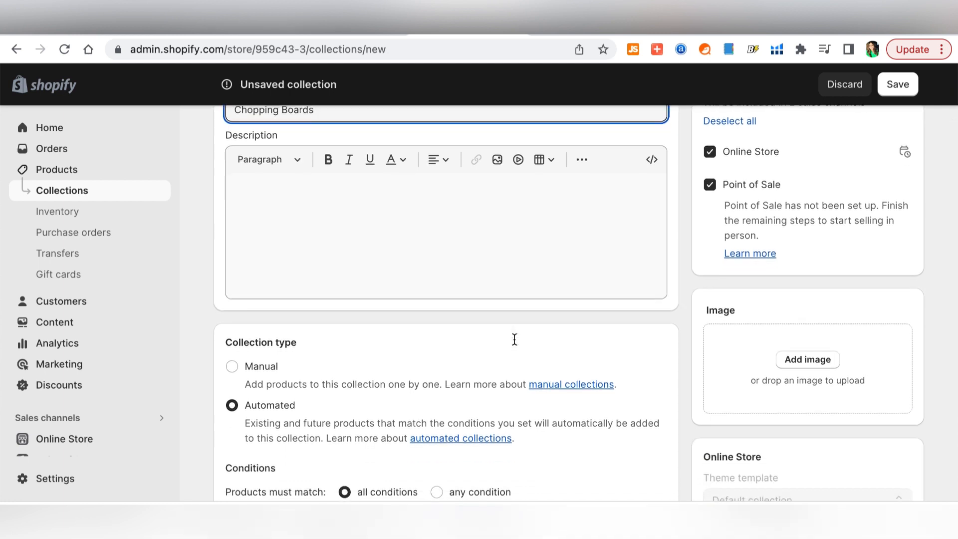
{"action": "scroll", "coordinate": [515, 339], "scroll_direction": "down", "scroll_amount": 3}
{"action": "scroll", "coordinate": [515, 340], "scroll_direction": "down", "scroll_amount": 1}
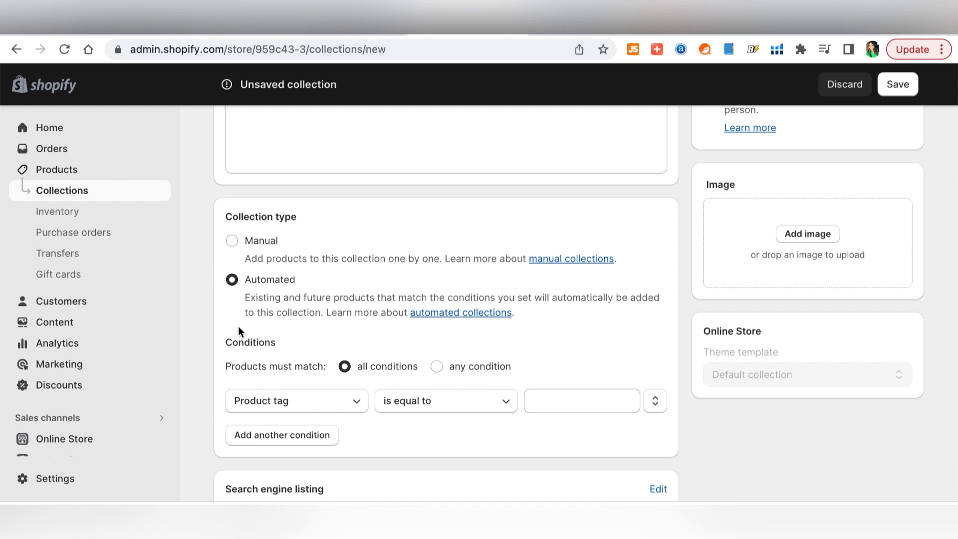
{"action": "left_click", "coordinate": [232, 242]}
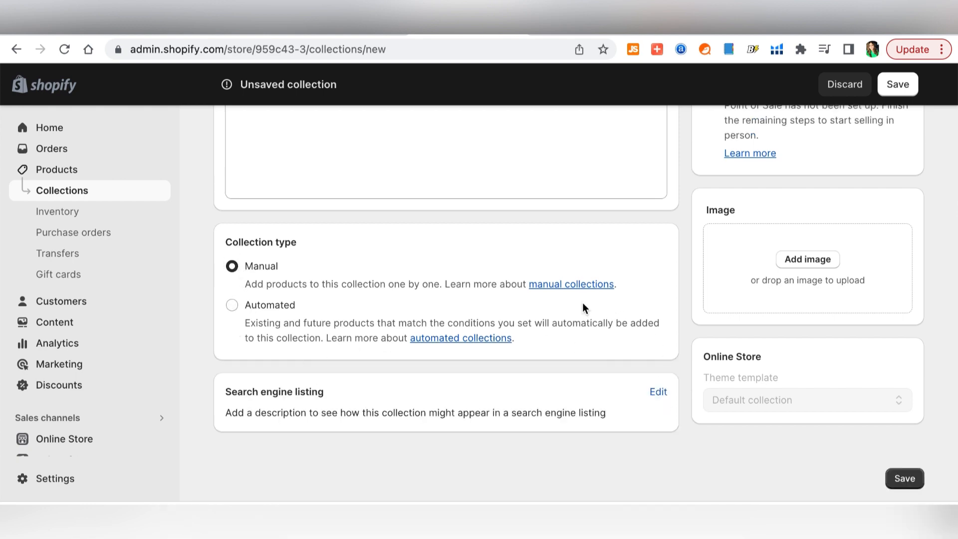
- Set the SEO page title to 'Chopping Boards - Home Goods Store' and paste in a meta description
{"action": "left_click", "coordinate": [659, 393]}
{"action": "scroll", "coordinate": [661, 397], "scroll_direction": "down", "scroll_amount": 2}
{"action": "scroll", "coordinate": [661, 394], "scroll_direction": "down", "scroll_amount": 3}
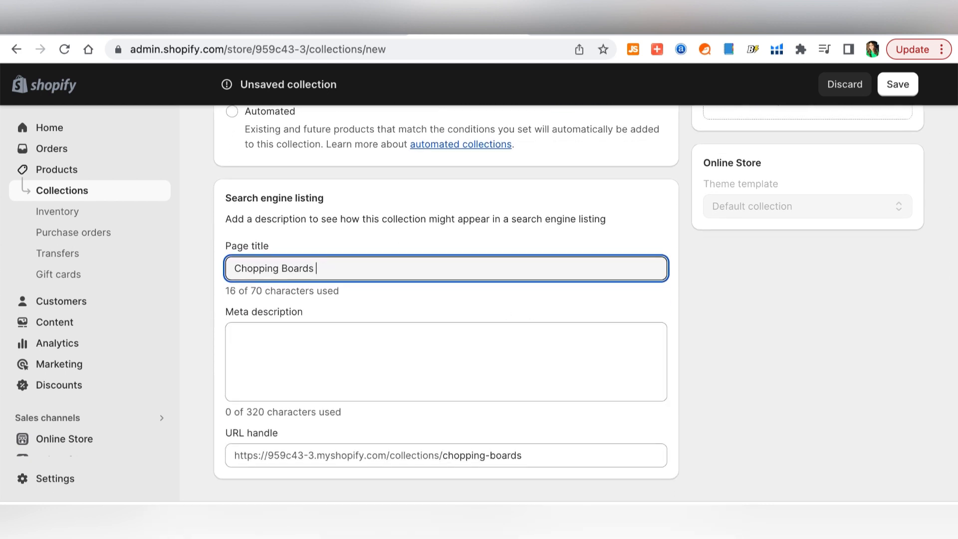
{"action": "type", "text": "- Home Goo"}
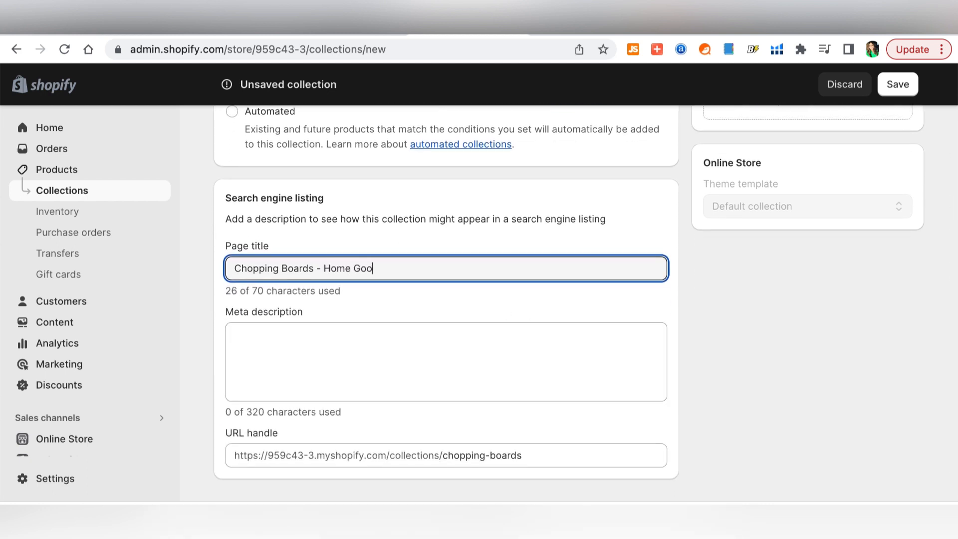
{"action": "type", "text": "ds Store"}
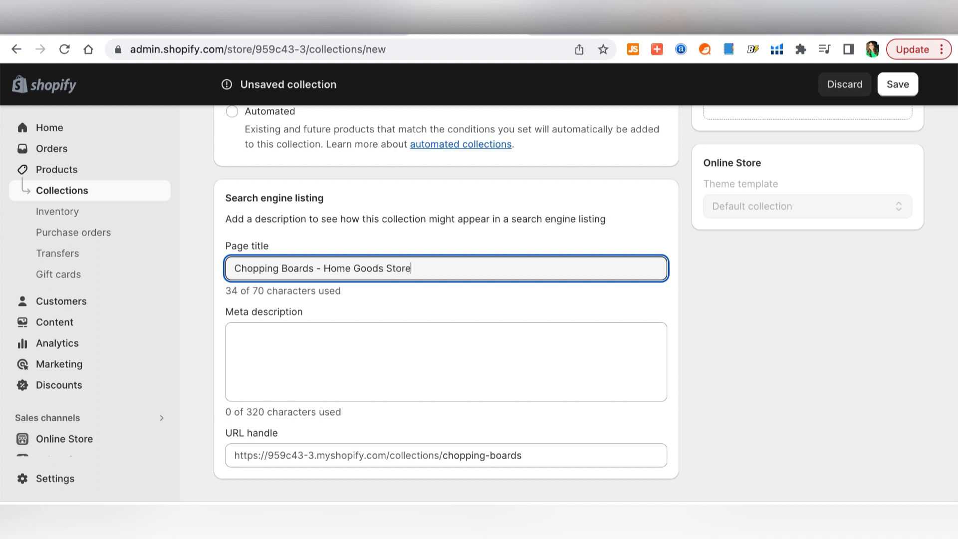
{"action": "key", "text": "Tab"}
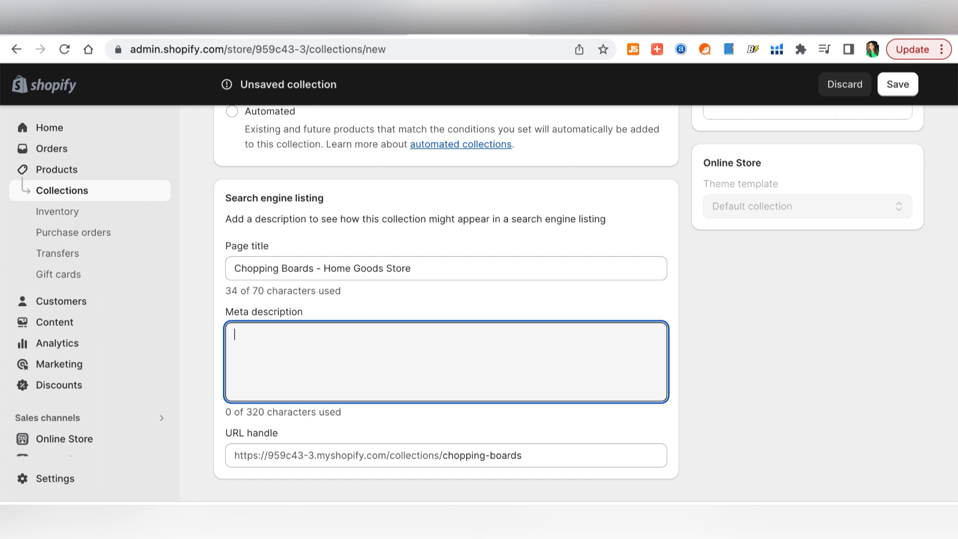
{"action": "type", "text": "Made of high quality wood material Sturdy construction ensures longevity and durability Avoid chipping even through prolonged usage An efficient base that lets you cut, chop, dice and slice your vegetables and fruits Perfect gift for yourself, your family and a friend"}
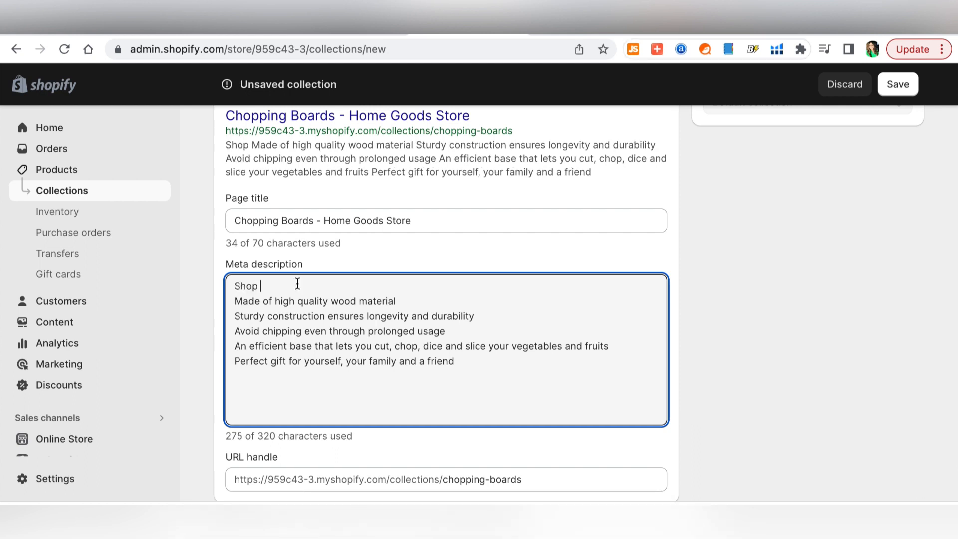
{"action": "type", "text": "Kit"}
{"action": "scroll", "coordinate": [551, 338], "scroll_direction": "up", "scroll_amount": 15}
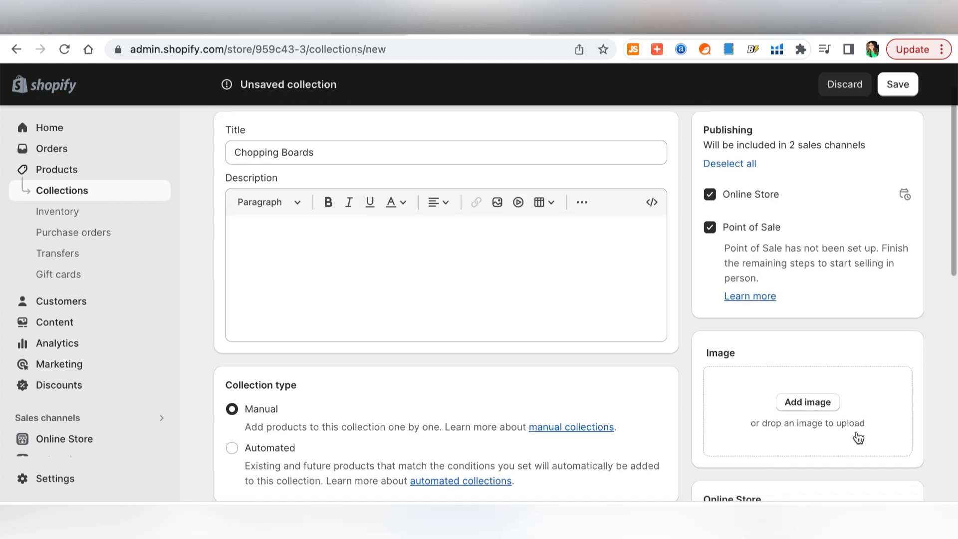
- Upload 12.jpeg as the Chopping Boards collection image and save the collection
{"action": "left_click", "coordinate": [809, 403]}
{"action": "scroll", "coordinate": [614, 240], "scroll_direction": "up", "scroll_amount": 2}
{"action": "scroll", "coordinate": [619, 224], "scroll_direction": "down", "scroll_amount": 2}
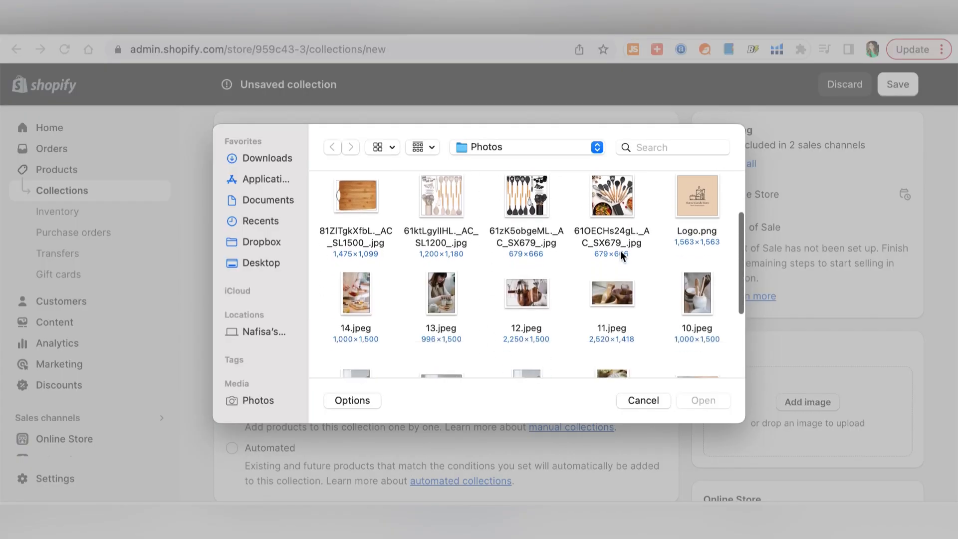
{"action": "left_click", "coordinate": [527, 295]}
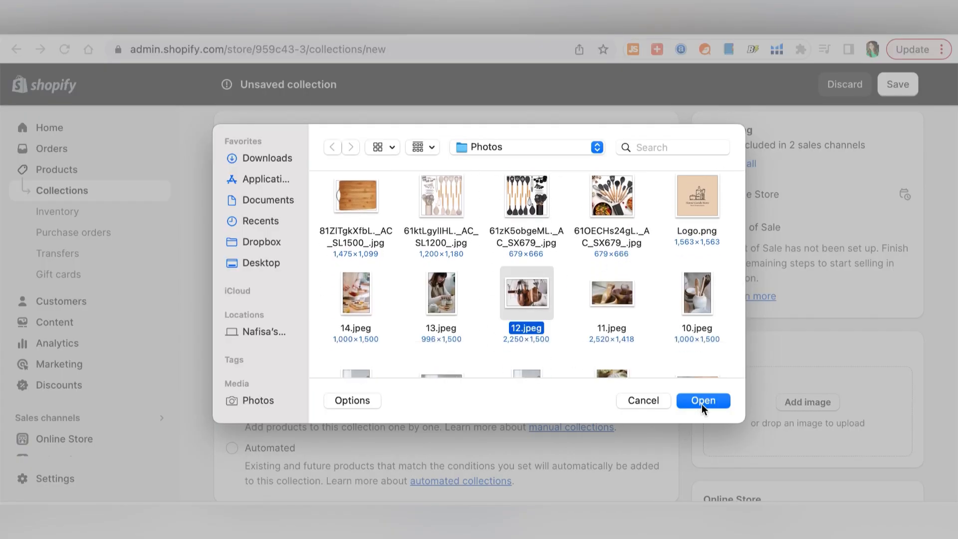
{"action": "left_click", "coordinate": [702, 401]}
{"action": "scroll", "coordinate": [931, 371], "scroll_direction": "down", "scroll_amount": 3}
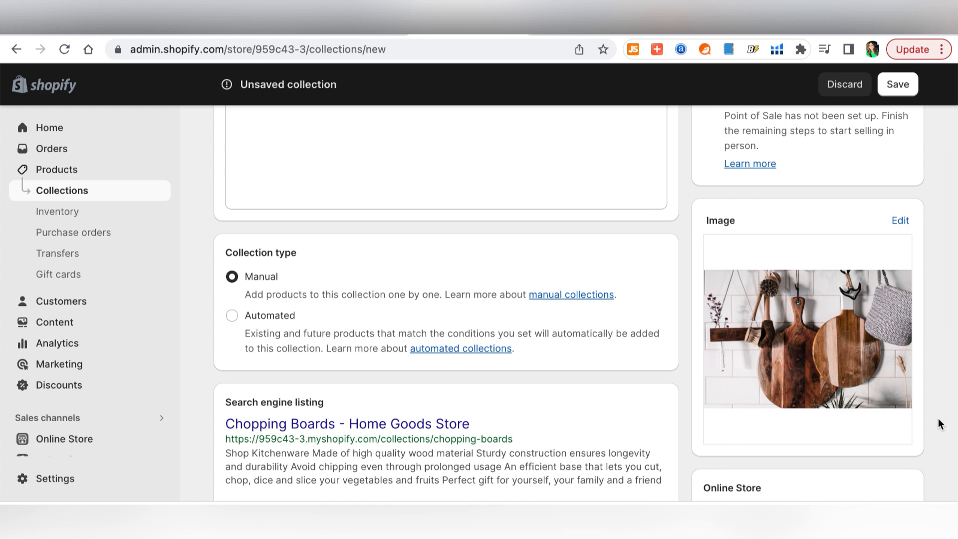
{"action": "scroll", "coordinate": [940, 423], "scroll_direction": "up", "scroll_amount": 4}
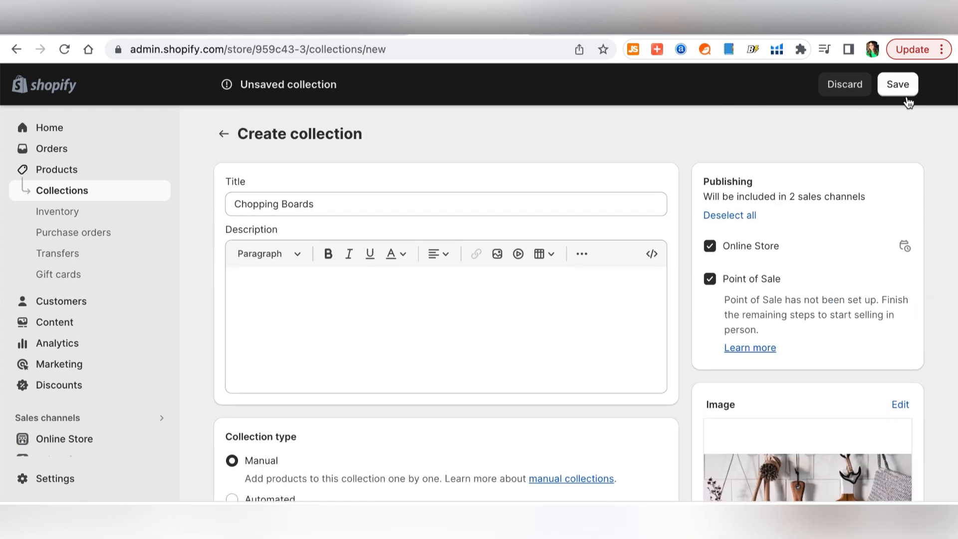
{"action": "left_click", "coordinate": [904, 87]}
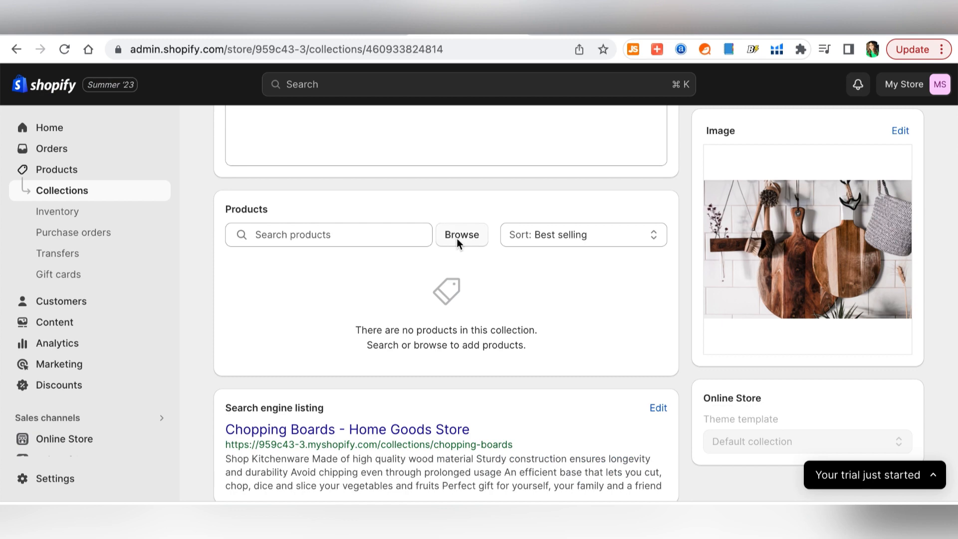
- Add the Wooden and Premium Bamboo chopping boards to the collection
{"action": "left_click", "coordinate": [460, 236]}
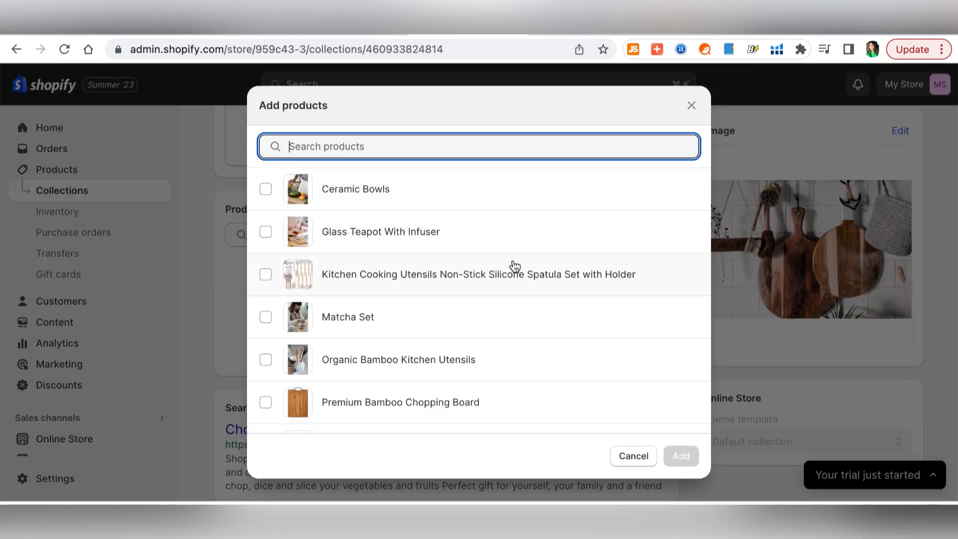
{"action": "scroll", "coordinate": [515, 266], "scroll_direction": "down", "scroll_amount": 3}
{"action": "scroll", "coordinate": [515, 265], "scroll_direction": "up", "scroll_amount": 3}
{"action": "scroll", "coordinate": [515, 266], "scroll_direction": "down", "scroll_amount": 2}
{"action": "left_click", "coordinate": [266, 373]}
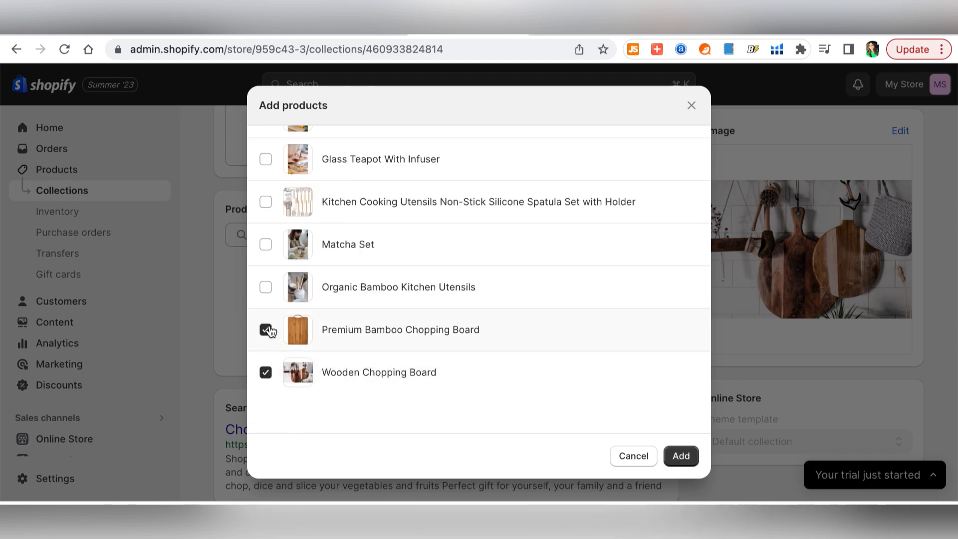
{"action": "scroll", "coordinate": [467, 353], "scroll_direction": "up", "scroll_amount": 3}
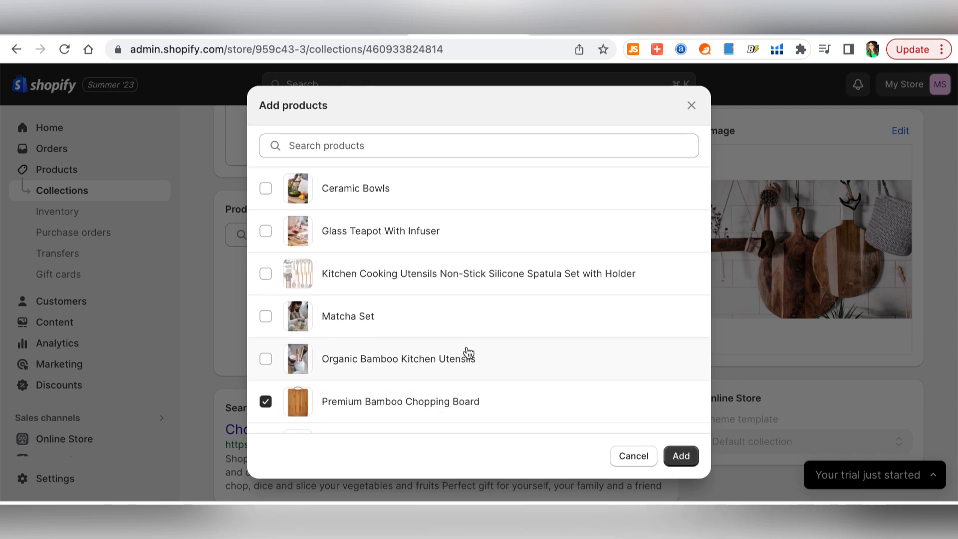
{"action": "scroll", "coordinate": [466, 352], "scroll_direction": "down", "scroll_amount": 3}
{"action": "left_click", "coordinate": [679, 456]}
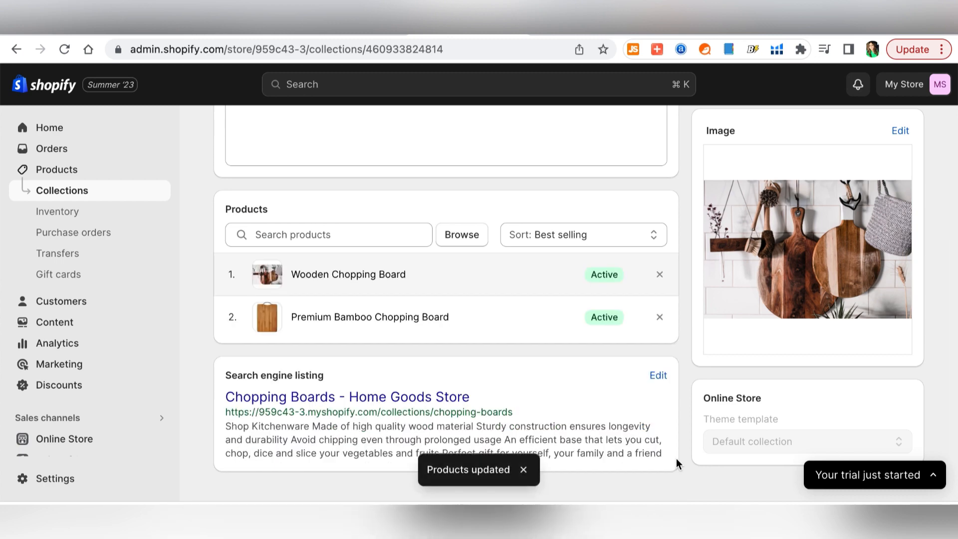
- Sort the collection manually, placing Wooden Chopping Board below Premium Bamboo Chopping Board
{"action": "left_click", "coordinate": [643, 237]}
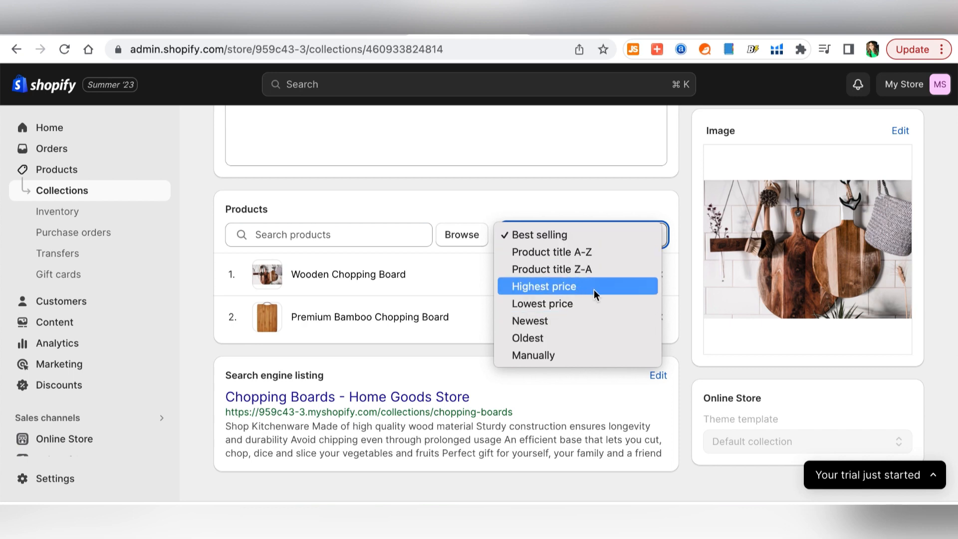
{"action": "left_click", "coordinate": [564, 356]}
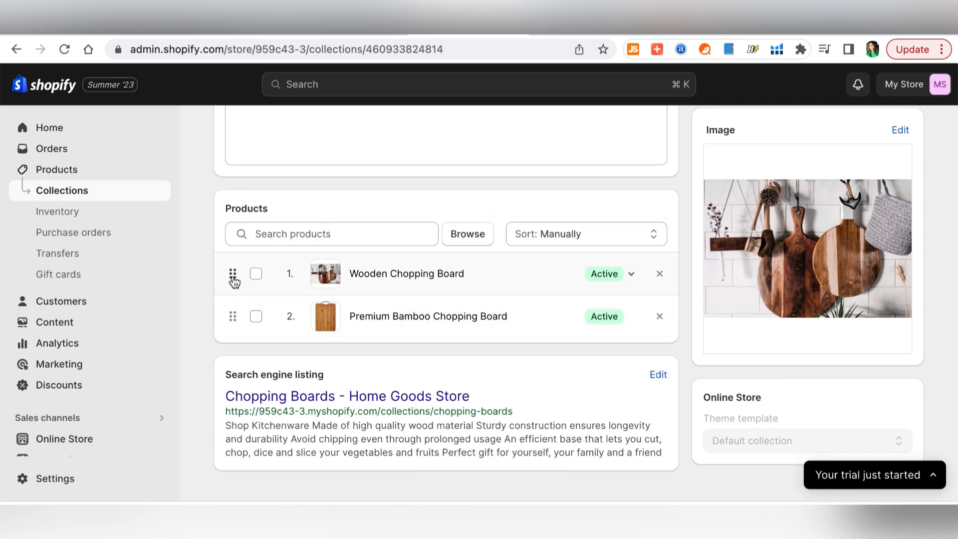
{"action": "left_click_drag", "start_coordinate": [234, 282], "coordinate": [235, 336]}
{"action": "scroll", "coordinate": [291, 147], "scroll_direction": "up", "scroll_amount": 6}
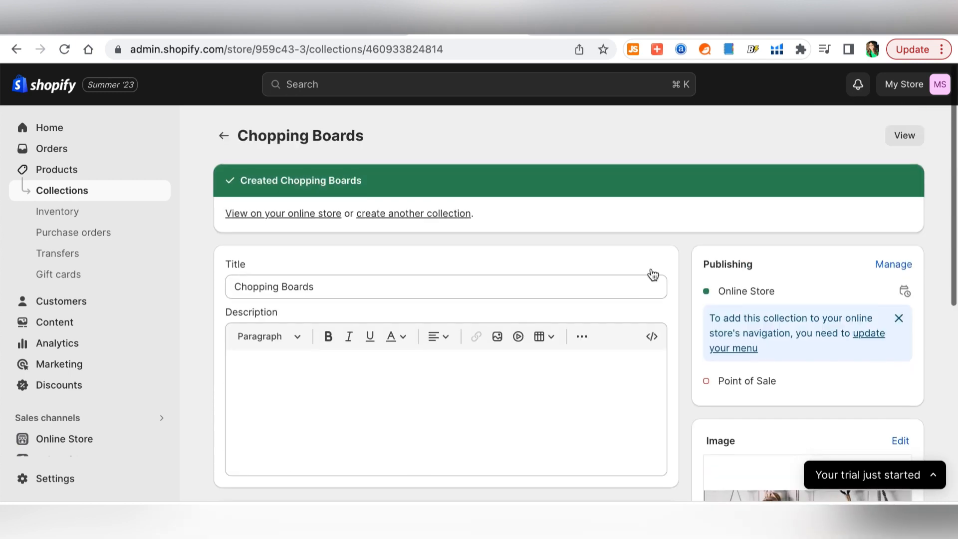
- Go back from the Chopping Boards collection to the Collections list
{"action": "left_click", "coordinate": [223, 134]}
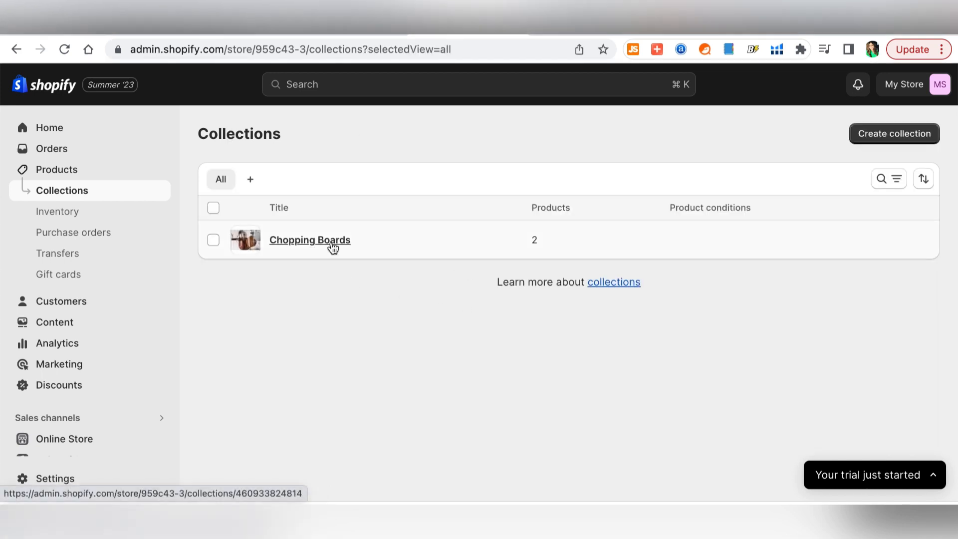
- Start a new collection titled 'Kitchen Utensils' and add a utensils image to it
{"action": "left_click", "coordinate": [902, 141]}
{"action": "type", "text": "Kitch"}
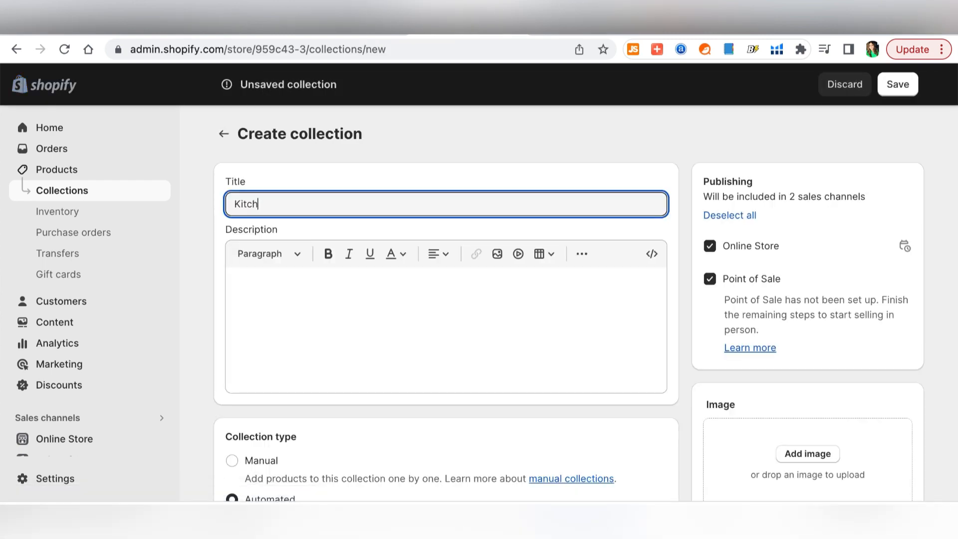
{"action": "type", "text": "en Utensils"}
{"action": "left_click", "coordinate": [799, 416]}
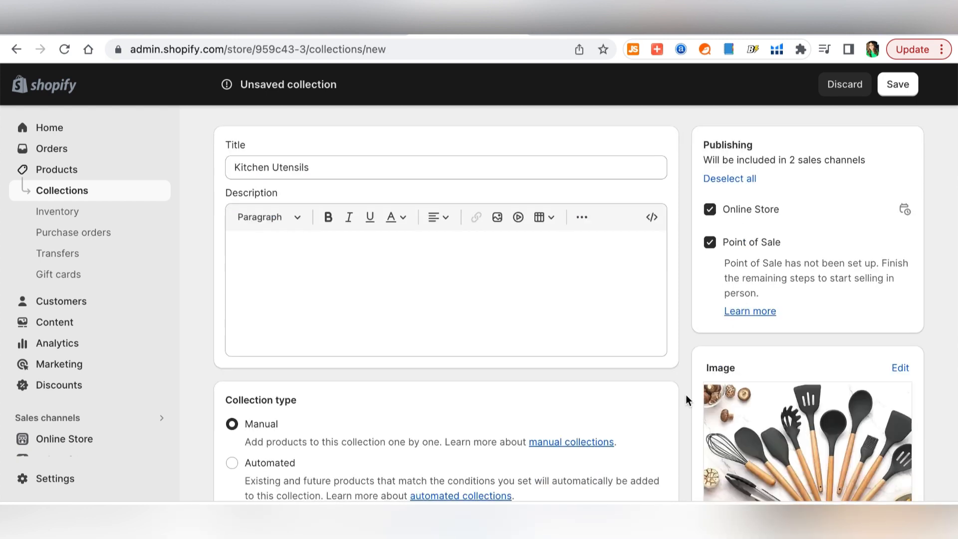
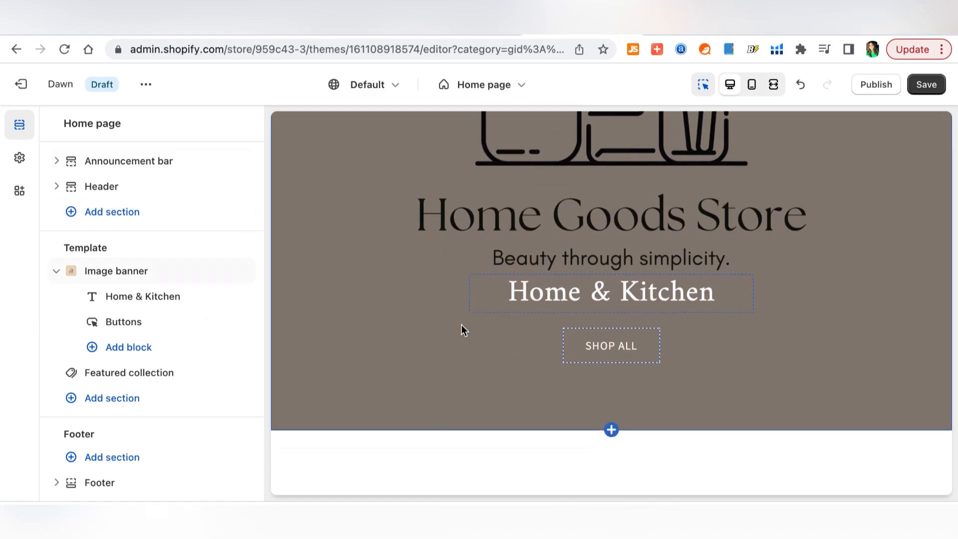
- Add a Collection list section below the home page image banner
{"action": "scroll", "coordinate": [461, 325], "scroll_direction": "down", "scroll_amount": 6}
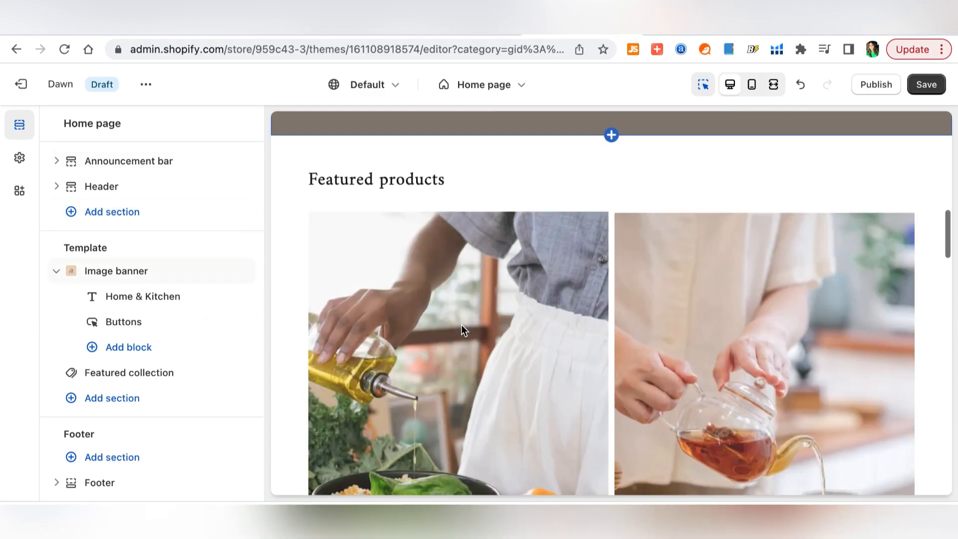
{"action": "scroll", "coordinate": [461, 326], "scroll_direction": "down", "scroll_amount": 2}
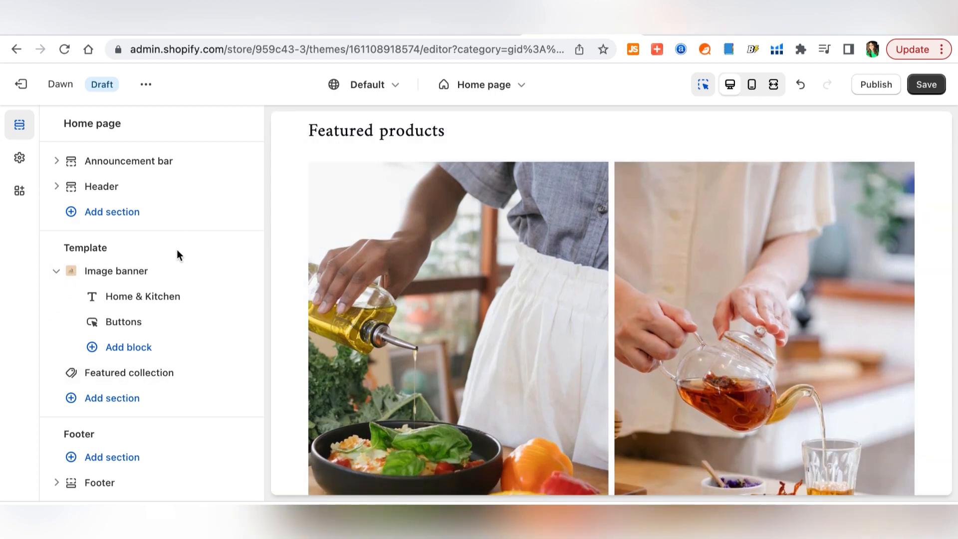
{"action": "scroll", "coordinate": [573, 282], "scroll_direction": "down", "scroll_amount": 5}
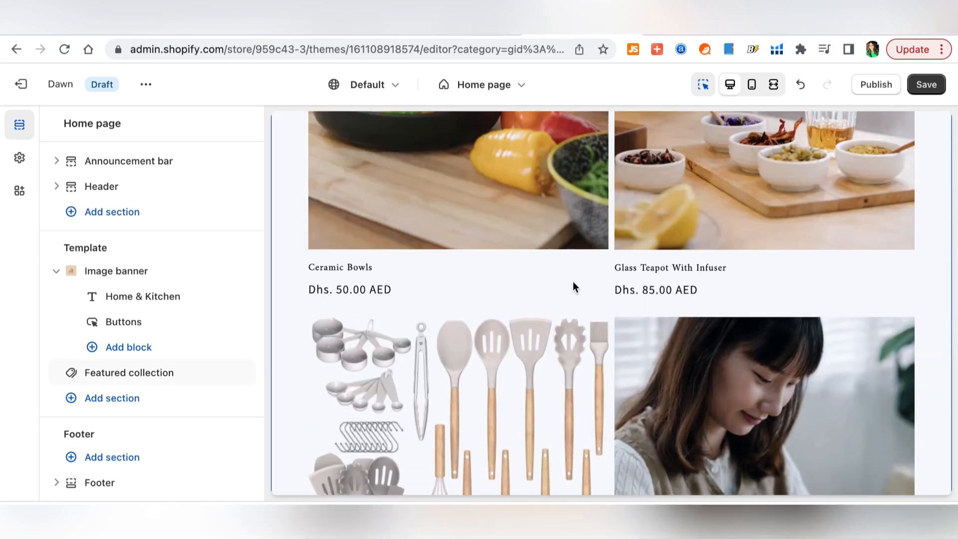
{"action": "scroll", "coordinate": [592, 314], "scroll_direction": "down", "scroll_amount": 6}
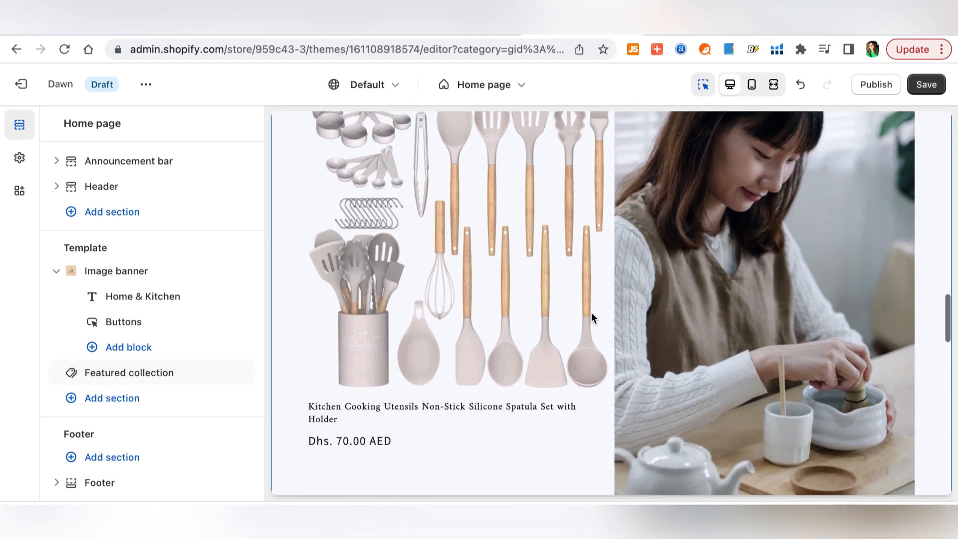
{"action": "scroll", "coordinate": [591, 314], "scroll_direction": "down", "scroll_amount": 4}
{"action": "scroll", "coordinate": [592, 314], "scroll_direction": "down", "scroll_amount": 3}
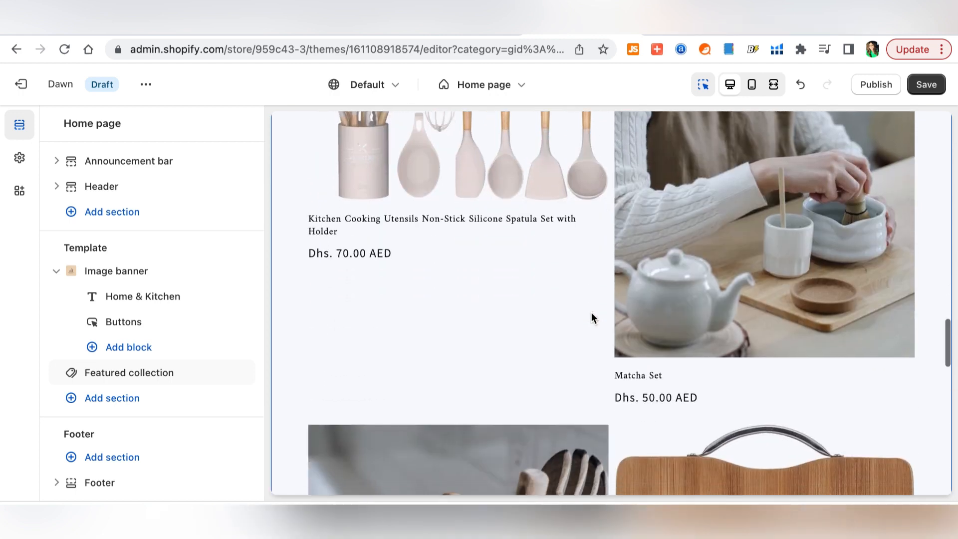
{"action": "scroll", "coordinate": [591, 312], "scroll_direction": "down", "scroll_amount": 3}
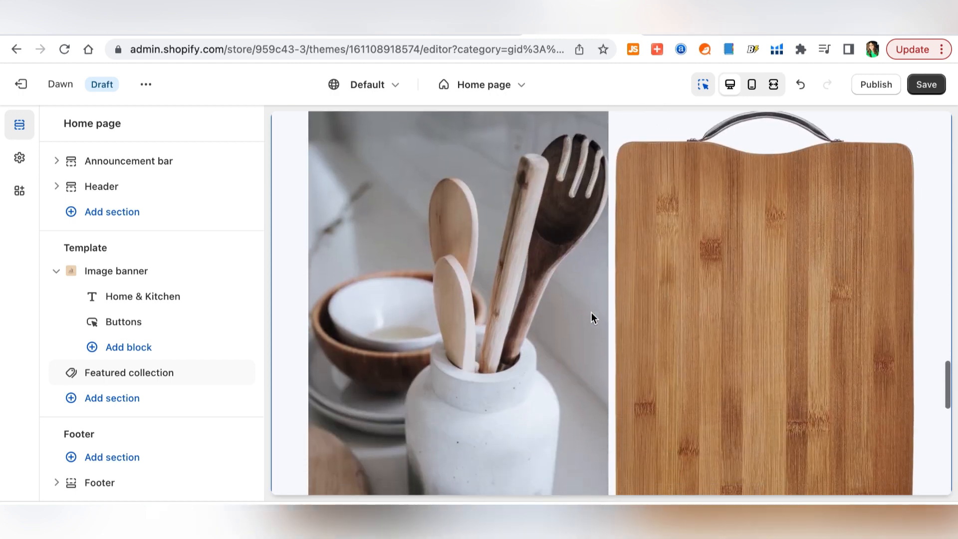
{"action": "scroll", "coordinate": [591, 313], "scroll_direction": "down", "scroll_amount": 4}
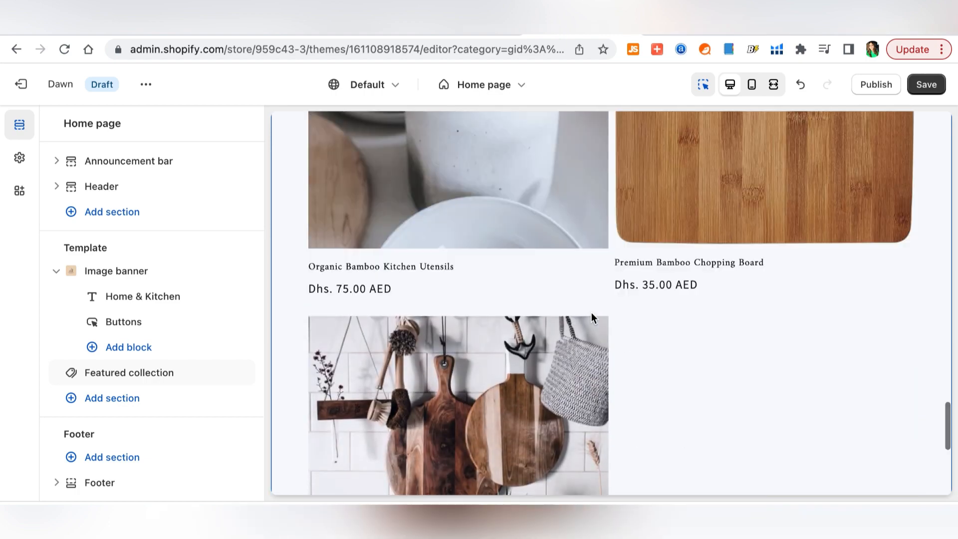
{"action": "scroll", "coordinate": [592, 310], "scroll_direction": "down", "scroll_amount": 2}
{"action": "scroll", "coordinate": [592, 305], "scroll_direction": "down", "scroll_amount": 2}
{"action": "scroll", "coordinate": [592, 302], "scroll_direction": "up", "scroll_amount": 10}
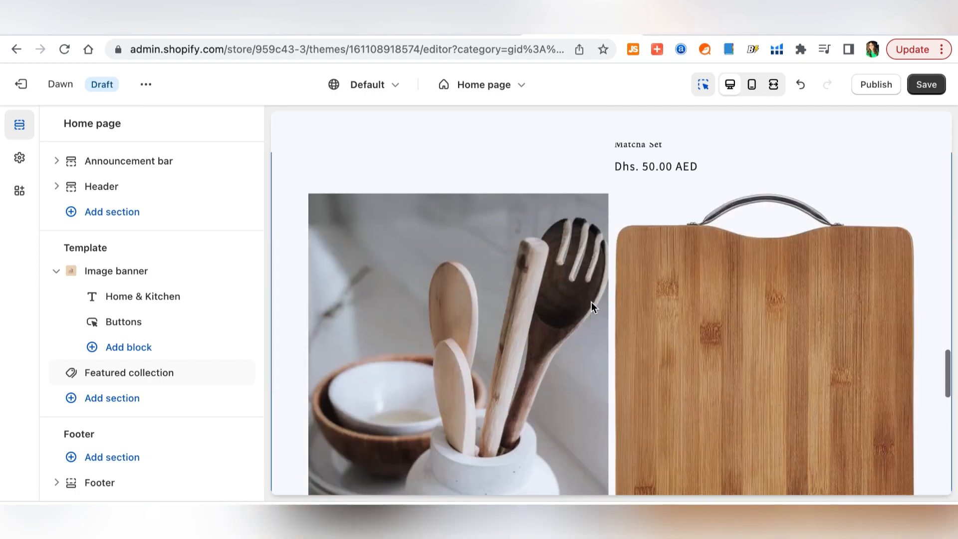
{"action": "scroll", "coordinate": [591, 305], "scroll_direction": "up", "scroll_amount": 5}
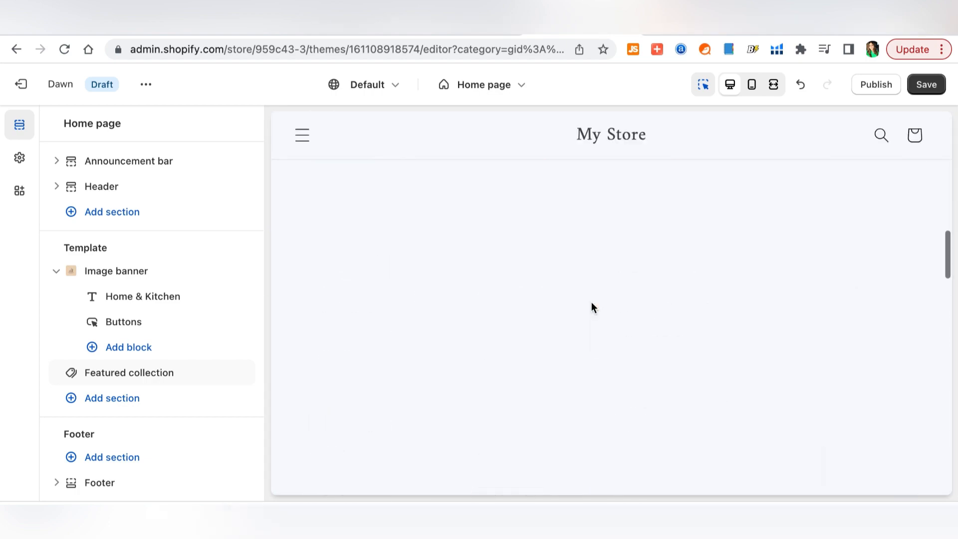
{"action": "scroll", "coordinate": [592, 305], "scroll_direction": "down", "scroll_amount": 2}
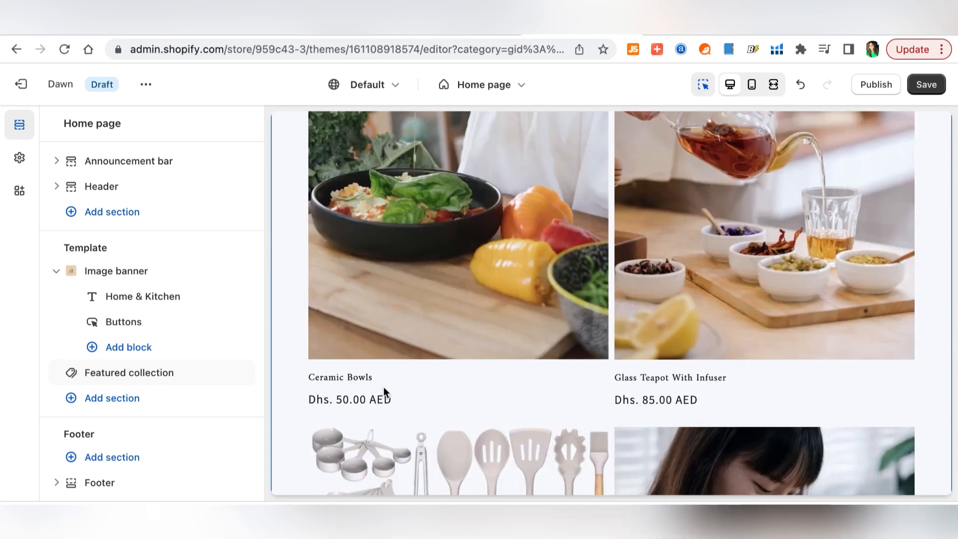
{"action": "scroll", "coordinate": [479, 212], "scroll_direction": "up", "scroll_amount": 8}
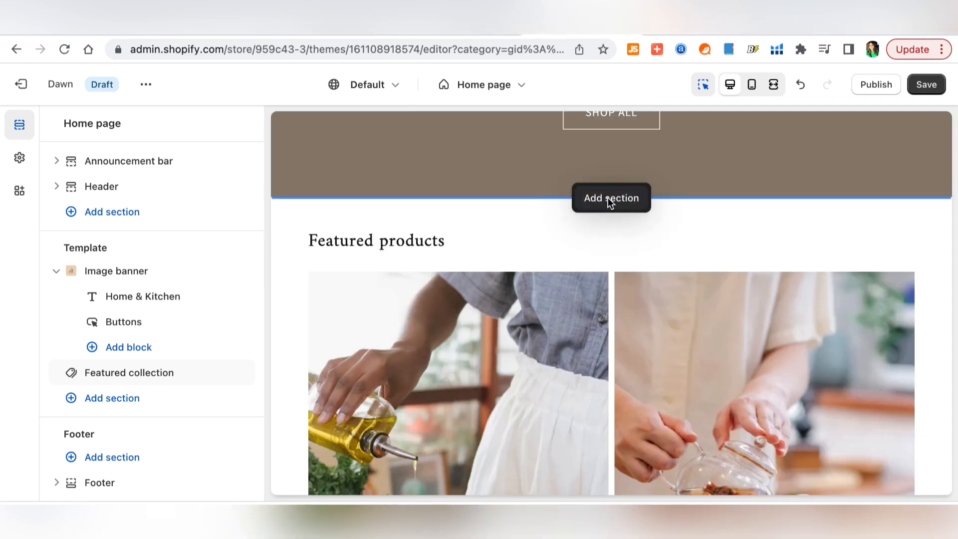
{"action": "left_click", "coordinate": [608, 198]}
{"action": "scroll", "coordinate": [207, 273], "scroll_direction": "down", "scroll_amount": 5}
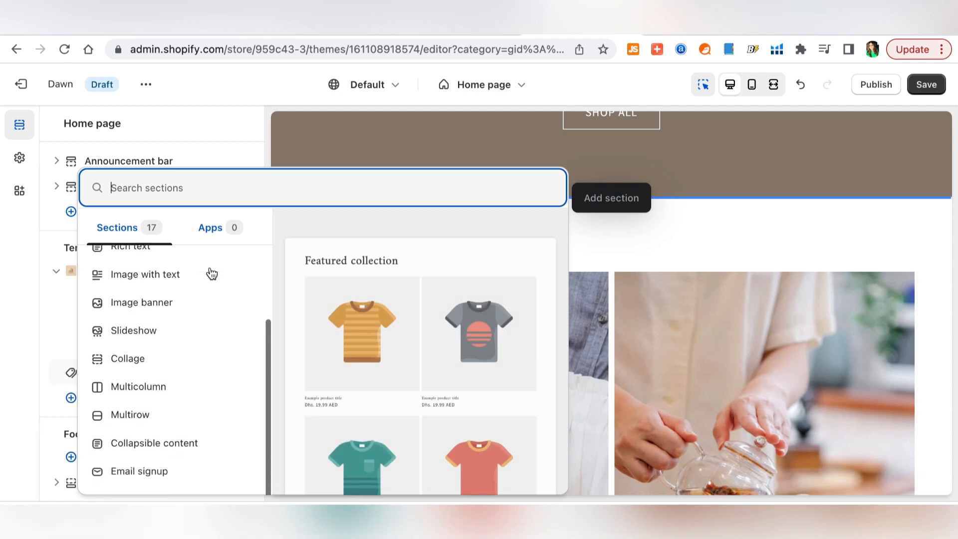
{"action": "scroll", "coordinate": [211, 274], "scroll_direction": "down", "scroll_amount": 1}
{"action": "scroll", "coordinate": [209, 272], "scroll_direction": "up", "scroll_amount": 3}
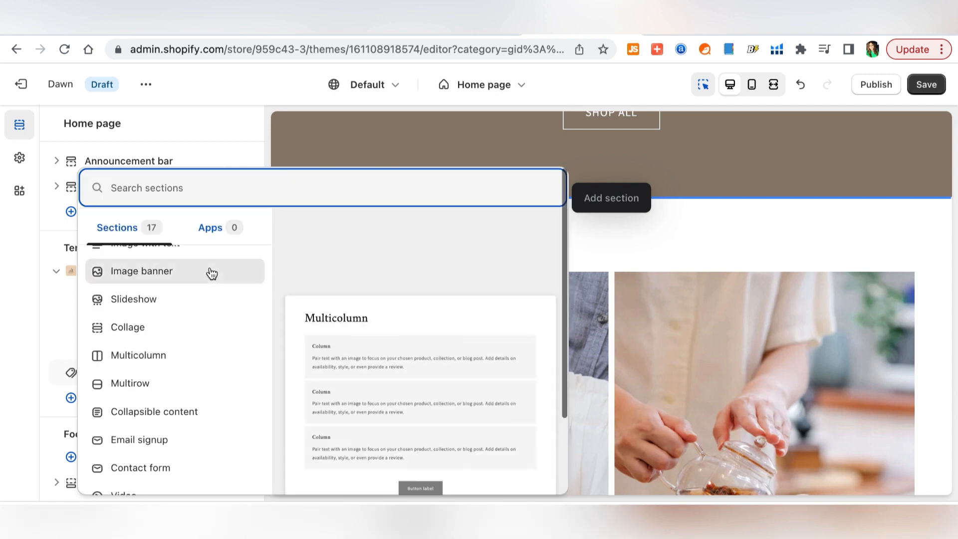
{"action": "scroll", "coordinate": [159, 318], "scroll_direction": "up", "scroll_amount": 3}
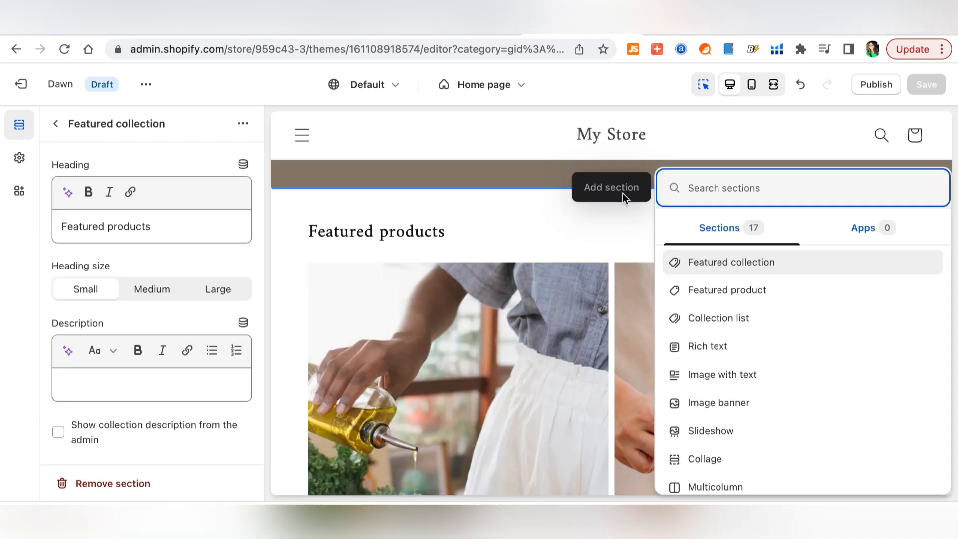
{"action": "left_click", "coordinate": [805, 320]}
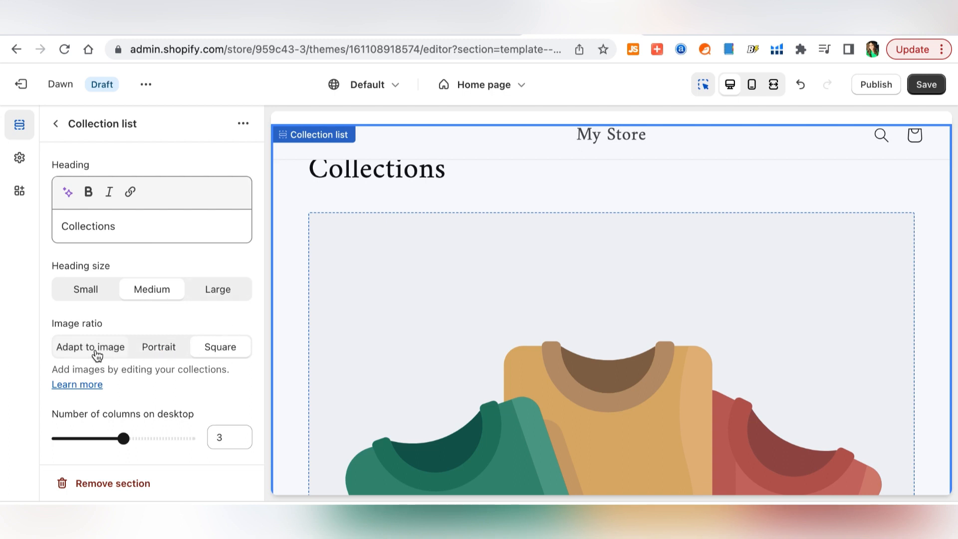
- Set the collection list to show five columns on desktop
{"action": "scroll", "coordinate": [160, 365], "scroll_direction": "down", "scroll_amount": 4}
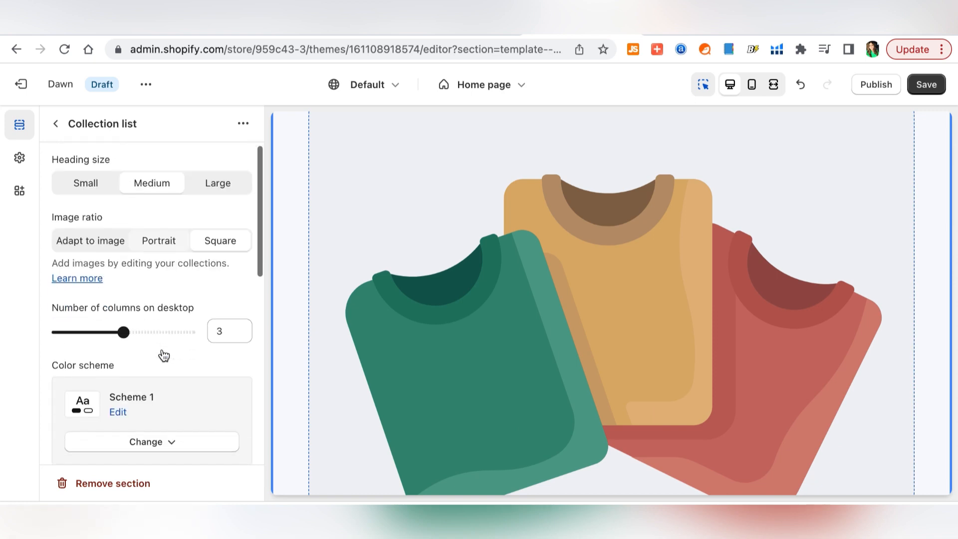
{"action": "scroll", "coordinate": [162, 356], "scroll_direction": "down", "scroll_amount": 5}
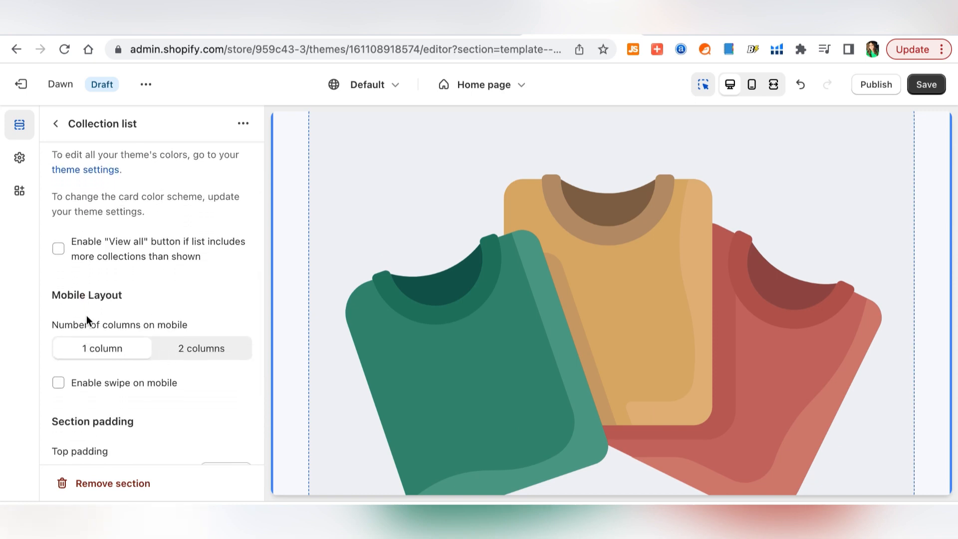
{"action": "scroll", "coordinate": [137, 380], "scroll_direction": "down", "scroll_amount": 3}
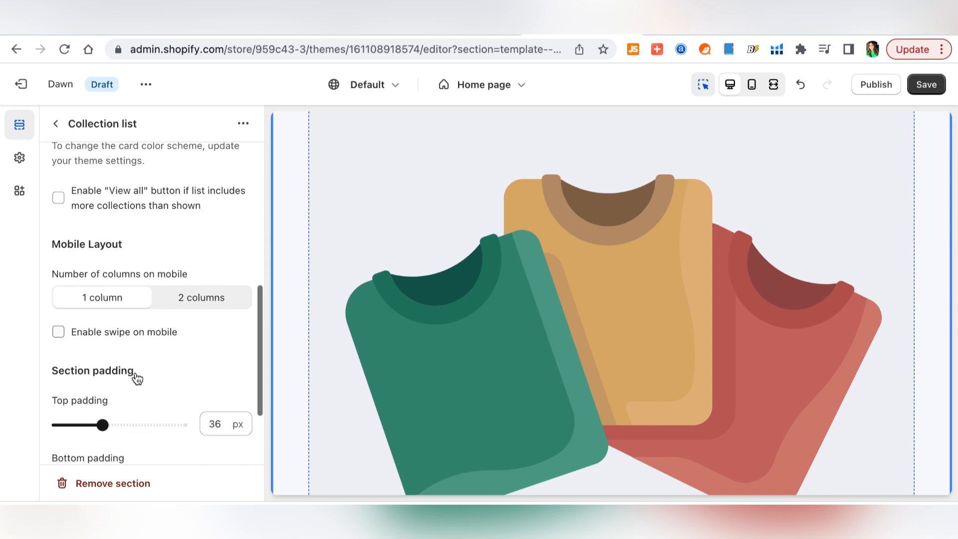
{"action": "scroll", "coordinate": [90, 437], "scroll_direction": "up", "scroll_amount": 5}
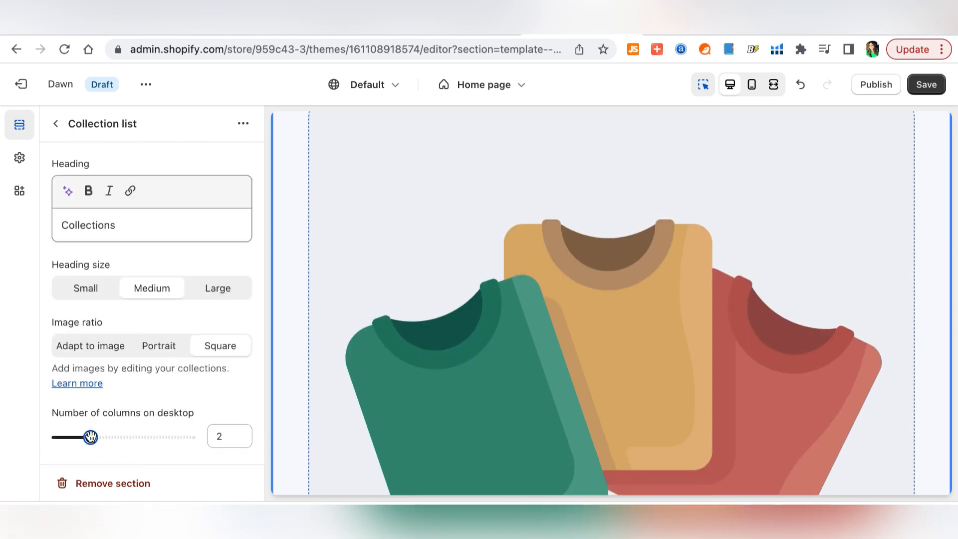
{"action": "left_click_drag", "start_coordinate": [110, 442], "coordinate": [182, 454]}
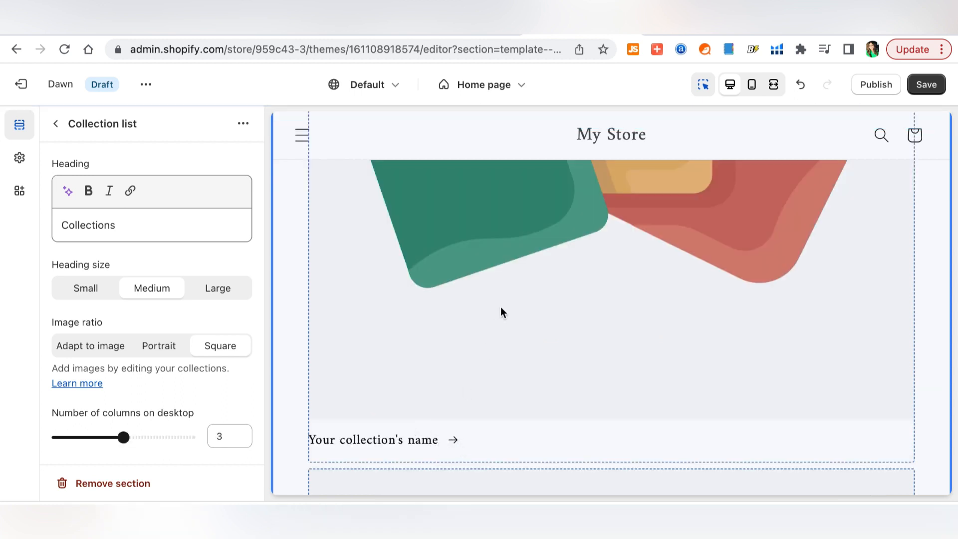
- Assign Chopping Boards to the first collection card and Kitchen Utensils to the second
{"action": "left_click", "coordinate": [501, 308]}
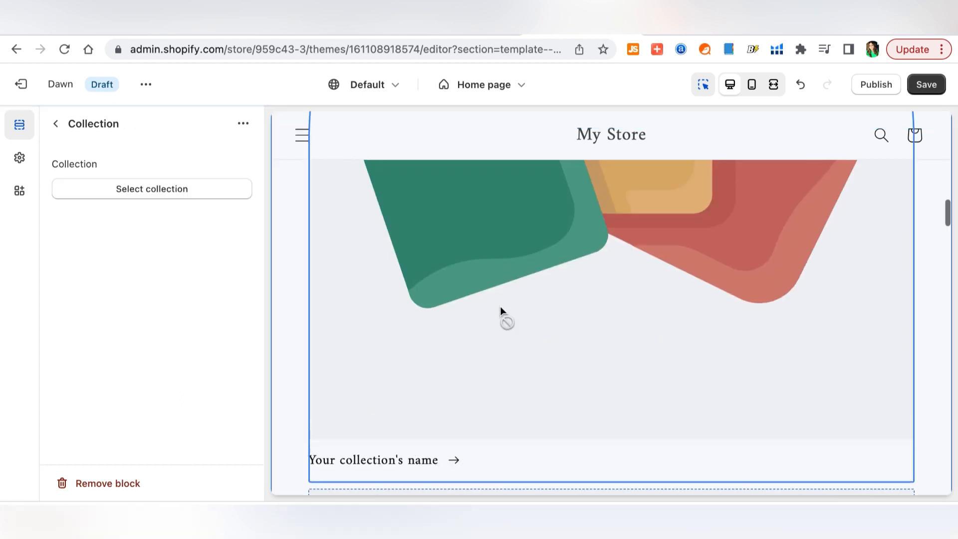
{"action": "left_click", "coordinate": [168, 194]}
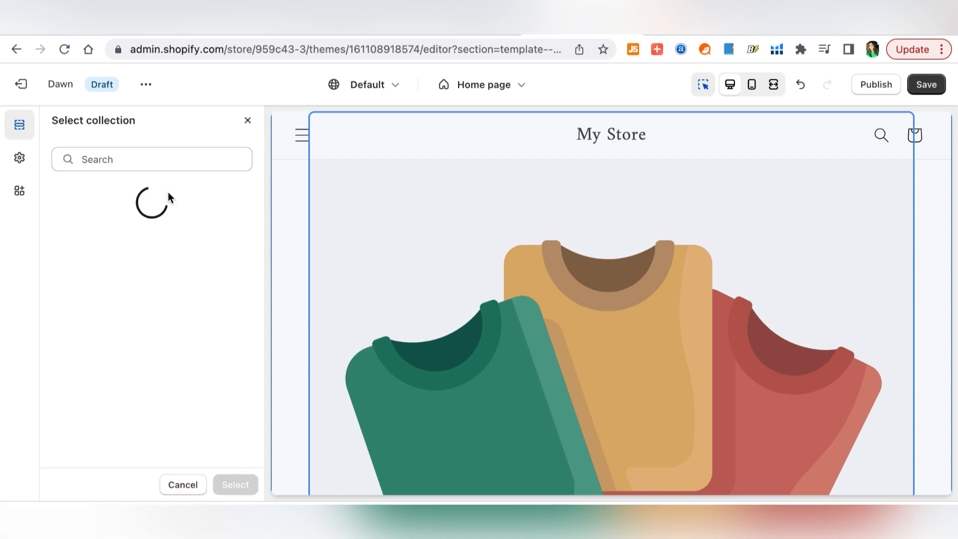
{"action": "left_click", "coordinate": [98, 252]}
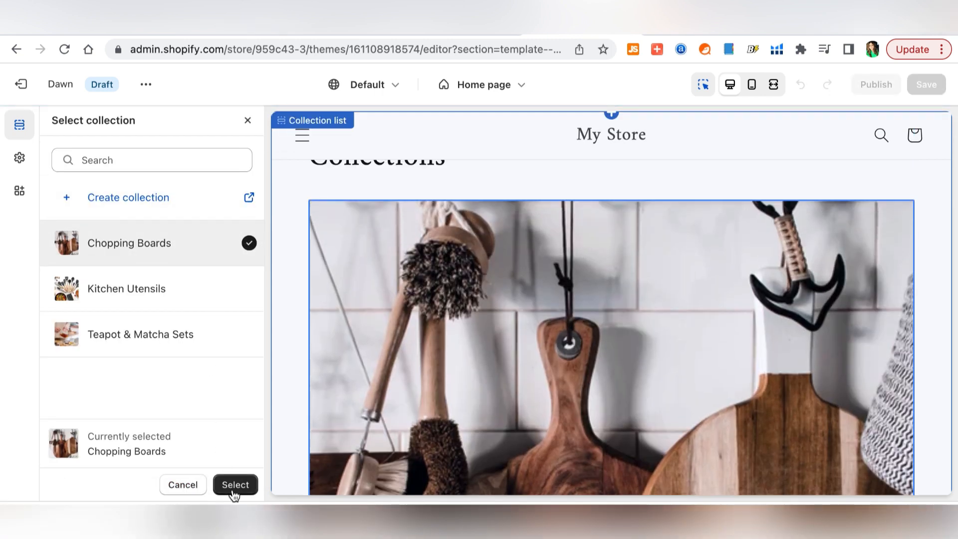
{"action": "left_click", "coordinate": [235, 485]}
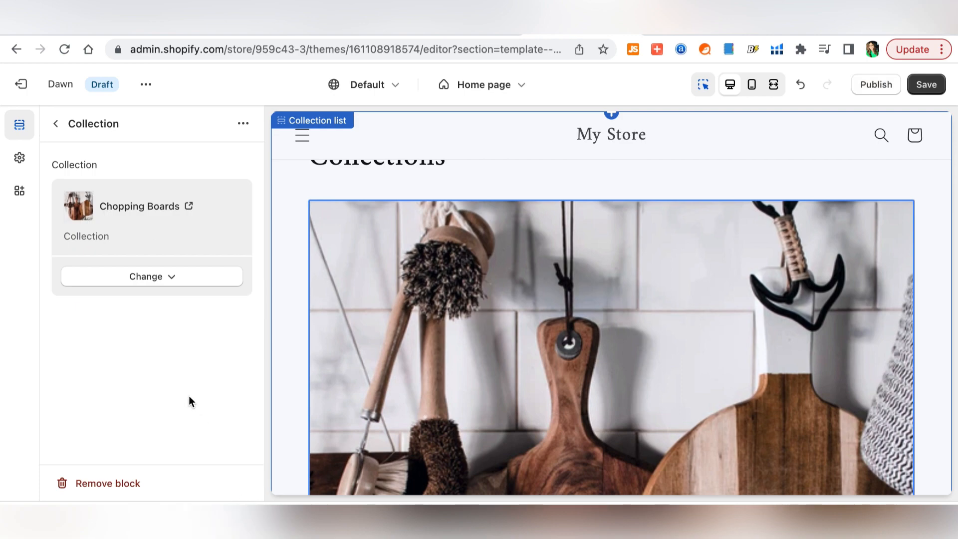
{"action": "scroll", "coordinate": [387, 364], "scroll_direction": "up", "scroll_amount": 3}
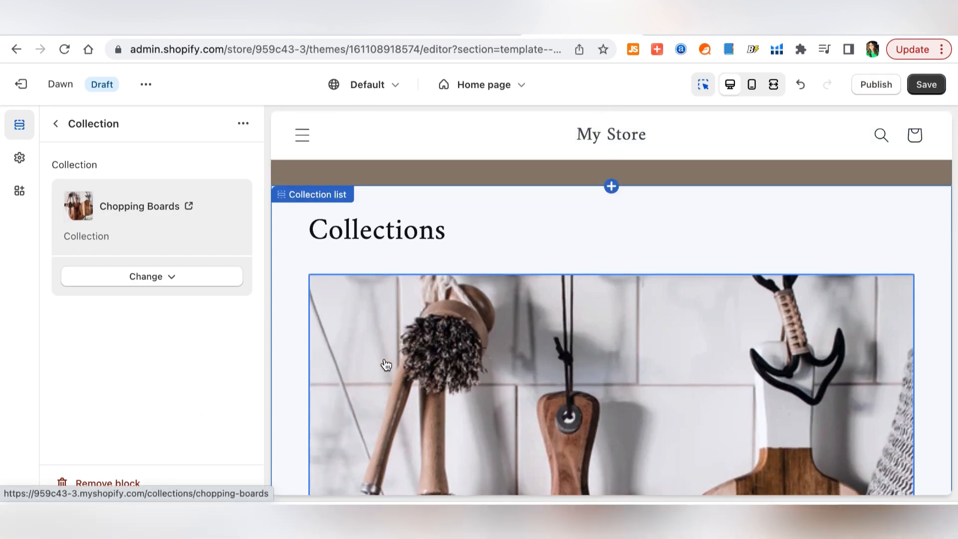
{"action": "scroll", "coordinate": [387, 364], "scroll_direction": "down", "scroll_amount": 5}
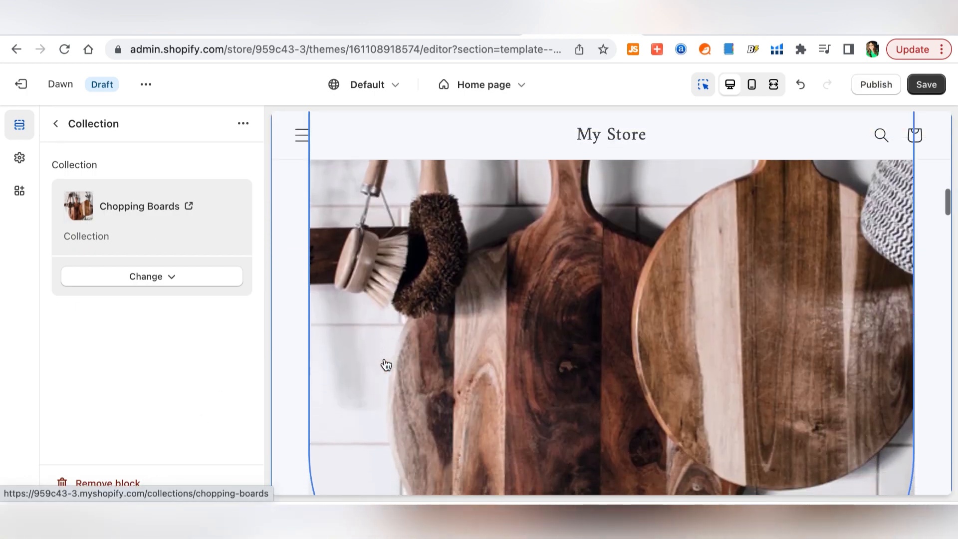
{"action": "scroll", "coordinate": [386, 365], "scroll_direction": "down", "scroll_amount": 10}
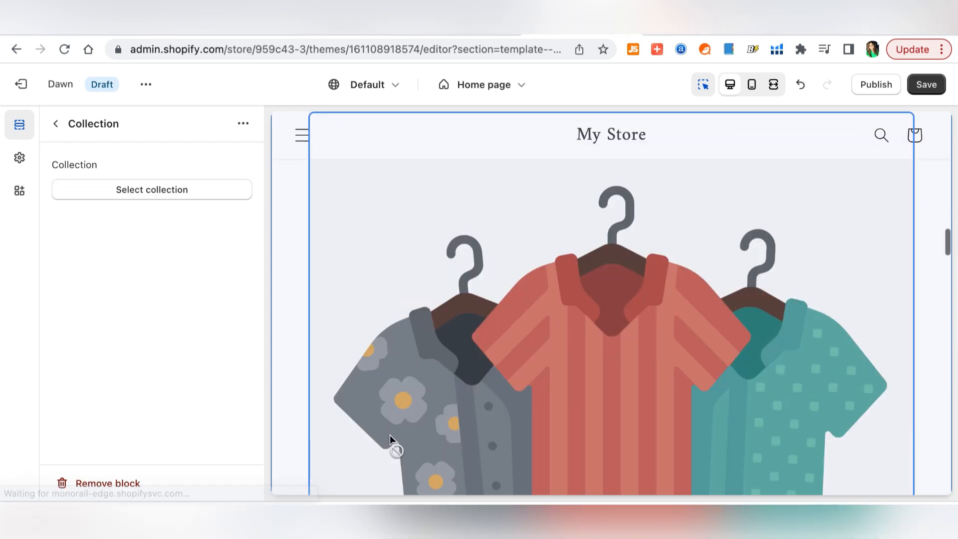
{"action": "left_click", "coordinate": [190, 190]}
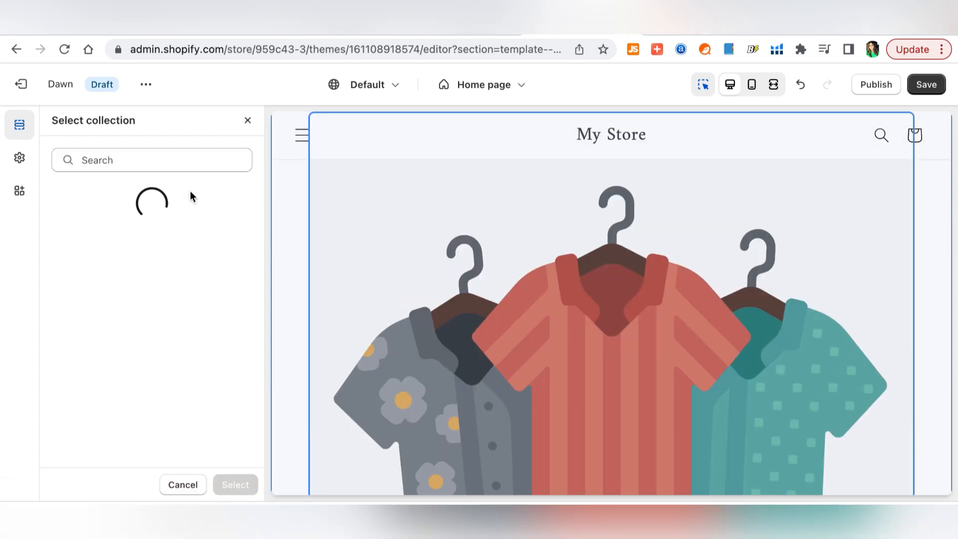
{"action": "left_click", "coordinate": [142, 292]}
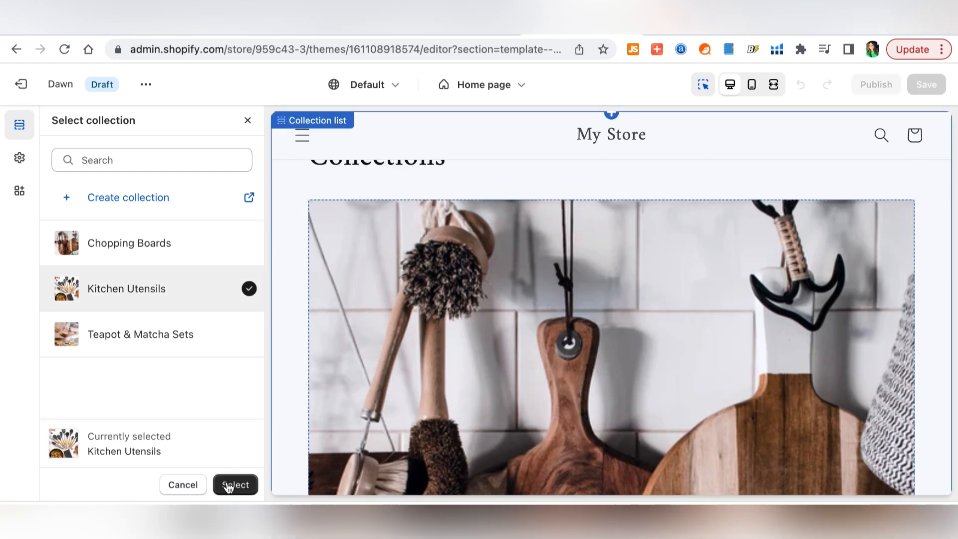
{"action": "left_click", "coordinate": [235, 486]}
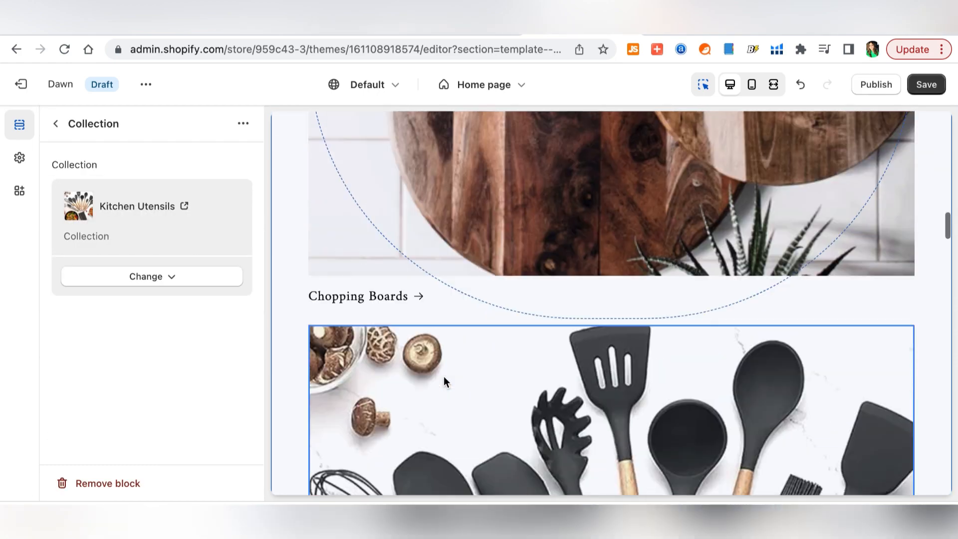
- Review the collection list blocks in the preview and save the theme changes
{"action": "scroll", "coordinate": [444, 377], "scroll_direction": "down", "scroll_amount": 7}
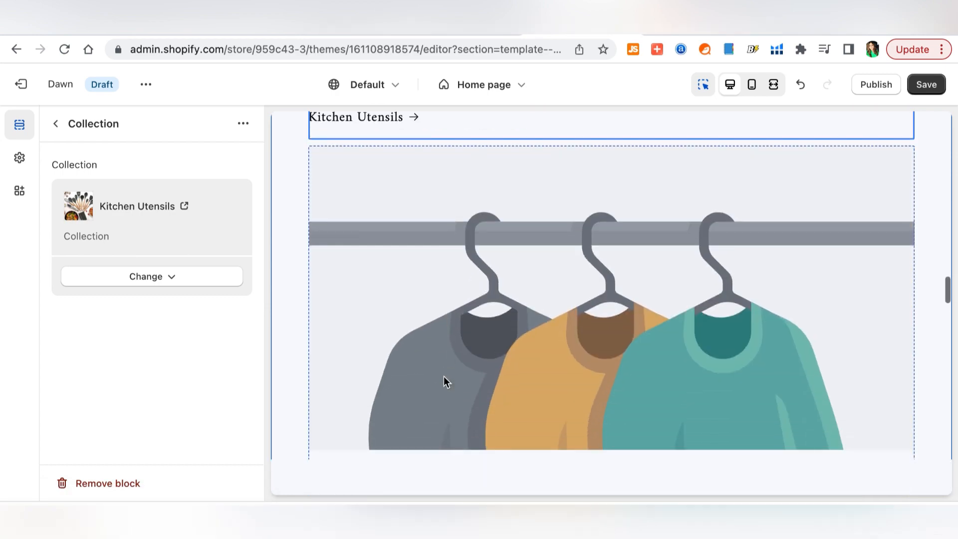
{"action": "scroll", "coordinate": [444, 377], "scroll_direction": "down", "scroll_amount": 3}
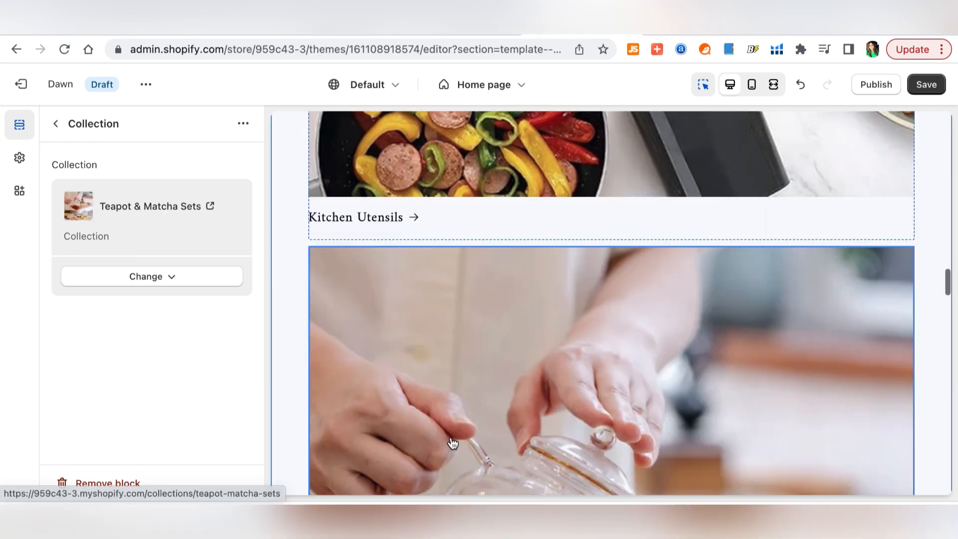
{"action": "scroll", "coordinate": [451, 436], "scroll_direction": "down", "scroll_amount": 5}
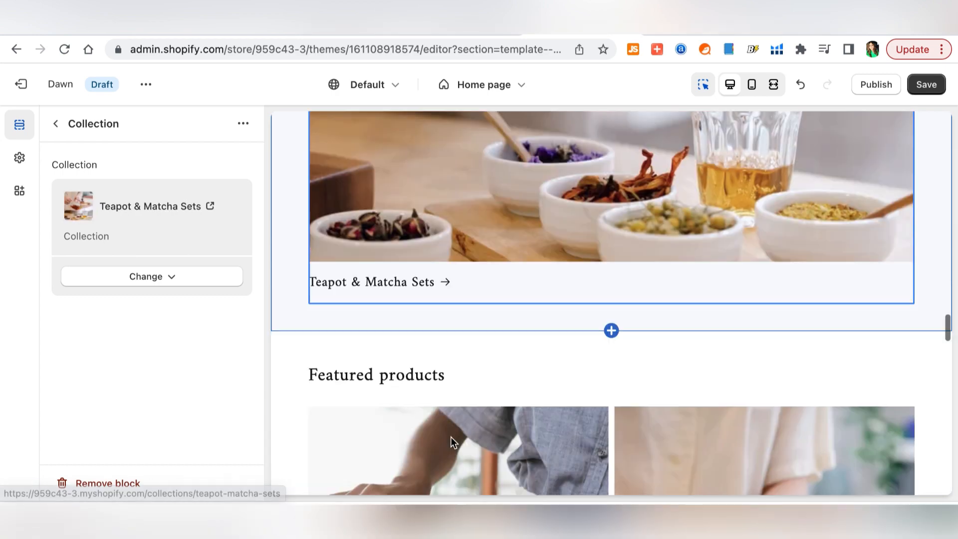
{"action": "scroll", "coordinate": [450, 436], "scroll_direction": "down", "scroll_amount": 1}
{"action": "scroll", "coordinate": [451, 436], "scroll_direction": "up", "scroll_amount": 5}
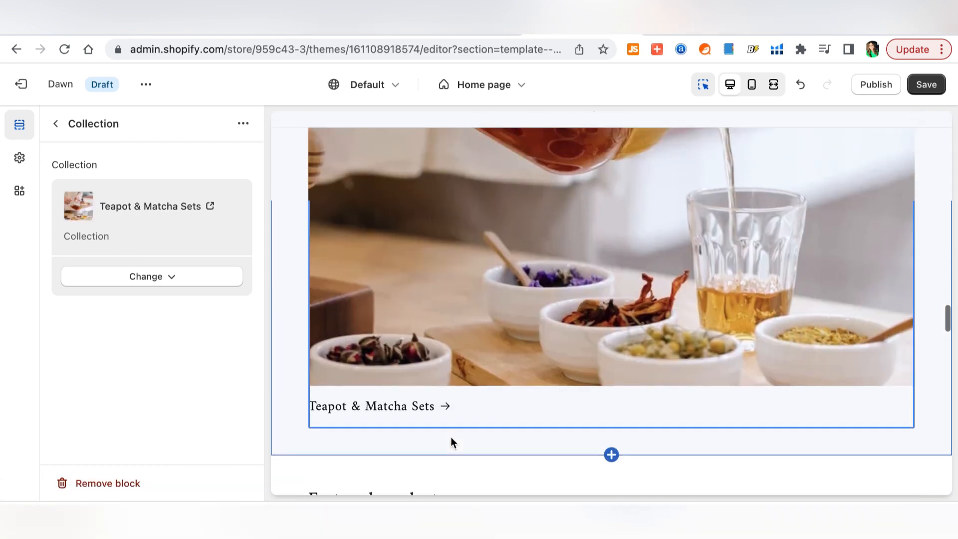
{"action": "scroll", "coordinate": [452, 443], "scroll_direction": "up", "scroll_amount": 1}
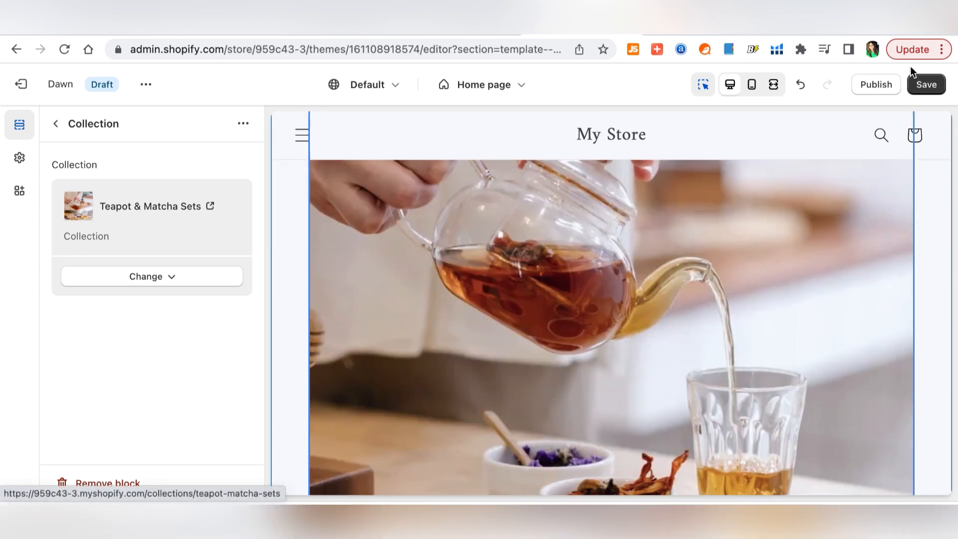
{"action": "left_click", "coordinate": [927, 84]}
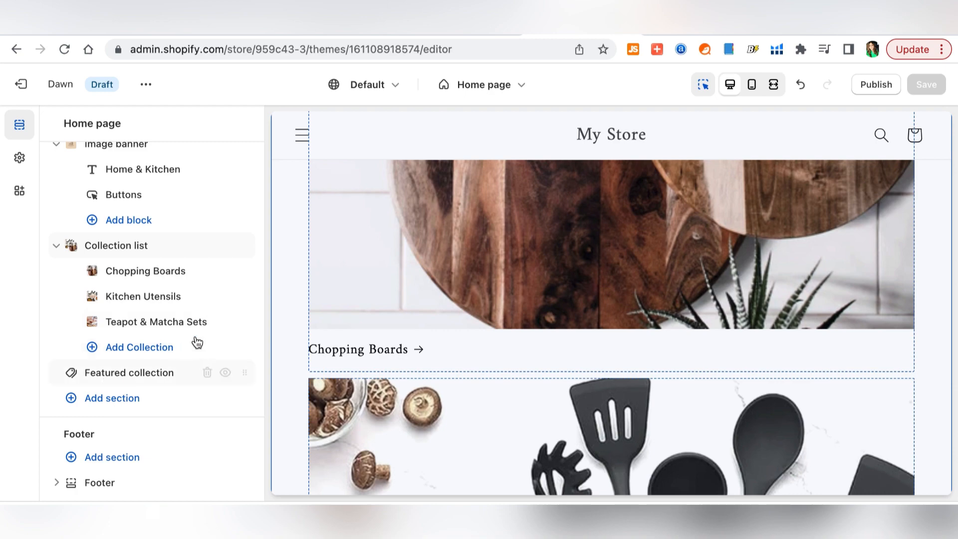
- Set the collection list to 3 desktop columns and change its heading from 'Collections' to 'Shop By Catalogue'
{"action": "left_click", "coordinate": [116, 247]}
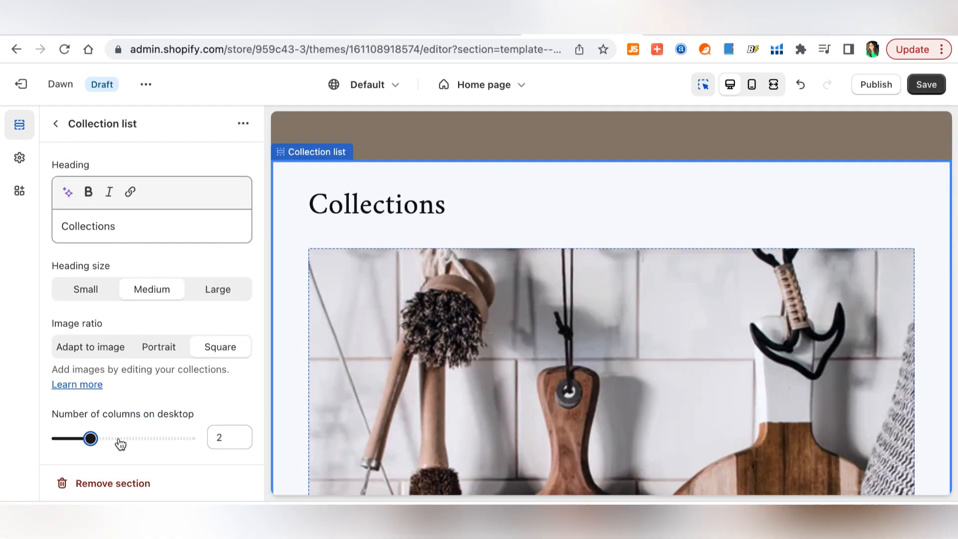
{"action": "left_click", "coordinate": [120, 438]}
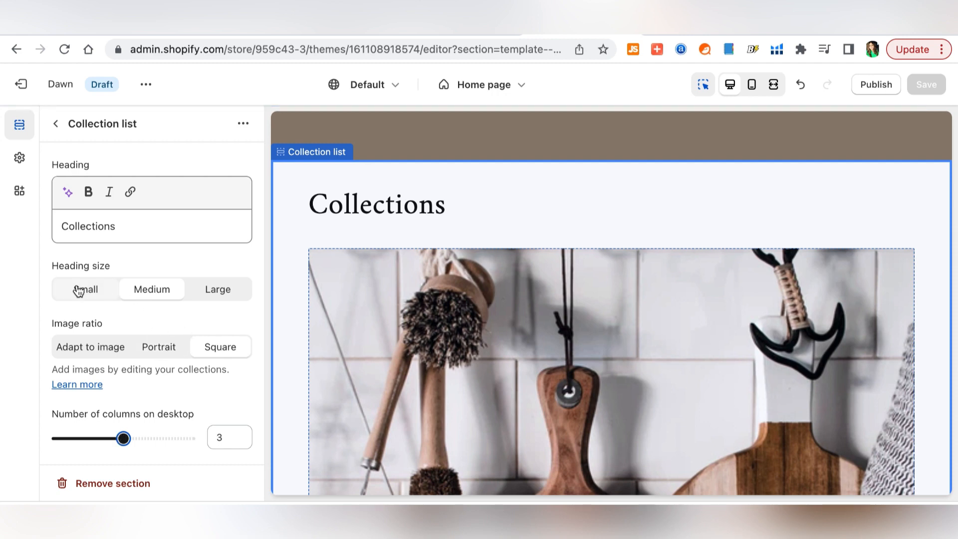
{"action": "left_click", "coordinate": [132, 231]}
{"action": "key", "text": "Home"}
{"action": "type", "text": "Shop"}
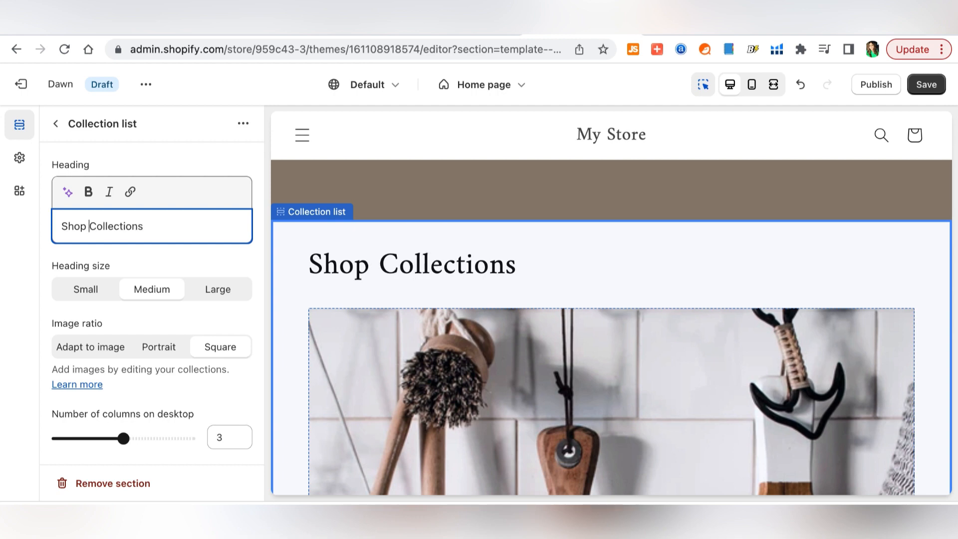
{"action": "type", "text": " By"}
{"action": "key", "text": "shift+End"}
{"action": "type", "text": "at"}
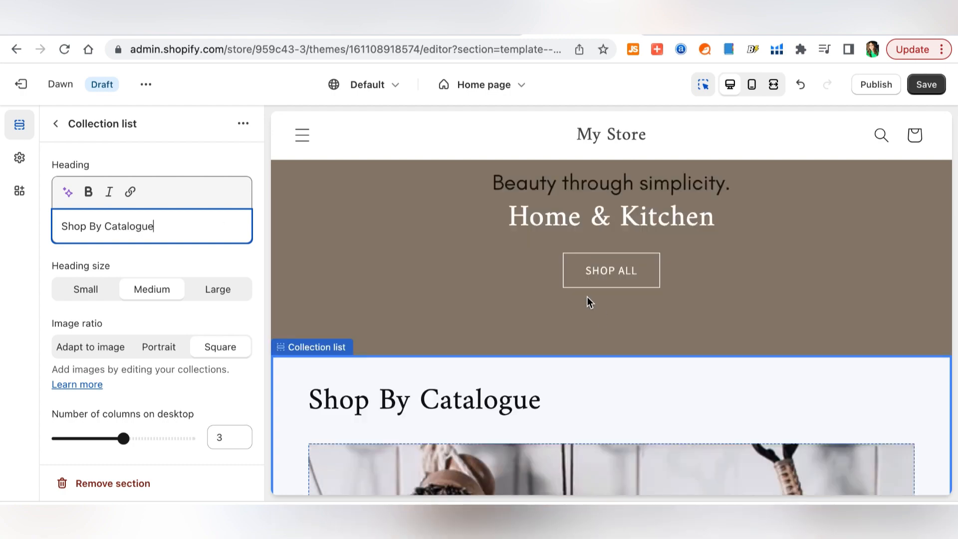
{"action": "scroll", "coordinate": [629, 358], "scroll_direction": "down", "scroll_amount": 20}
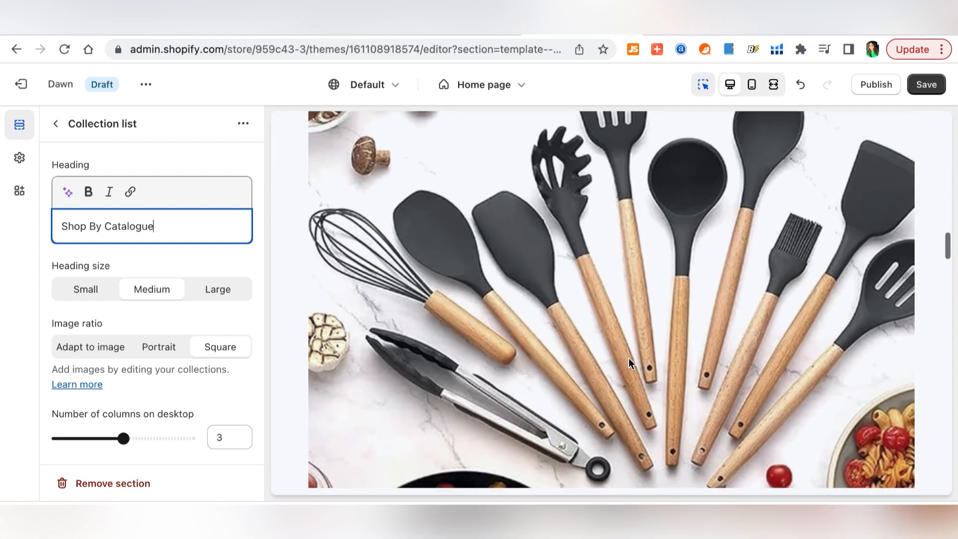
{"action": "scroll", "coordinate": [629, 358], "scroll_direction": "down", "scroll_amount": 10}
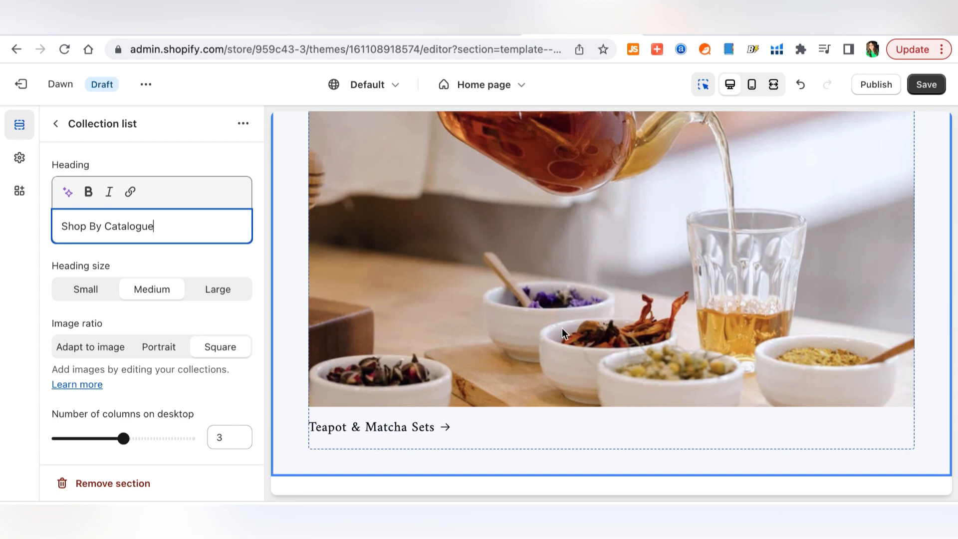
- Save, then preview the Chopping Boards collection page and its two products
{"action": "left_click", "coordinate": [927, 84]}
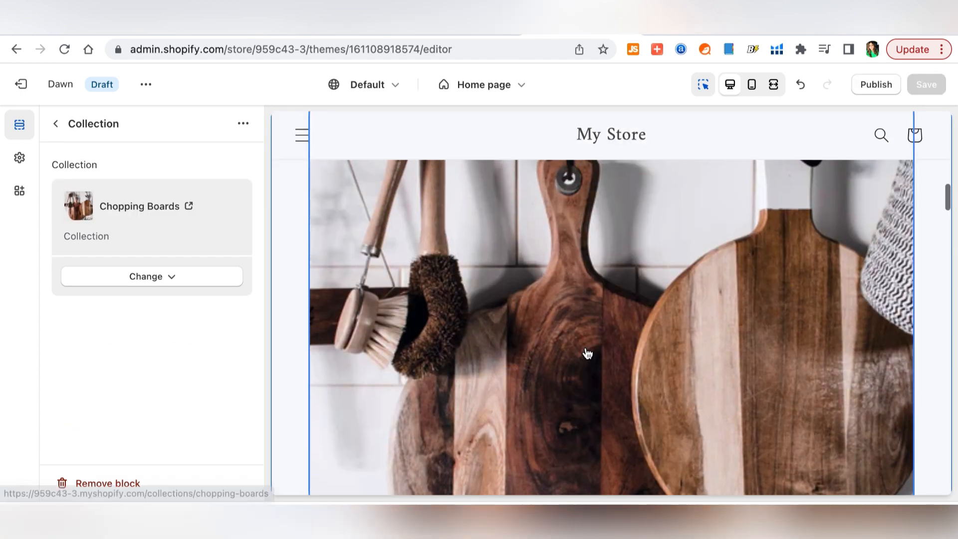
{"action": "left_click", "coordinate": [588, 353]}
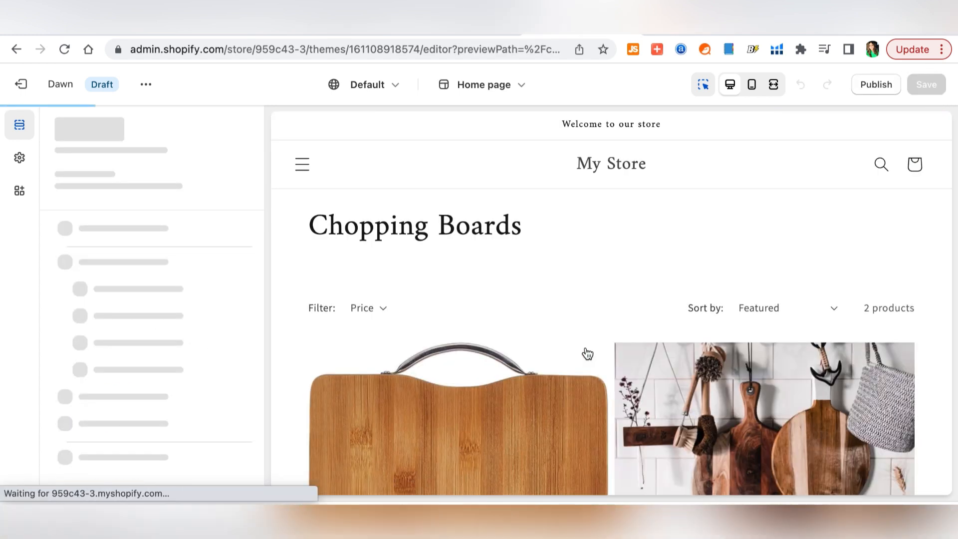
{"action": "scroll", "coordinate": [932, 261], "scroll_direction": "down", "scroll_amount": 5}
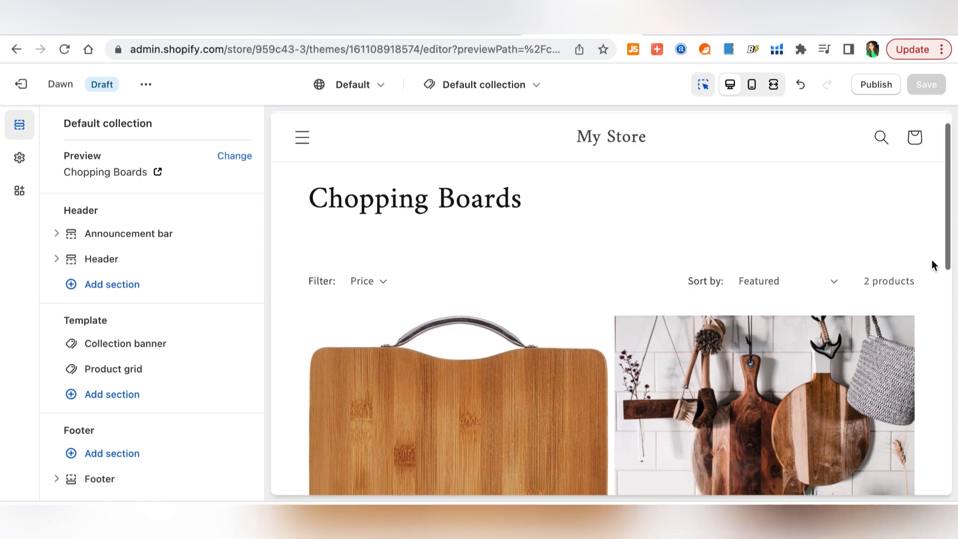
{"action": "scroll", "coordinate": [933, 261], "scroll_direction": "down", "scroll_amount": 6}
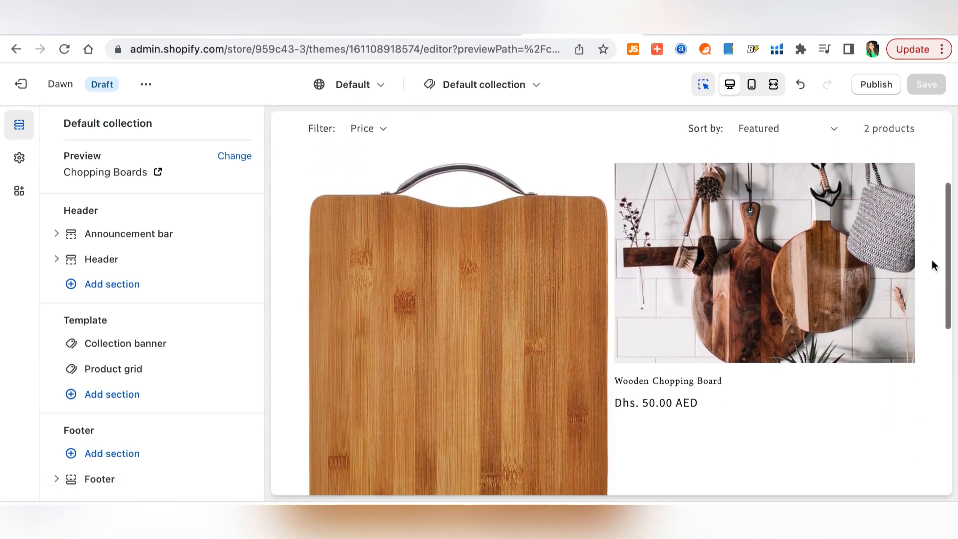
{"action": "scroll", "coordinate": [932, 259], "scroll_direction": "down", "scroll_amount": 2}
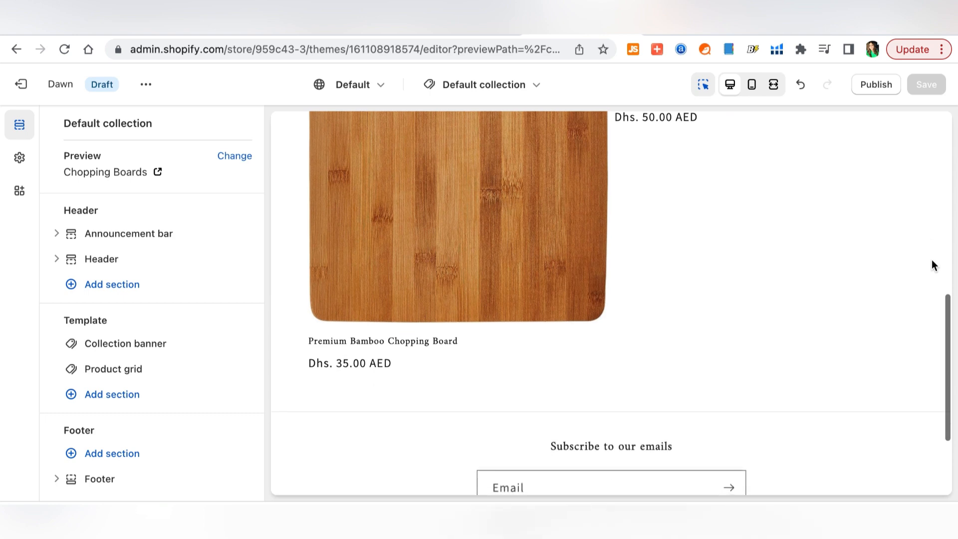
{"action": "scroll", "coordinate": [933, 260], "scroll_direction": "up", "scroll_amount": 5}
{"action": "scroll", "coordinate": [933, 257], "scroll_direction": "up", "scroll_amount": 3}
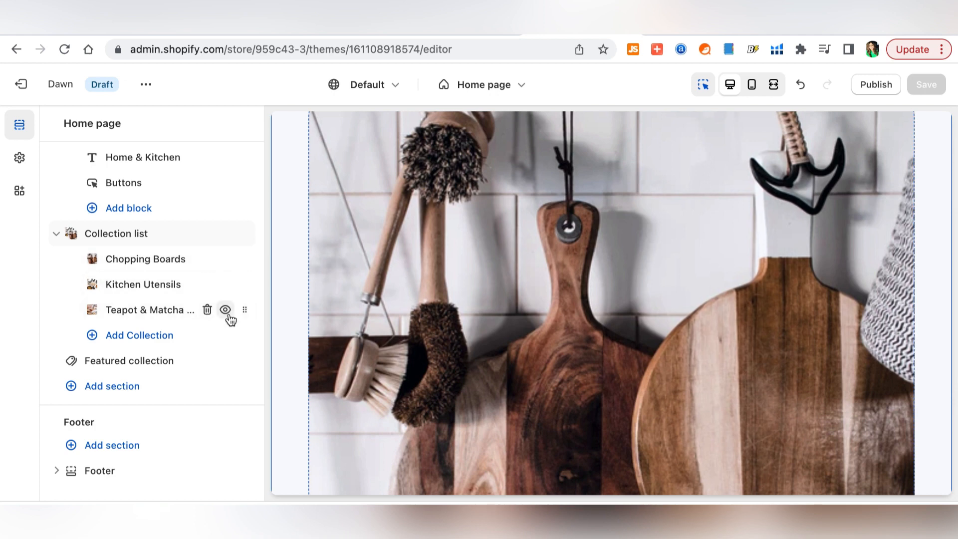
- Drag Teapot & Matcha Sets above Chopping Boards, then show the Collection list section's ••• actions
{"action": "left_click_drag", "start_coordinate": [246, 311], "coordinate": [227, 257]}
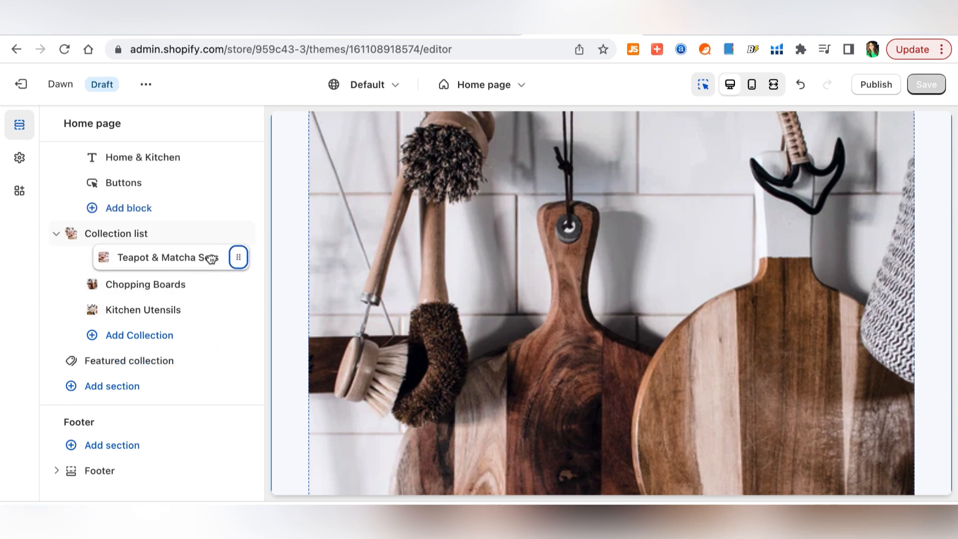
{"action": "scroll", "coordinate": [567, 278], "scroll_direction": "down", "scroll_amount": 6}
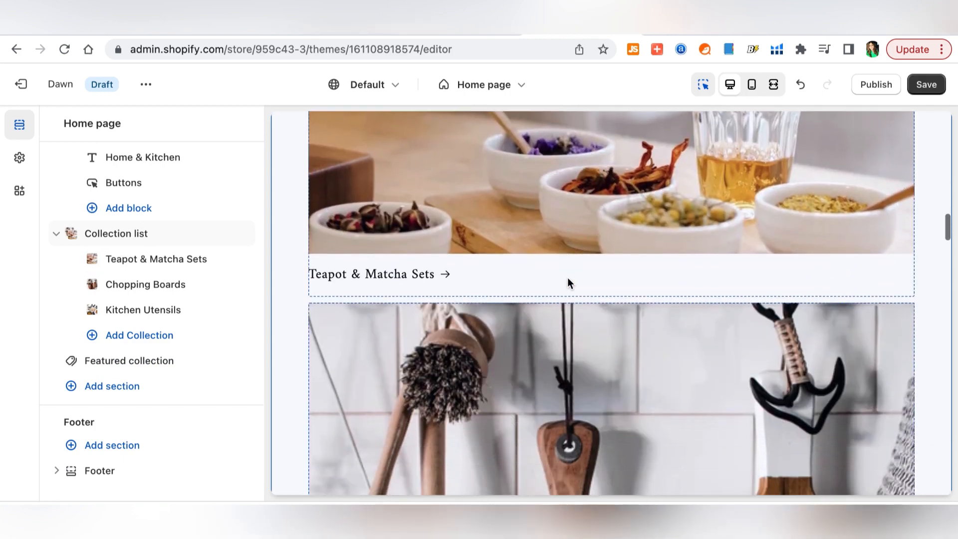
{"action": "scroll", "coordinate": [568, 278], "scroll_direction": "down", "scroll_amount": 3}
{"action": "left_click", "coordinate": [568, 277]}
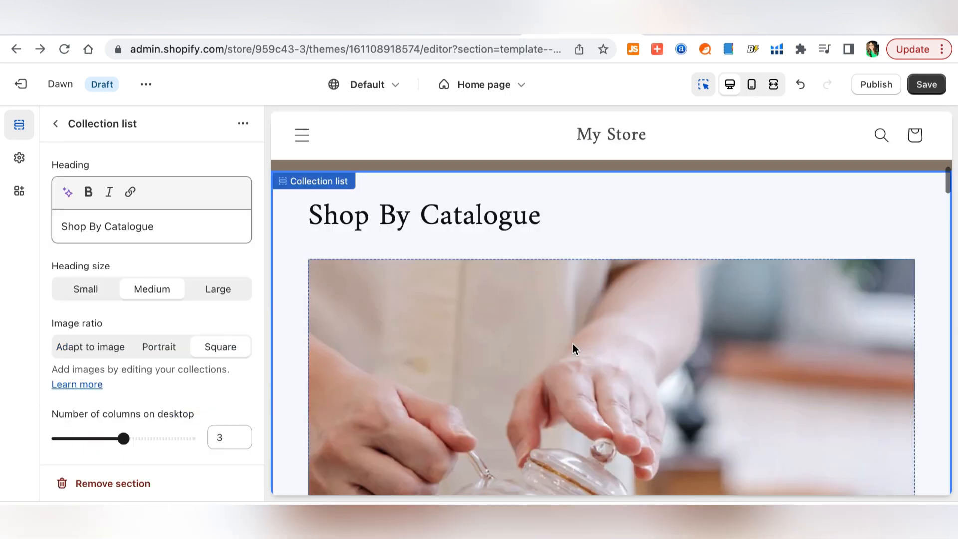
{"action": "left_click", "coordinate": [243, 126]}
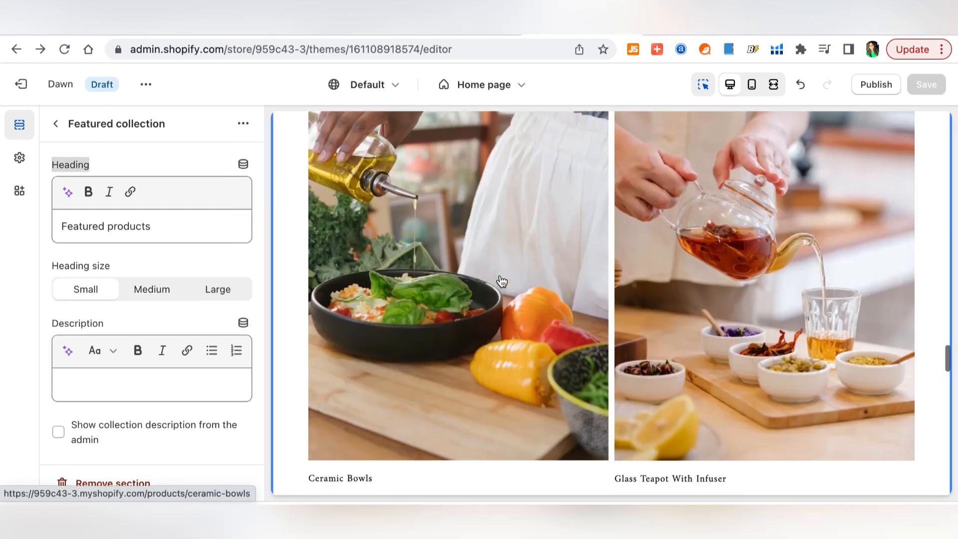
- Limit Featured products to six items and enable the View all button
{"action": "scroll", "coordinate": [499, 280], "scroll_direction": "down", "scroll_amount": 3}
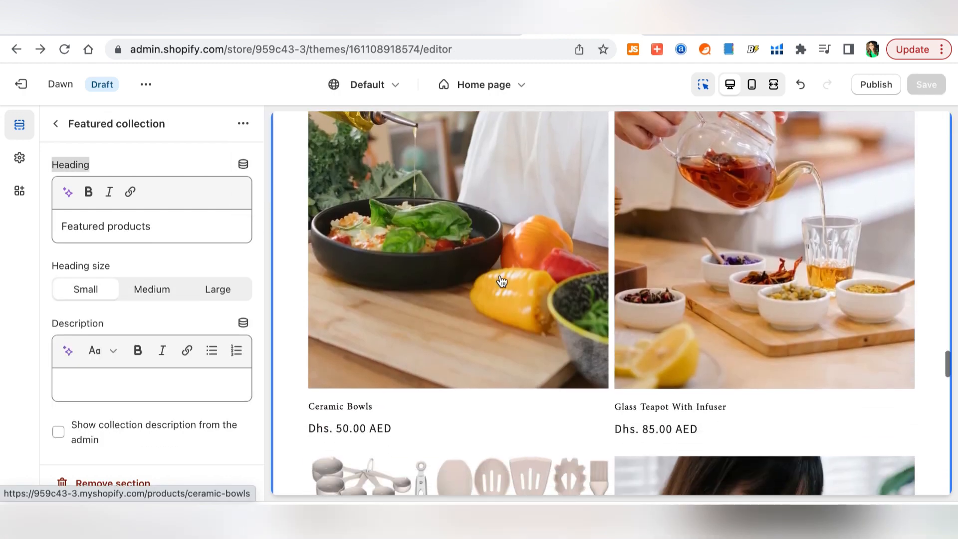
{"action": "scroll", "coordinate": [152, 348], "scroll_direction": "down", "scroll_amount": 3}
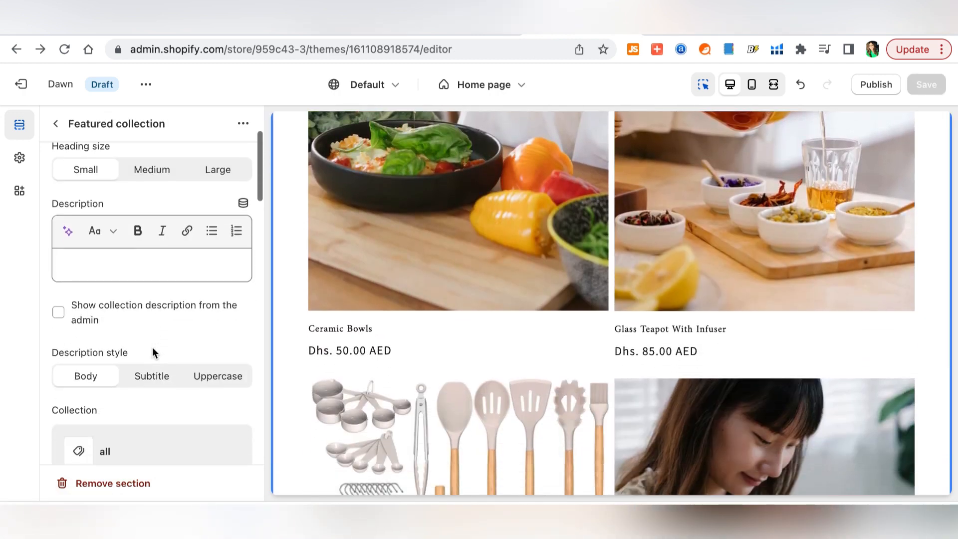
{"action": "scroll", "coordinate": [151, 347], "scroll_direction": "down", "scroll_amount": 5}
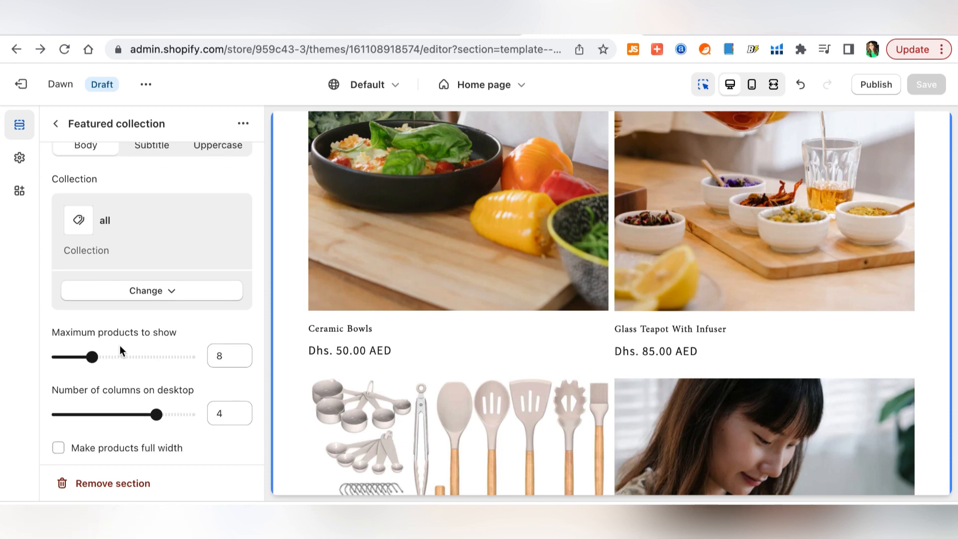
{"action": "left_click_drag", "start_coordinate": [91, 358], "coordinate": [83, 357]}
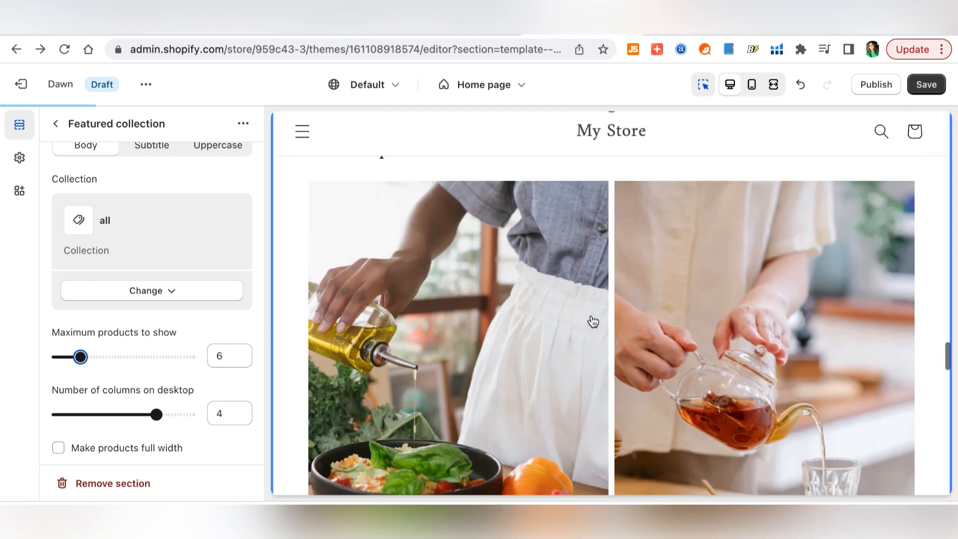
{"action": "scroll", "coordinate": [593, 325], "scroll_direction": "down", "scroll_amount": 10}
{"action": "scroll", "coordinate": [156, 355], "scroll_direction": "down", "scroll_amount": 2}
{"action": "scroll", "coordinate": [155, 354], "scroll_direction": "down", "scroll_amount": 3}
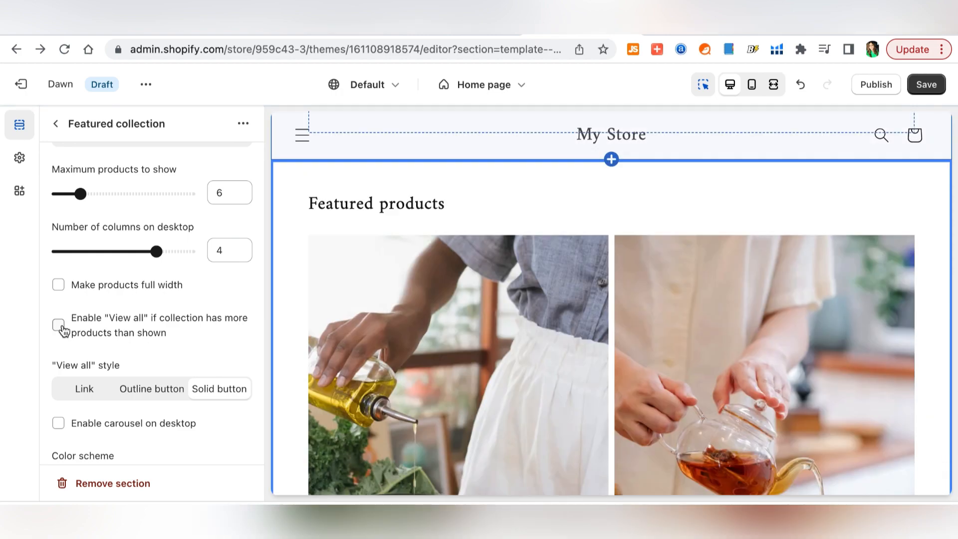
{"action": "left_click", "coordinate": [58, 325]}
- Try fewer desktop columns for Featured products, then set it back to 4 columns
{"action": "left_click_drag", "start_coordinate": [156, 251], "coordinate": [108, 259]}
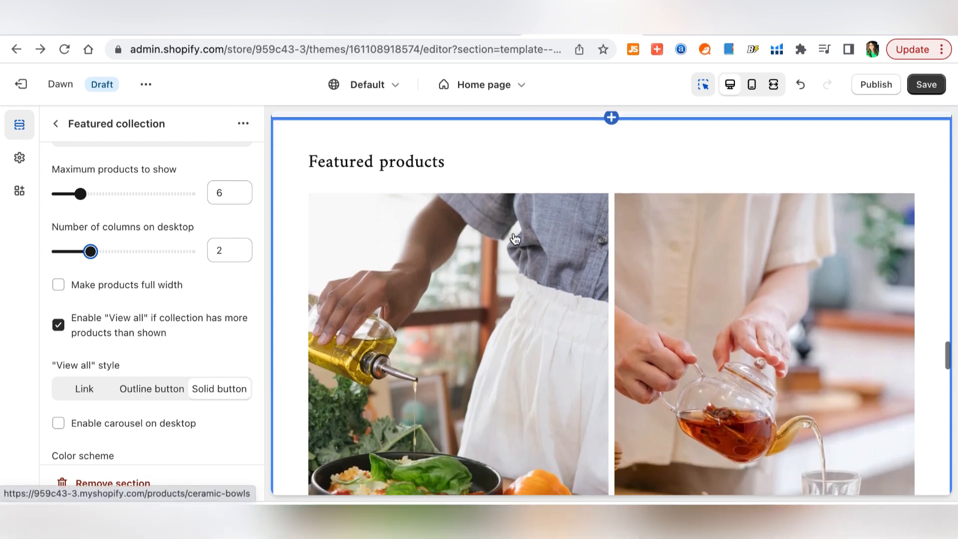
{"action": "scroll", "coordinate": [516, 240], "scroll_direction": "down", "scroll_amount": 15}
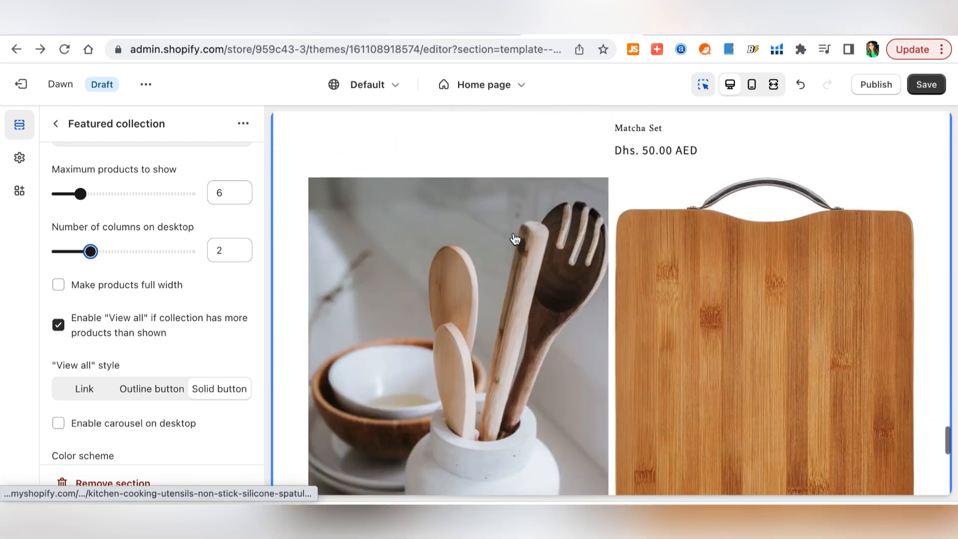
{"action": "scroll", "coordinate": [515, 239], "scroll_direction": "down", "scroll_amount": 7}
{"action": "scroll", "coordinate": [515, 239], "scroll_direction": "up", "scroll_amount": 7}
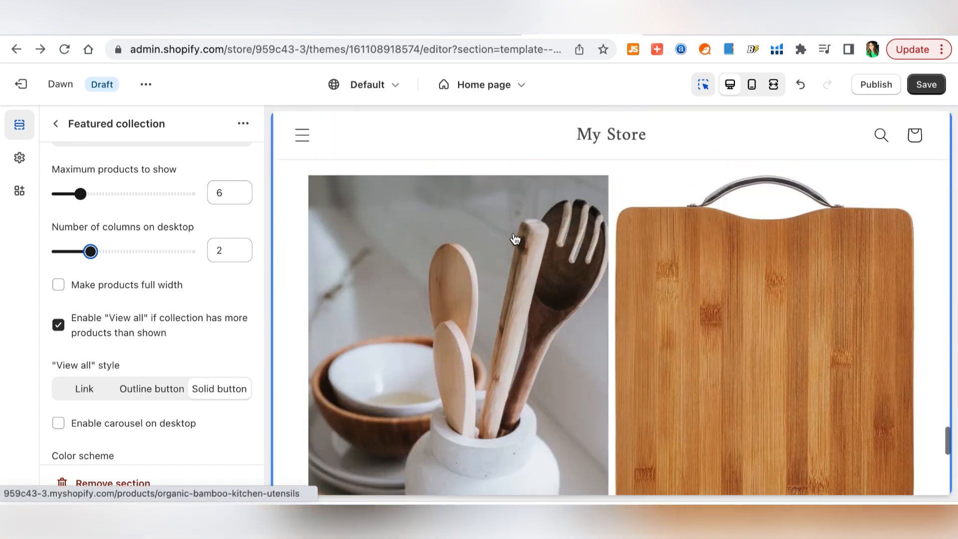
{"action": "scroll", "coordinate": [516, 240], "scroll_direction": "up", "scroll_amount": 2}
{"action": "left_click", "coordinate": [154, 251]}
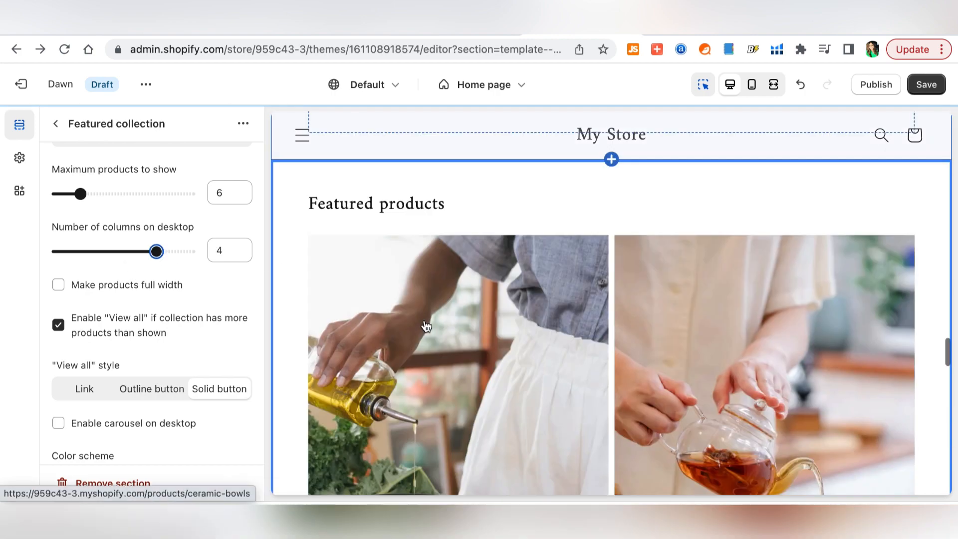
{"action": "scroll", "coordinate": [427, 327], "scroll_direction": "down", "scroll_amount": 2}
{"action": "scroll", "coordinate": [427, 326], "scroll_direction": "down", "scroll_amount": 12}
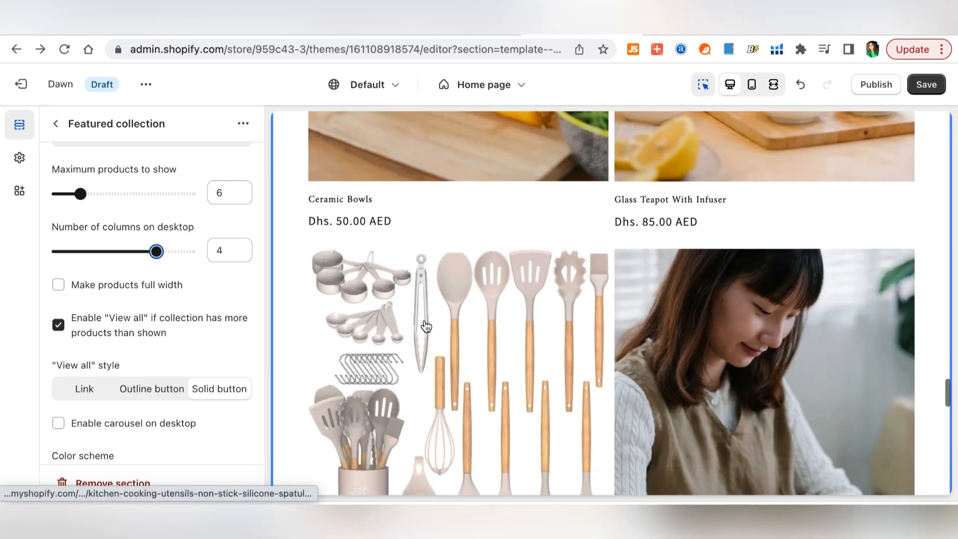
{"action": "scroll", "coordinate": [427, 327], "scroll_direction": "down", "scroll_amount": 8}
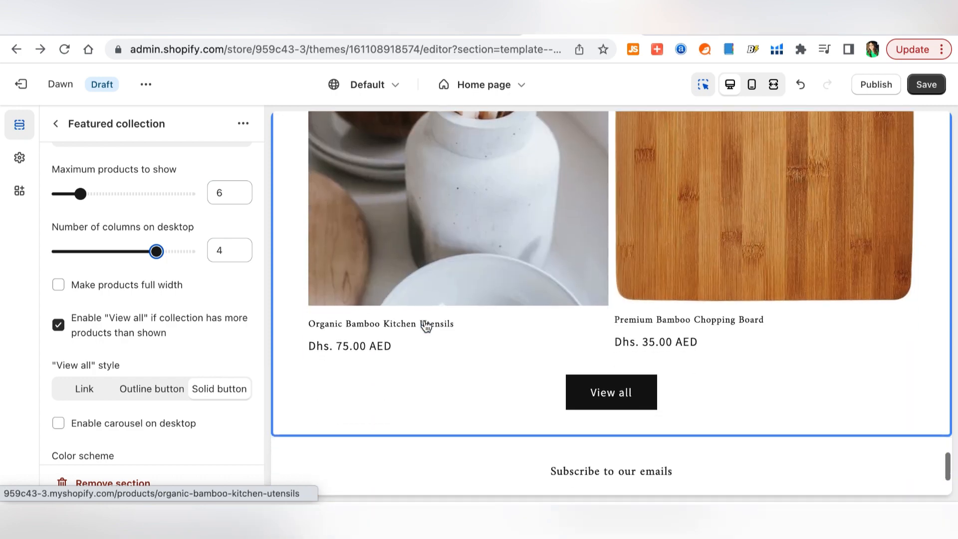
{"action": "scroll", "coordinate": [427, 327], "scroll_direction": "up", "scroll_amount": 5}
{"action": "scroll", "coordinate": [223, 286], "scroll_direction": "down", "scroll_amount": 5}
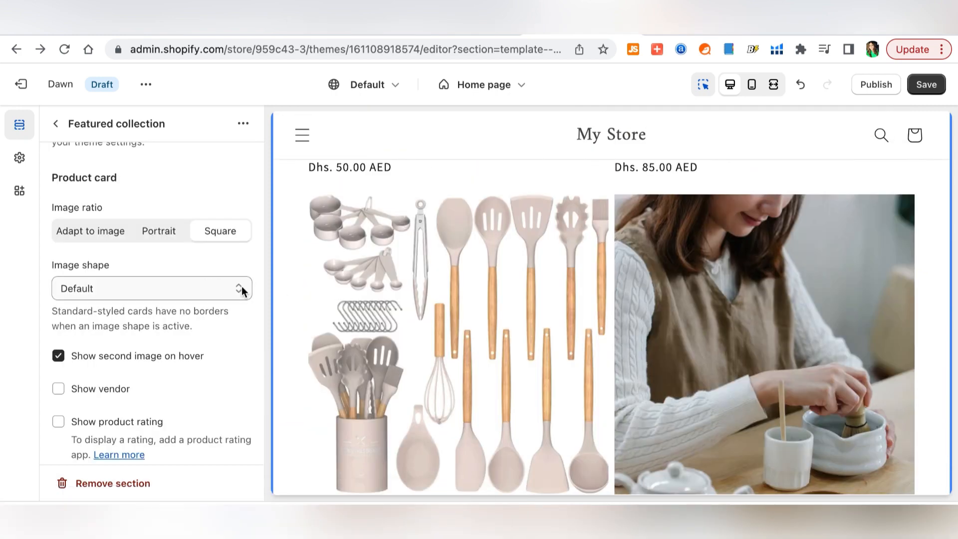
{"action": "left_click", "coordinate": [242, 286]}
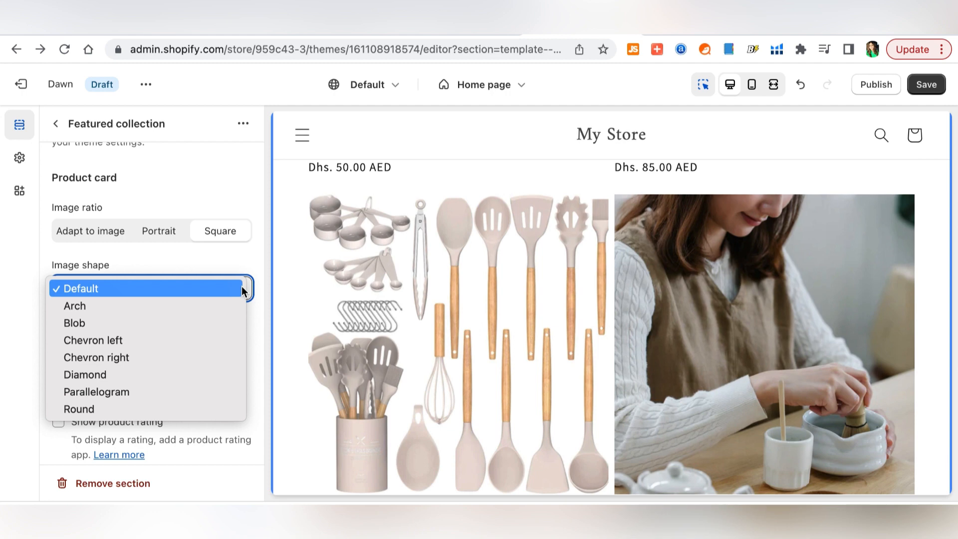
{"action": "left_click", "coordinate": [193, 379]}
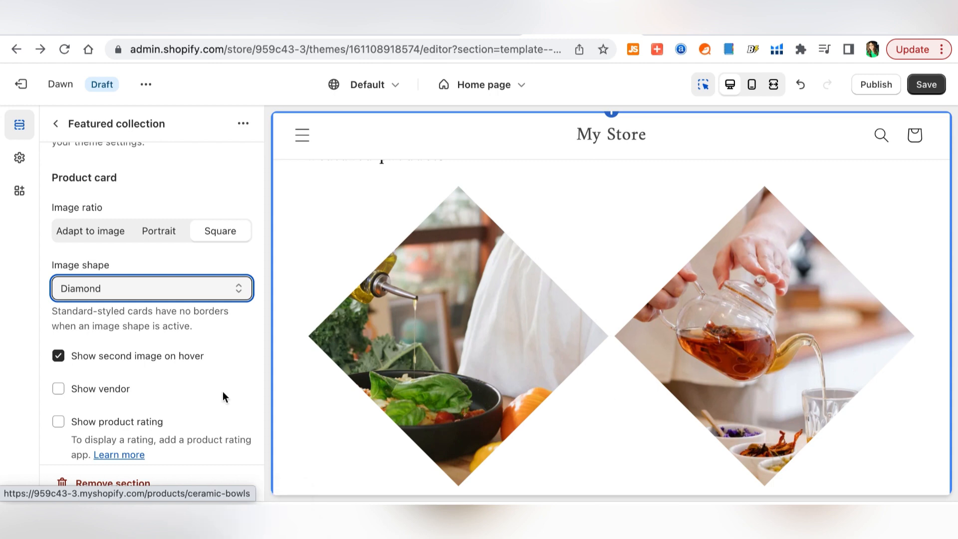
{"action": "scroll", "coordinate": [484, 354], "scroll_direction": "down", "scroll_amount": 10}
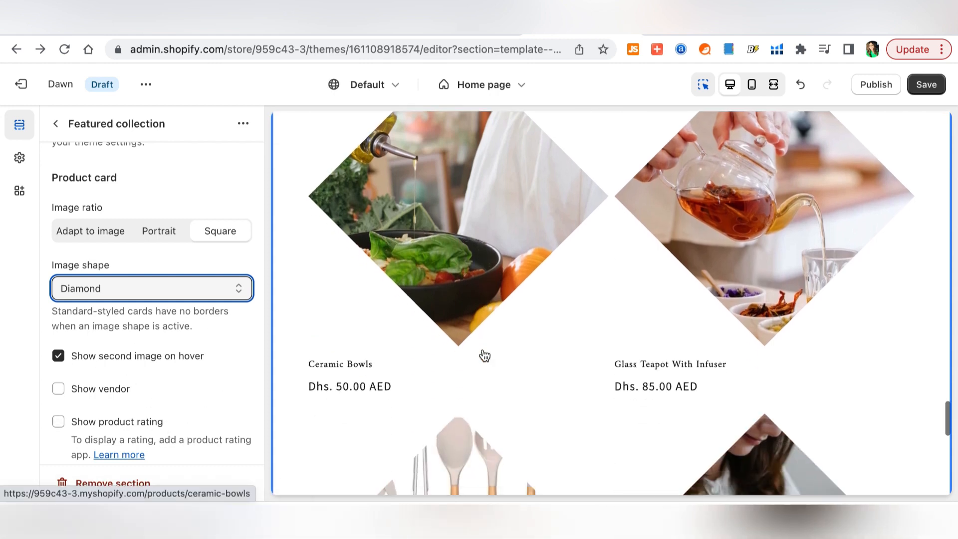
{"action": "scroll", "coordinate": [485, 355], "scroll_direction": "up", "scroll_amount": 9}
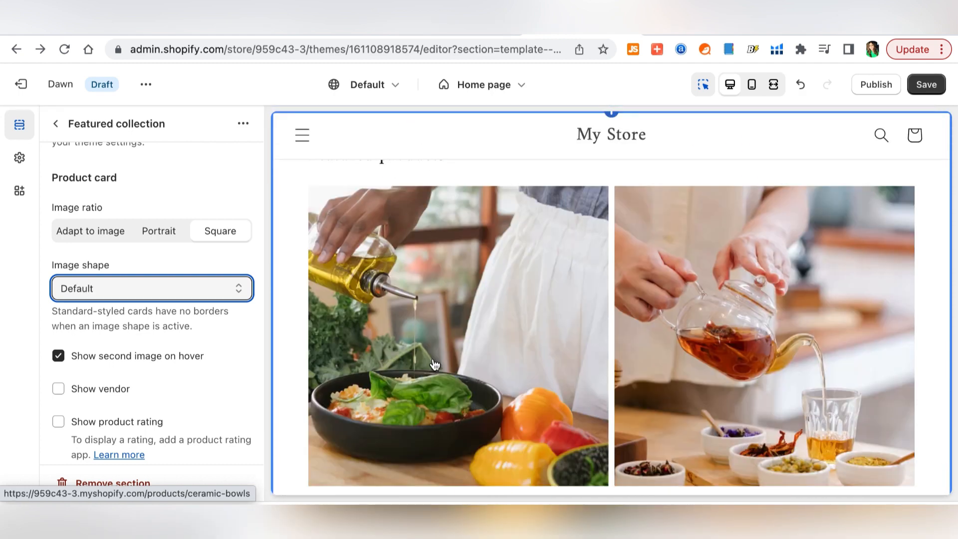
{"action": "scroll", "coordinate": [188, 400], "scroll_direction": "down", "scroll_amount": 5}
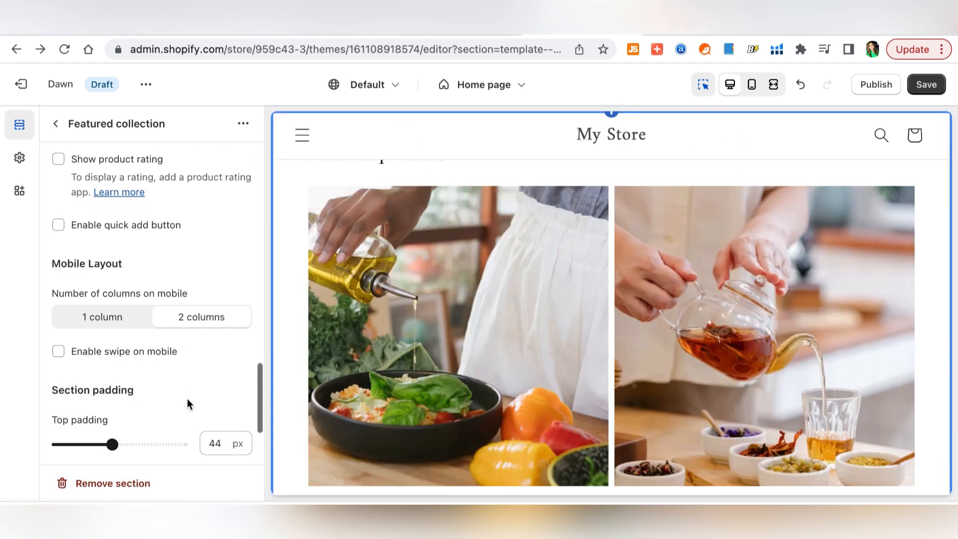
- Keep two product columns on mobile and raise the Featured collection's top padding
{"action": "scroll", "coordinate": [163, 364], "scroll_direction": "down", "scroll_amount": 1}
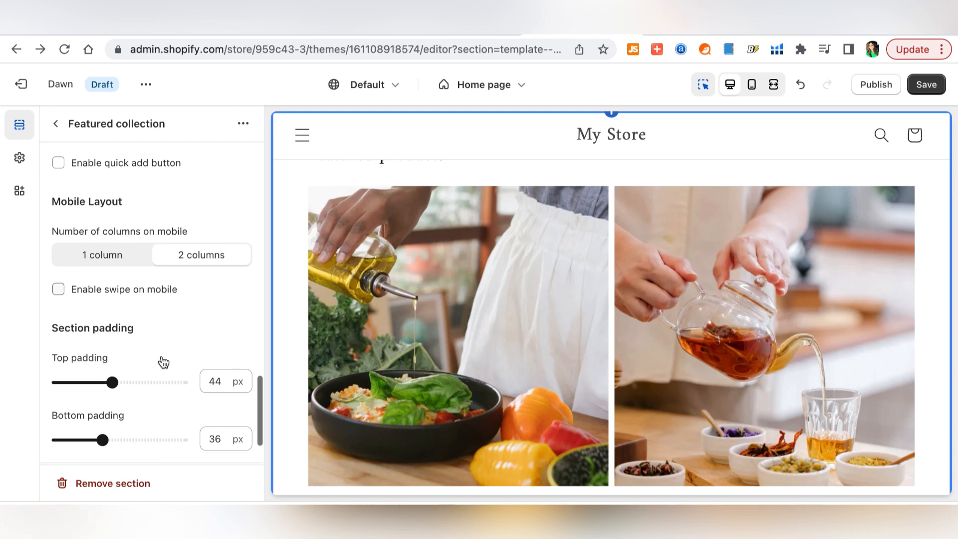
{"action": "left_click", "coordinate": [109, 258]}
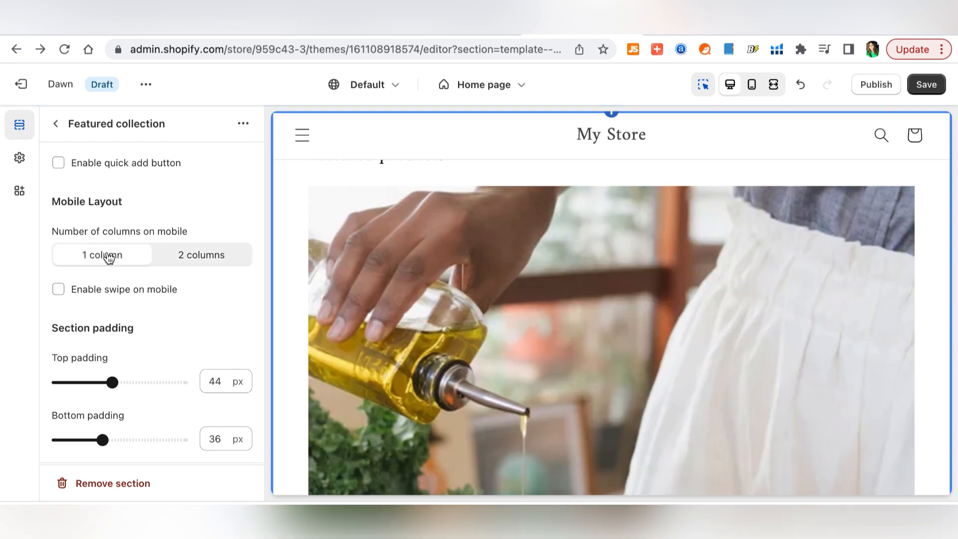
{"action": "left_click", "coordinate": [204, 258]}
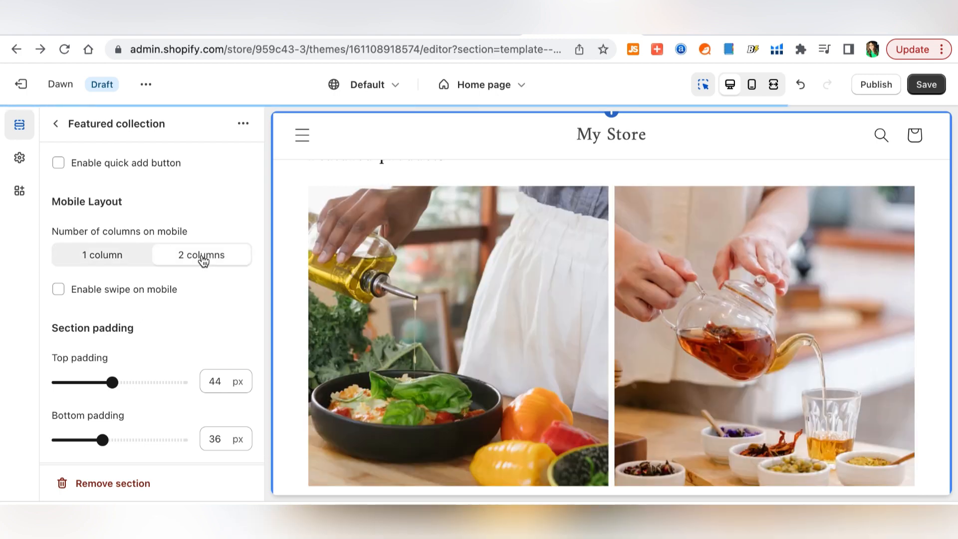
{"action": "scroll", "coordinate": [138, 340], "scroll_direction": "down", "scroll_amount": 2}
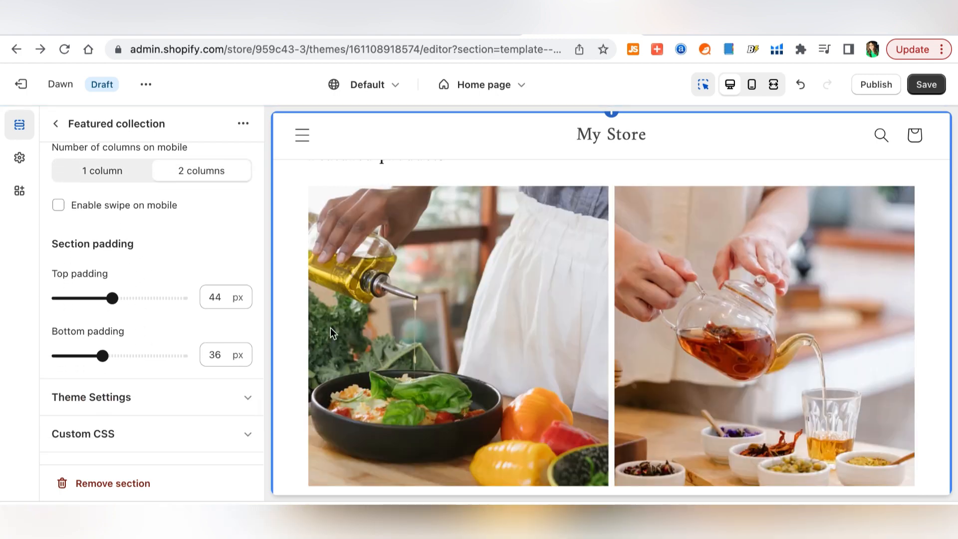
{"action": "scroll", "coordinate": [422, 362], "scroll_direction": "down", "scroll_amount": 3}
{"action": "scroll", "coordinate": [422, 361], "scroll_direction": "down", "scroll_amount": 3}
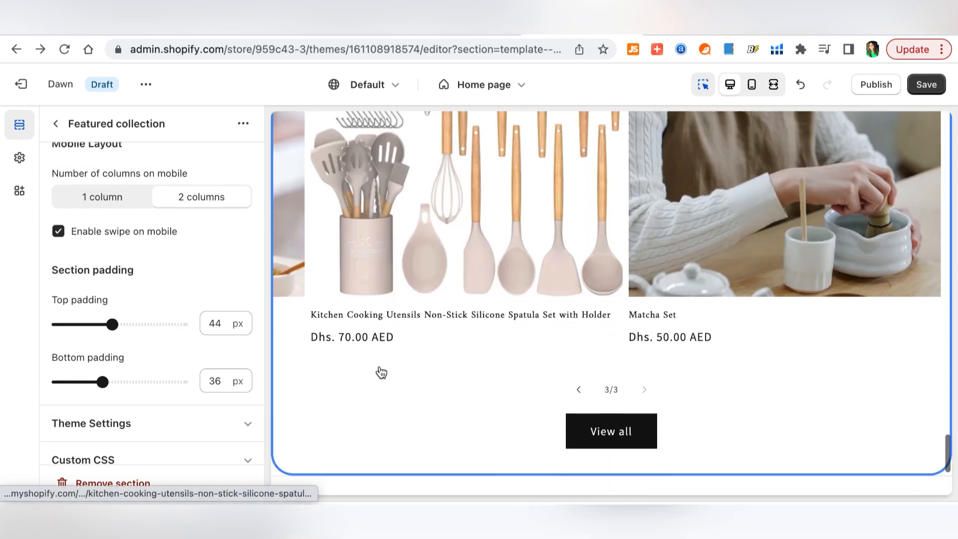
{"action": "scroll", "coordinate": [382, 372], "scroll_direction": "down", "scroll_amount": 1}
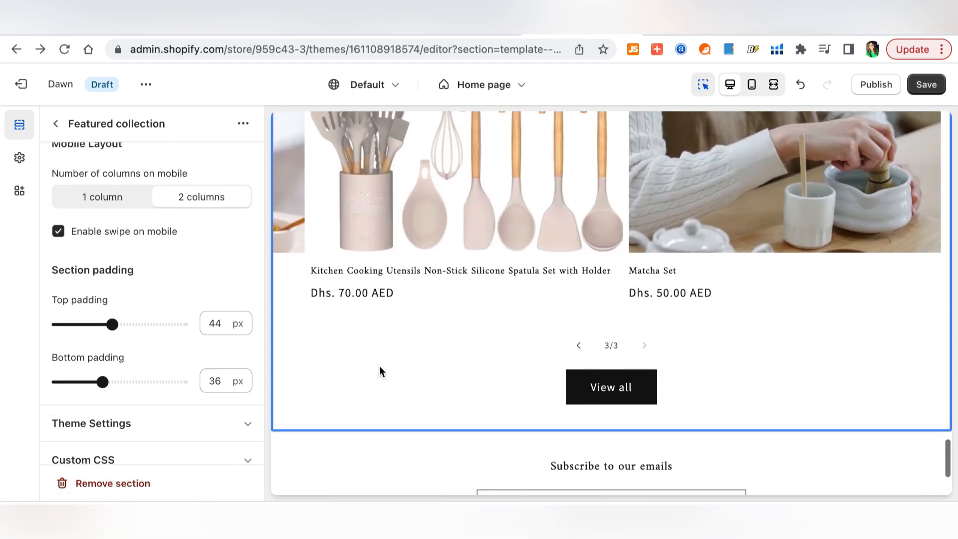
{"action": "left_click_drag", "start_coordinate": [117, 324], "coordinate": [146, 324]}
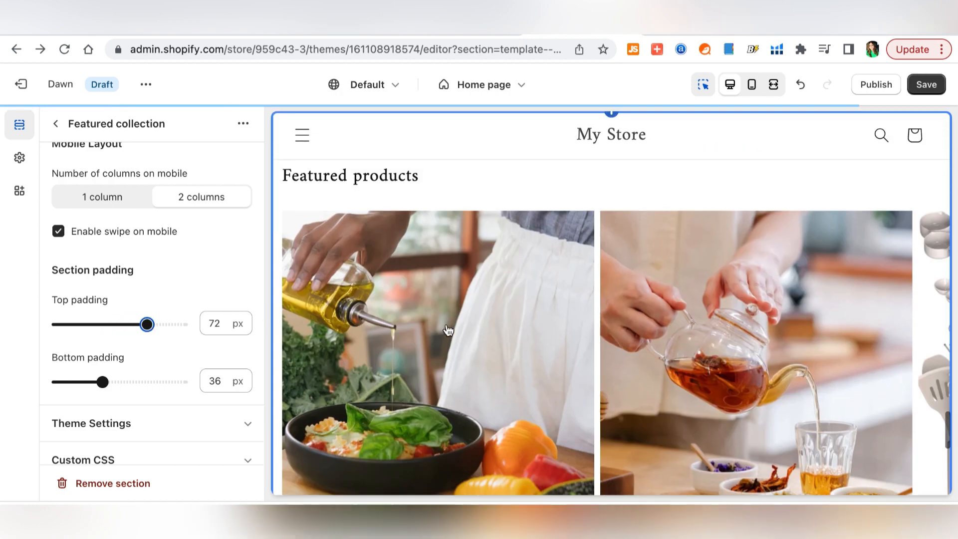
{"action": "scroll", "coordinate": [447, 330], "scroll_direction": "up", "scroll_amount": 7}
{"action": "scroll", "coordinate": [448, 330], "scroll_direction": "down", "scroll_amount": 2}
{"action": "scroll", "coordinate": [447, 324], "scroll_direction": "down", "scroll_amount": 2}
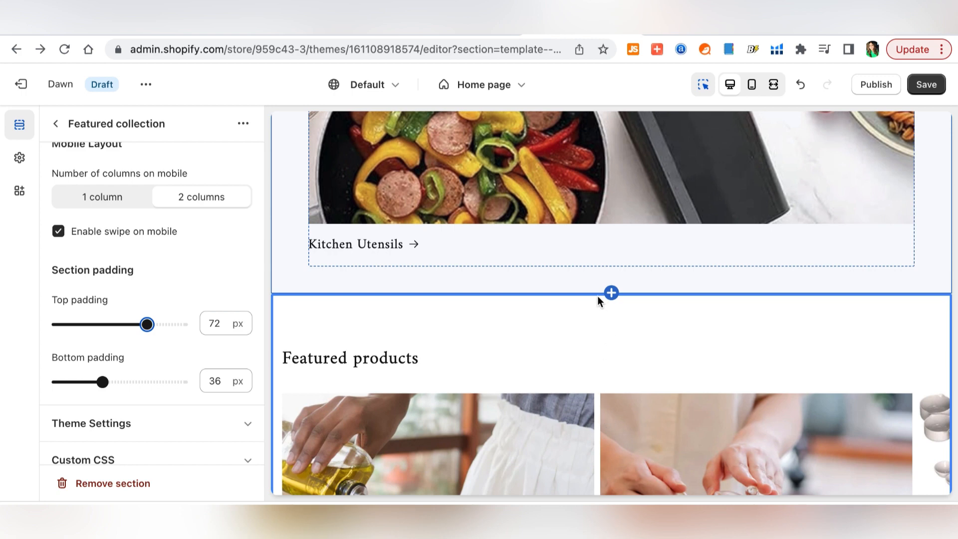
- Undo the last padding change, increase bottom padding, save, and return to the Home page sections
{"action": "left_click", "coordinate": [802, 85]}
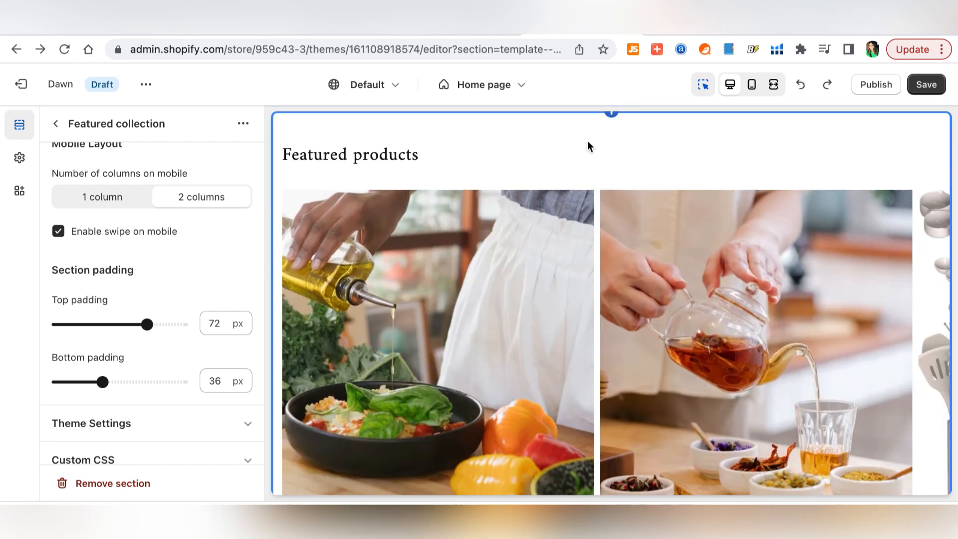
{"action": "scroll", "coordinate": [594, 235], "scroll_direction": "down", "scroll_amount": 8}
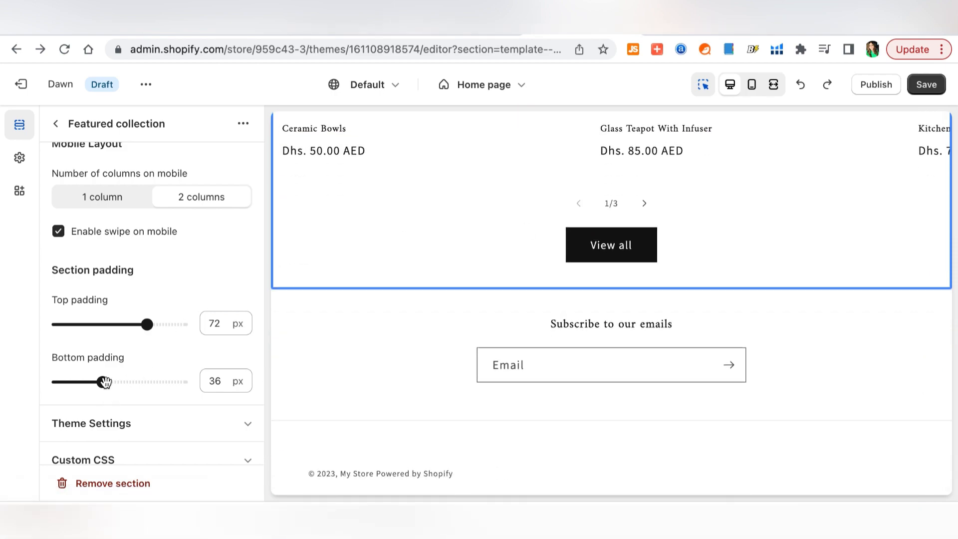
{"action": "left_click_drag", "start_coordinate": [105, 381], "coordinate": [152, 382]}
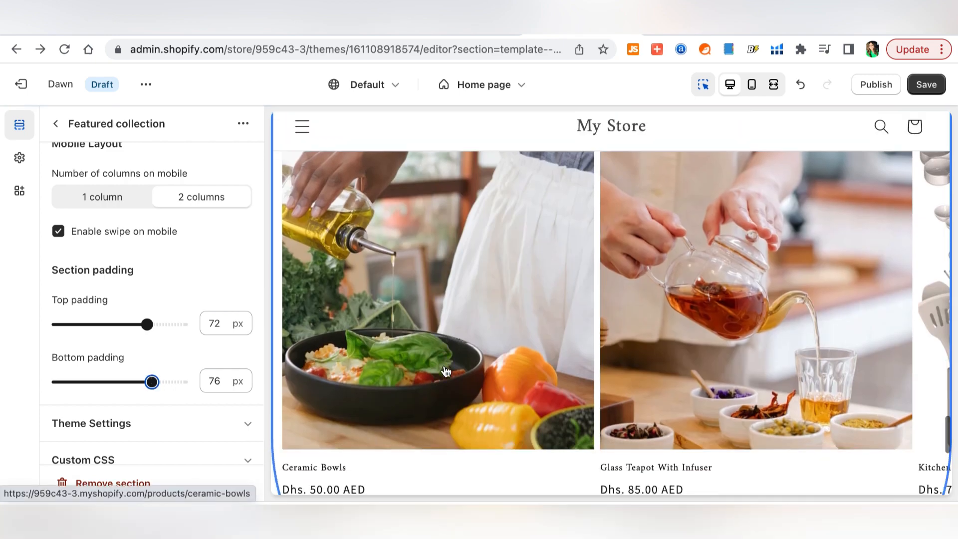
{"action": "scroll", "coordinate": [446, 371], "scroll_direction": "down", "scroll_amount": 5}
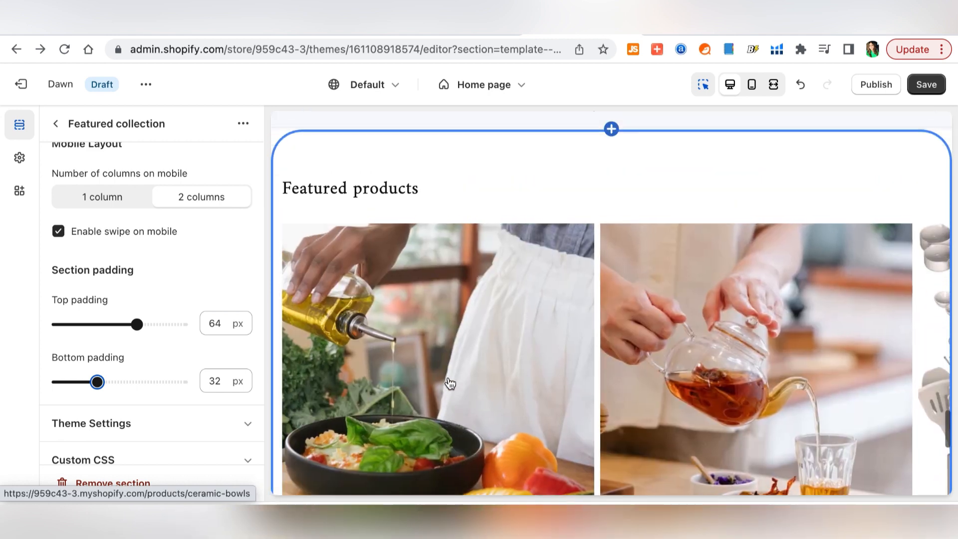
{"action": "scroll", "coordinate": [196, 258], "scroll_direction": "up", "scroll_amount": 6}
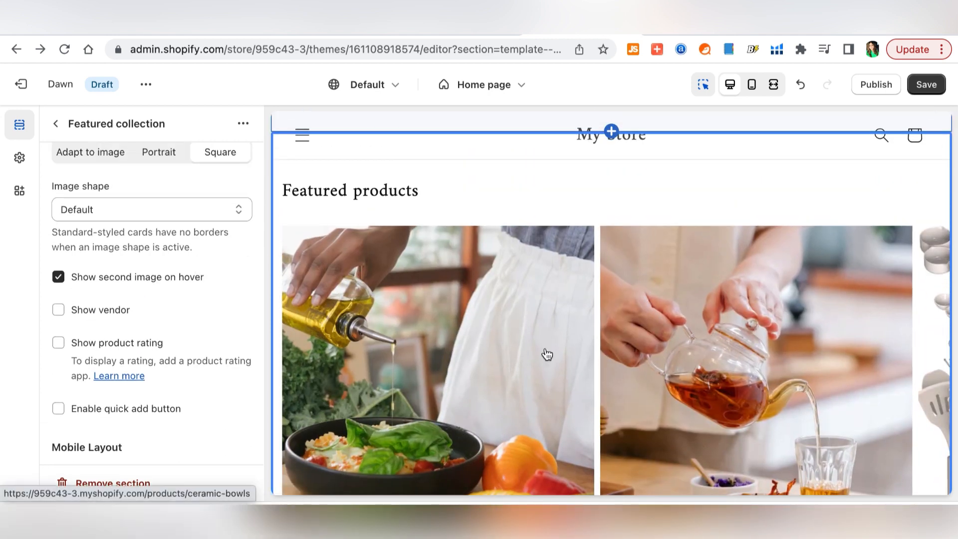
{"action": "left_click", "coordinate": [926, 86]}
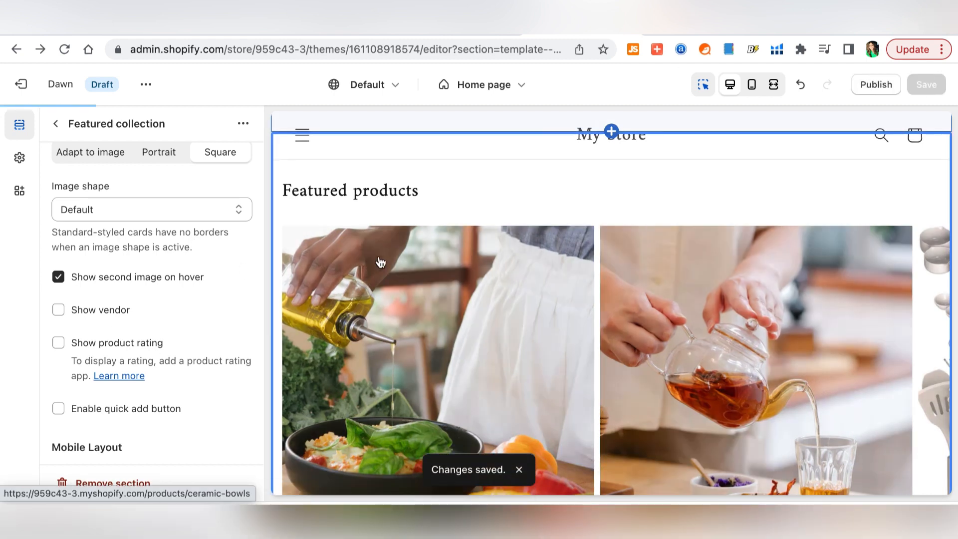
{"action": "scroll", "coordinate": [214, 302], "scroll_direction": "up", "scroll_amount": 10}
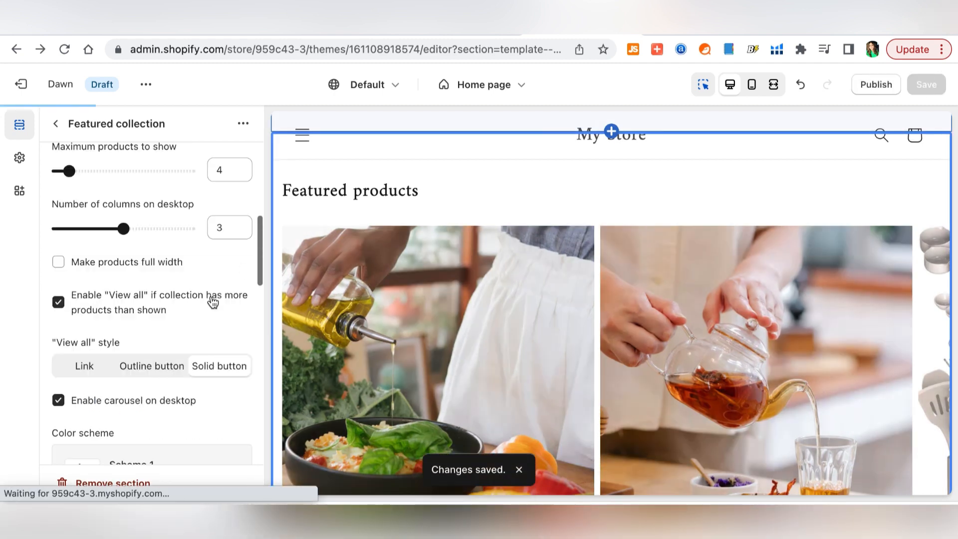
{"action": "left_click", "coordinate": [58, 124]}
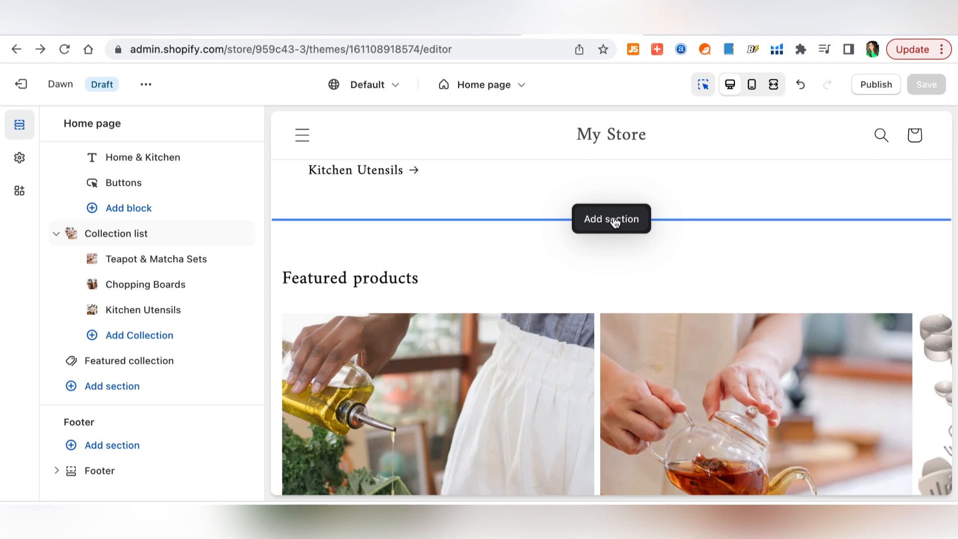
- Add a Multicolumn section to the home page and select its first column
{"action": "left_click", "coordinate": [615, 223]}
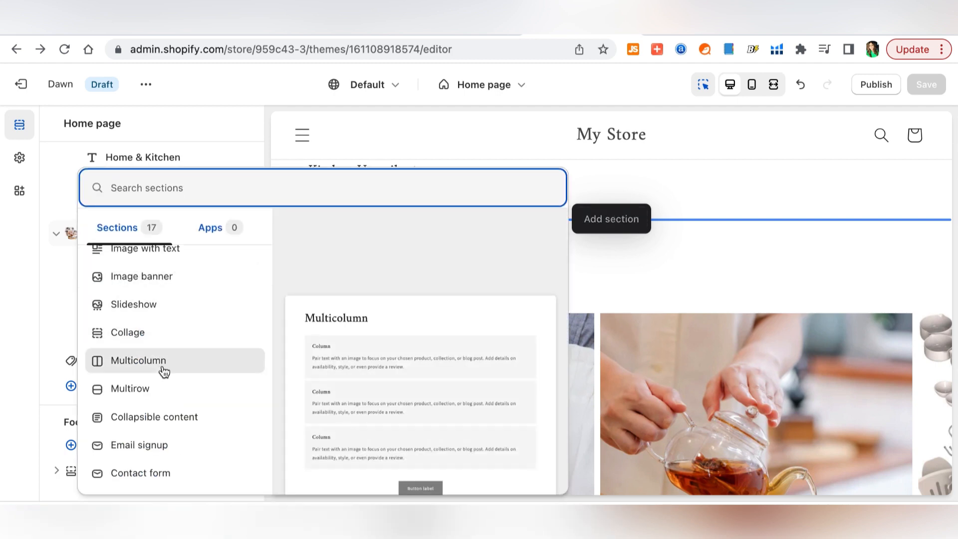
{"action": "left_click", "coordinate": [164, 370]}
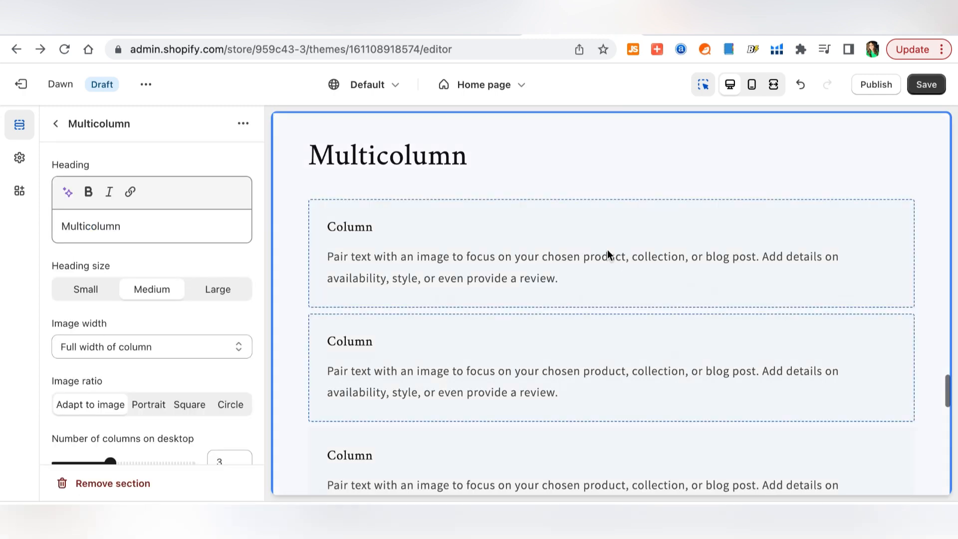
{"action": "scroll", "coordinate": [607, 250], "scroll_direction": "down", "scroll_amount": 5}
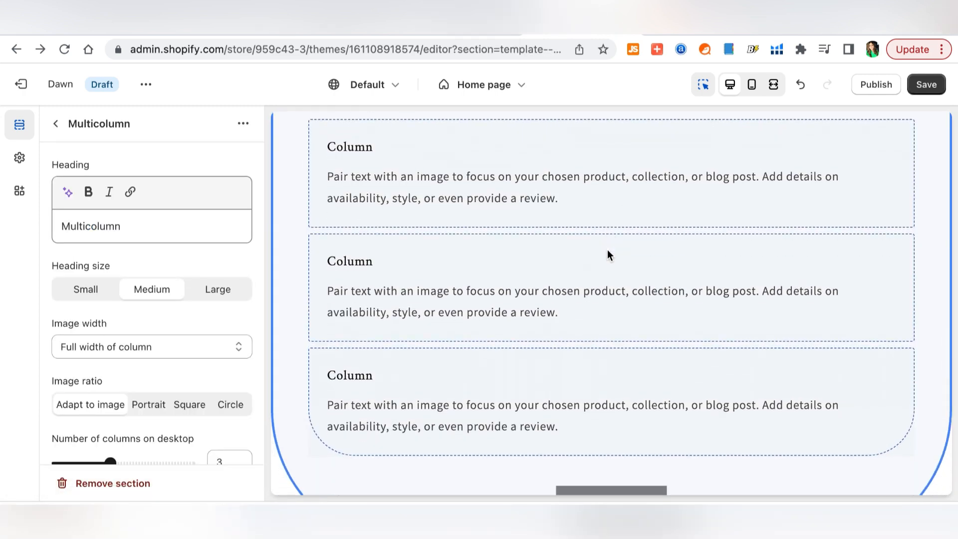
{"action": "scroll", "coordinate": [608, 255], "scroll_direction": "up", "scroll_amount": 5}
{"action": "left_click", "coordinate": [561, 261]}
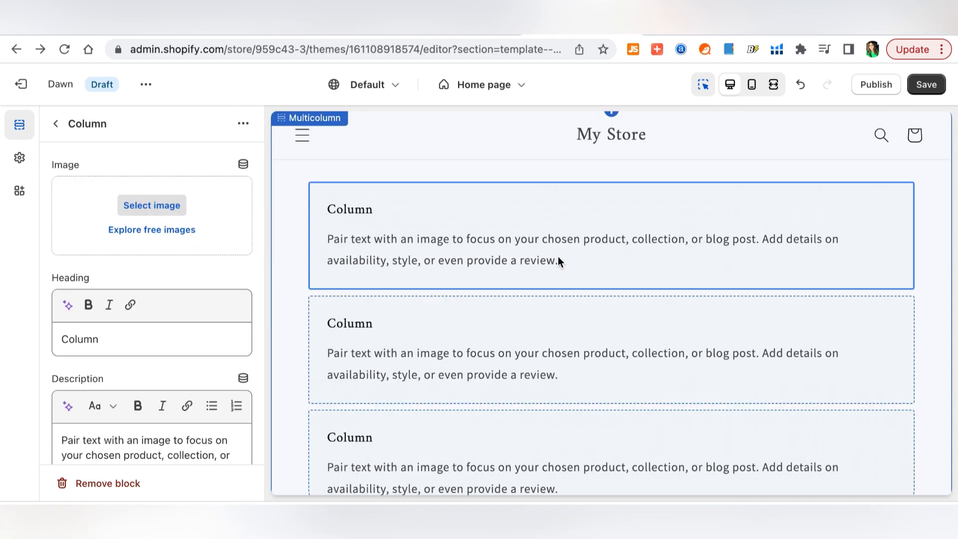
- Give the first column the plant-shelf photo found by searching free images for 'kitchen decor'
{"action": "left_click", "coordinate": [165, 231]}
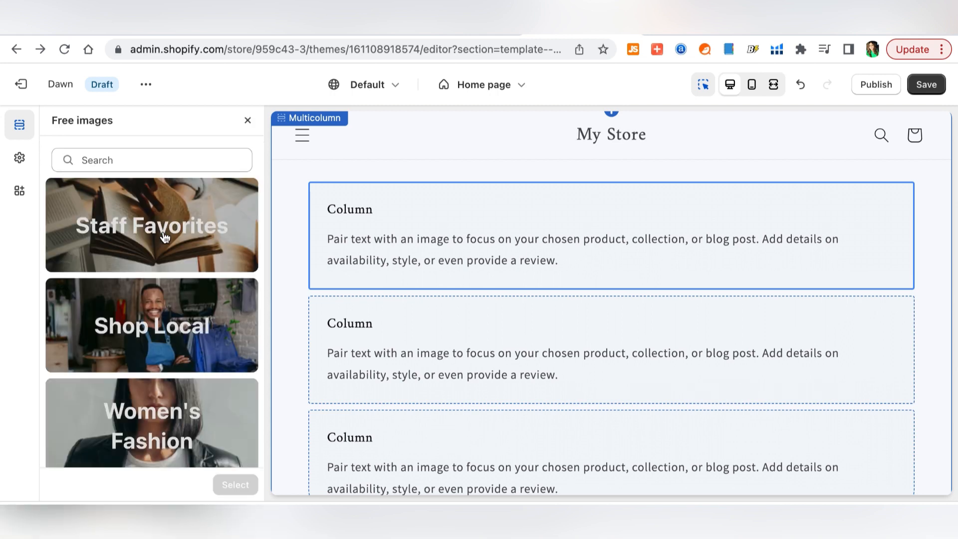
{"action": "left_click", "coordinate": [137, 159]}
{"action": "type", "text": "kitc"}
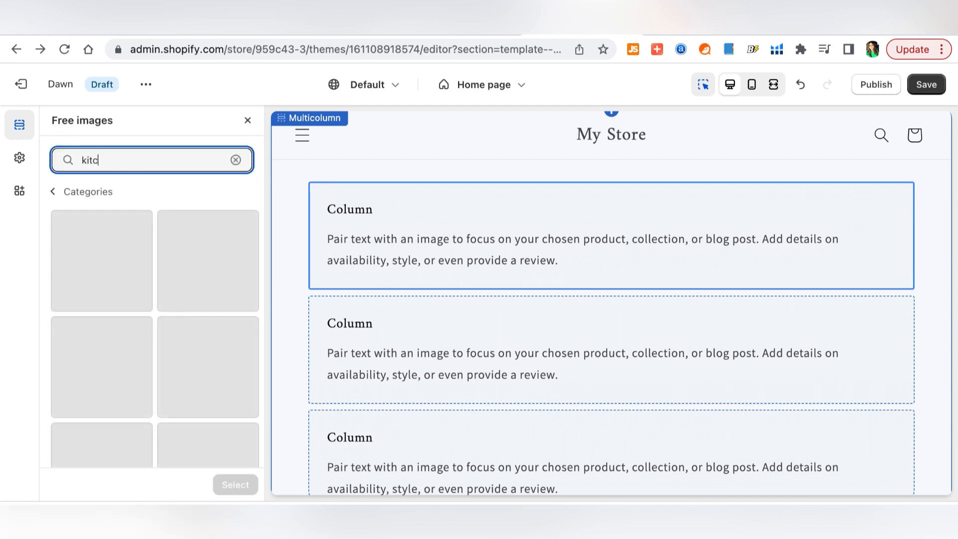
{"action": "type", "text": "hen decor"}
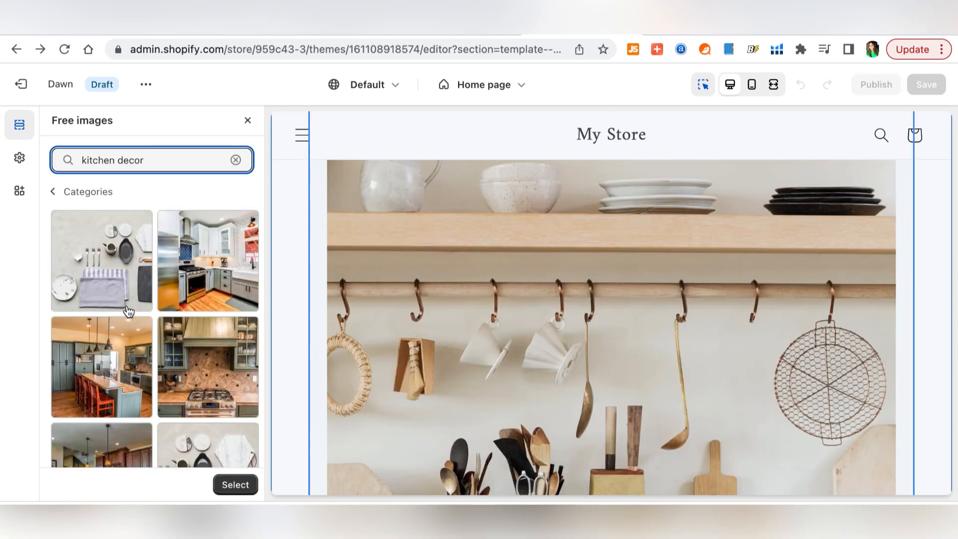
{"action": "scroll", "coordinate": [139, 311], "scroll_direction": "down", "scroll_amount": 1}
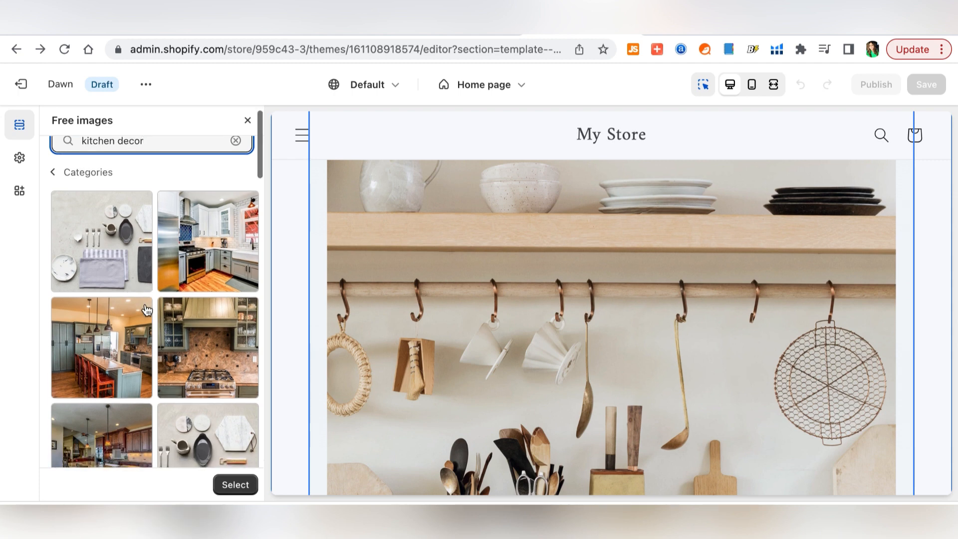
{"action": "scroll", "coordinate": [146, 310], "scroll_direction": "down", "scroll_amount": 3}
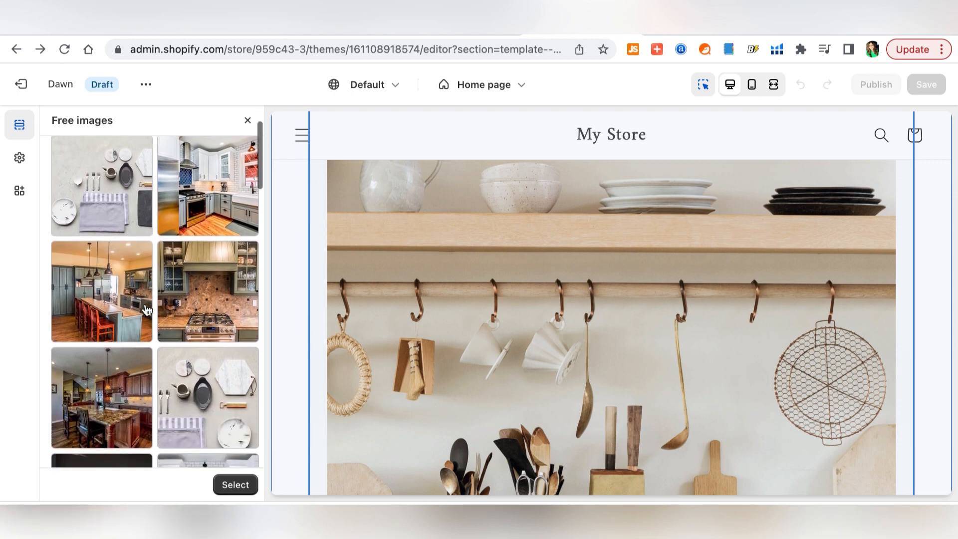
{"action": "scroll", "coordinate": [146, 310], "scroll_direction": "down", "scroll_amount": 5}
{"action": "left_click", "coordinate": [215, 271]}
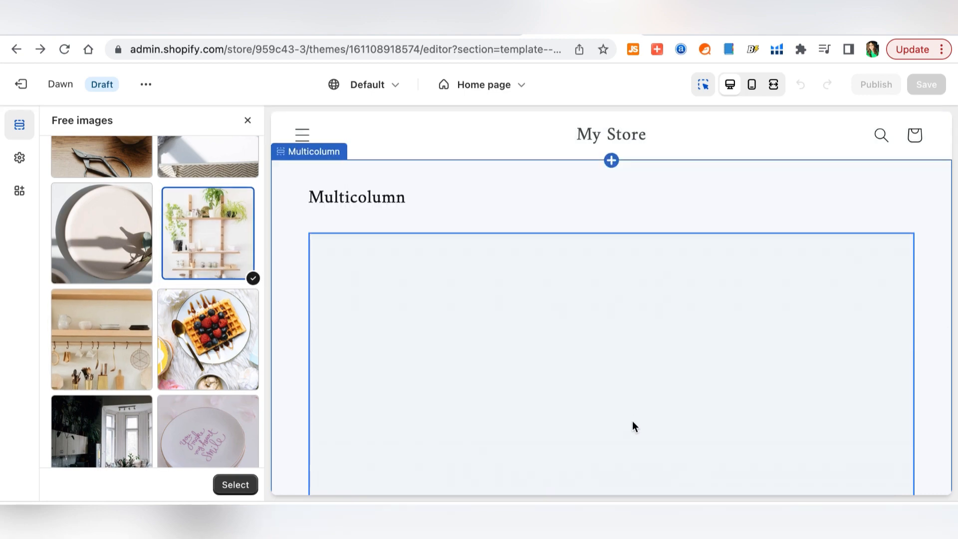
{"action": "scroll", "coordinate": [633, 421], "scroll_direction": "down", "scroll_amount": 10}
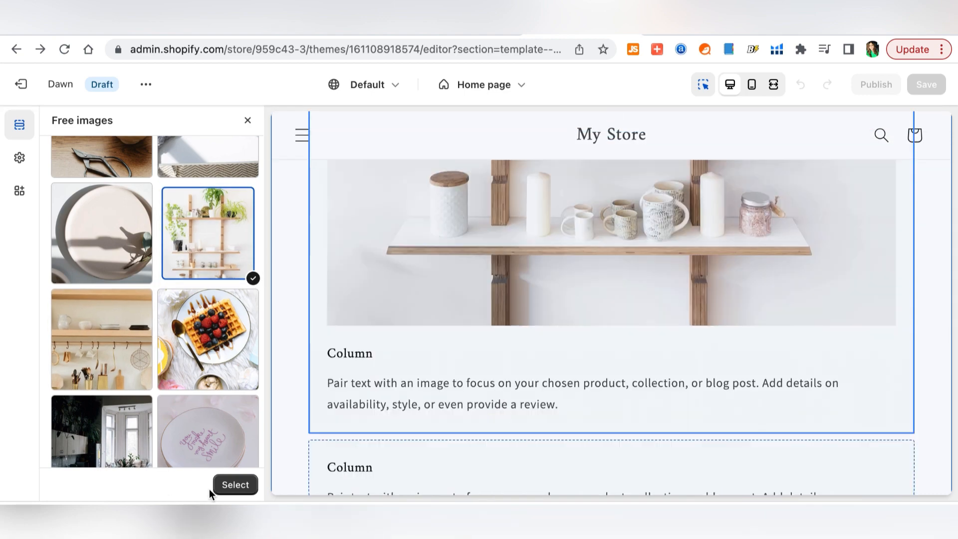
{"action": "left_click", "coordinate": [229, 485]}
- Title the column 'Kitchen Decorating Inspiration' and use the third AI-generated description suggestion
{"action": "double_click", "coordinate": [126, 380]}
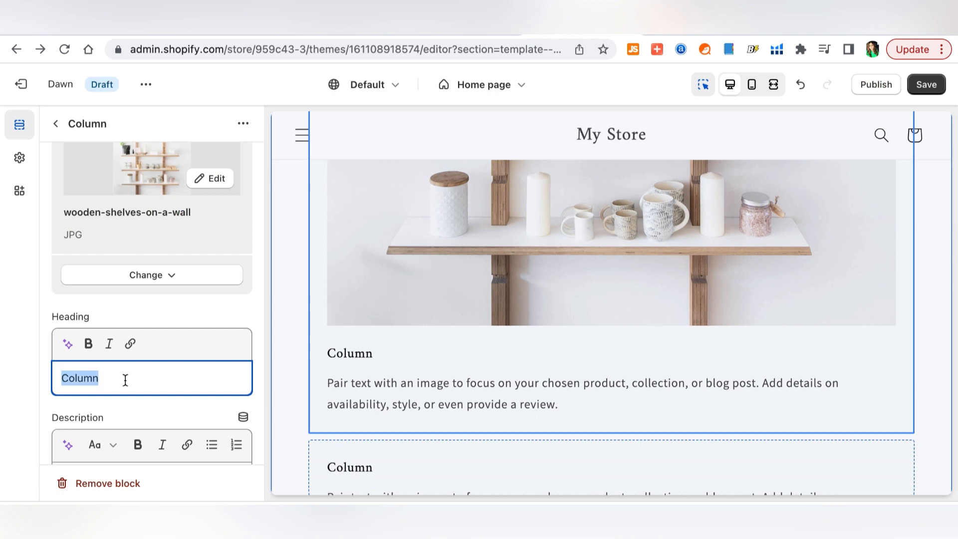
{"action": "type", "text": "Kitchen Deco"}
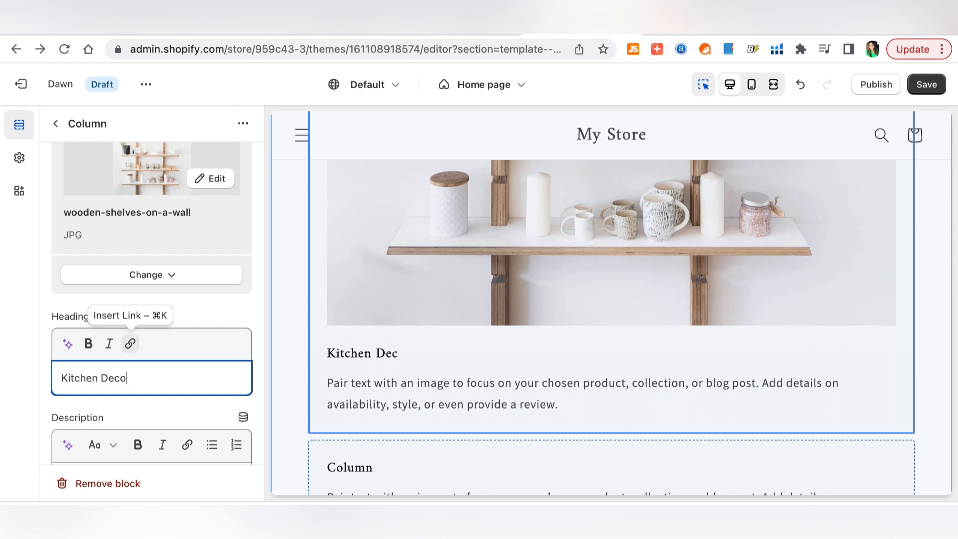
{"action": "type", "text": "rating Inspiration"}
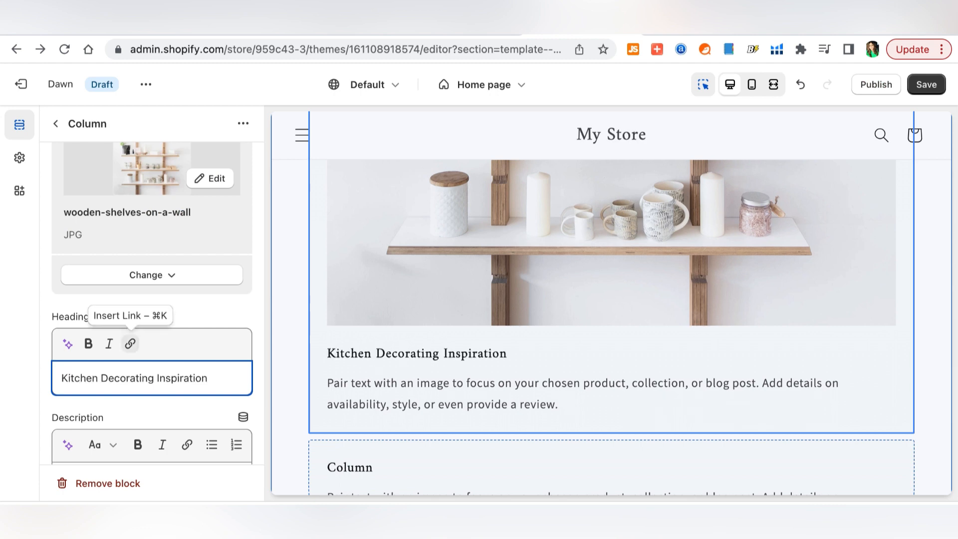
{"action": "left_click", "coordinate": [62, 280]}
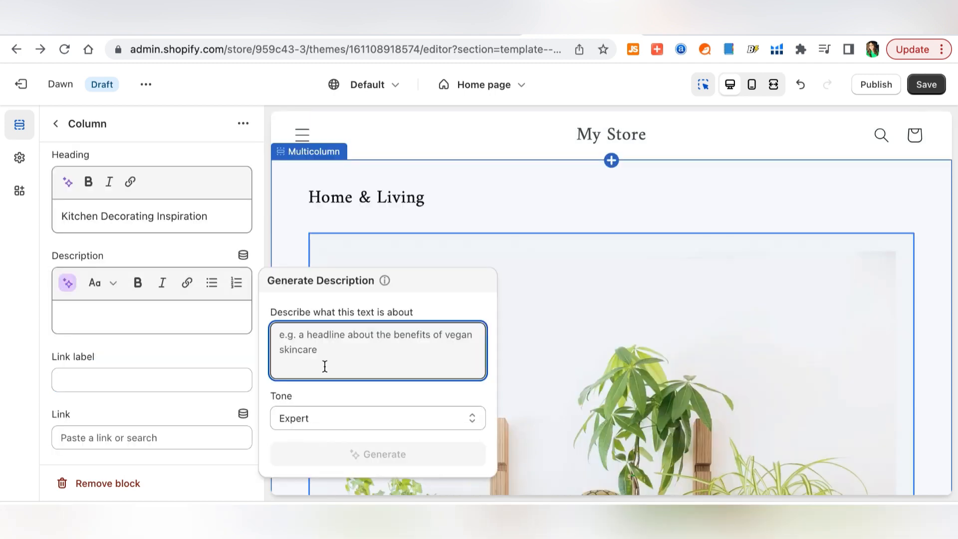
{"action": "type", "text": "Kitchen Decorating Inspiration"}
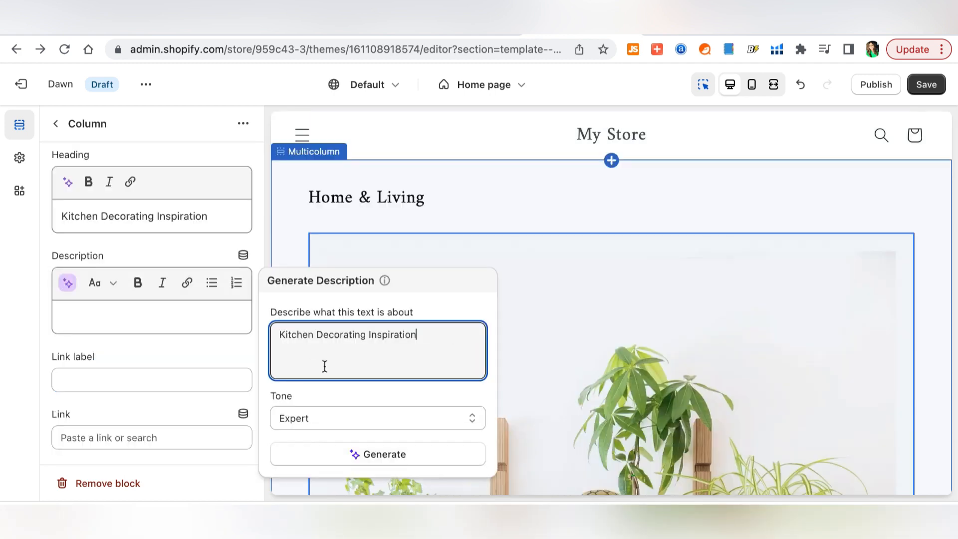
{"action": "left_click", "coordinate": [398, 454]}
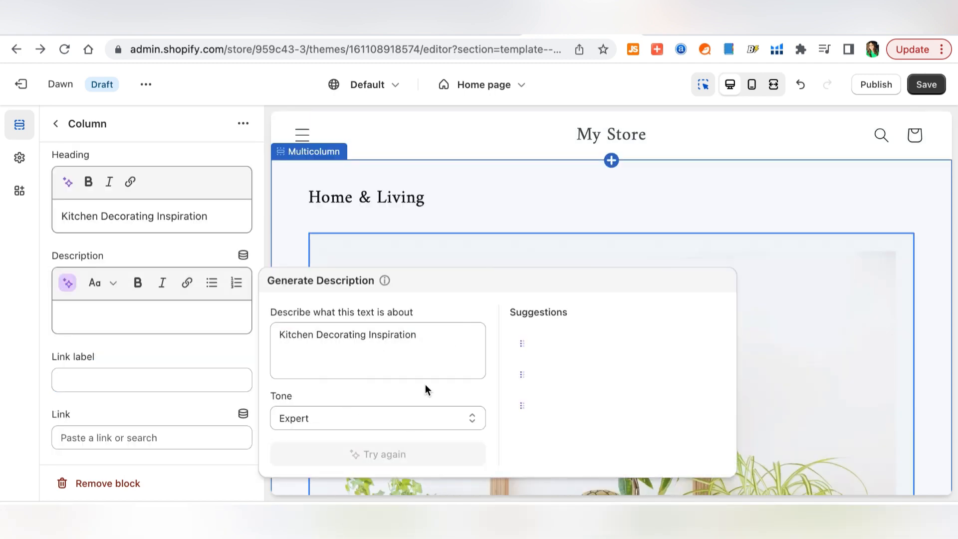
{"action": "left_click", "coordinate": [658, 466]}
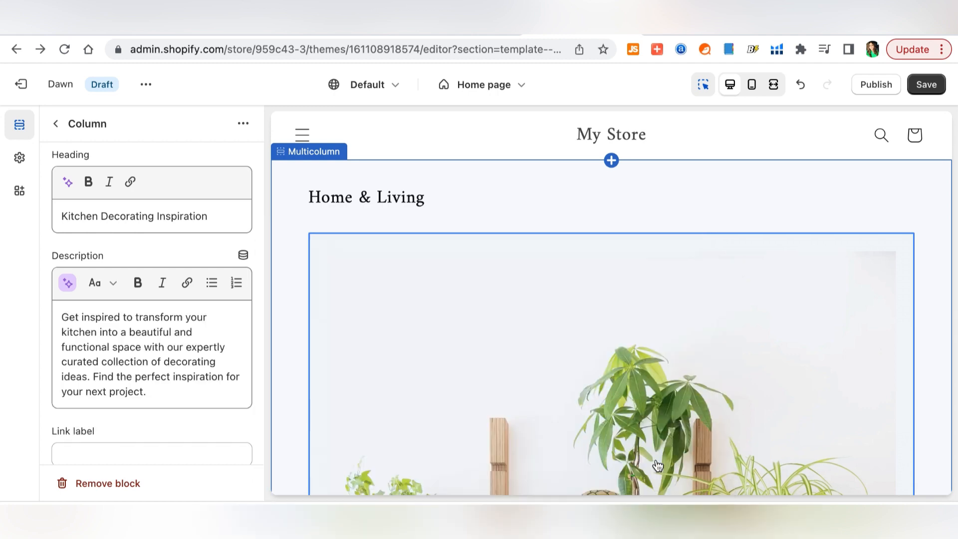
{"action": "scroll", "coordinate": [180, 356], "scroll_direction": "down", "scroll_amount": 1}
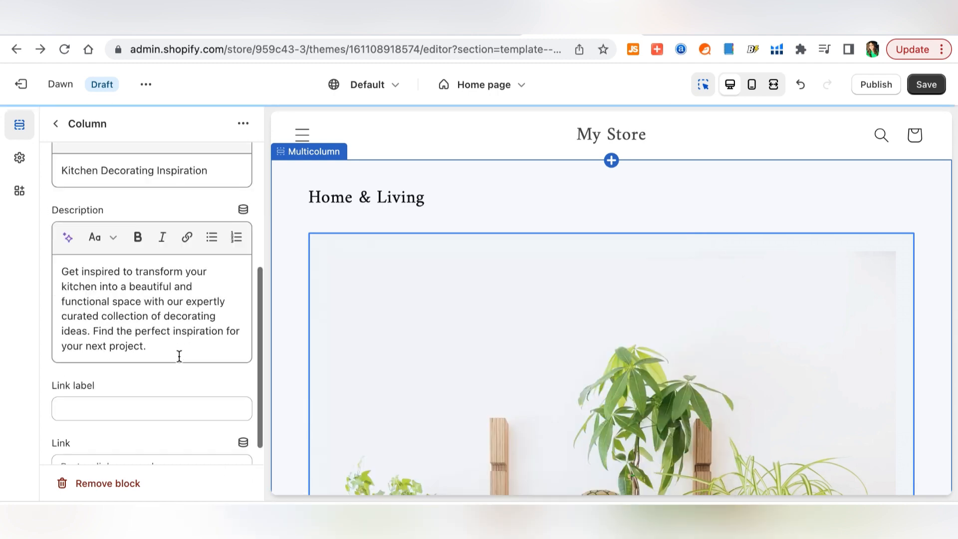
{"action": "scroll", "coordinate": [179, 356], "scroll_direction": "down", "scroll_amount": 1}
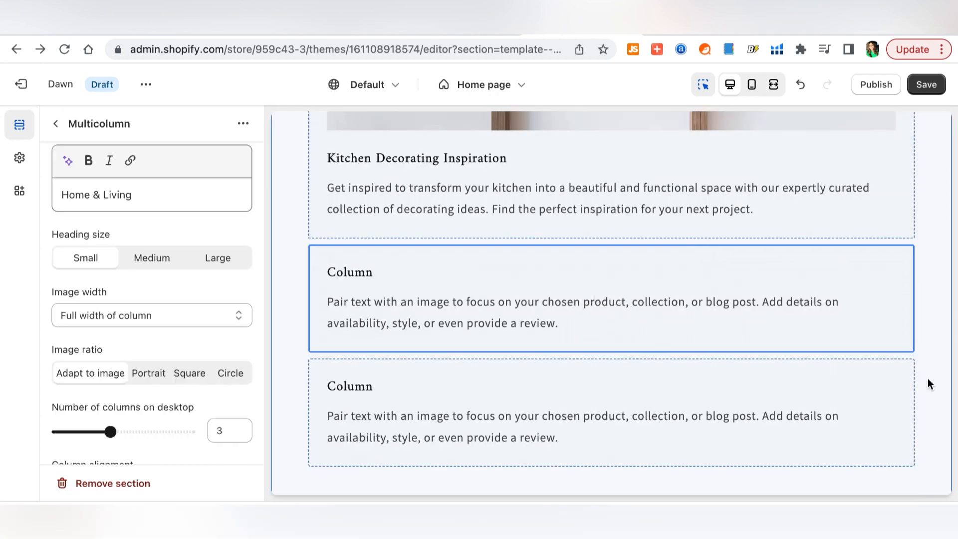
{"action": "left_click", "coordinate": [496, 325]}
- Give the second column a free food photo, the heading Recipes, and a generated description
{"action": "left_click", "coordinate": [155, 203]}
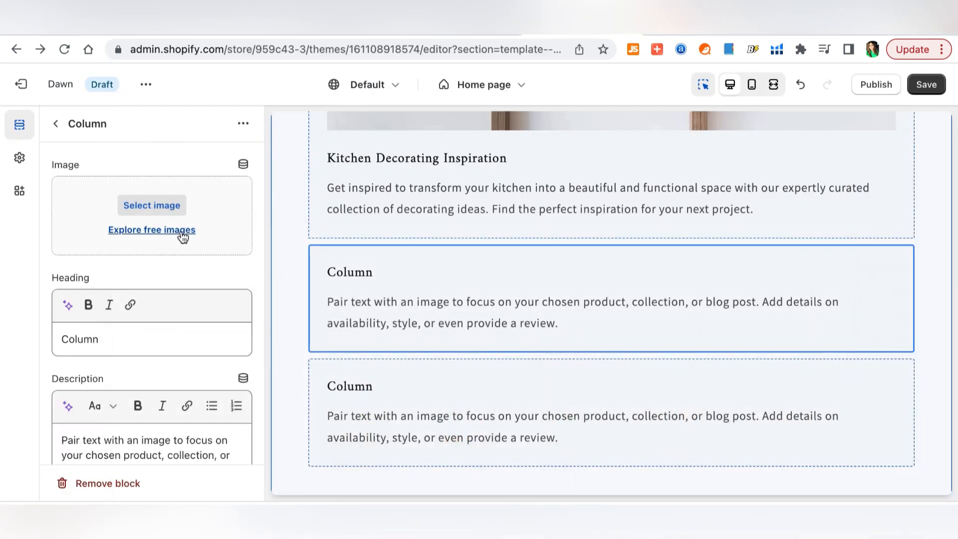
{"action": "left_click", "coordinate": [182, 235]}
{"action": "left_click", "coordinate": [150, 158]}
{"action": "type", "text": "food"}
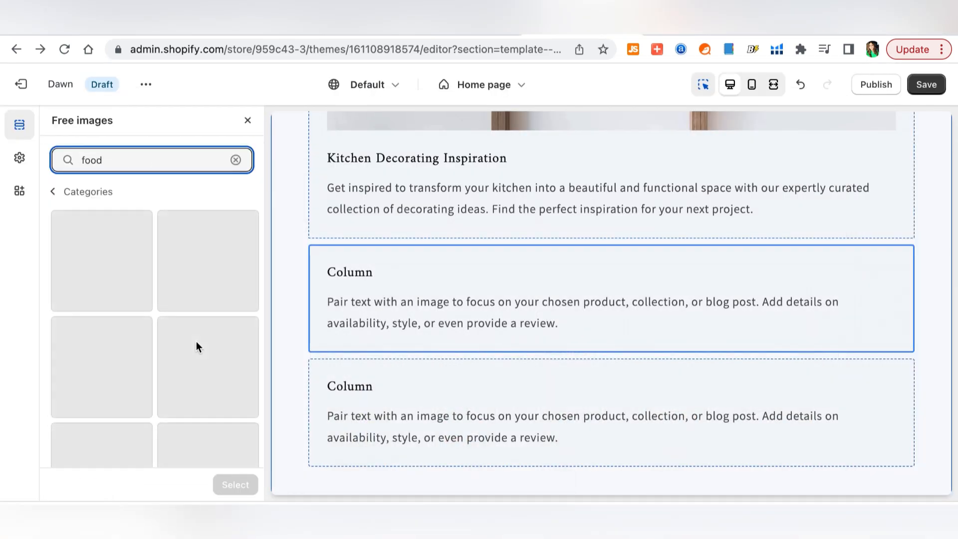
{"action": "left_click", "coordinate": [196, 343]}
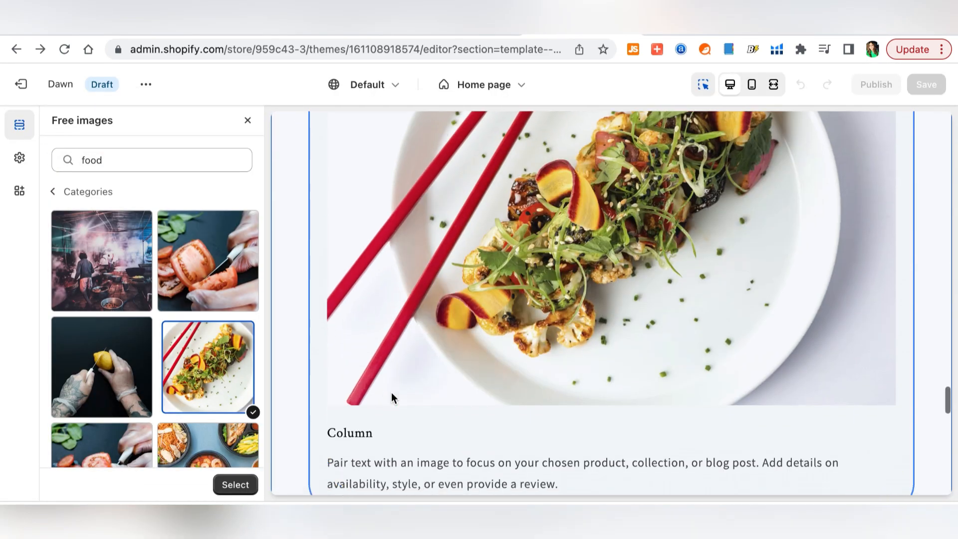
{"action": "double_click", "coordinate": [352, 362]}
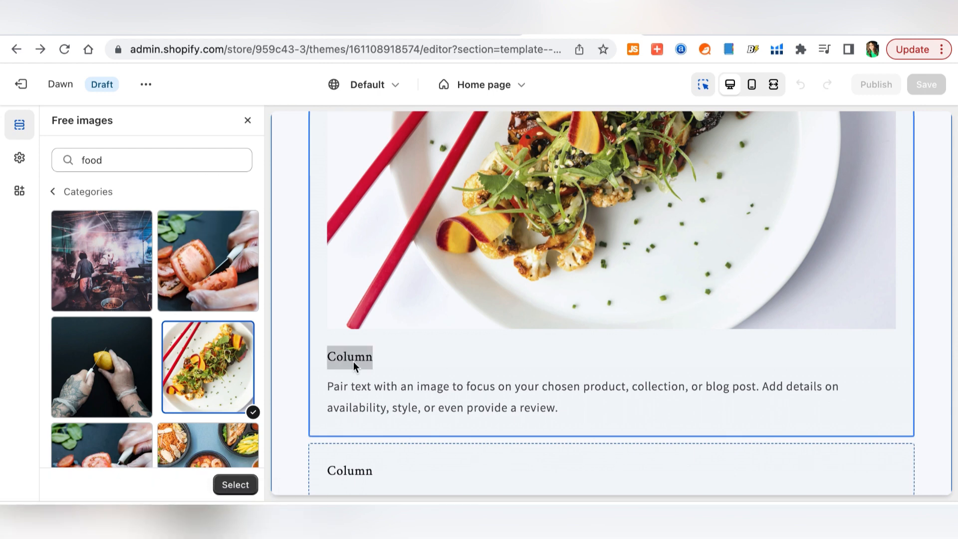
{"action": "left_click", "coordinate": [242, 487]}
{"action": "double_click", "coordinate": [102, 368]}
{"action": "type", "text": "Recepi"}
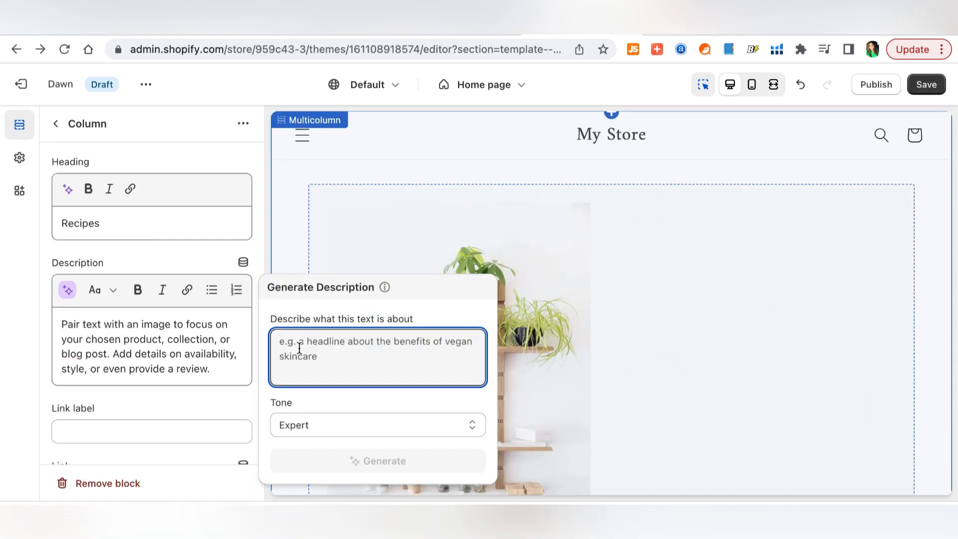
{"action": "type", "text": "Recipes"}
{"action": "left_click", "coordinate": [412, 456]}
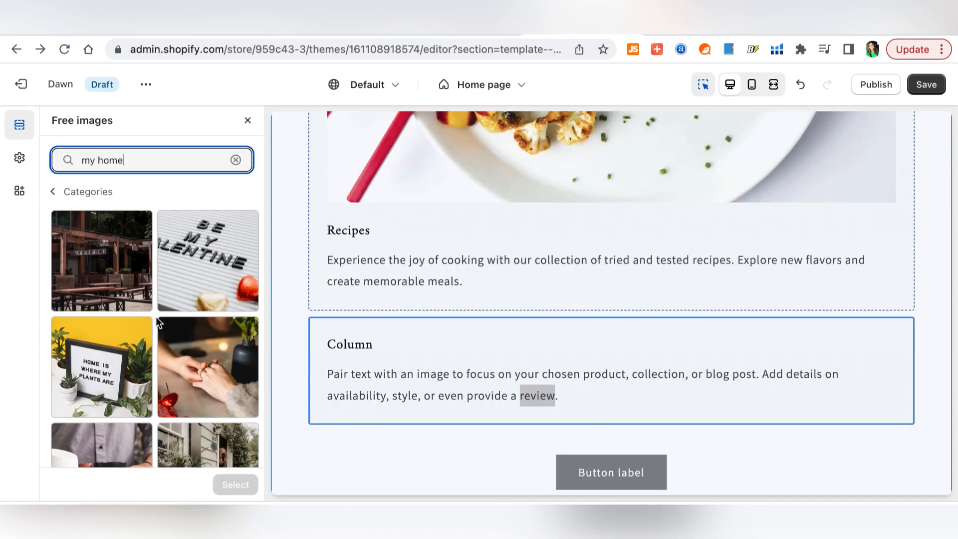
- Head the third column Our Mission and use the second generated description suggestion
{"action": "scroll", "coordinate": [150, 310], "scroll_direction": "down", "scroll_amount": 3}
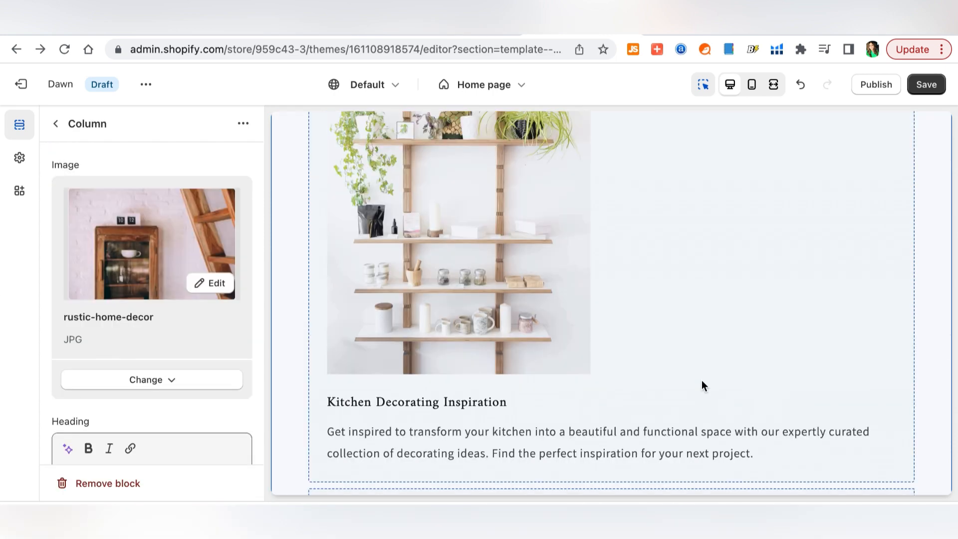
{"action": "scroll", "coordinate": [703, 385], "scroll_direction": "down", "scroll_amount": 10}
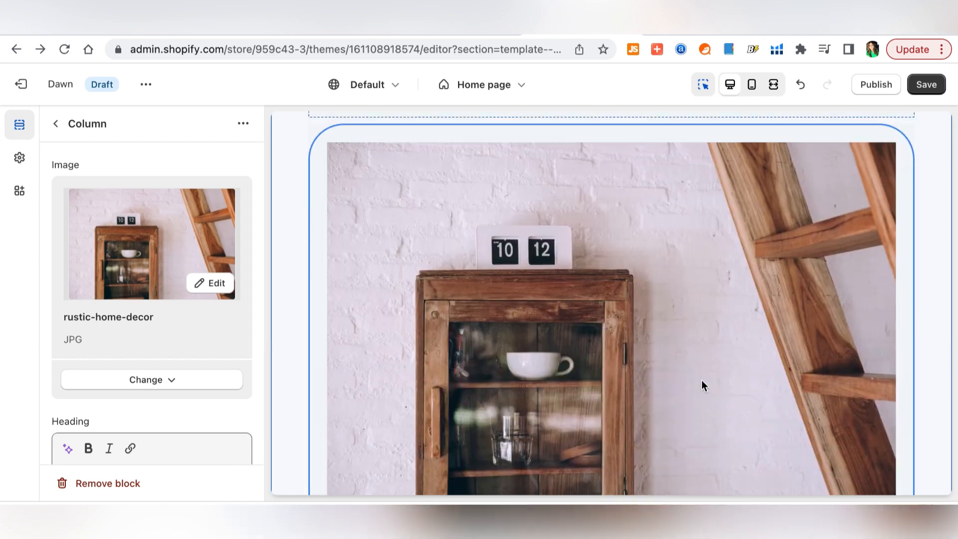
{"action": "type", "text": "Our Mission"}
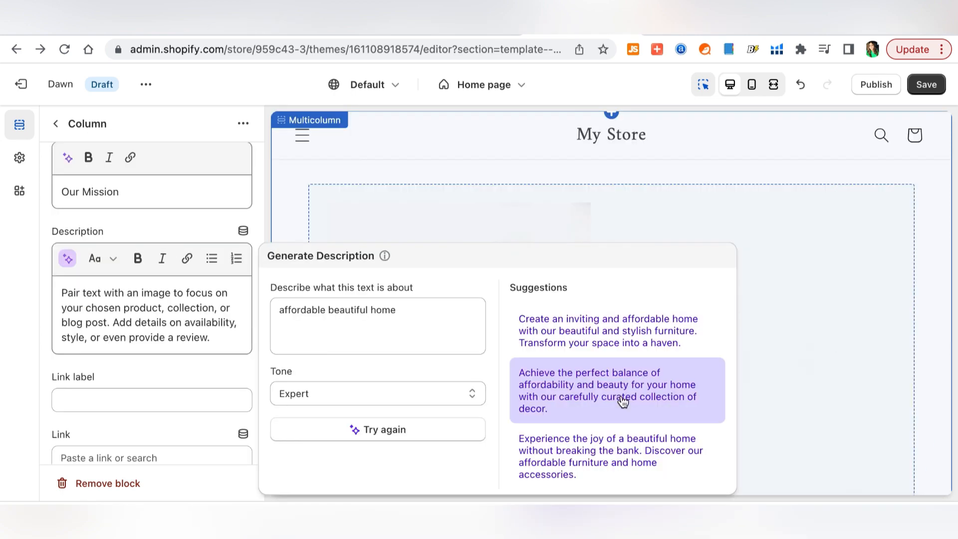
{"action": "left_click", "coordinate": [624, 402]}
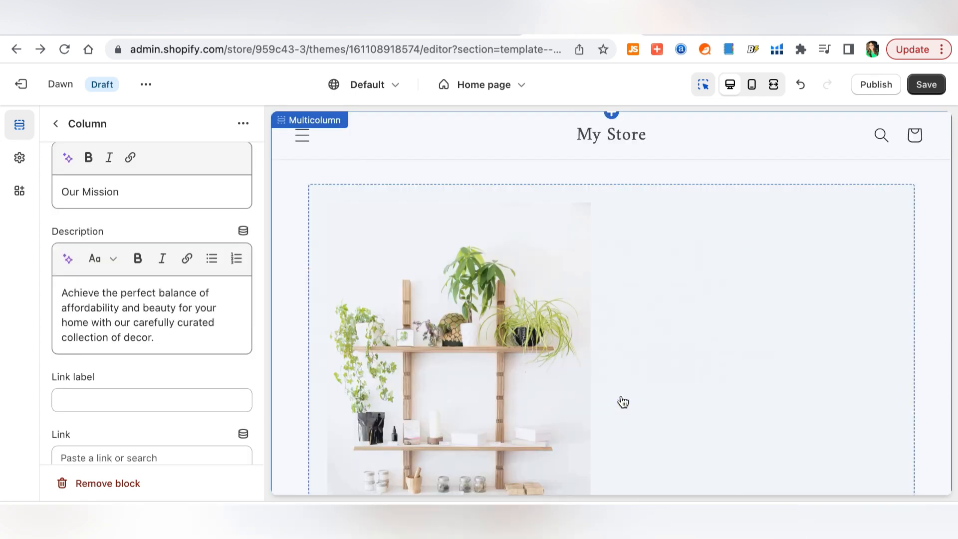
{"action": "scroll", "coordinate": [605, 398], "scroll_direction": "down", "scroll_amount": 10}
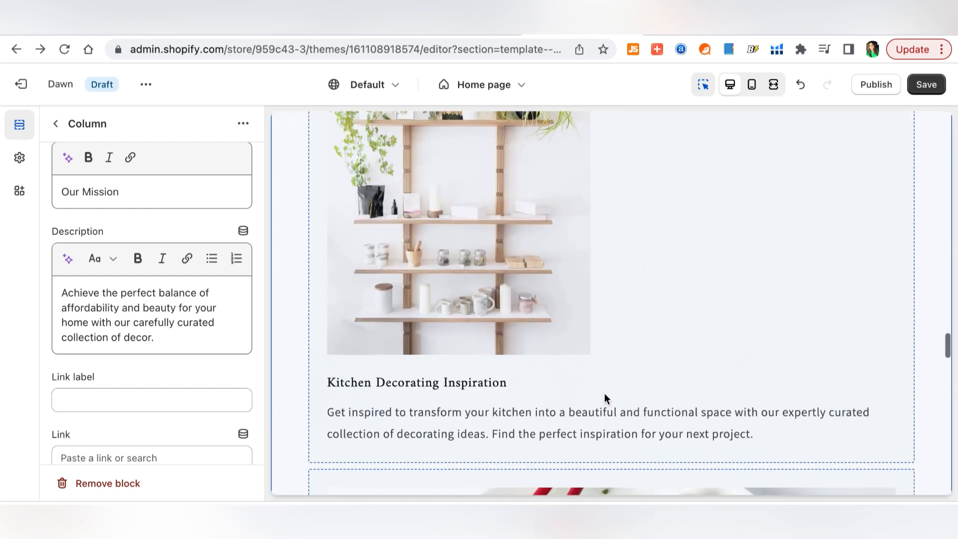
{"action": "scroll", "coordinate": [604, 393], "scroll_direction": "down", "scroll_amount": 9}
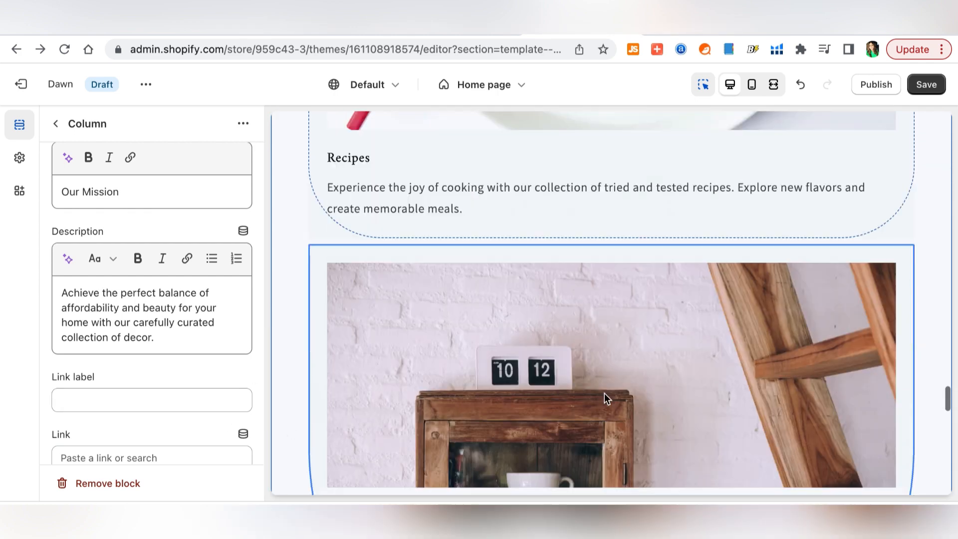
{"action": "scroll", "coordinate": [604, 393], "scroll_direction": "down", "scroll_amount": 6}
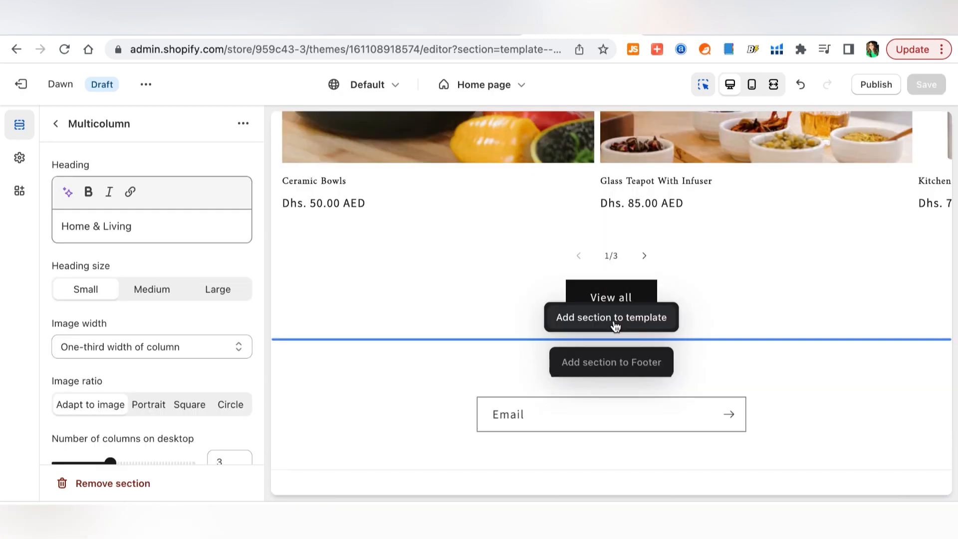
- Add an Image with text section headed How It Began and edit its paragraph
{"action": "left_click", "coordinate": [614, 321]}
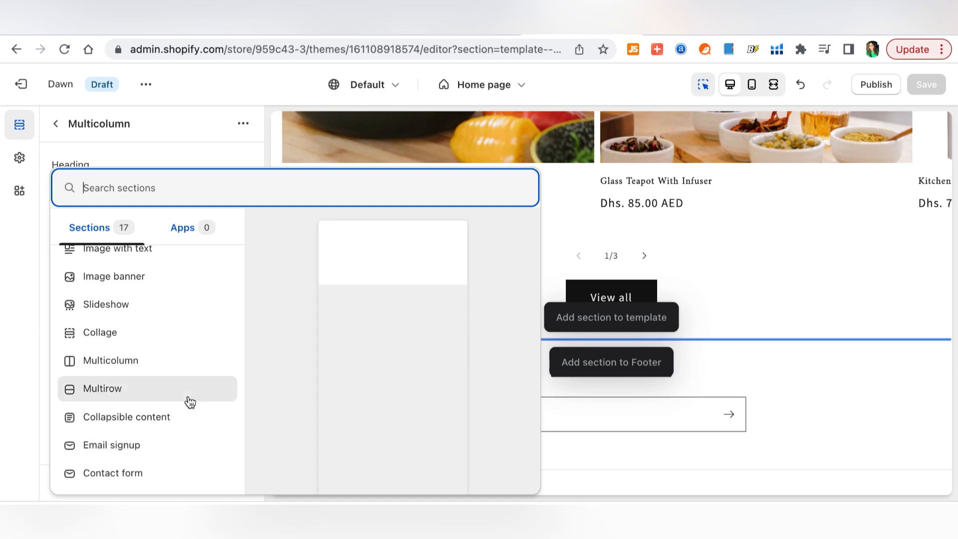
{"action": "left_click", "coordinate": [157, 340]}
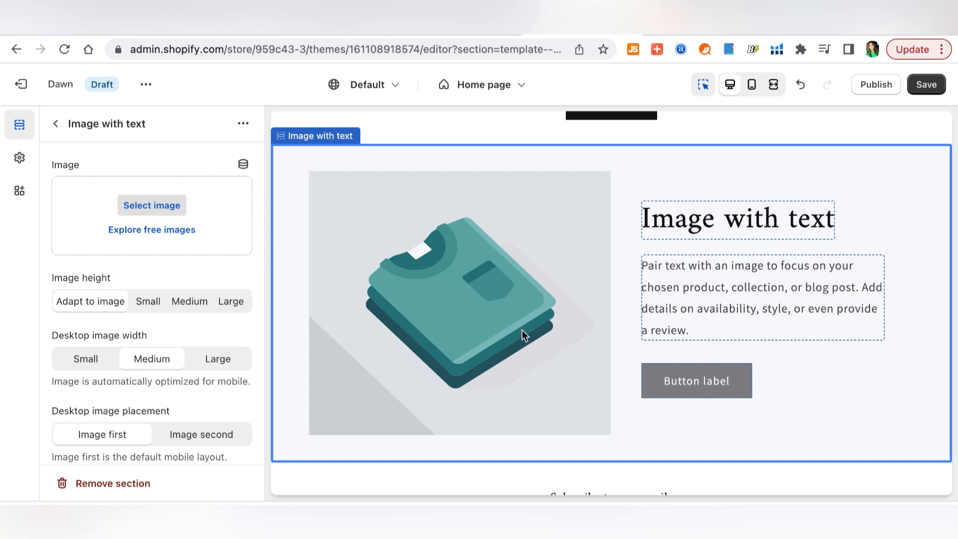
{"action": "left_click", "coordinate": [807, 206]}
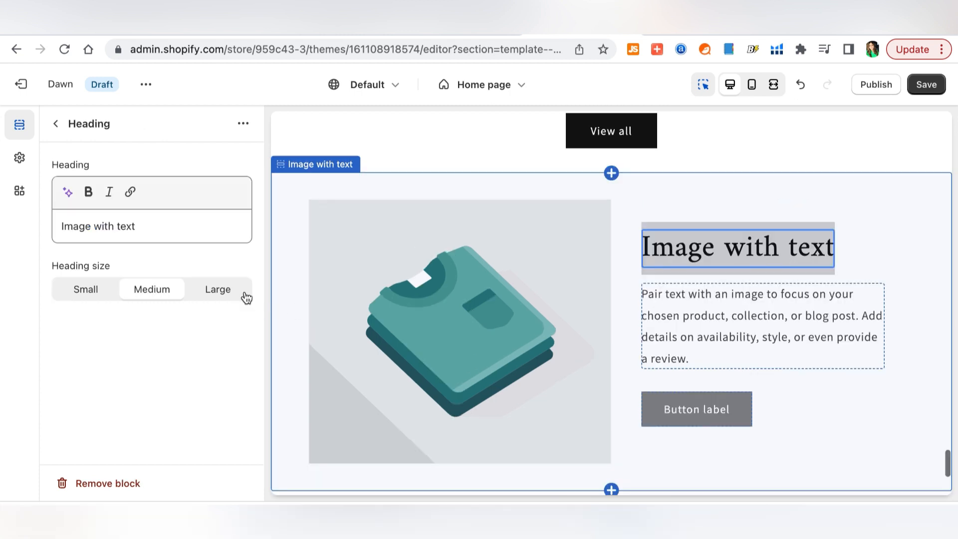
{"action": "triple_click", "coordinate": [177, 234]}
{"action": "type", "text": "How"}
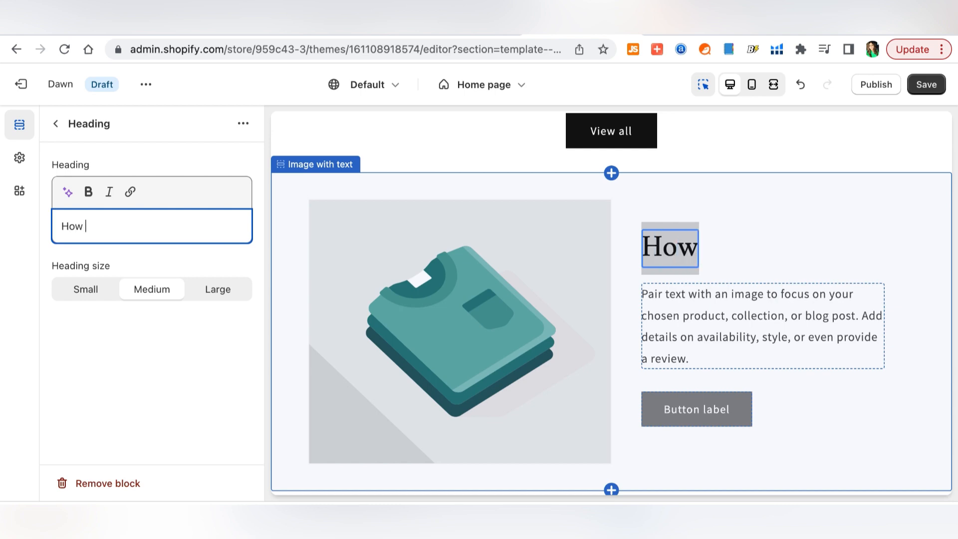
{"action": "type", "text": " It Began"}
{"action": "left_click", "coordinate": [652, 252]}
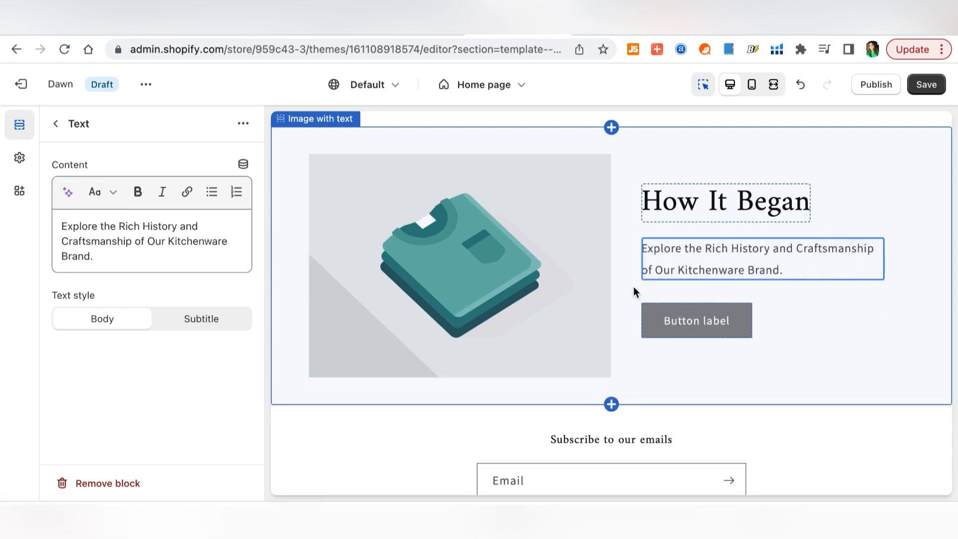
- Set the section image to the free 'kitchen' shelf photo, keeping the brand-history paragraph
{"action": "left_click", "coordinate": [450, 304]}
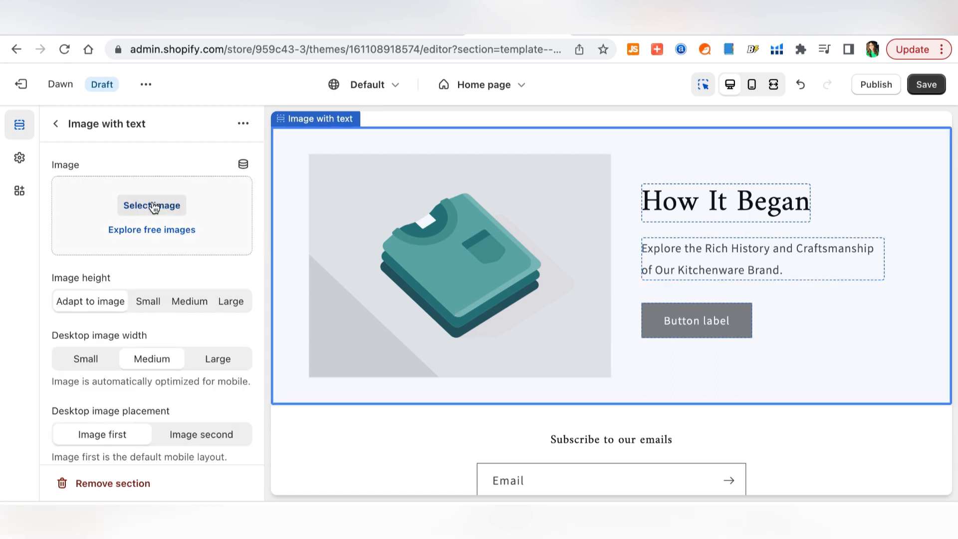
{"action": "left_click", "coordinate": [150, 231]}
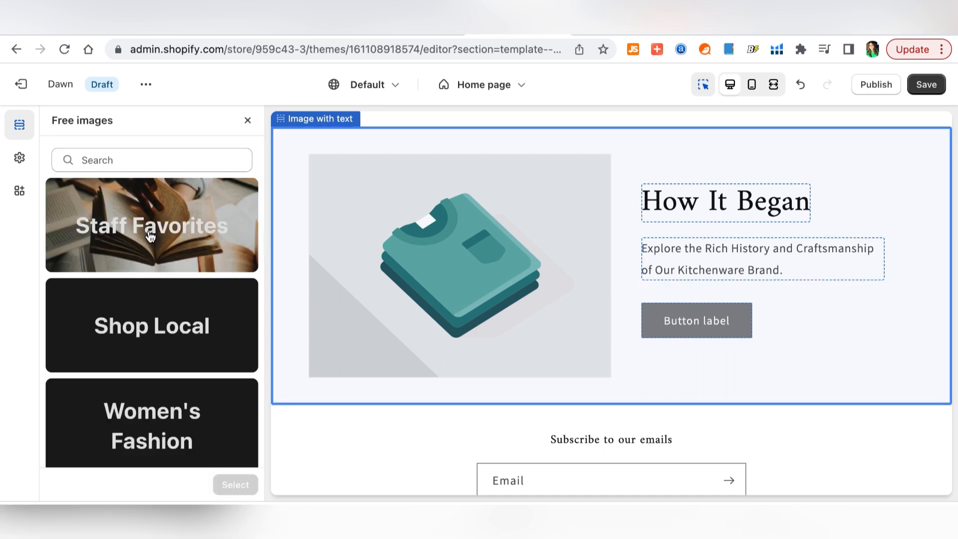
{"action": "left_click", "coordinate": [149, 160]}
{"action": "type", "text": "kitch"}
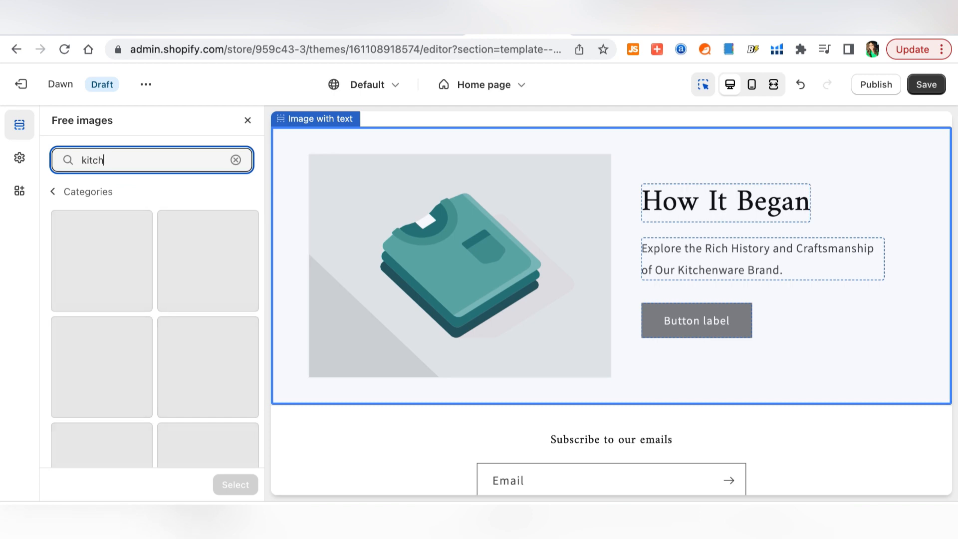
{"action": "type", "text": "en"}
{"action": "left_click", "coordinate": [101, 260]}
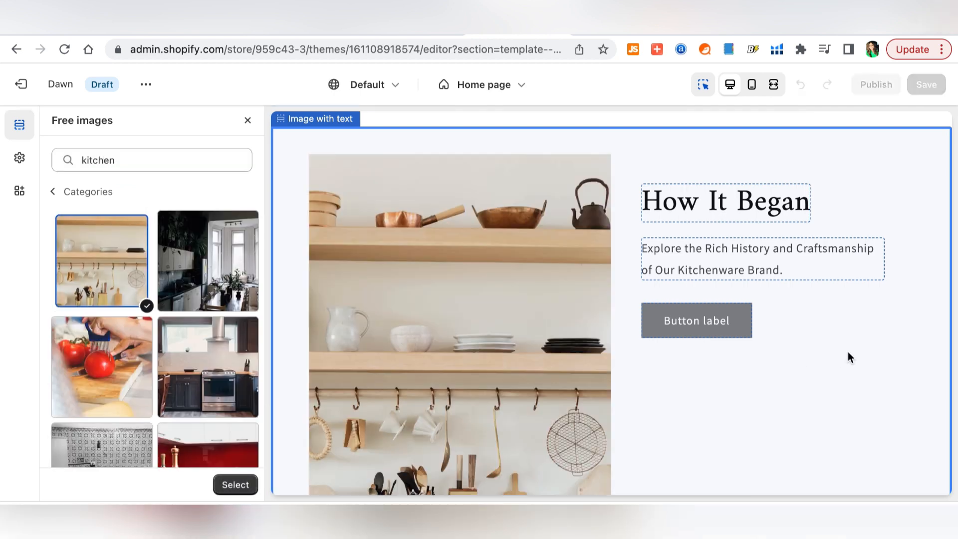
{"action": "scroll", "coordinate": [849, 352], "scroll_direction": "down", "scroll_amount": 5}
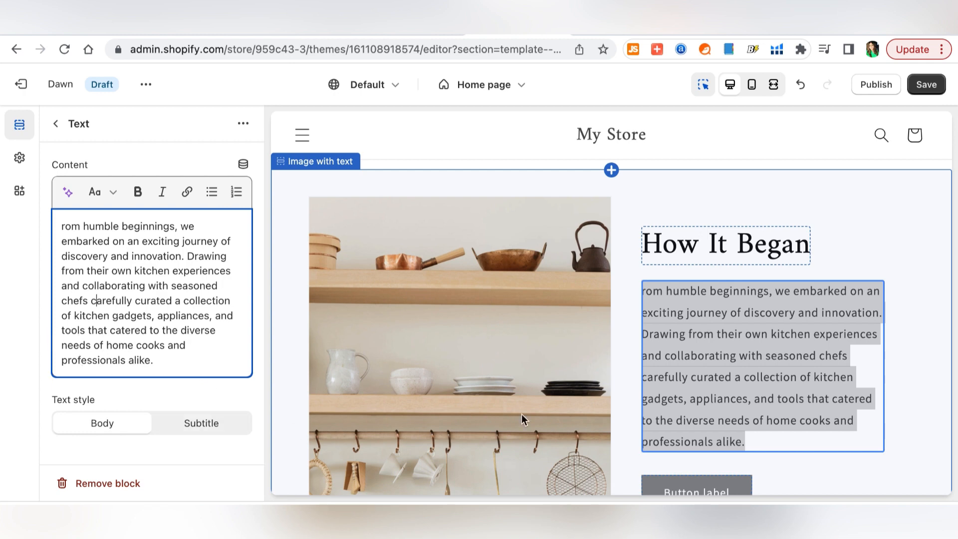
{"action": "left_click", "coordinate": [922, 418]}
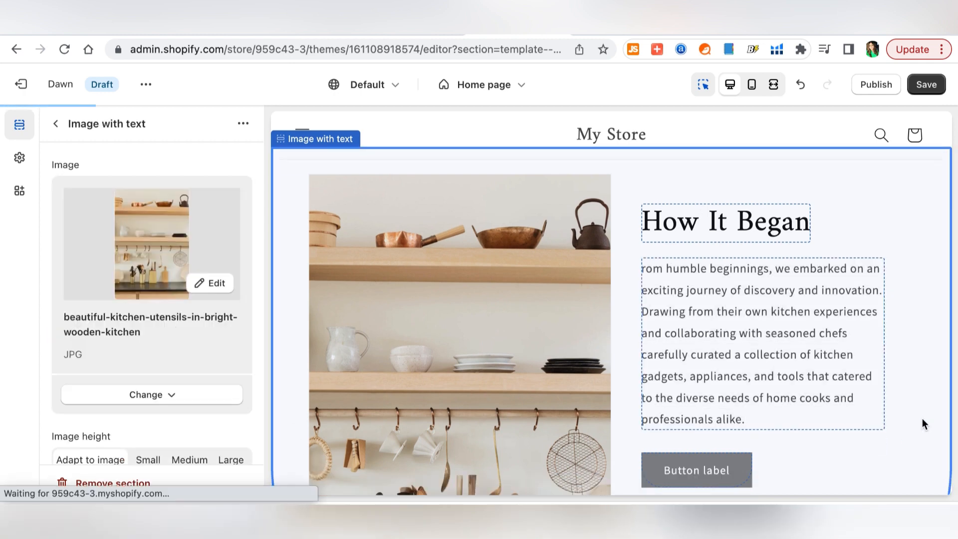
{"action": "left_click", "coordinate": [656, 265]}
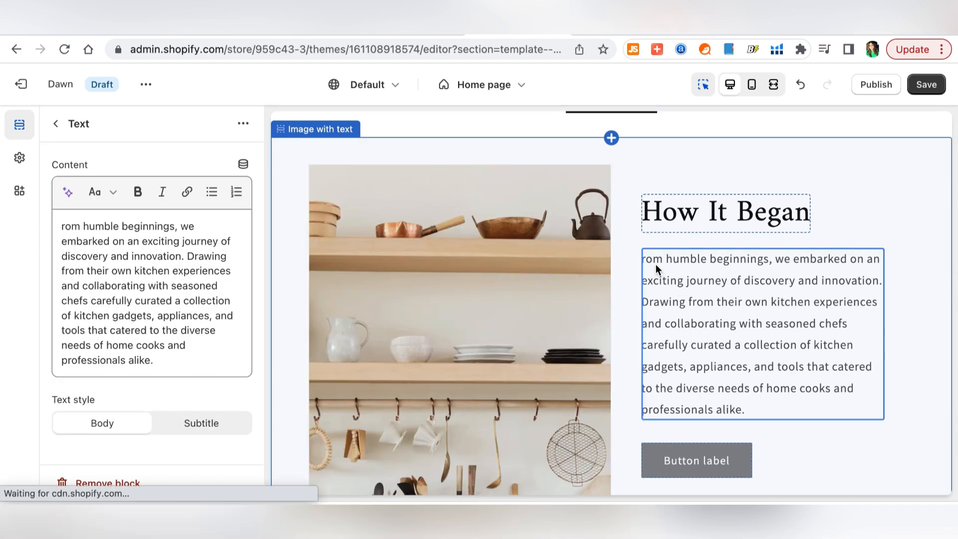
{"action": "left_click", "coordinate": [921, 406]}
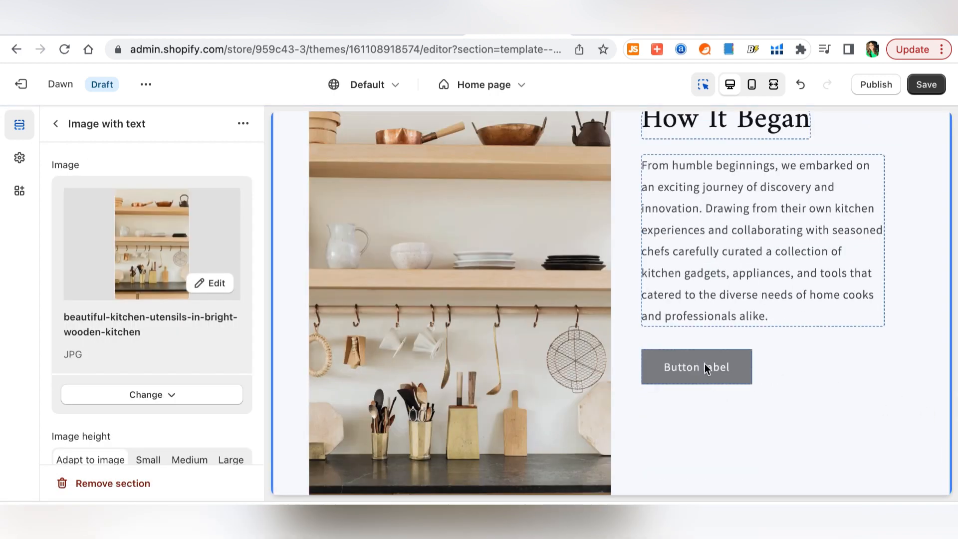
- Change the How It Began button label to SHOP, linked to Collections > Kitchen Utensils
{"action": "left_click", "coordinate": [705, 367]}
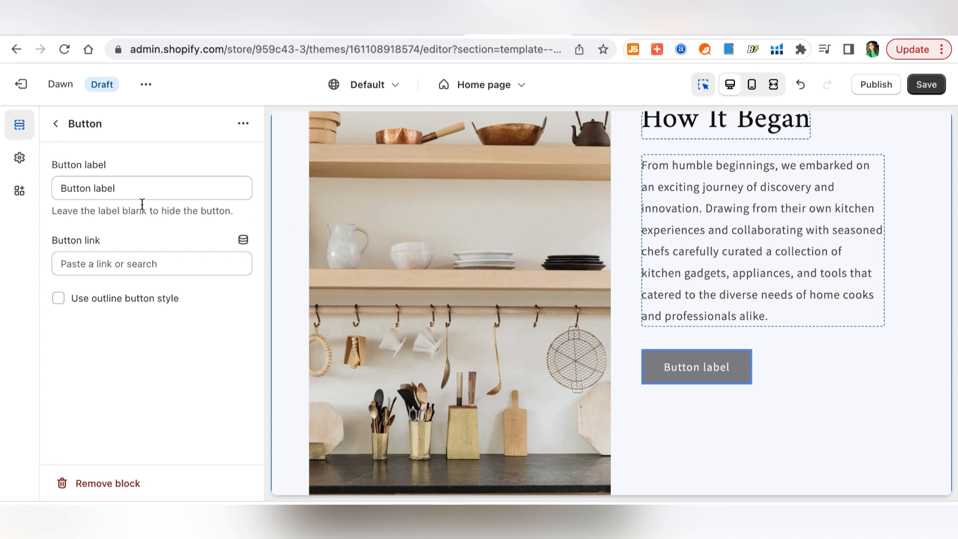
{"action": "triple_click", "coordinate": [135, 187]}
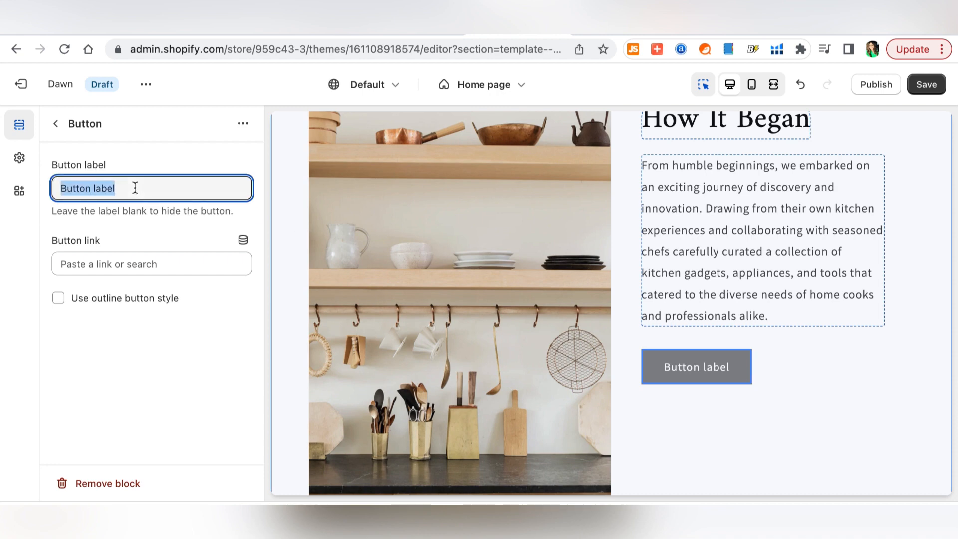
{"action": "type", "text": "S"}
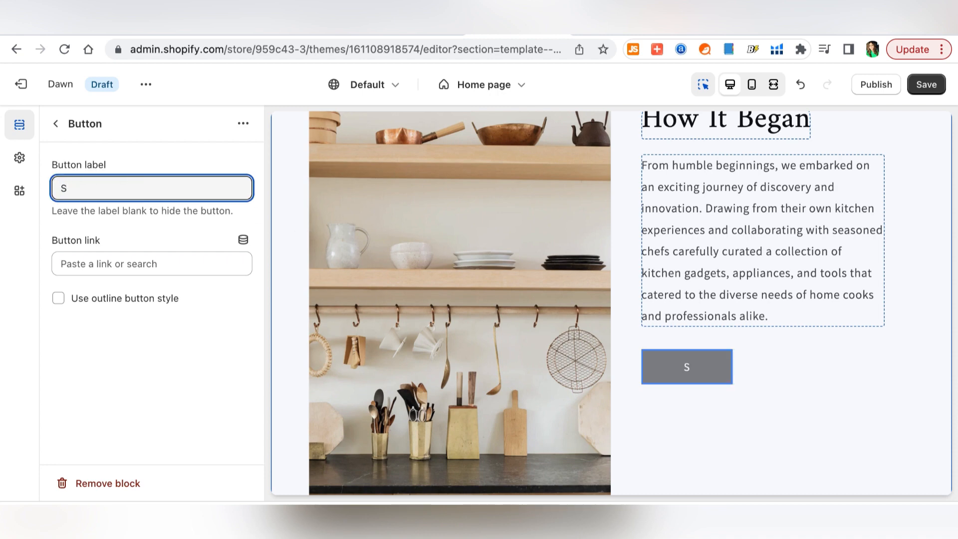
{"action": "type", "text": "HOP"}
{"action": "left_click", "coordinate": [150, 265]}
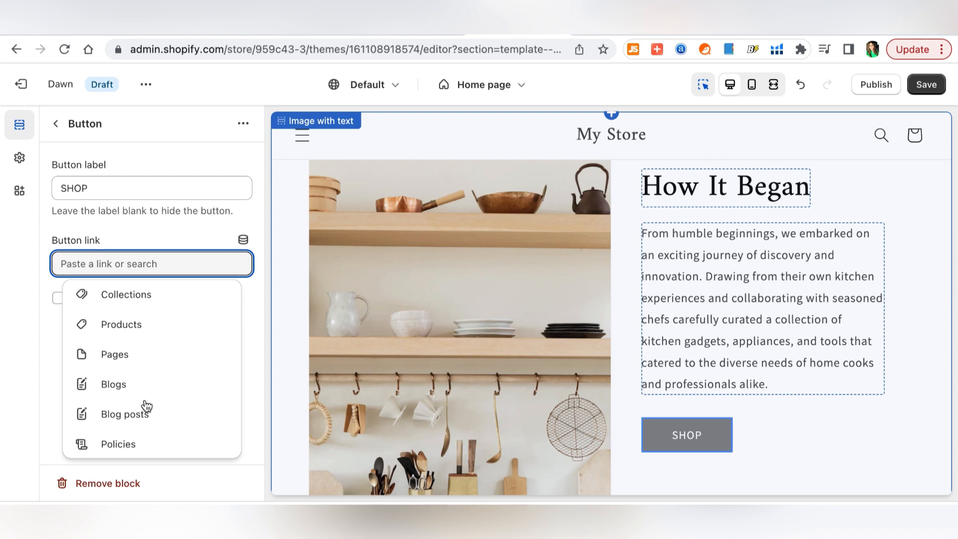
{"action": "left_click", "coordinate": [167, 297]}
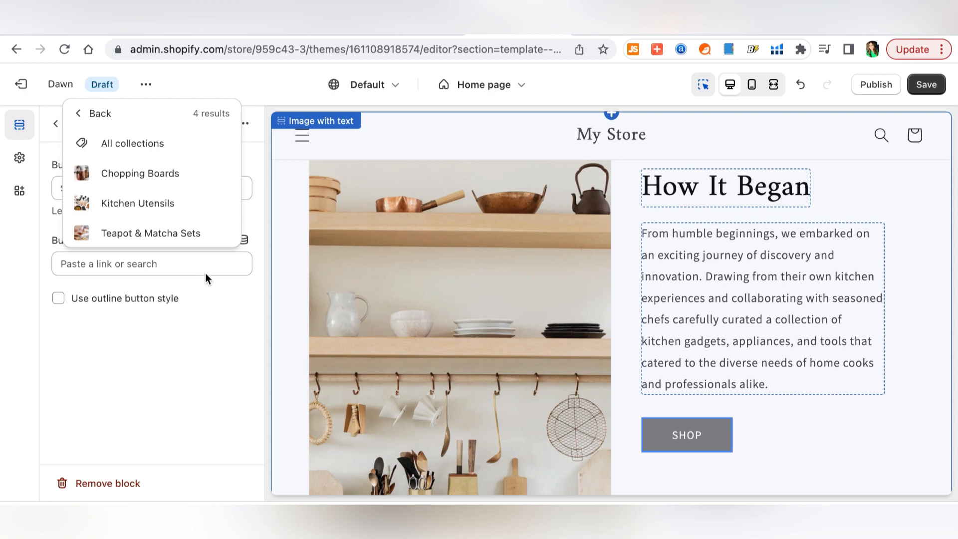
{"action": "left_click", "coordinate": [181, 209]}
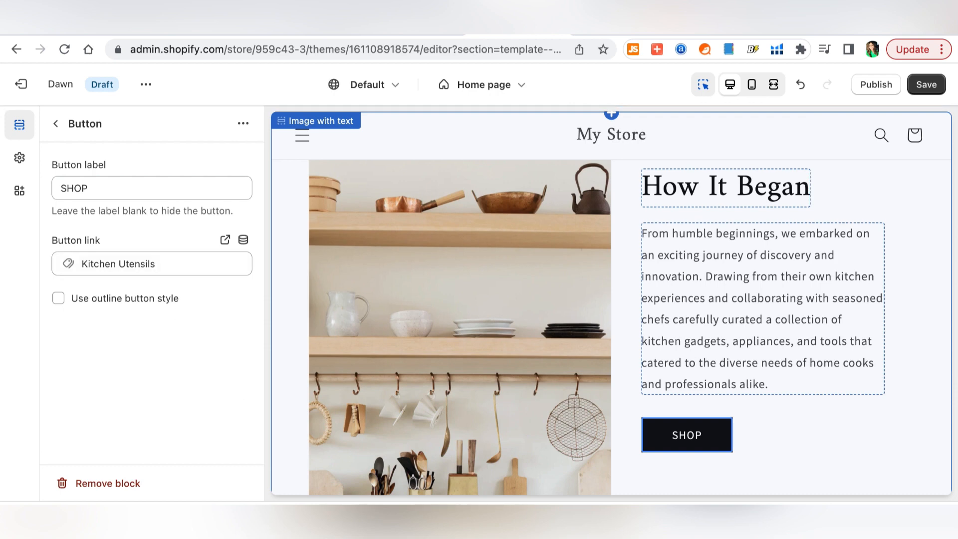
{"action": "left_click", "coordinate": [180, 267]}
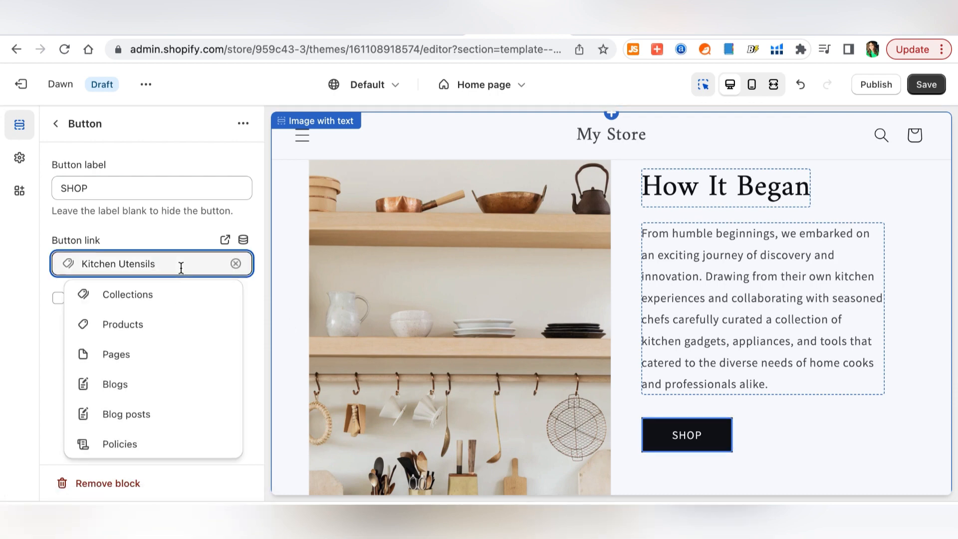
{"action": "left_click", "coordinate": [166, 294]}
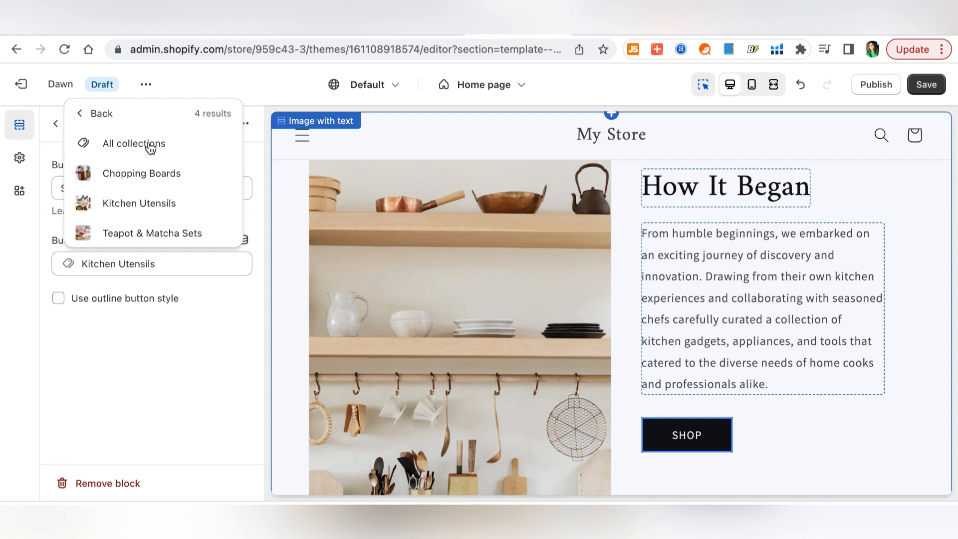
{"action": "left_click", "coordinate": [159, 206]}
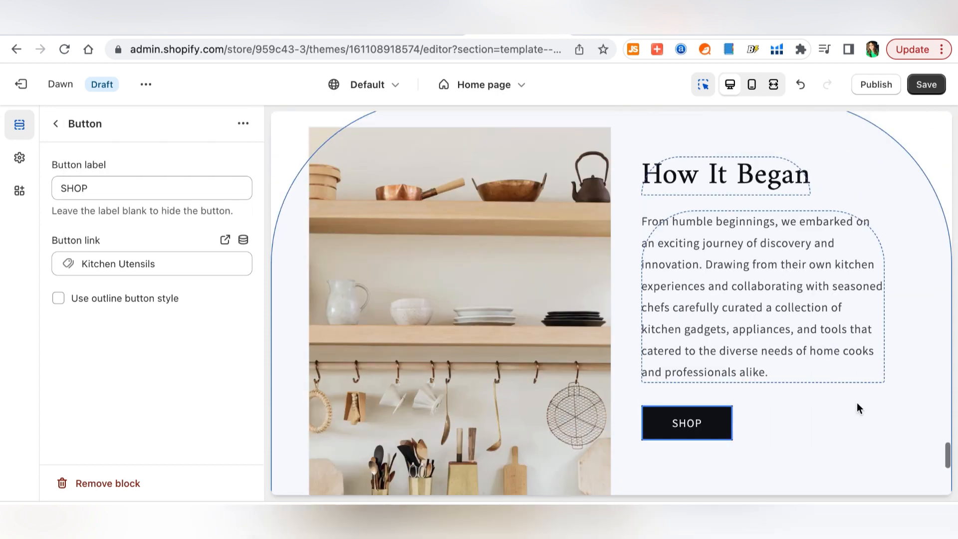
- Rename the image-with-text heading to How It Started and save the theme changes
{"action": "left_click", "coordinate": [928, 84]}
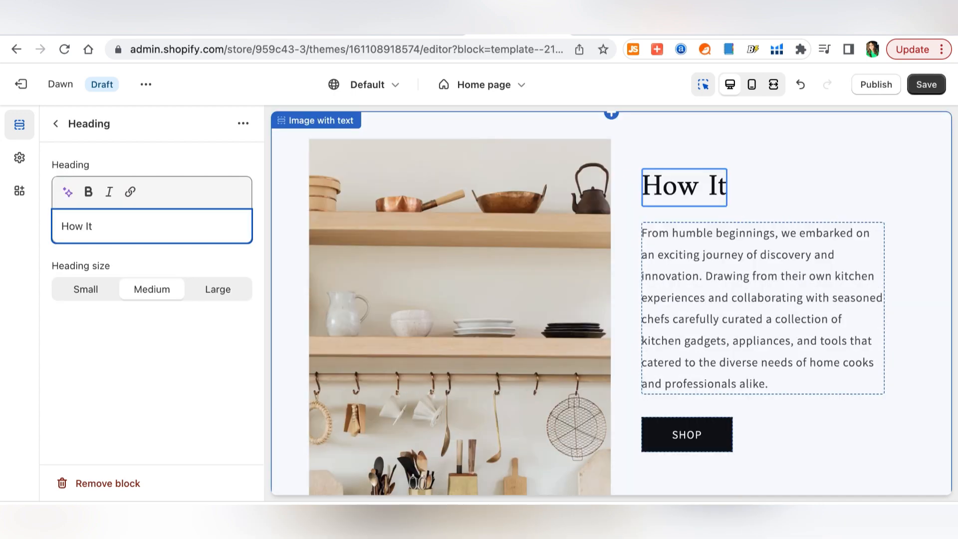
{"action": "type", "text": "Started"}
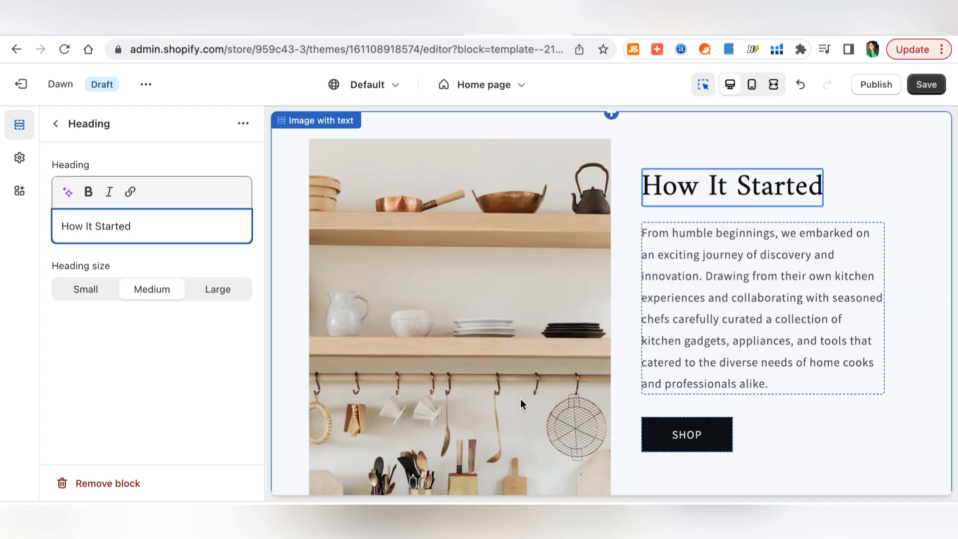
{"action": "left_click", "coordinate": [926, 443]}
{"action": "scroll", "coordinate": [926, 443], "scroll_direction": "down", "scroll_amount": 2}
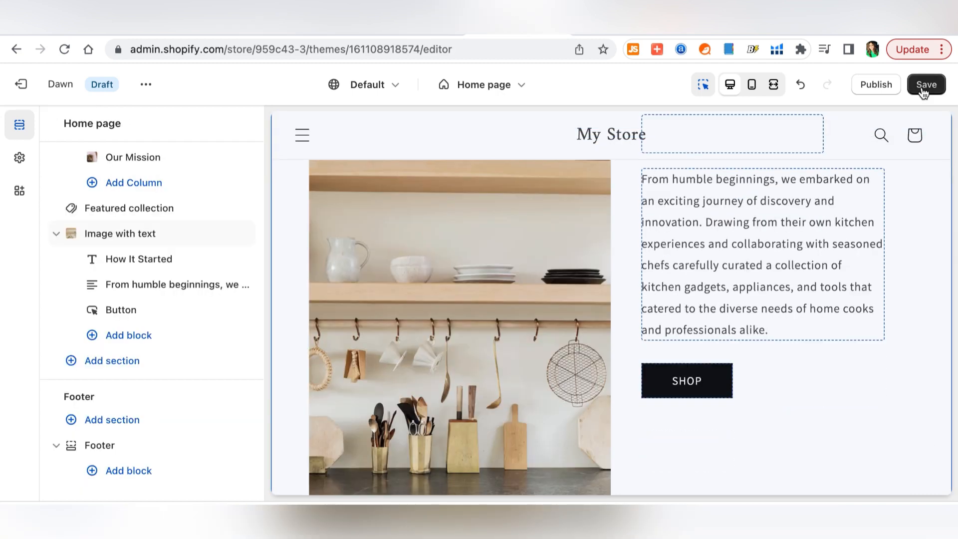
{"action": "left_click", "coordinate": [923, 89]}
{"action": "scroll", "coordinate": [166, 466], "scroll_direction": "up", "scroll_amount": 1}
{"action": "scroll", "coordinate": [169, 468], "scroll_direction": "down", "scroll_amount": 1}
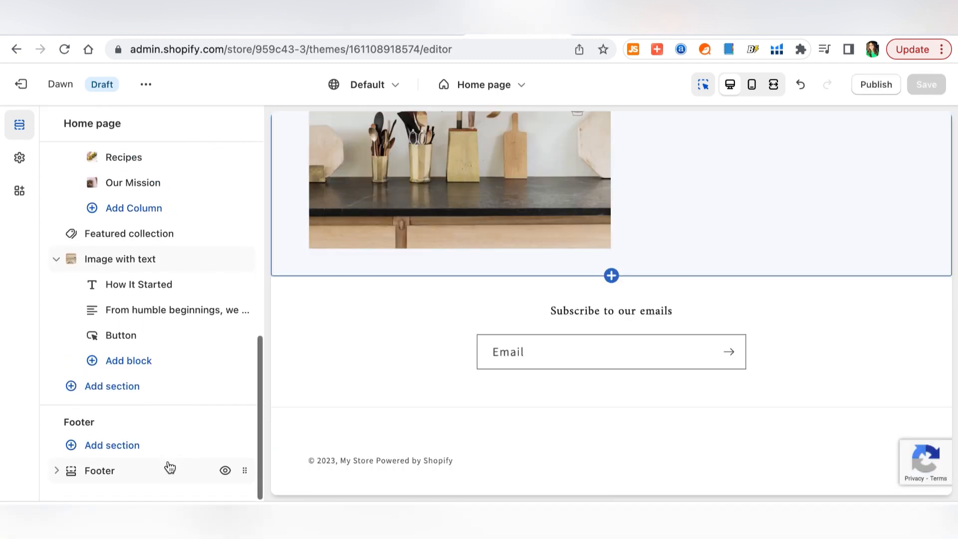
- Change the footer newsletter heading to 'Join Our VIP List'
{"action": "left_click", "coordinate": [57, 470]}
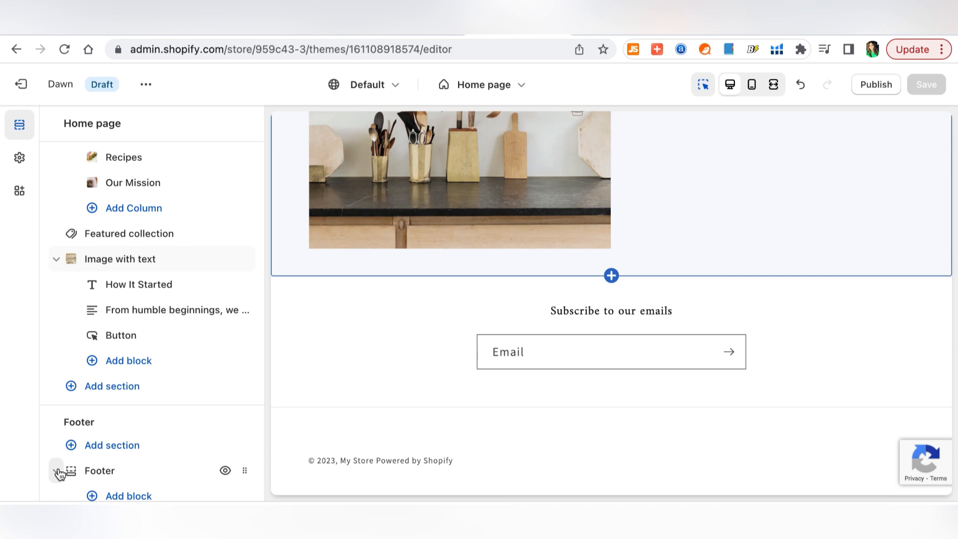
{"action": "scroll", "coordinate": [132, 462], "scroll_direction": "down", "scroll_amount": 1}
{"action": "left_click", "coordinate": [130, 458]}
{"action": "triple_click", "coordinate": [203, 212]}
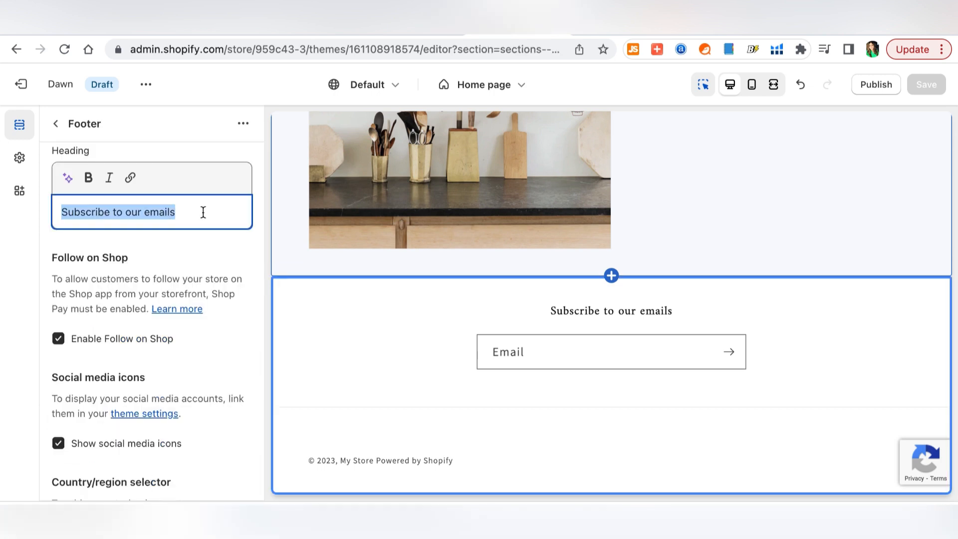
{"action": "type", "text": "J"}
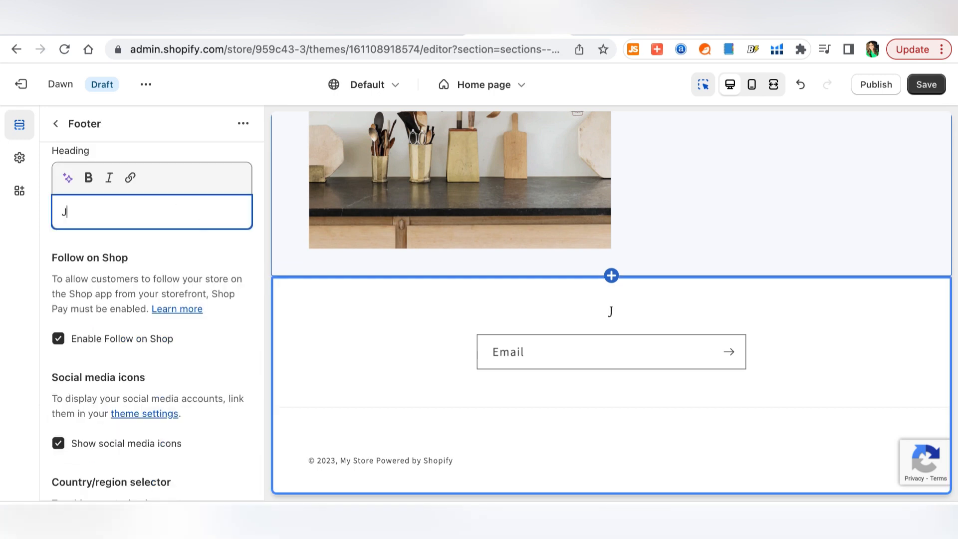
{"action": "type", "text": "oin Our V"}
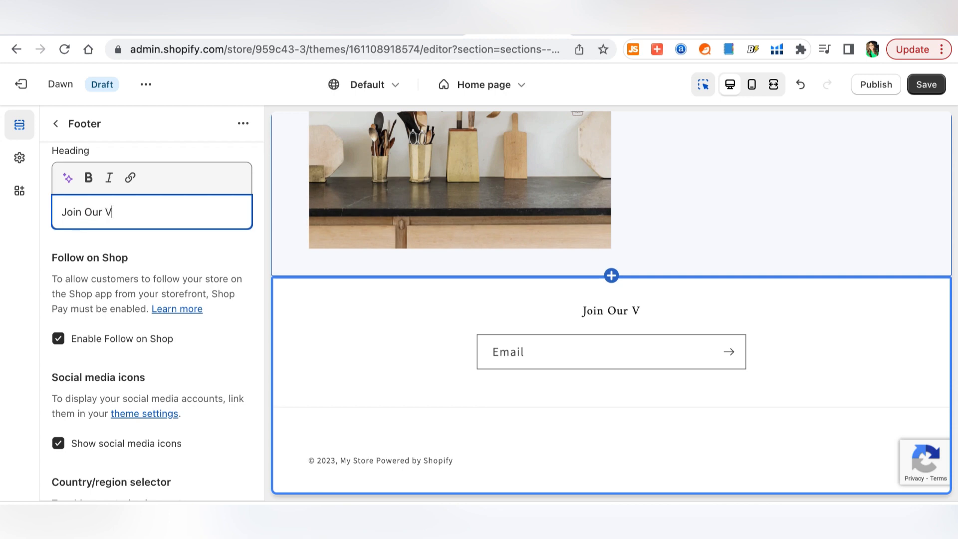
{"action": "type", "text": "IP"}
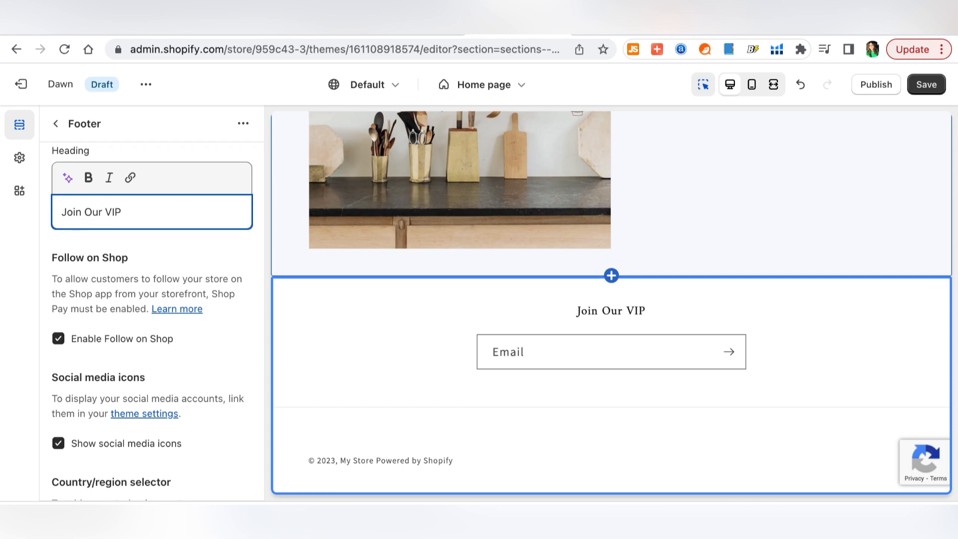
{"action": "type", "text": " List"}
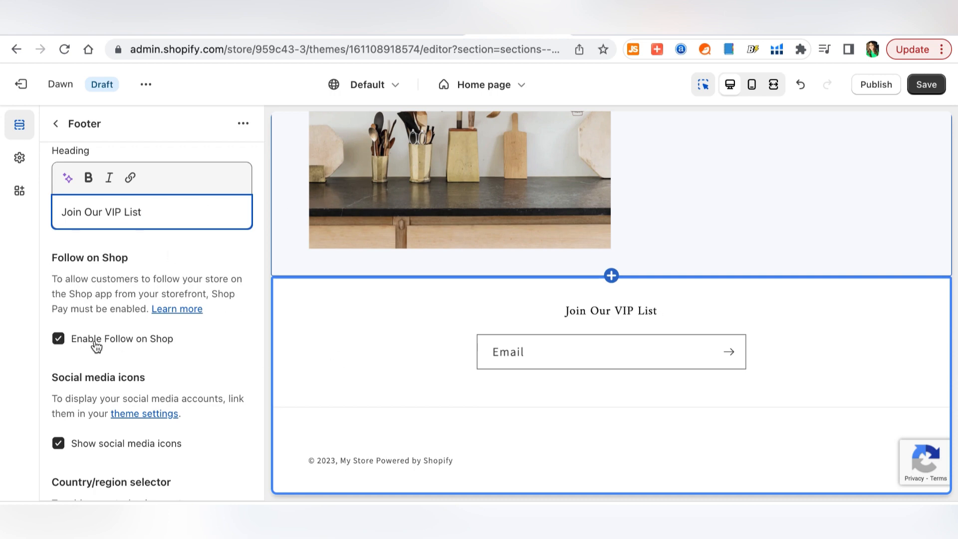
- Return from the theme editor to the Online Store admin area
{"action": "scroll", "coordinate": [226, 429], "scroll_direction": "down", "scroll_amount": 10}
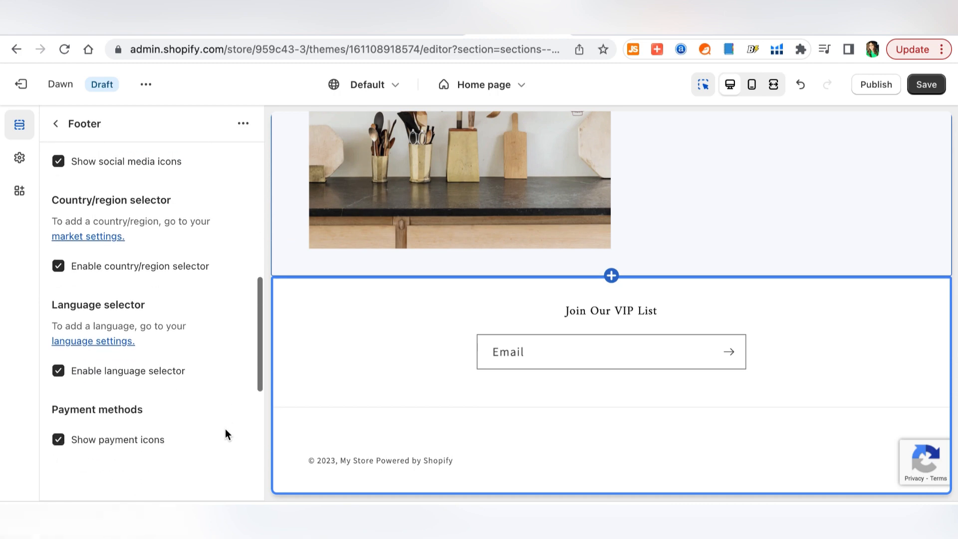
{"action": "scroll", "coordinate": [226, 429], "scroll_direction": "down", "scroll_amount": 5}
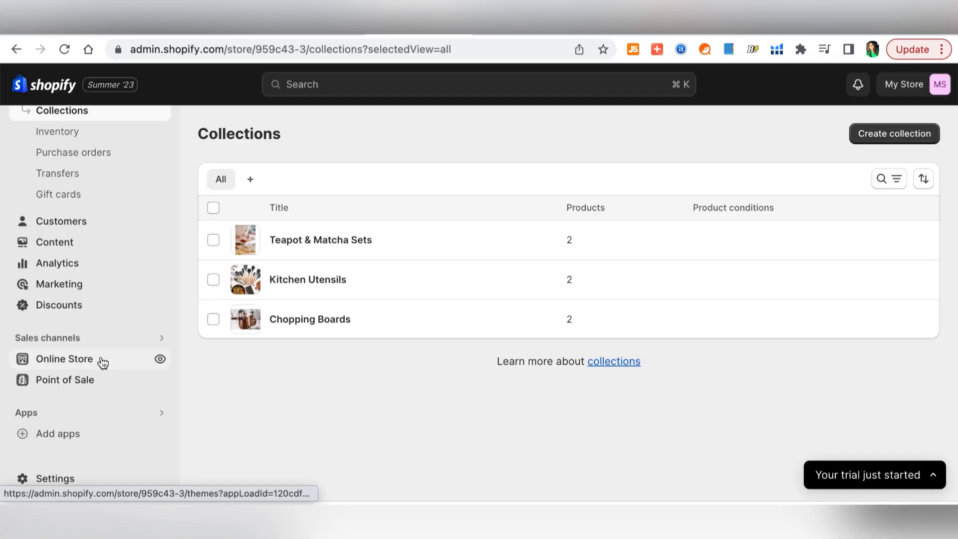
{"action": "left_click", "coordinate": [102, 362]}
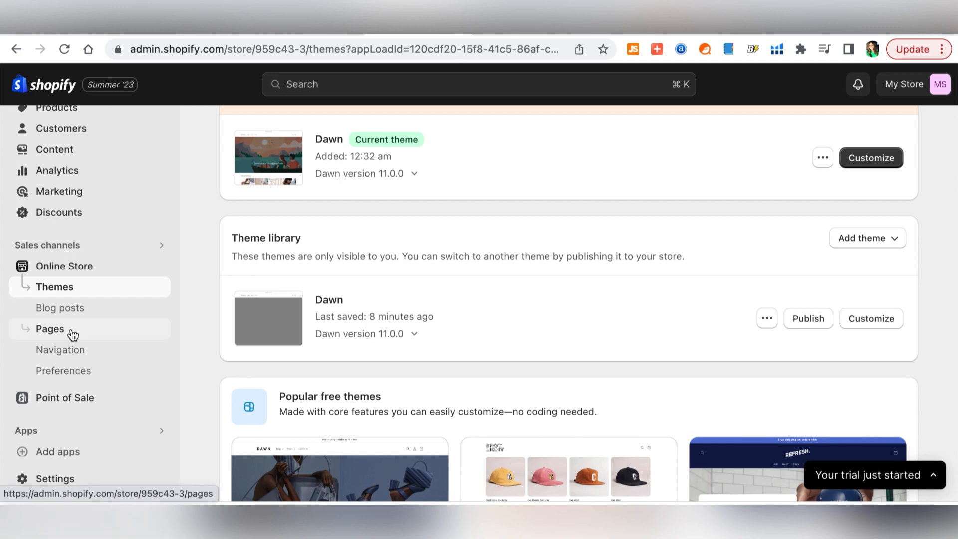
- Add a new page titled About Us and move to its content editor
{"action": "left_click", "coordinate": [73, 335]}
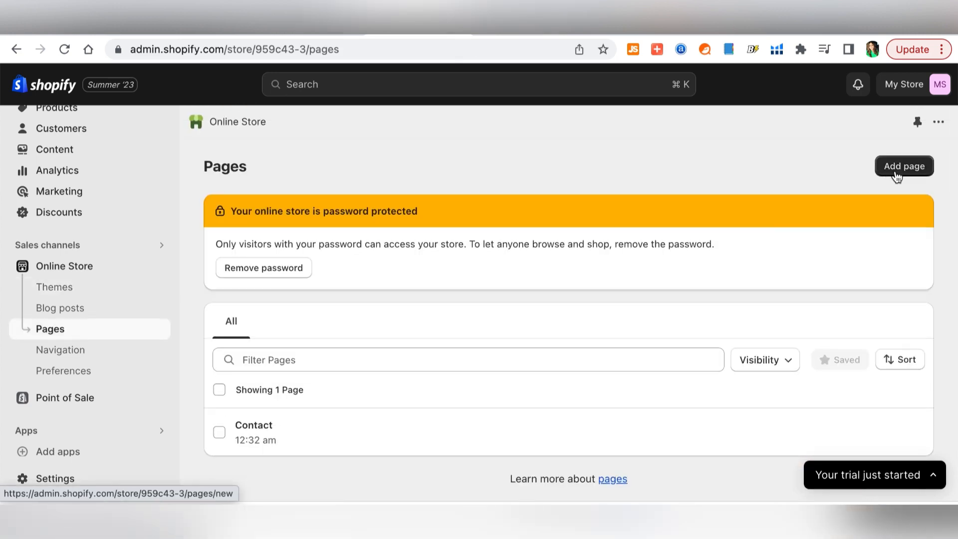
{"action": "left_click", "coordinate": [895, 174]}
{"action": "left_click", "coordinate": [330, 239]}
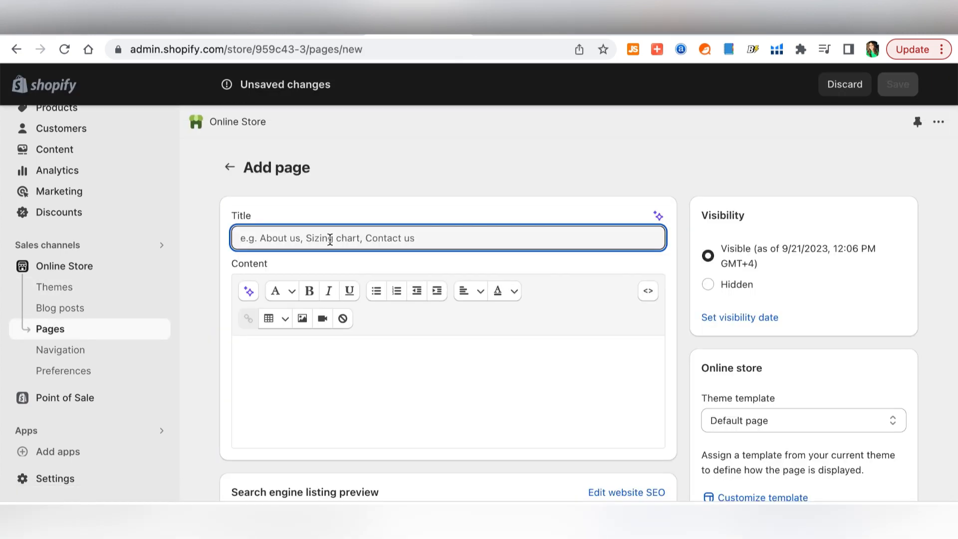
{"action": "type", "text": "About Us"}
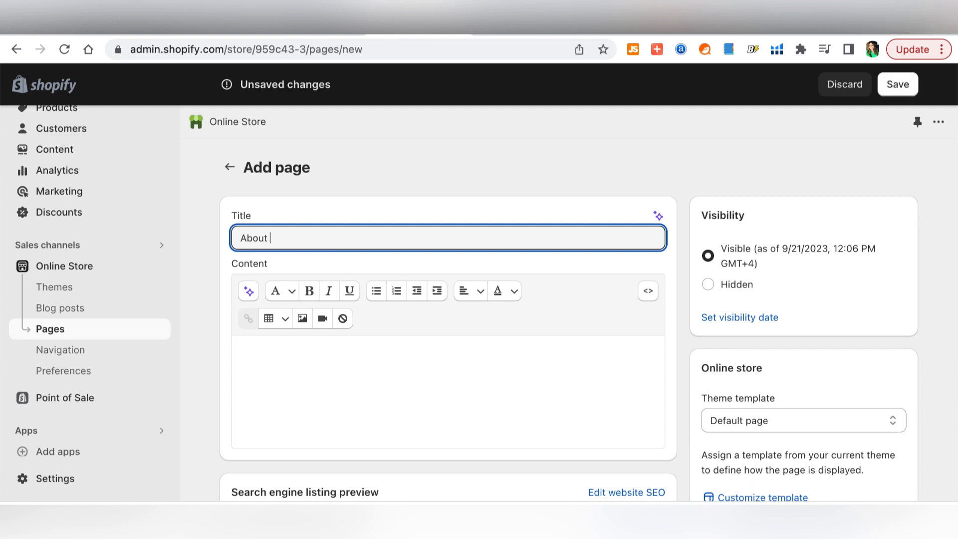
{"action": "left_click", "coordinate": [483, 395]}
{"action": "scroll", "coordinate": [483, 395], "scroll_direction": "down", "scroll_amount": 2}
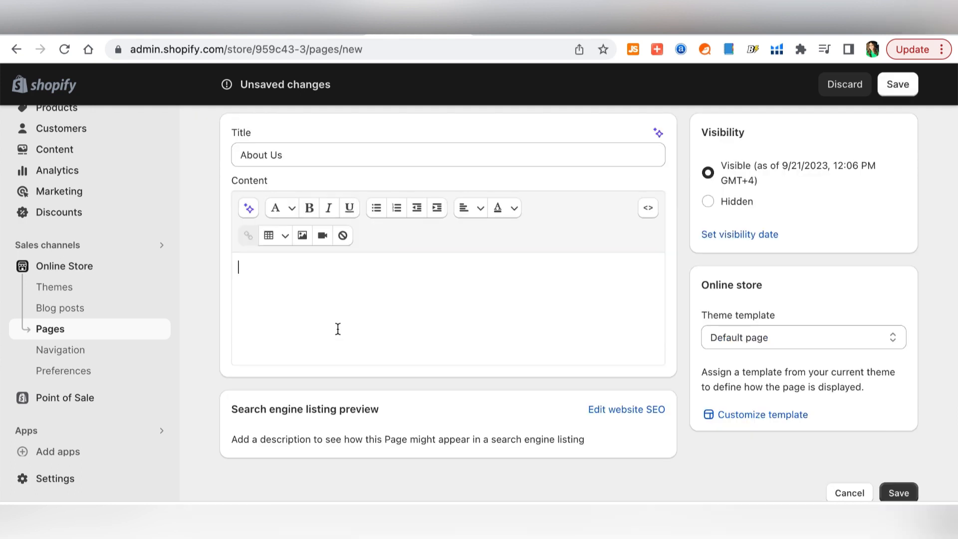
- Insert the wooden bowl and utensils kitchen photo into About Us and save
{"action": "left_click", "coordinate": [303, 235]}
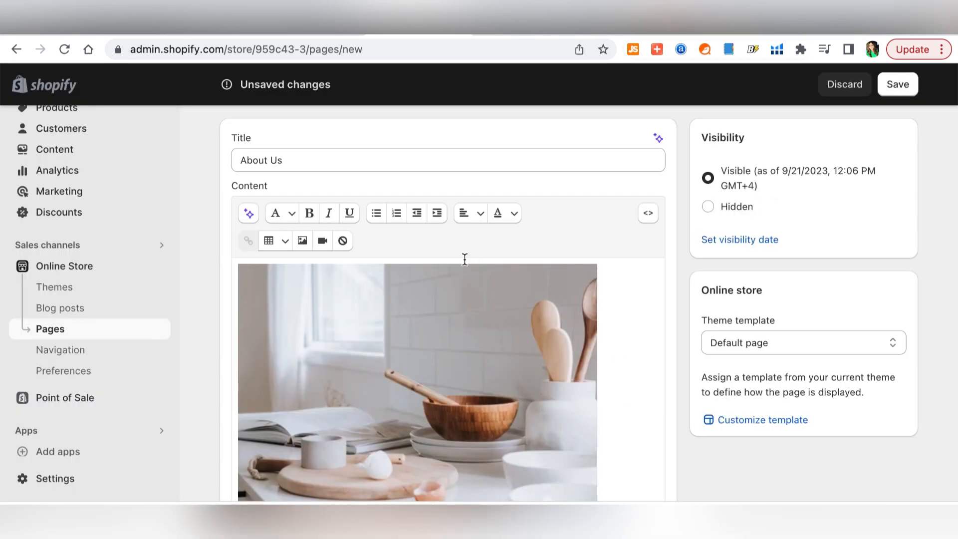
{"action": "scroll", "coordinate": [589, 306], "scroll_direction": "down", "scroll_amount": 4}
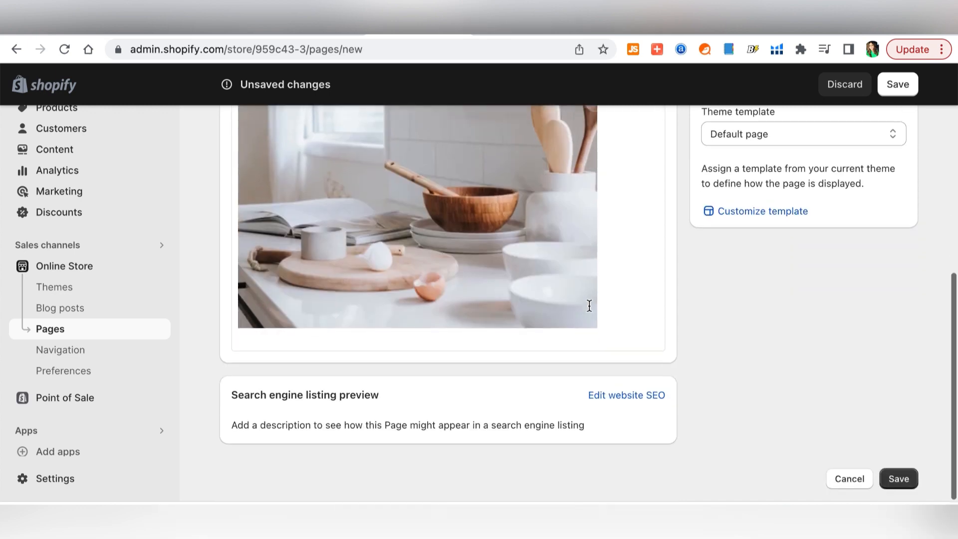
{"action": "scroll", "coordinate": [590, 305], "scroll_direction": "up", "scroll_amount": 4}
{"action": "scroll", "coordinate": [589, 306], "scroll_direction": "up", "scroll_amount": 1}
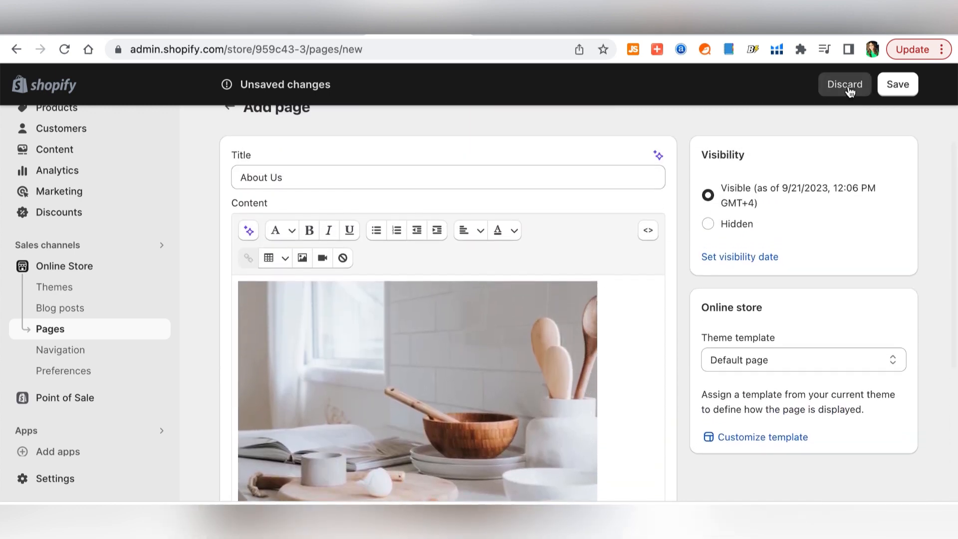
{"action": "left_click", "coordinate": [899, 85]}
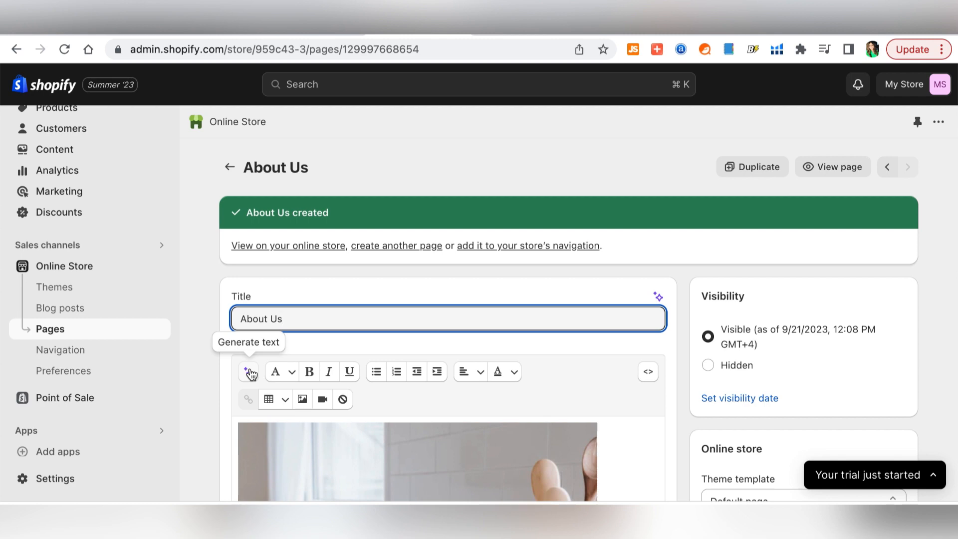
- Generate About Us text from a pasted Home Goods Store description, save, and return to Pages
{"action": "left_click", "coordinate": [252, 373]}
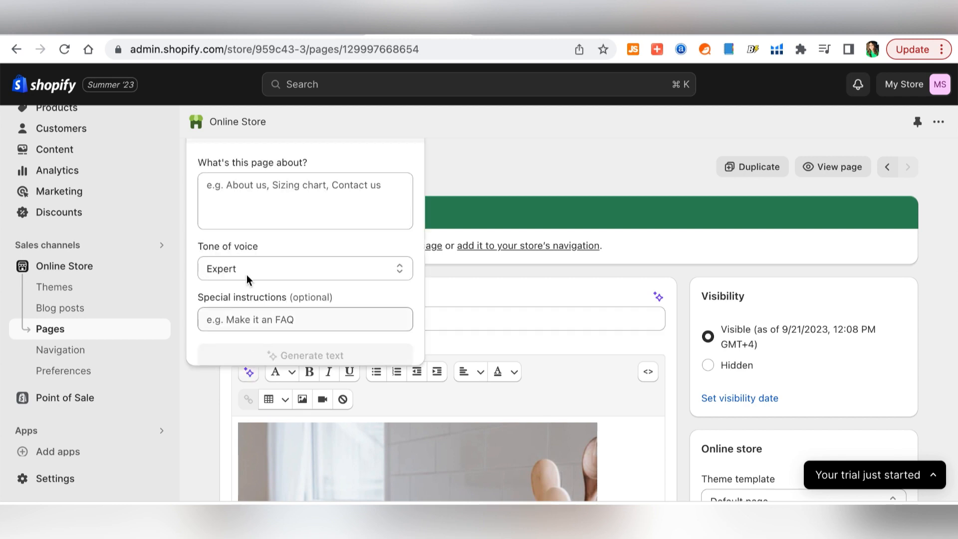
{"action": "left_click", "coordinate": [257, 202]}
{"action": "key", "text": "super+v"}
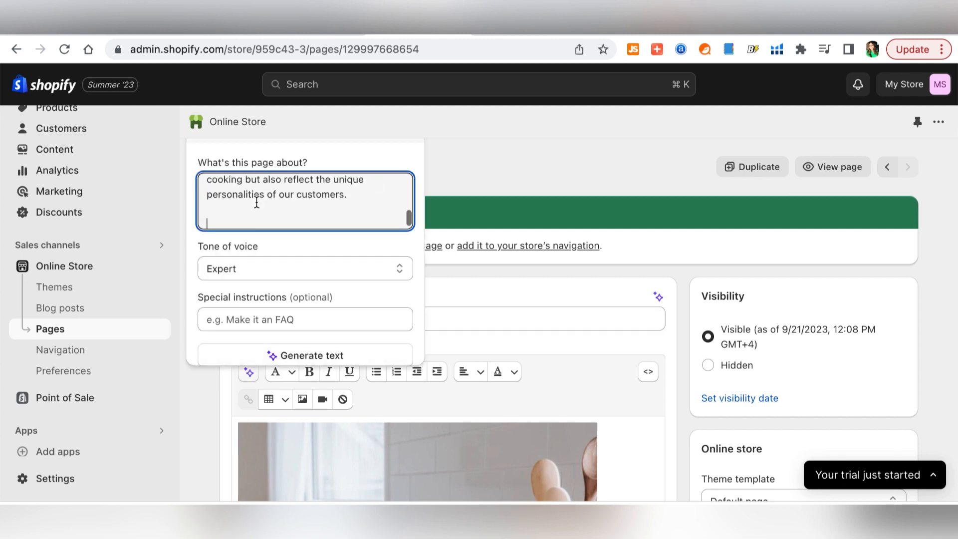
{"action": "key", "text": "BackSpace"}
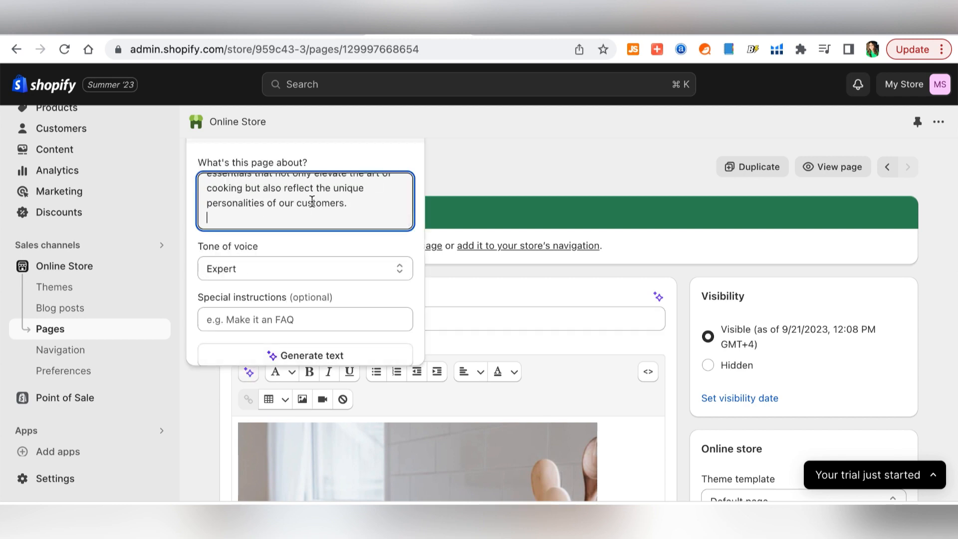
{"action": "scroll", "coordinate": [312, 201], "scroll_direction": "up", "scroll_amount": 5}
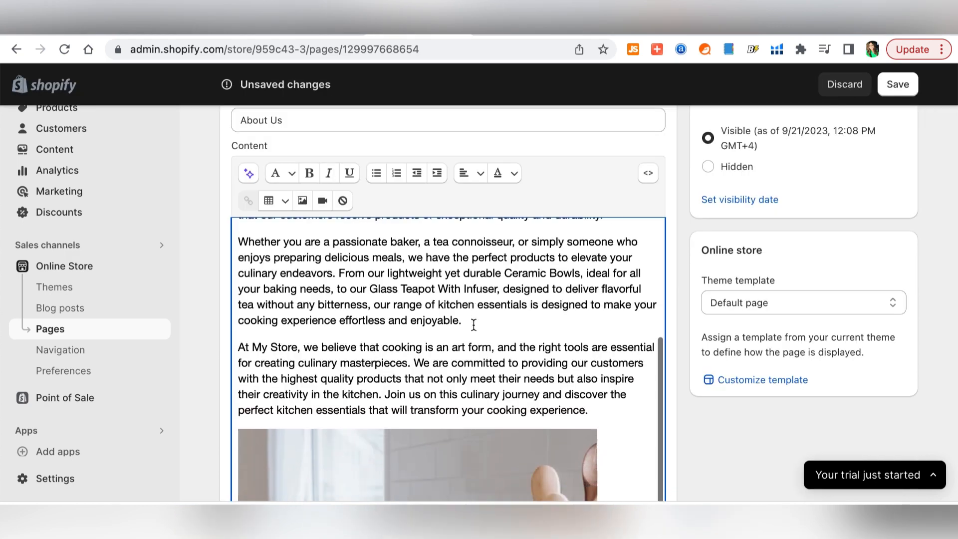
{"action": "scroll", "coordinate": [475, 280], "scroll_direction": "down", "scroll_amount": 10}
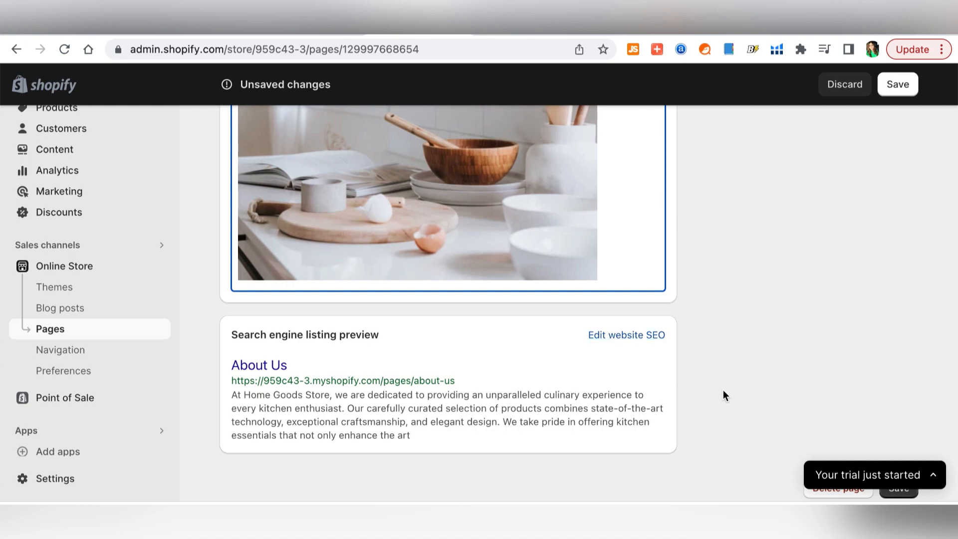
{"action": "scroll", "coordinate": [723, 395], "scroll_direction": "up", "scroll_amount": 15}
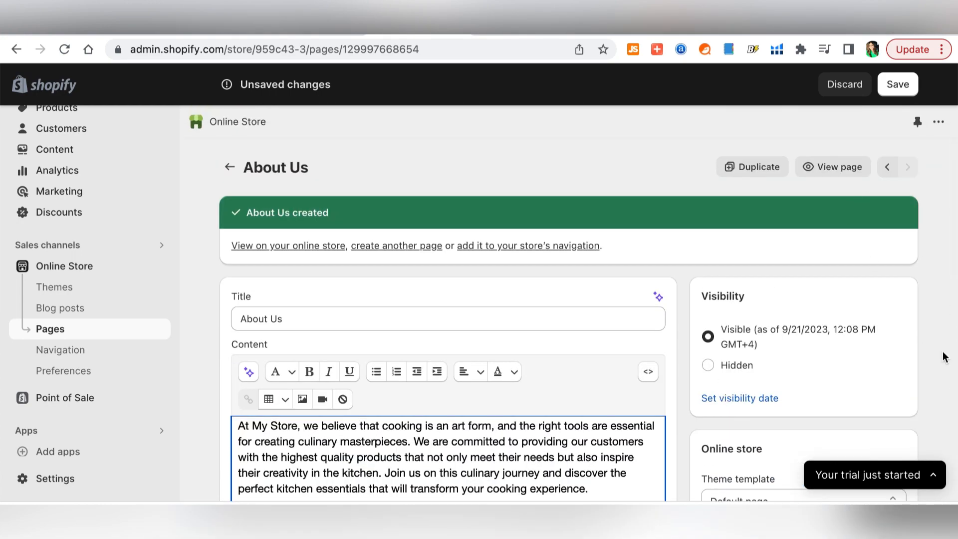
{"action": "scroll", "coordinate": [943, 358], "scroll_direction": "down", "scroll_amount": 3}
{"action": "scroll", "coordinate": [944, 357], "scroll_direction": "down", "scroll_amount": 3}
{"action": "scroll", "coordinate": [944, 358], "scroll_direction": "up", "scroll_amount": 5}
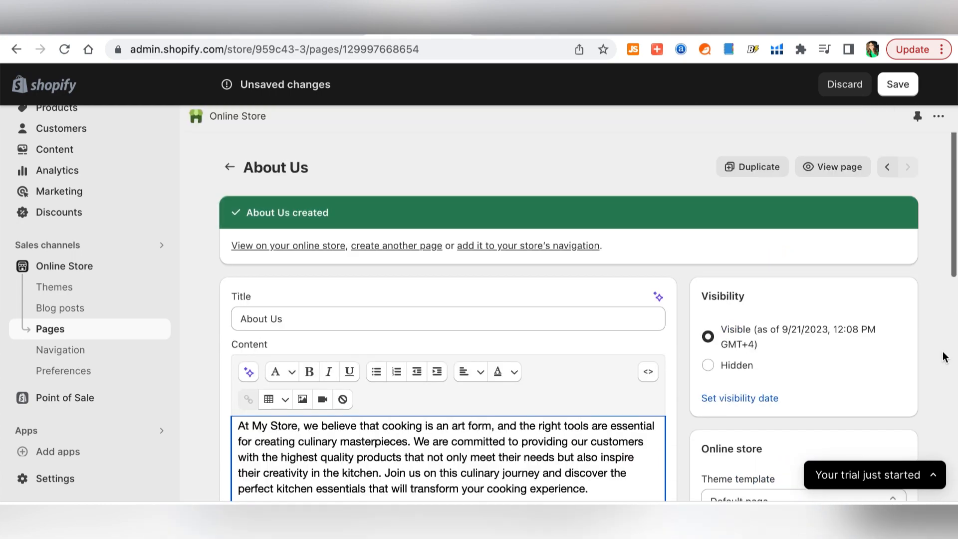
{"action": "left_click", "coordinate": [899, 84]}
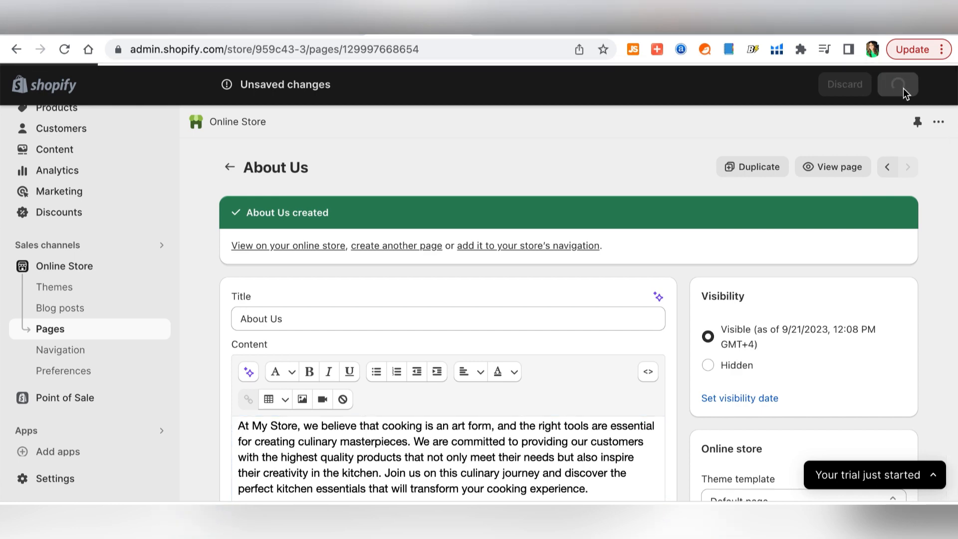
{"action": "left_click", "coordinate": [48, 330]}
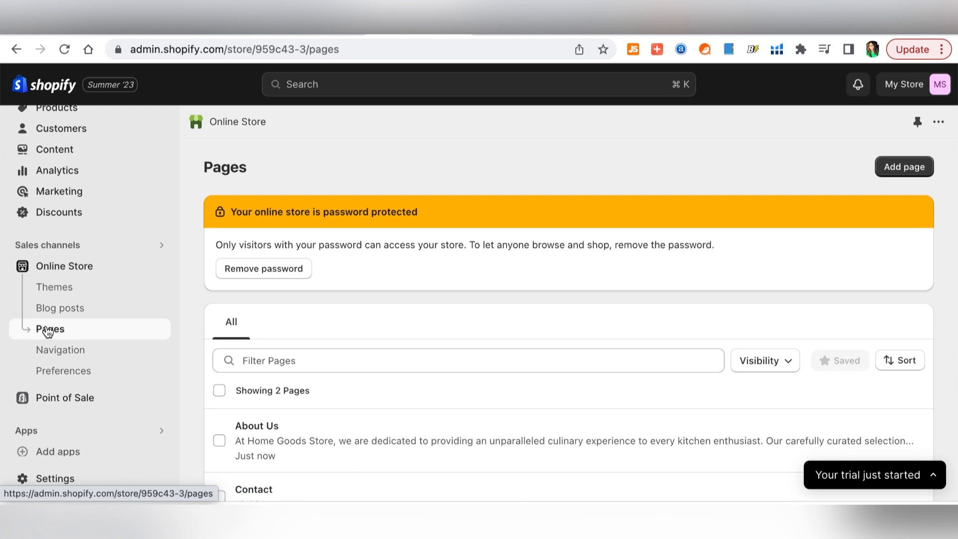
- Add a Shipping & Returns page with pasted return-policy and satisfaction text, then save
{"action": "left_click", "coordinate": [893, 175]}
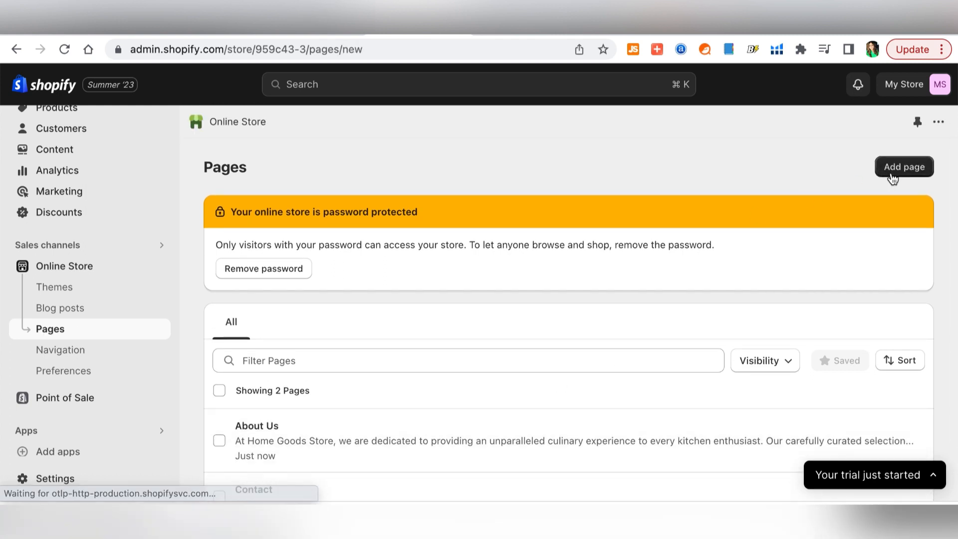
{"action": "type", "text": "Shipping & Retu"}
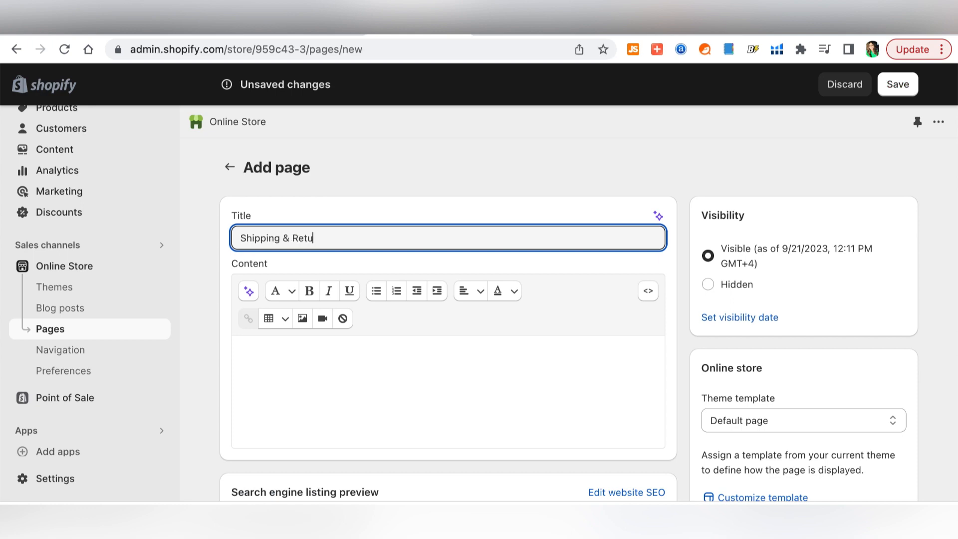
{"action": "type", "text": "rns"}
{"action": "left_click", "coordinate": [490, 381]}
{"action": "key", "text": "ctrl+v"}
{"action": "scroll", "coordinate": [491, 381], "scroll_direction": "down", "scroll_amount": 5}
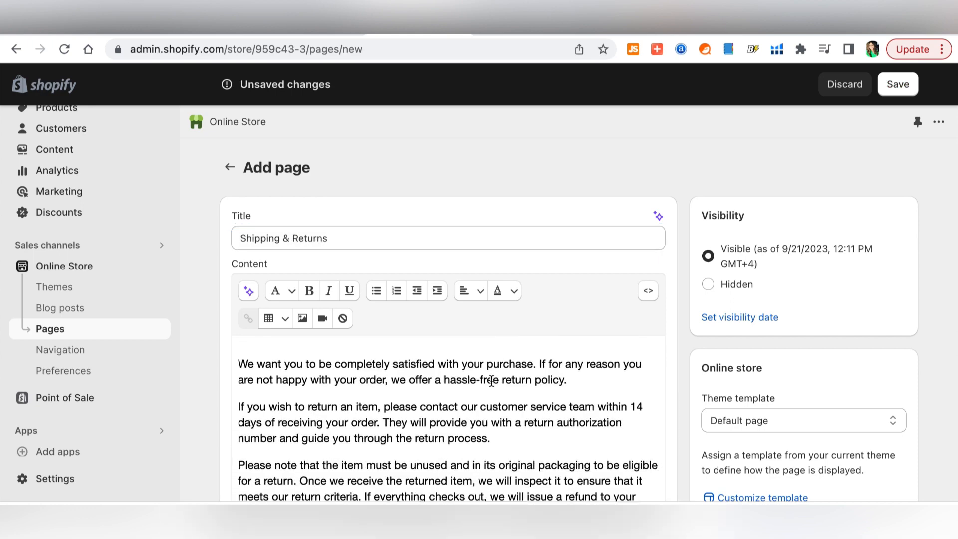
{"action": "scroll", "coordinate": [492, 381], "scroll_direction": "down", "scroll_amount": 5}
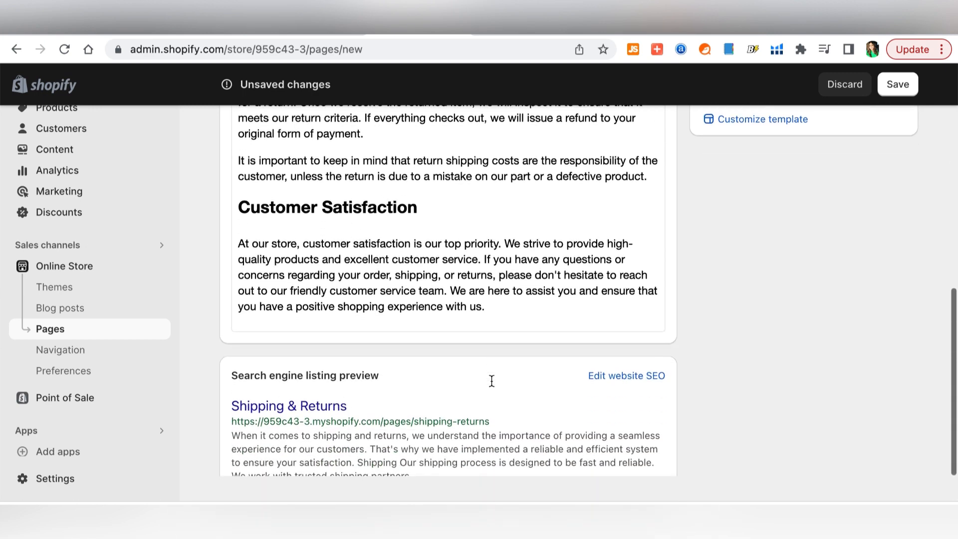
{"action": "scroll", "coordinate": [492, 381], "scroll_direction": "up", "scroll_amount": 8}
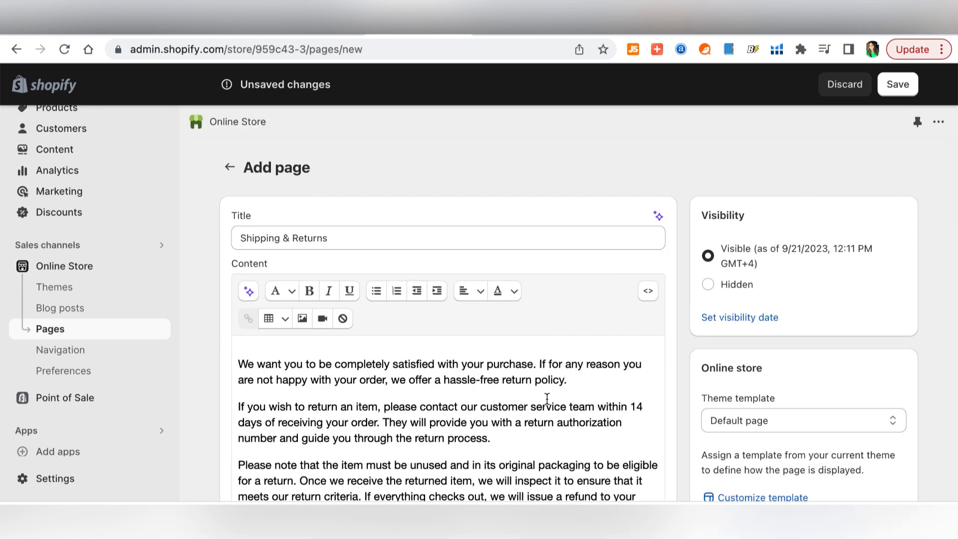
{"action": "left_click", "coordinate": [910, 86]}
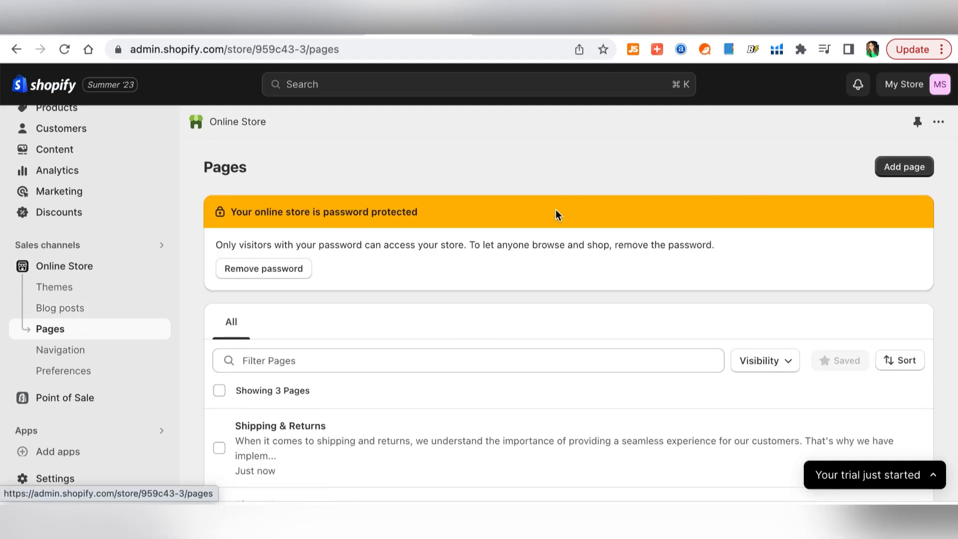
{"action": "scroll", "coordinate": [557, 214], "scroll_direction": "down", "scroll_amount": 2}
{"action": "scroll", "coordinate": [556, 215], "scroll_direction": "down", "scroll_amount": 2}
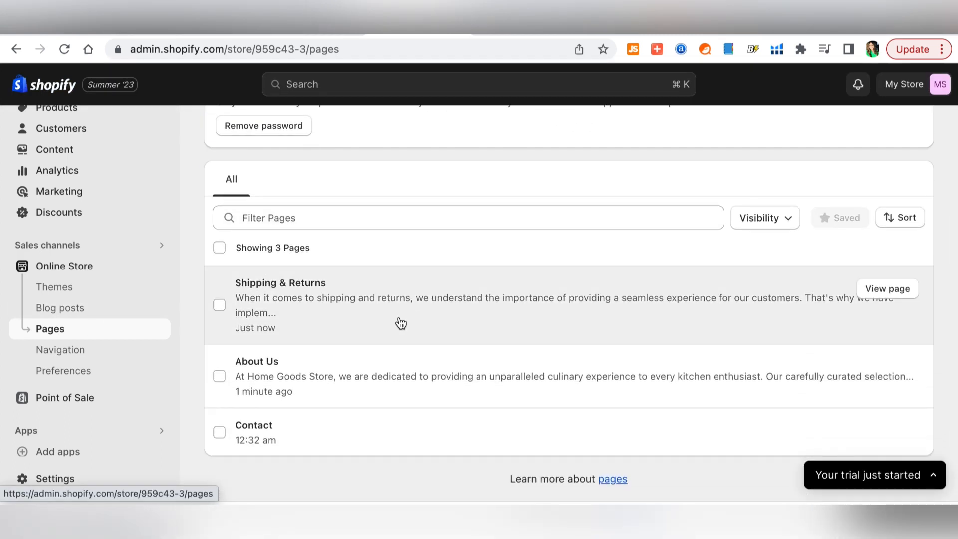
- Add an About Us item linked to the About Us page to the Main menu
{"action": "left_click", "coordinate": [61, 350]}
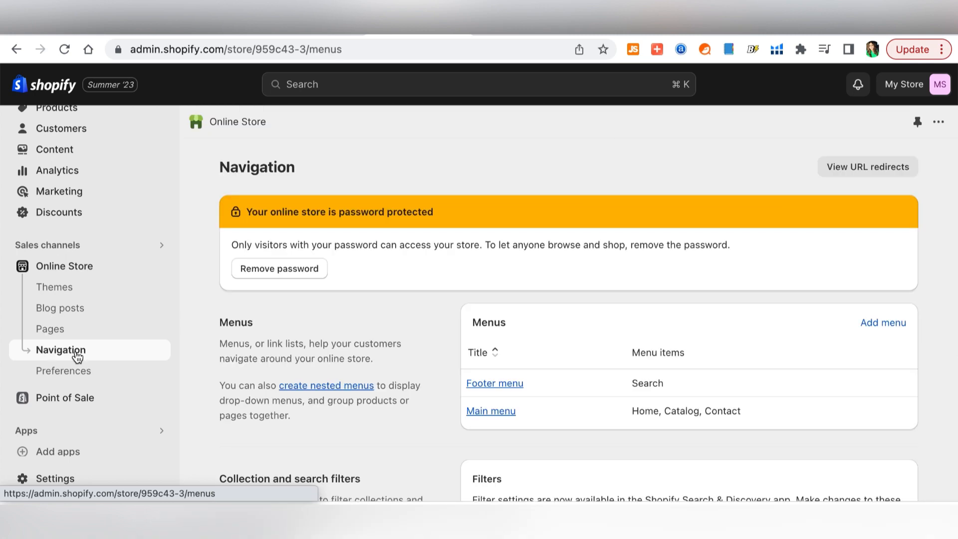
{"action": "scroll", "coordinate": [366, 393], "scroll_direction": "down", "scroll_amount": 3}
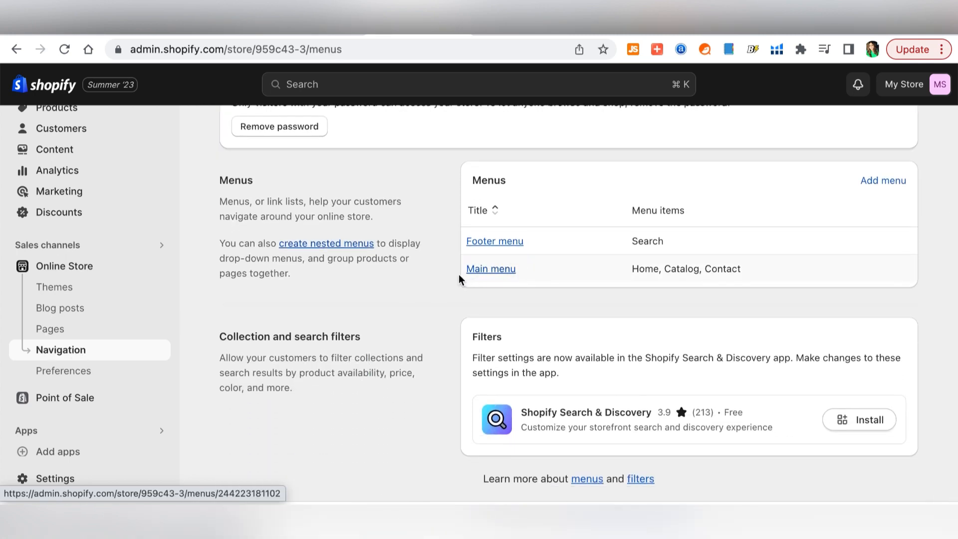
{"action": "left_click", "coordinate": [489, 273]}
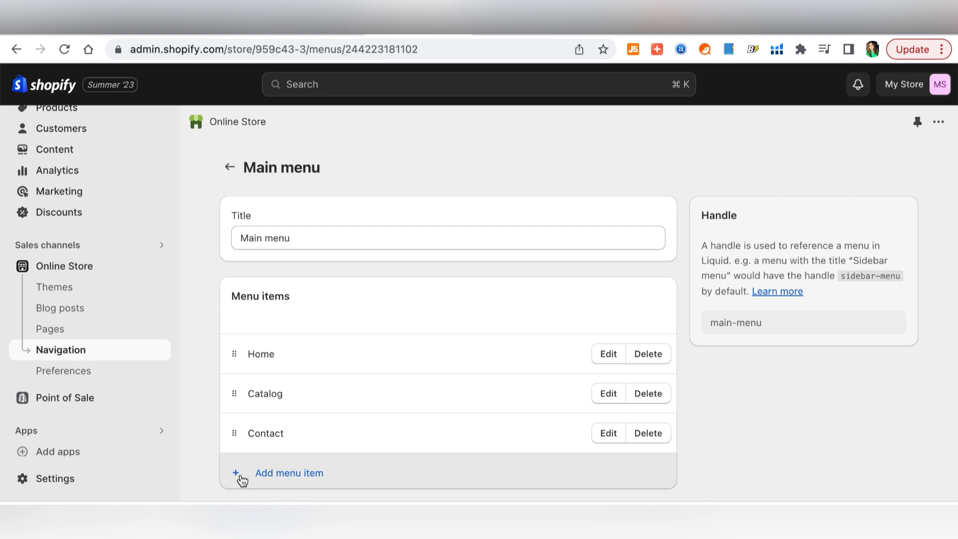
{"action": "left_click", "coordinate": [302, 472]}
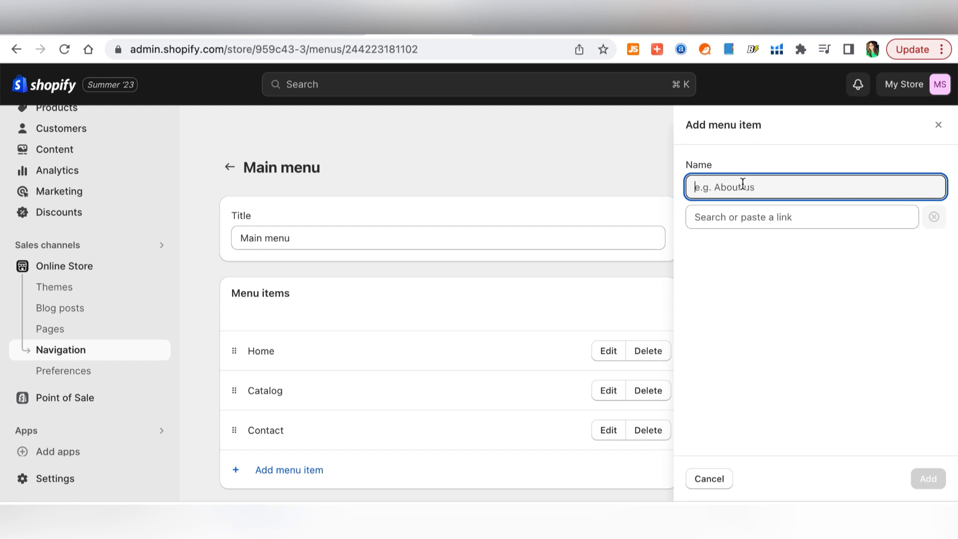
{"action": "type", "text": "About Us"}
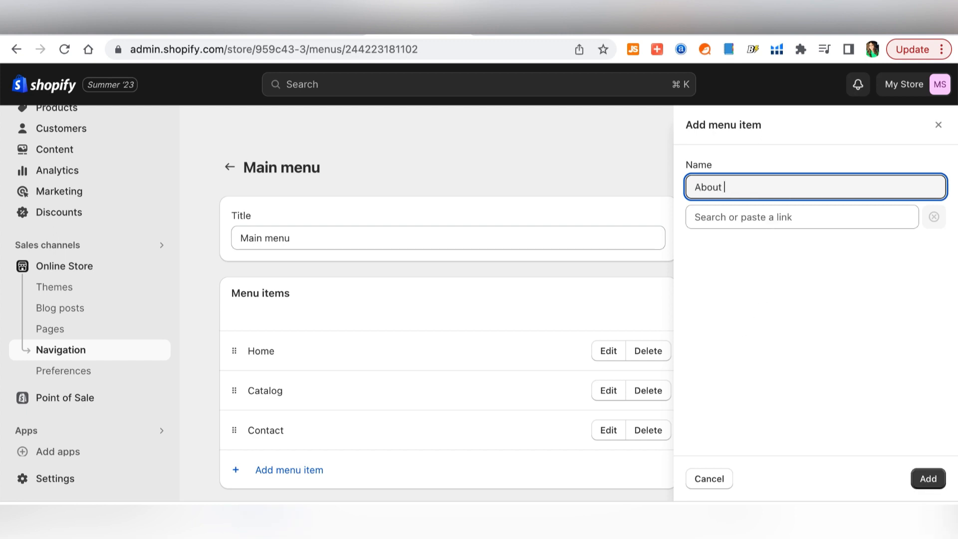
{"action": "left_click", "coordinate": [823, 208]}
{"action": "left_click", "coordinate": [782, 369]}
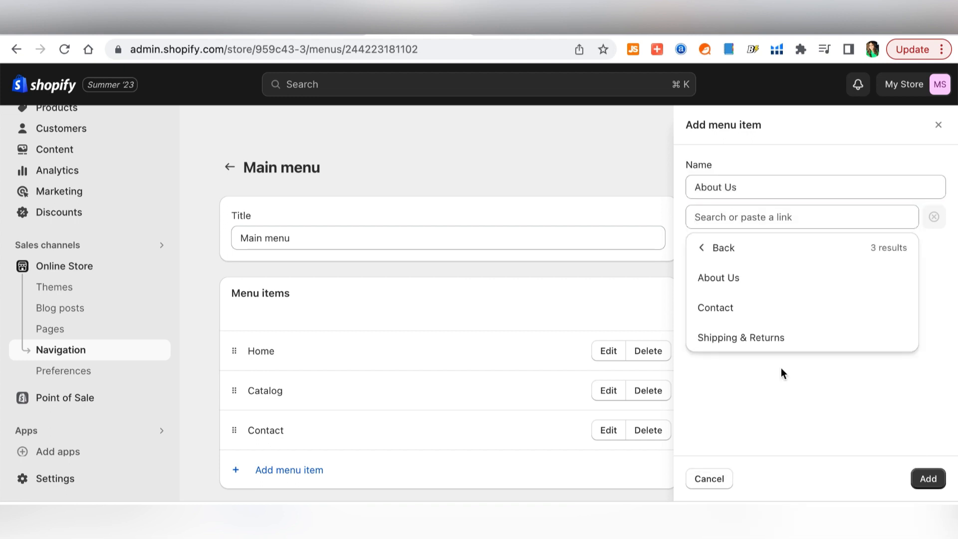
{"action": "left_click", "coordinate": [728, 277]}
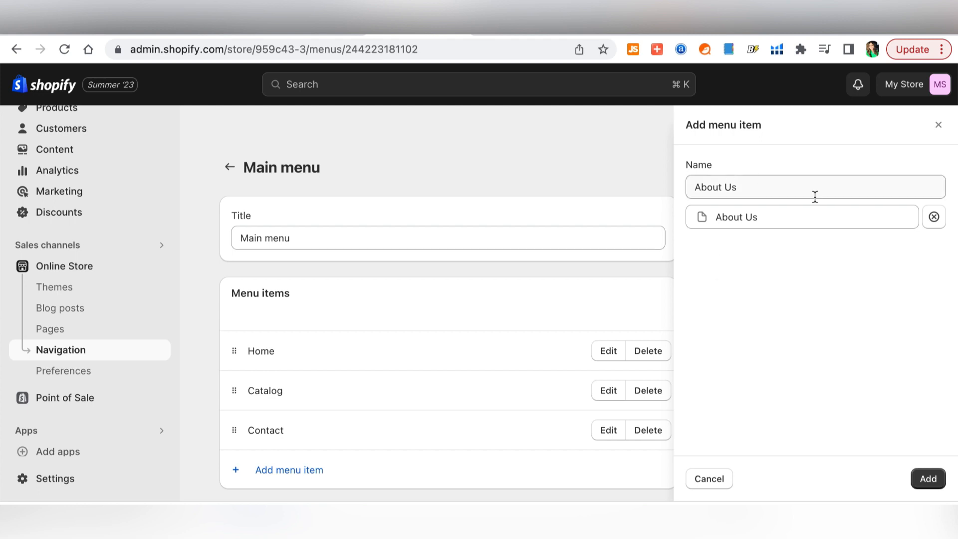
{"action": "left_click", "coordinate": [925, 478]}
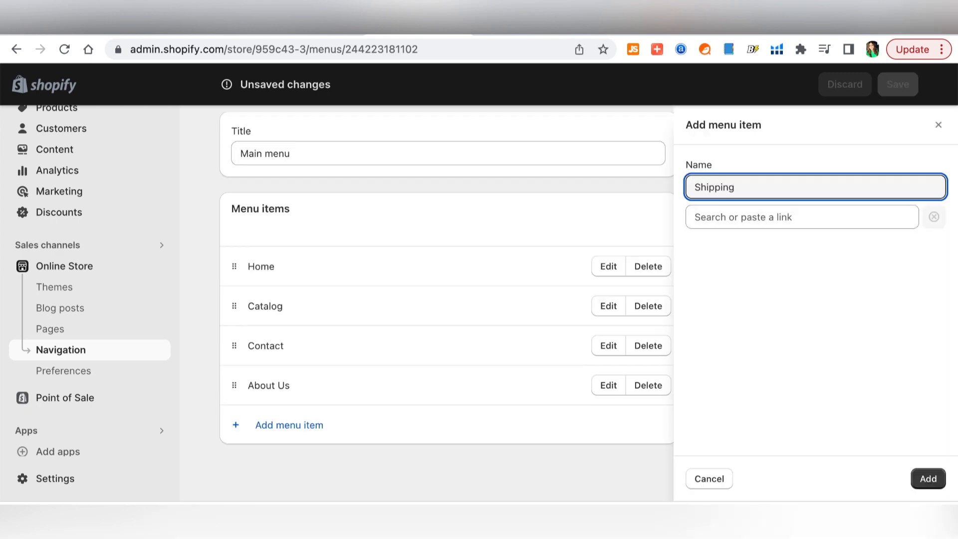
- Add Shipping & Returns and Chopping Boards menu items with their page and collection links
{"action": "type", "text": "turns"}
{"action": "left_click", "coordinate": [845, 216]}
{"action": "left_click", "coordinate": [719, 366]}
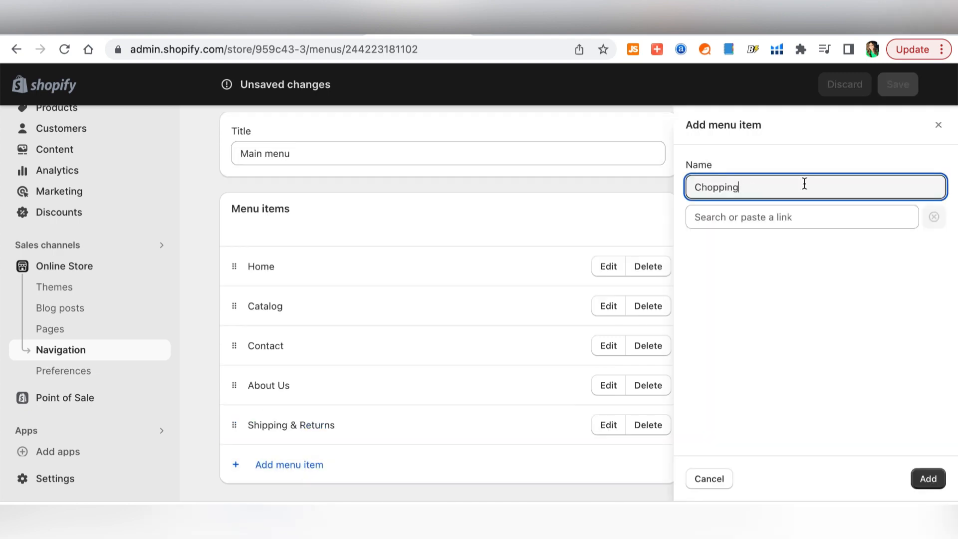
{"action": "type", "text": "ards"}
{"action": "left_click", "coordinate": [774, 217]}
{"action": "left_click", "coordinate": [775, 306]}
{"action": "left_click", "coordinate": [776, 306]}
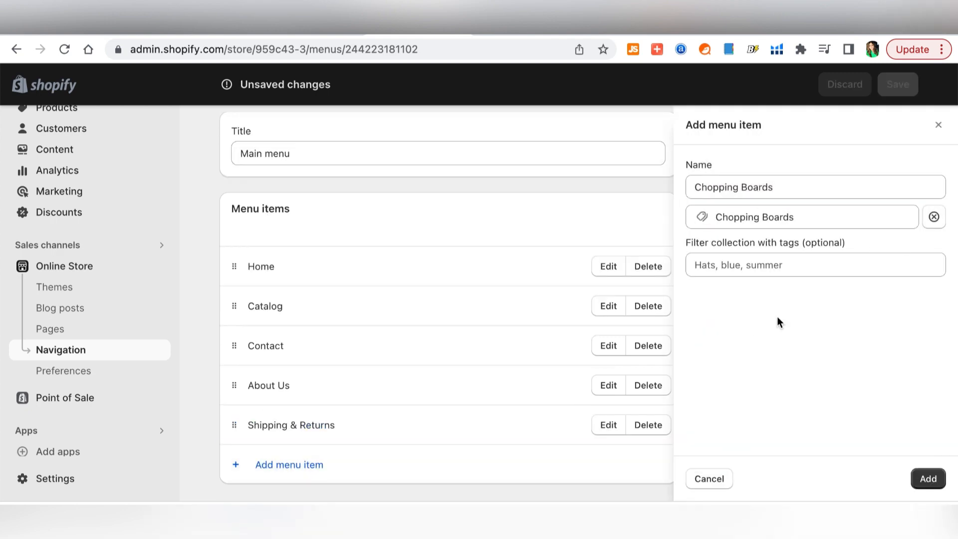
{"action": "left_click", "coordinate": [927, 478]}
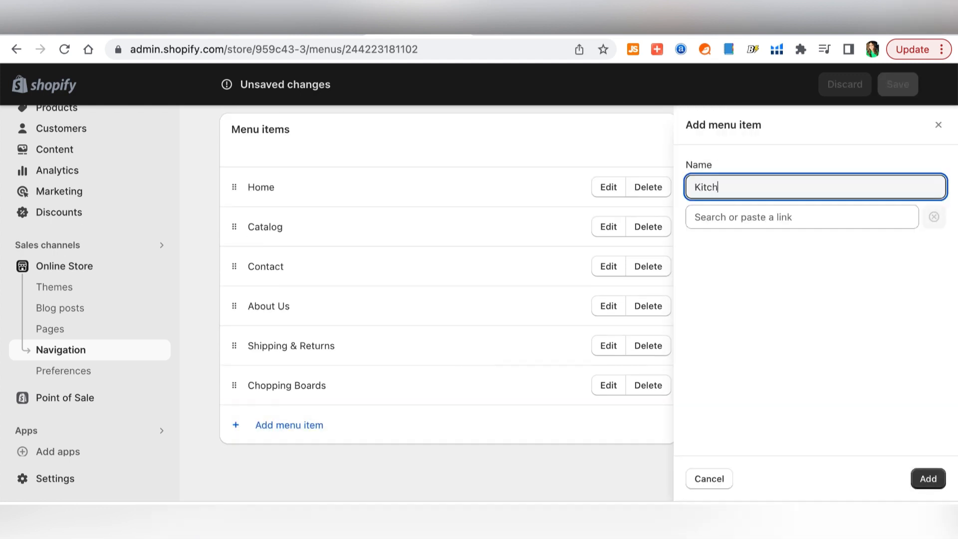
- Add Kitchen Utensils and Teapot & Matcha Sets items linked to their collections
{"action": "type", "text": "en Utensils"}
{"action": "left_click", "coordinate": [753, 217]}
{"action": "left_click", "coordinate": [775, 306]}
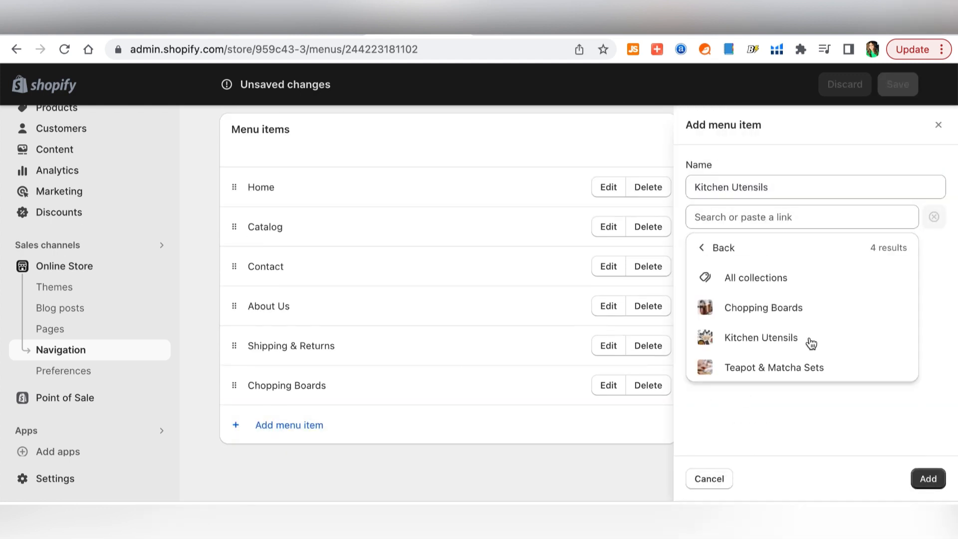
{"action": "left_click", "coordinate": [804, 337]}
{"action": "left_click", "coordinate": [929, 479]}
{"action": "left_click", "coordinate": [269, 464]}
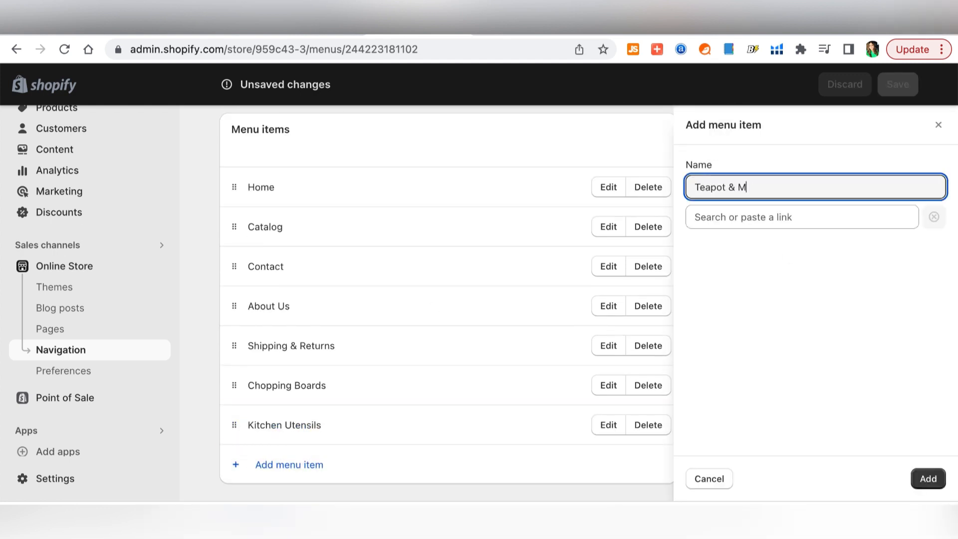
{"action": "type", "text": "s"}
{"action": "left_click", "coordinate": [774, 216]}
{"action": "left_click", "coordinate": [775, 307]}
{"action": "left_click", "coordinate": [798, 367]}
{"action": "left_click", "coordinate": [928, 478]}
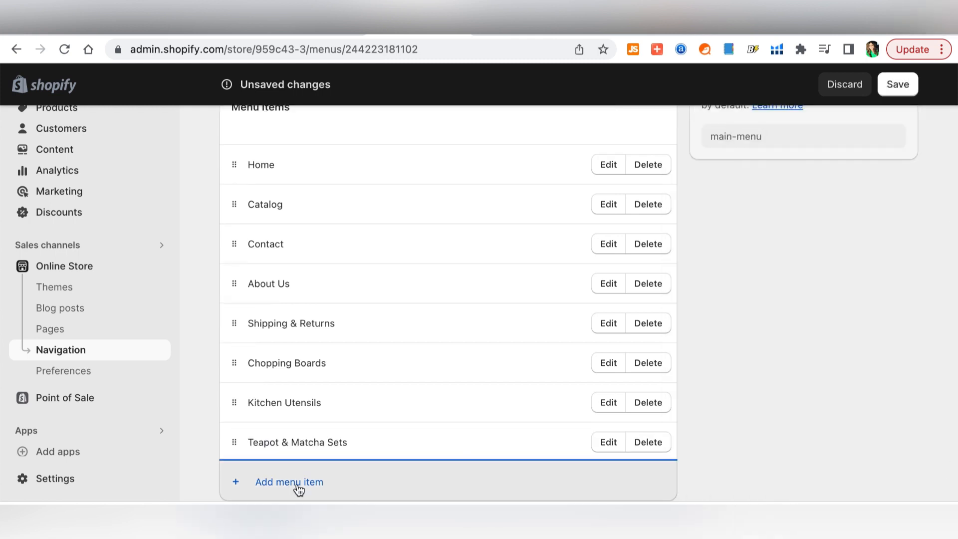
- Add an All Products item linked to all products and save the main menu
{"action": "left_click", "coordinate": [298, 484]}
{"action": "type", "text": "All Pro"}
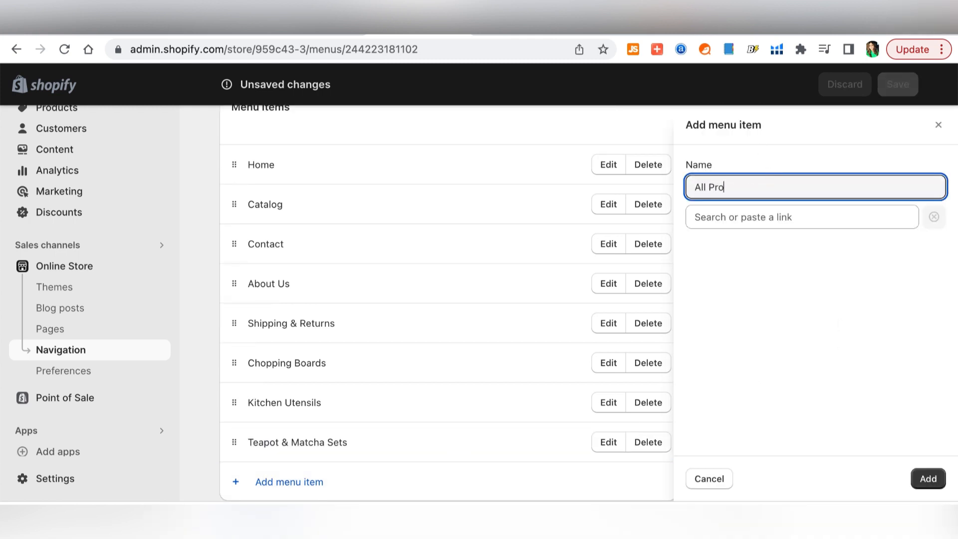
{"action": "type", "text": "ducts"}
{"action": "left_click", "coordinate": [774, 216]}
{"action": "left_click", "coordinate": [792, 336]}
{"action": "left_click", "coordinate": [781, 276]}
{"action": "left_click", "coordinate": [929, 478]}
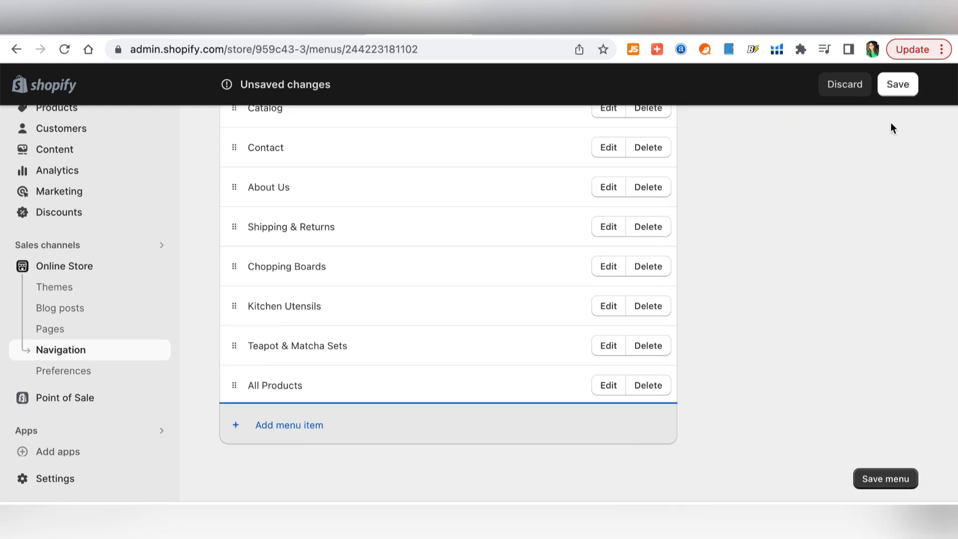
{"action": "left_click", "coordinate": [897, 84]}
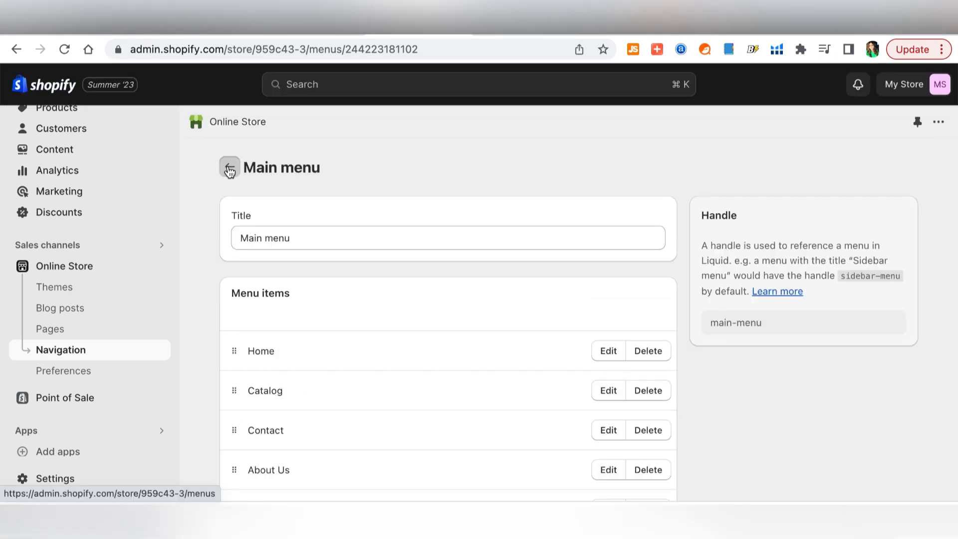
{"action": "left_click", "coordinate": [229, 170]}
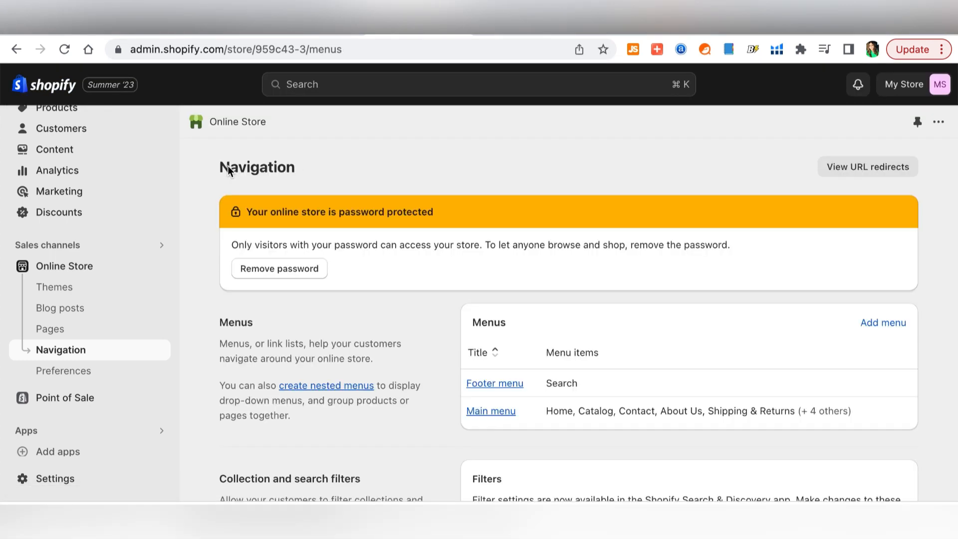
- Add an 'About Us' footer menu item linked to the About Us page
{"action": "scroll", "coordinate": [379, 379], "scroll_direction": "down", "scroll_amount": 3}
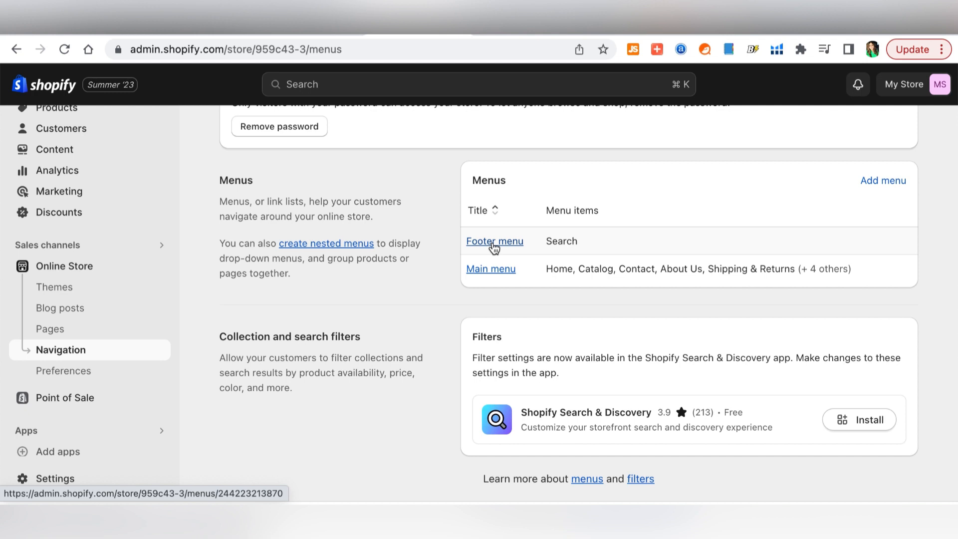
{"action": "left_click", "coordinate": [493, 244]}
{"action": "left_click", "coordinate": [290, 393]}
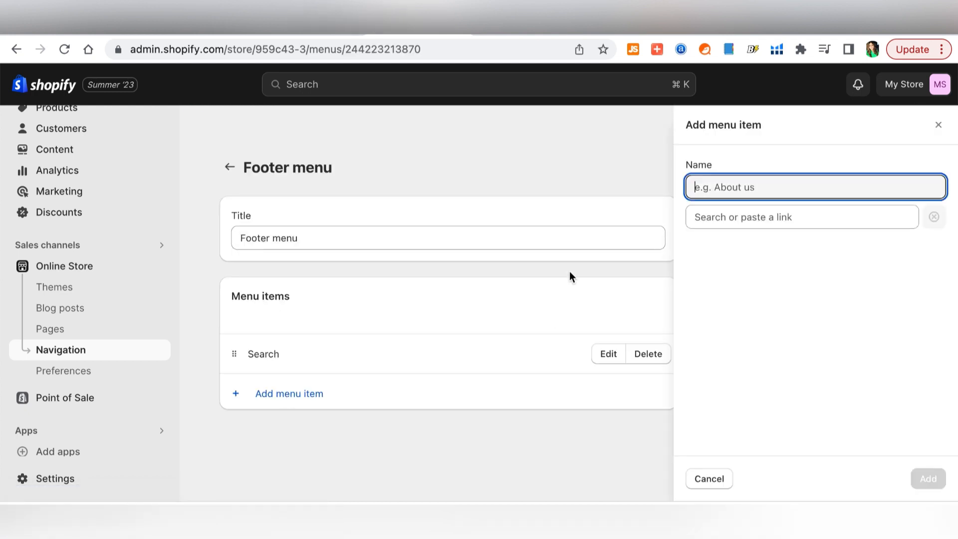
{"action": "type", "text": "About Us"}
{"action": "left_click", "coordinate": [781, 220]}
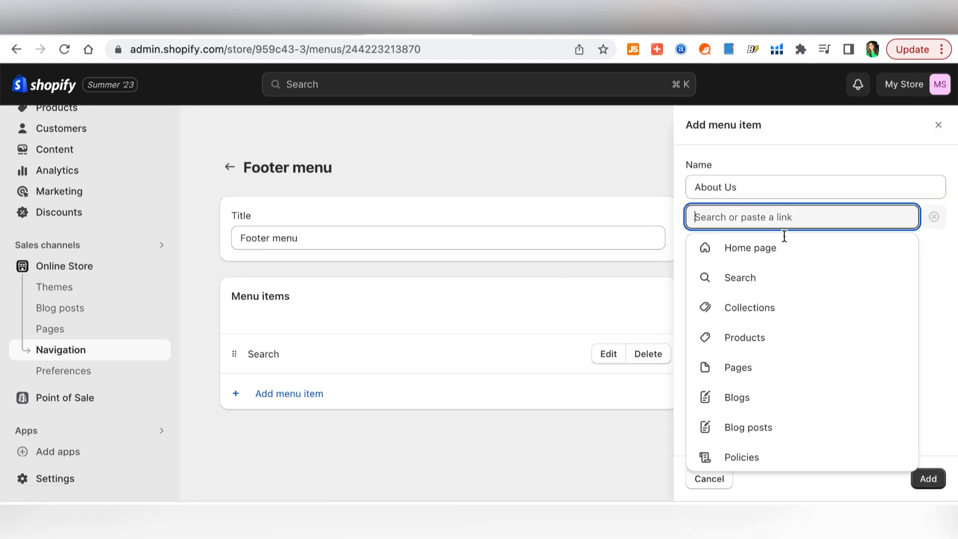
{"action": "left_click", "coordinate": [784, 364]}
{"action": "left_click", "coordinate": [747, 278]}
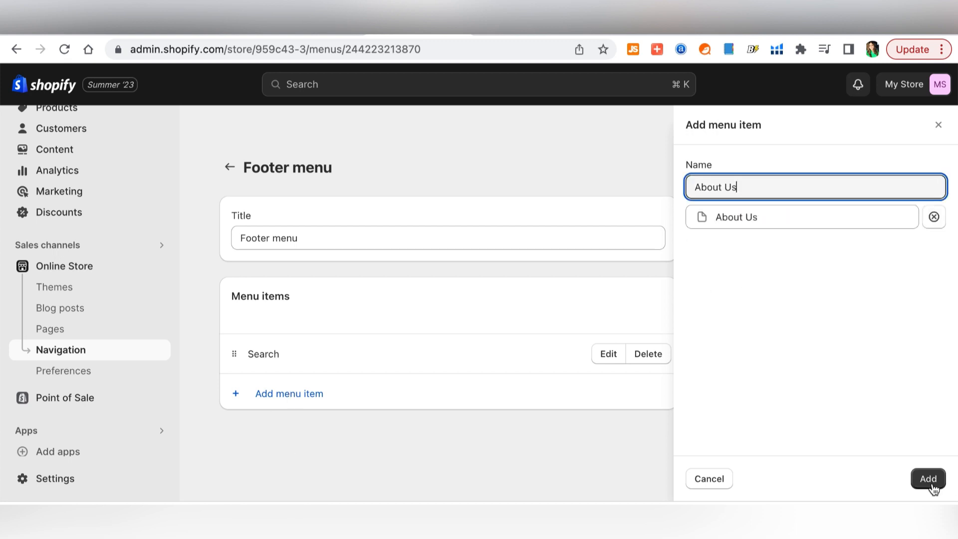
{"action": "left_click", "coordinate": [928, 479]}
- Add a 'Shipping & Returns' footer item linked to the Shipping & Returns page
{"action": "type", "text": "Shipping & Retur"}
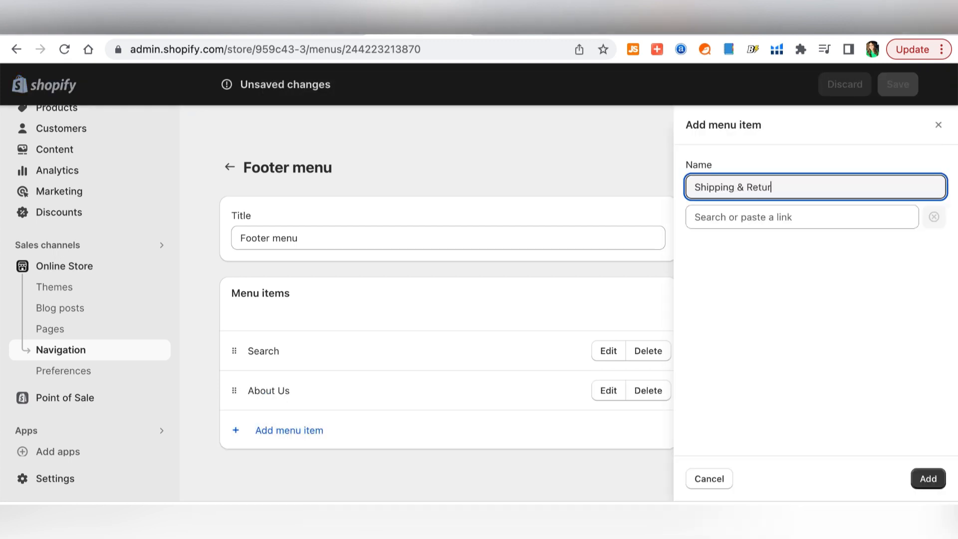
{"action": "type", "text": "ns"}
{"action": "left_click", "coordinate": [782, 219]}
{"action": "left_click", "coordinate": [777, 367]}
{"action": "left_click", "coordinate": [760, 341]}
{"action": "left_click", "coordinate": [928, 480]}
- Add an 'All Products' item linked to all products and save the footer menu
{"action": "type", "text": "All "}
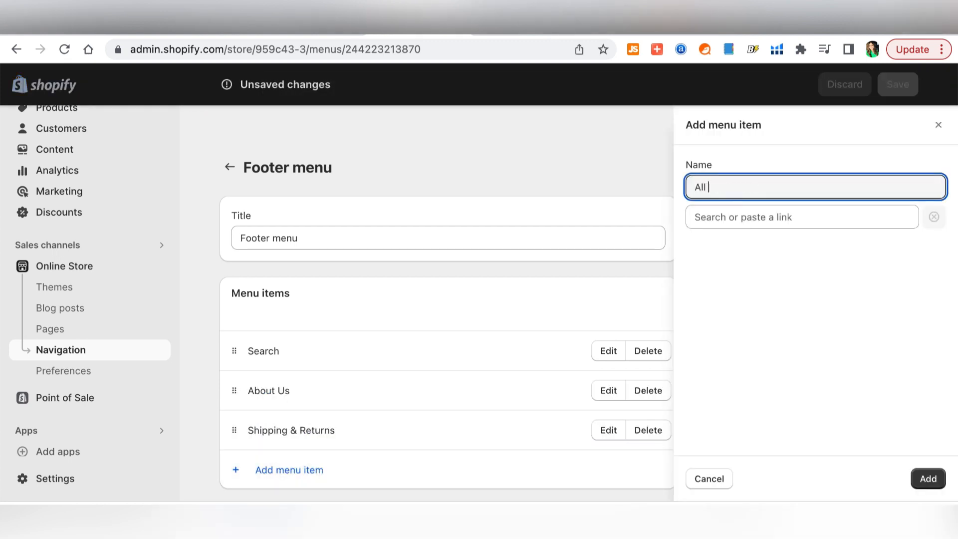
{"action": "type", "text": "Products"}
{"action": "left_click", "coordinate": [744, 216]}
{"action": "left_click", "coordinate": [744, 336]}
{"action": "left_click", "coordinate": [753, 276]}
{"action": "left_click", "coordinate": [929, 478]}
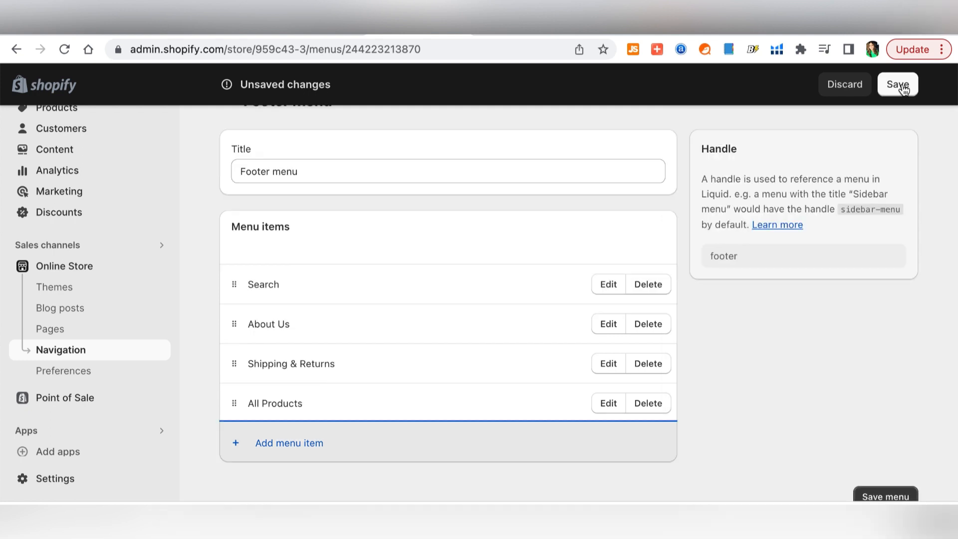
{"action": "left_click", "coordinate": [903, 87]}
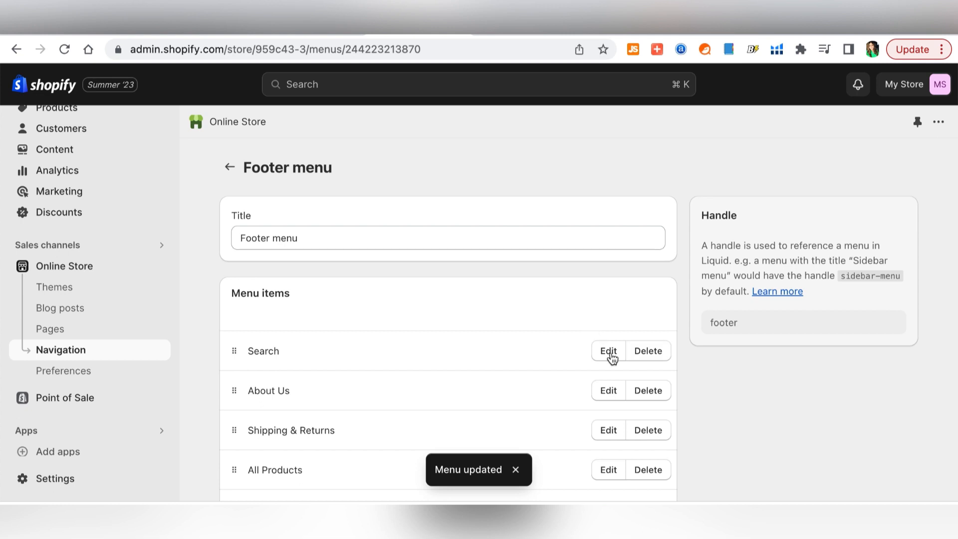
{"action": "left_click", "coordinate": [229, 167]}
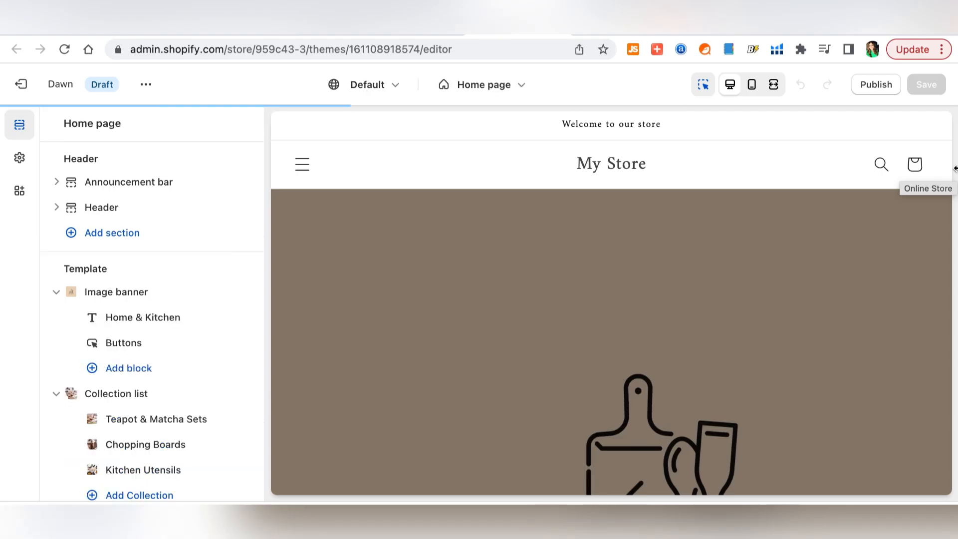
- Switch the header's desktop menu type to Drawer, test it in the preview, and begin a footer block
{"action": "left_click", "coordinate": [302, 155]}
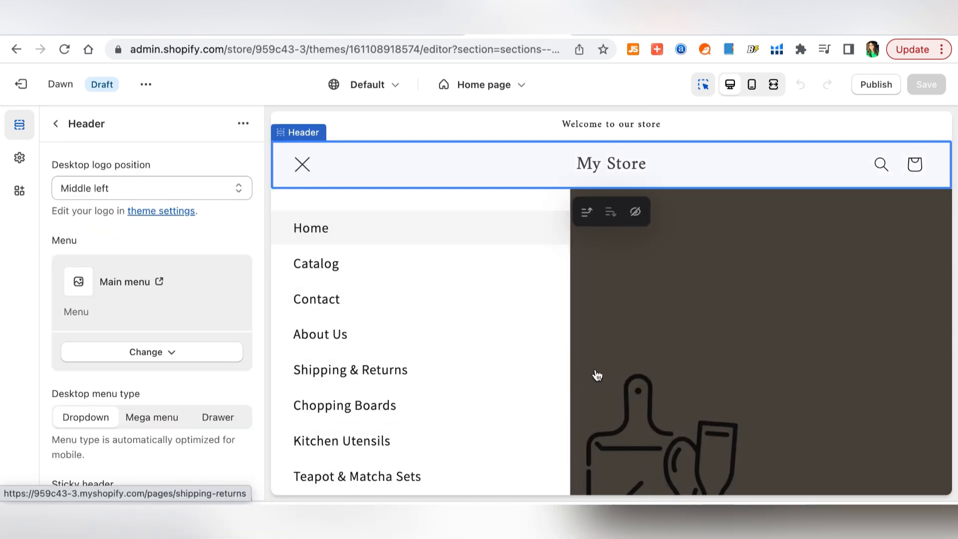
{"action": "scroll", "coordinate": [385, 482], "scroll_direction": "down", "scroll_amount": 1}
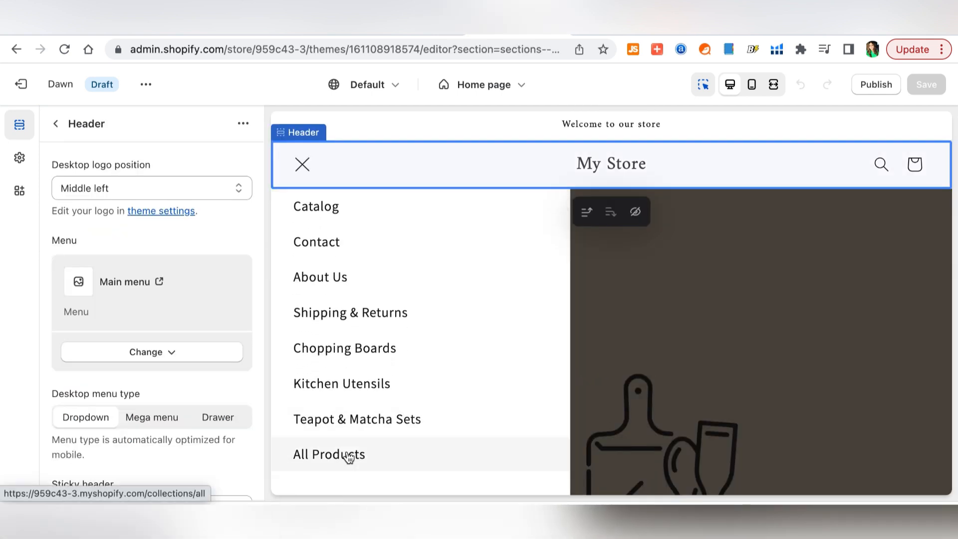
{"action": "scroll", "coordinate": [342, 456], "scroll_direction": "up", "scroll_amount": 1}
{"action": "left_click", "coordinate": [302, 164]}
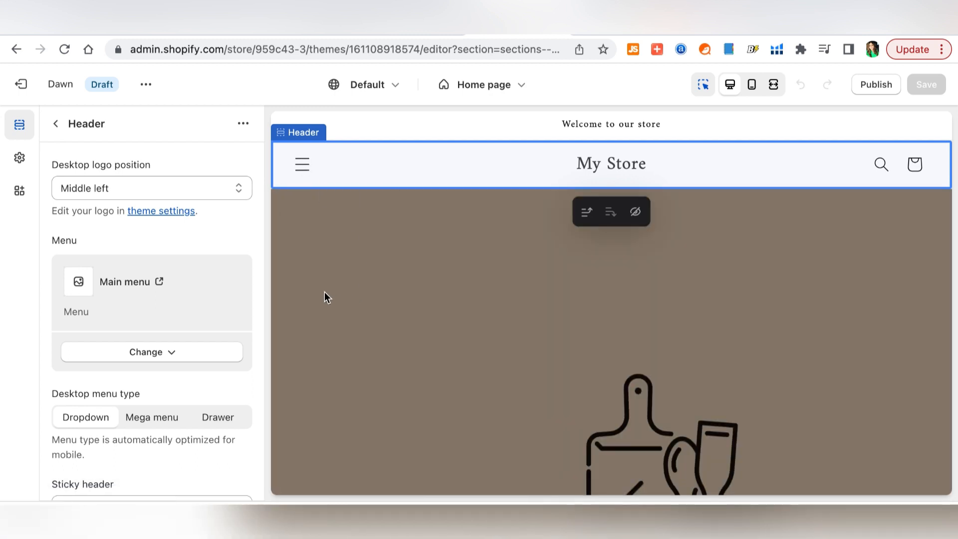
{"action": "scroll", "coordinate": [151, 350], "scroll_direction": "down", "scroll_amount": 1}
{"action": "left_click", "coordinate": [152, 353]}
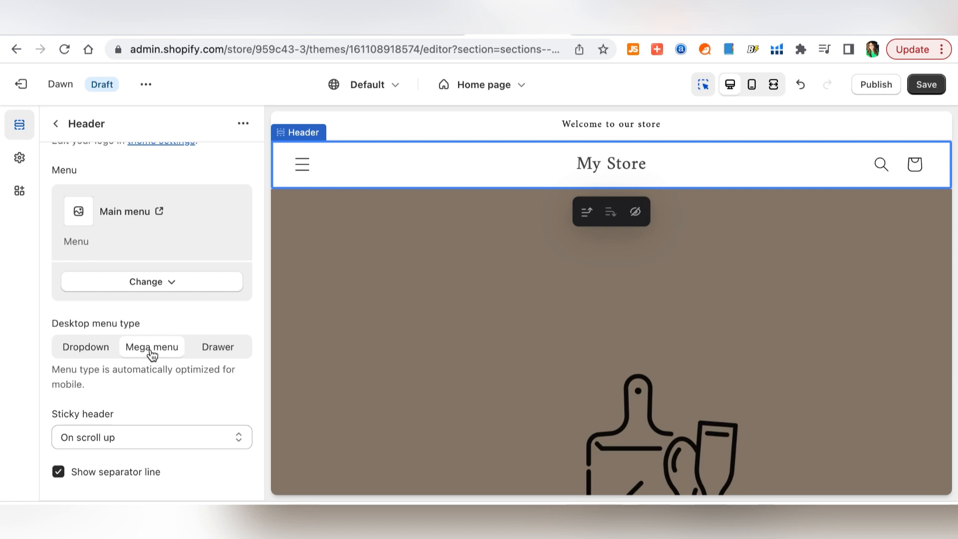
{"action": "left_click", "coordinate": [223, 353]}
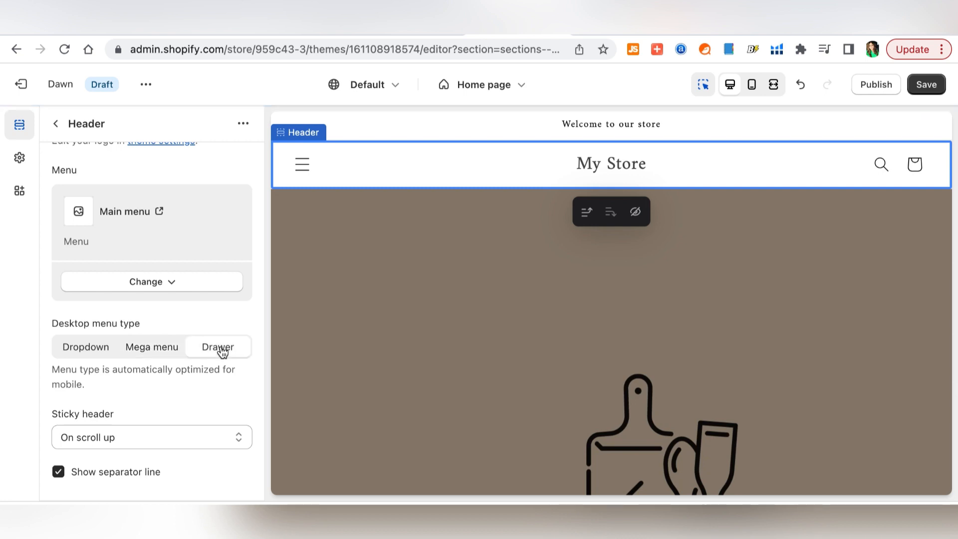
{"action": "left_click", "coordinate": [303, 166]}
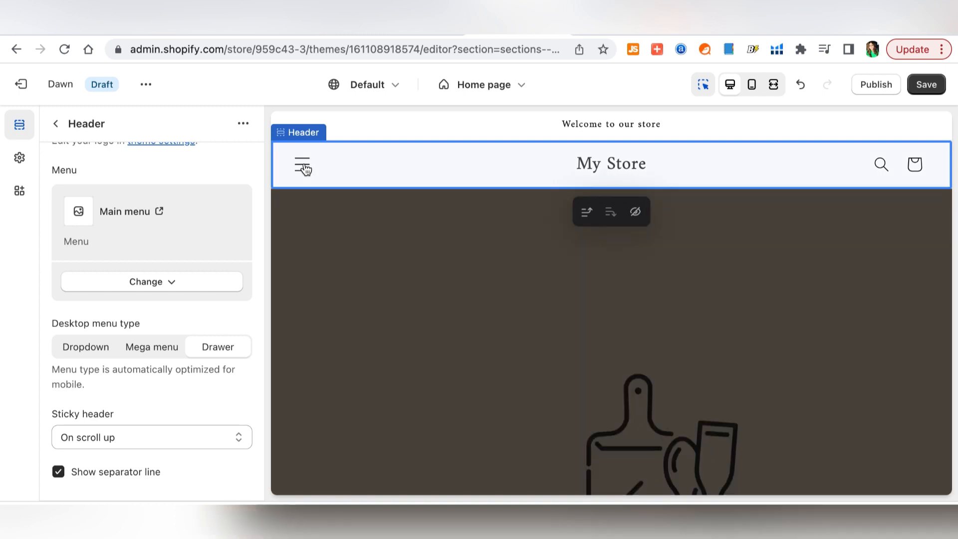
{"action": "left_click", "coordinate": [147, 471]}
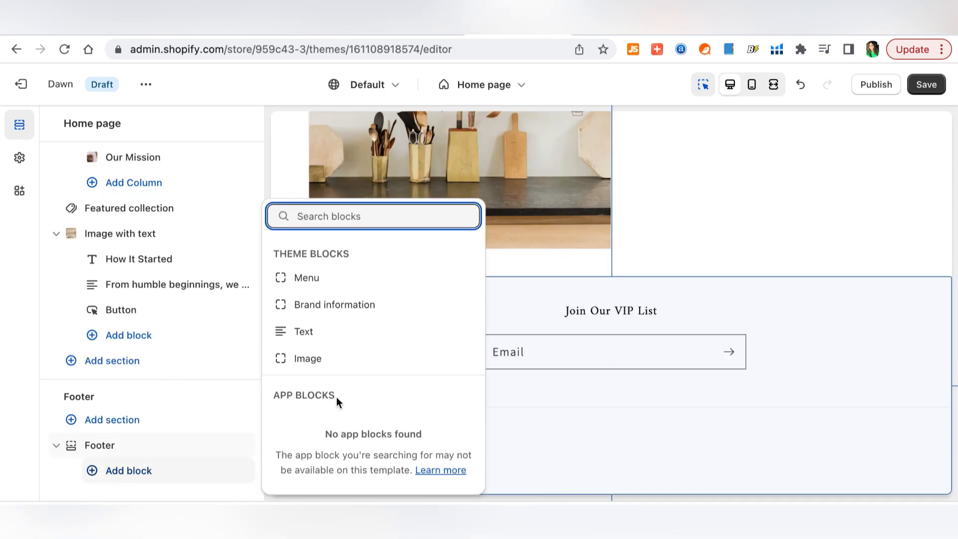
- Add a Quick links menu block to the footer and save the theme changes
{"action": "left_click", "coordinate": [312, 285]}
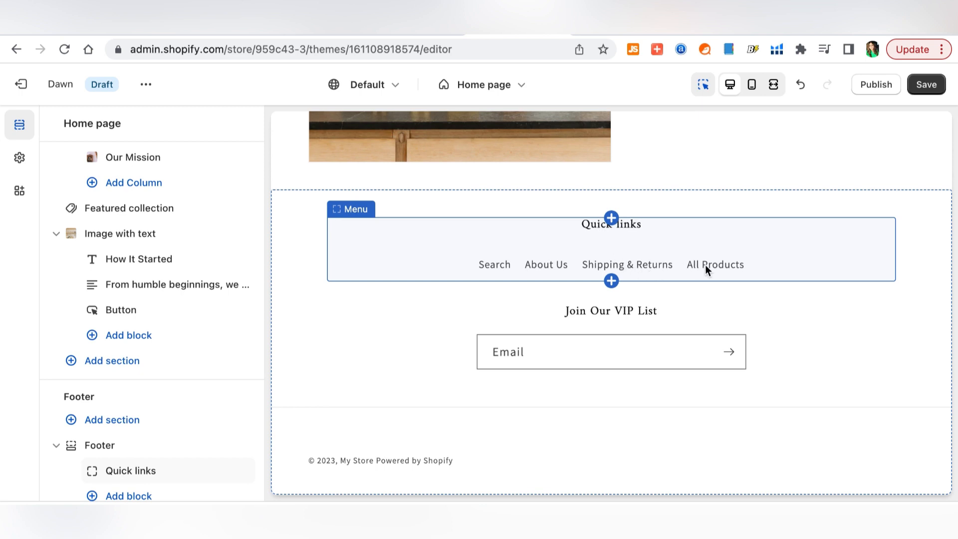
{"action": "left_click", "coordinate": [398, 399]}
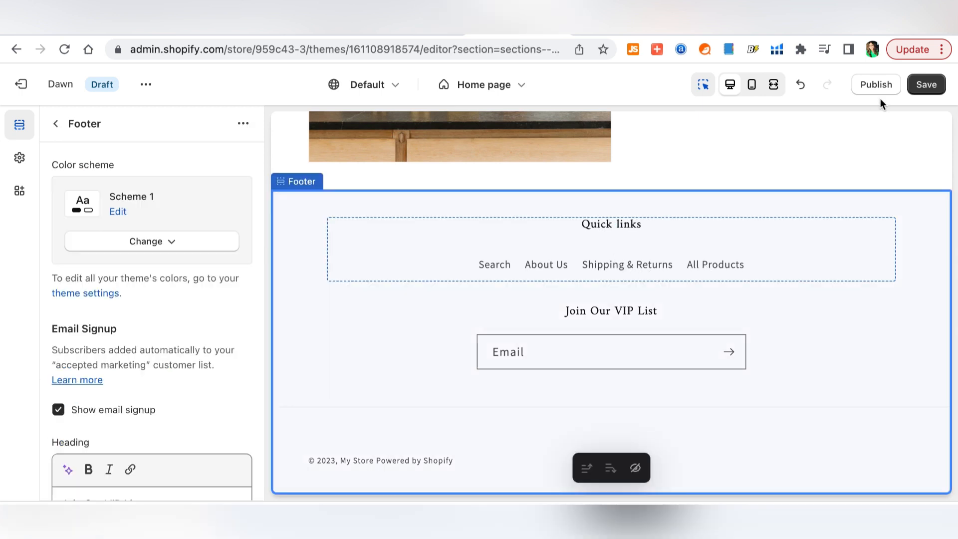
{"action": "left_click", "coordinate": [926, 85]}
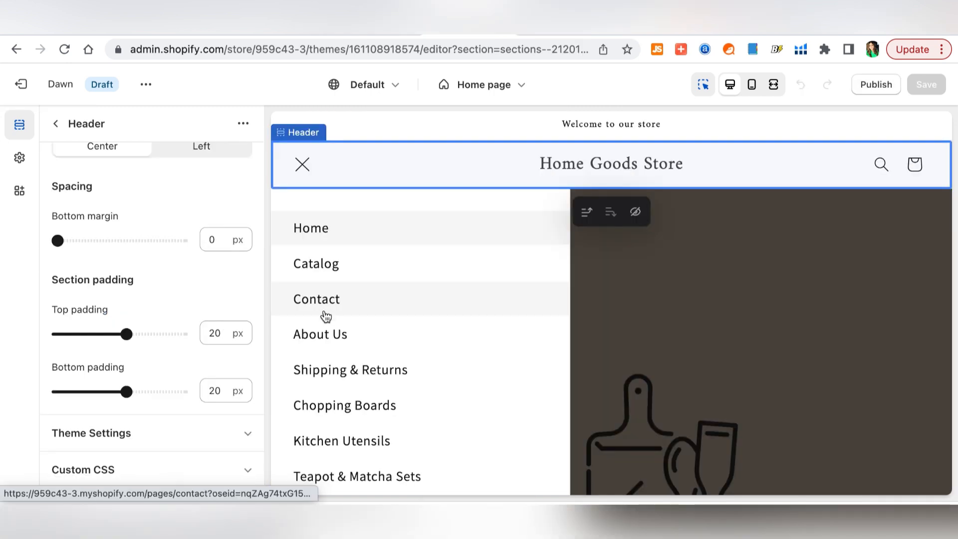
- Open the Contact page template and select the section containing the Contact heading
{"action": "left_click", "coordinate": [324, 313]}
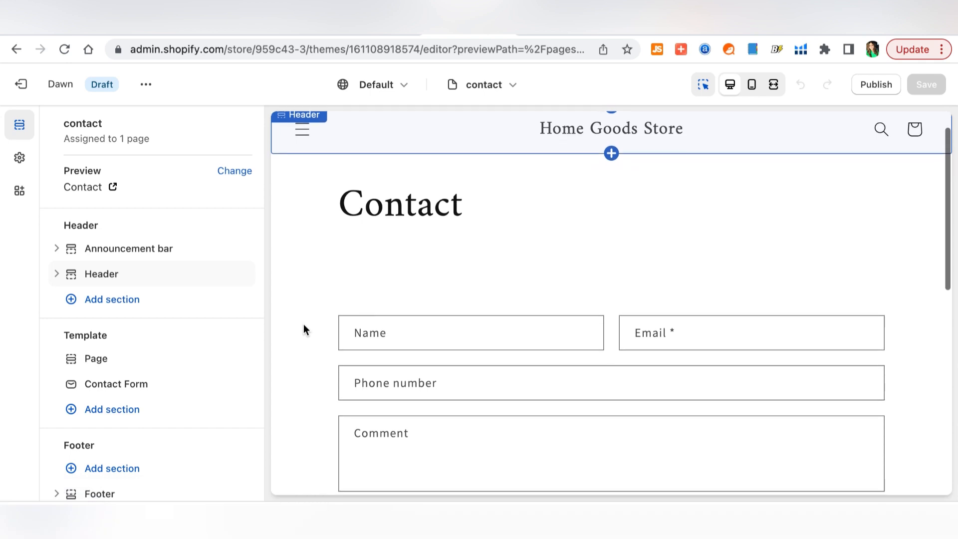
{"action": "scroll", "coordinate": [304, 330], "scroll_direction": "down", "scroll_amount": 4}
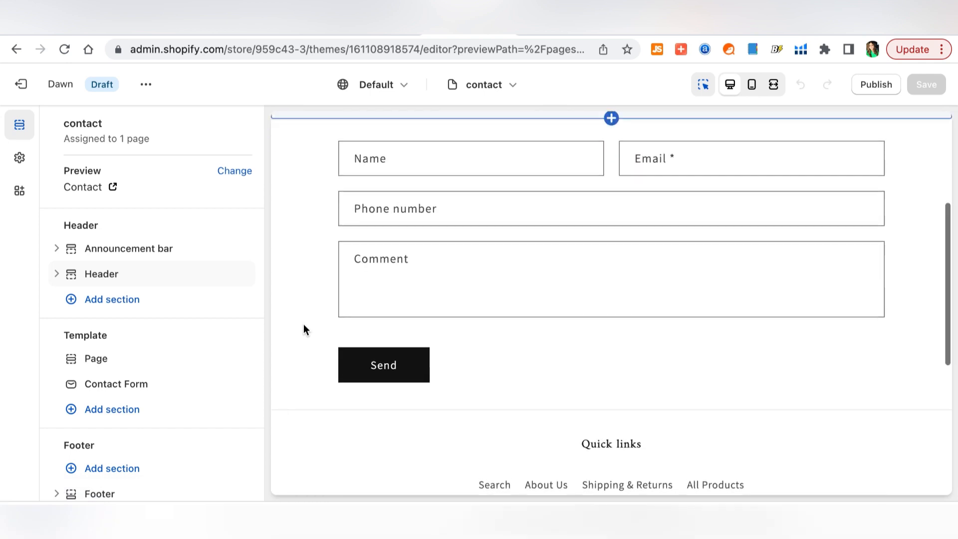
{"action": "scroll", "coordinate": [304, 325], "scroll_direction": "up", "scroll_amount": 1}
{"action": "scroll", "coordinate": [304, 324], "scroll_direction": "down", "scroll_amount": 1}
{"action": "scroll", "coordinate": [304, 325], "scroll_direction": "up", "scroll_amount": 1}
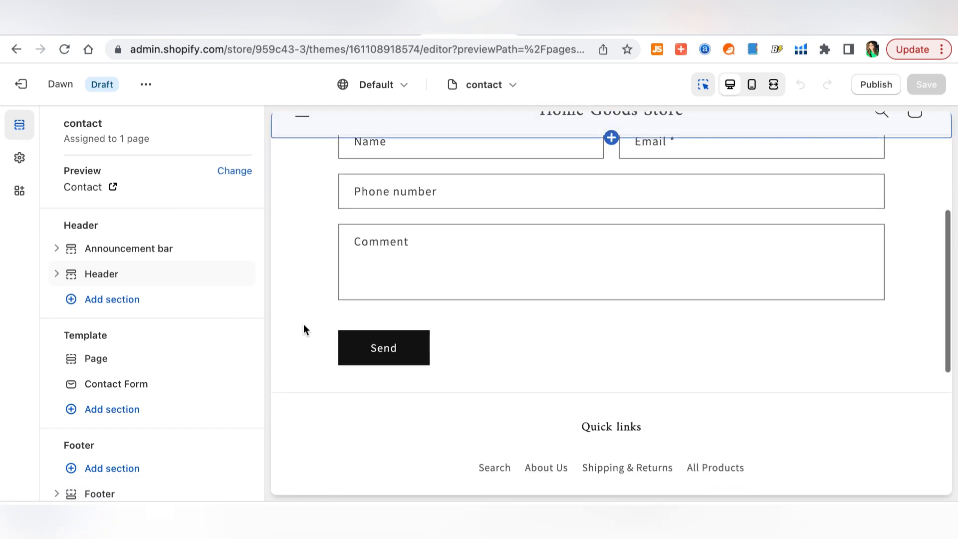
{"action": "scroll", "coordinate": [303, 324], "scroll_direction": "up", "scroll_amount": 5}
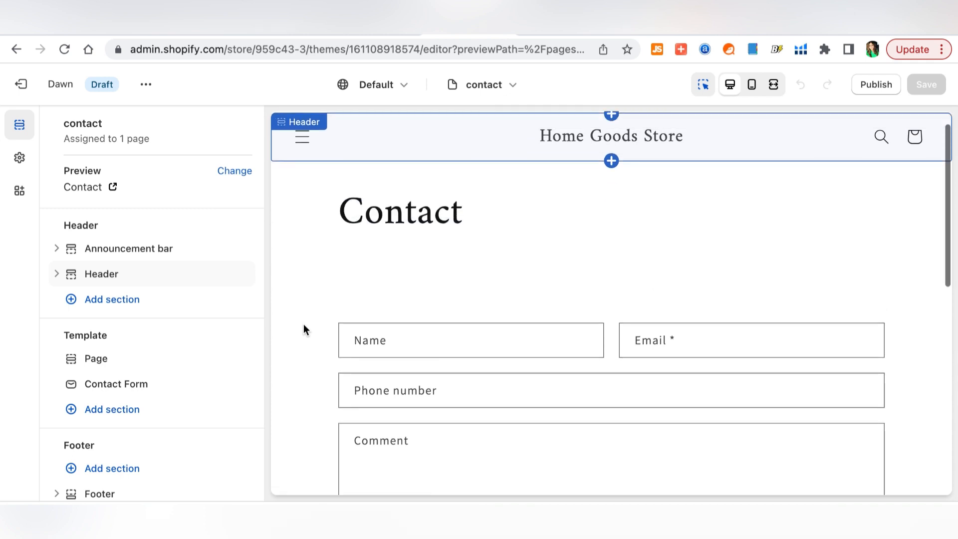
{"action": "scroll", "coordinate": [303, 325], "scroll_direction": "up", "scroll_amount": 1}
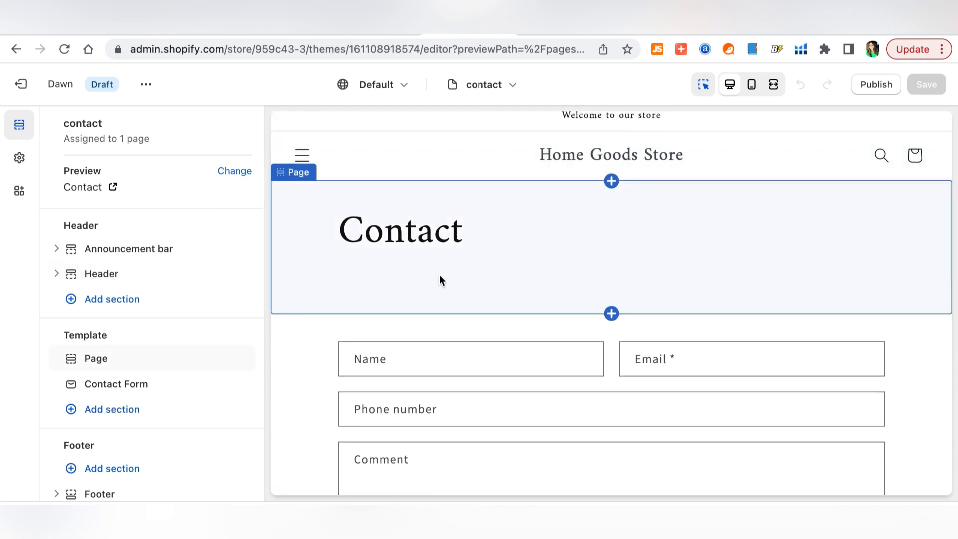
{"action": "left_click", "coordinate": [439, 276]}
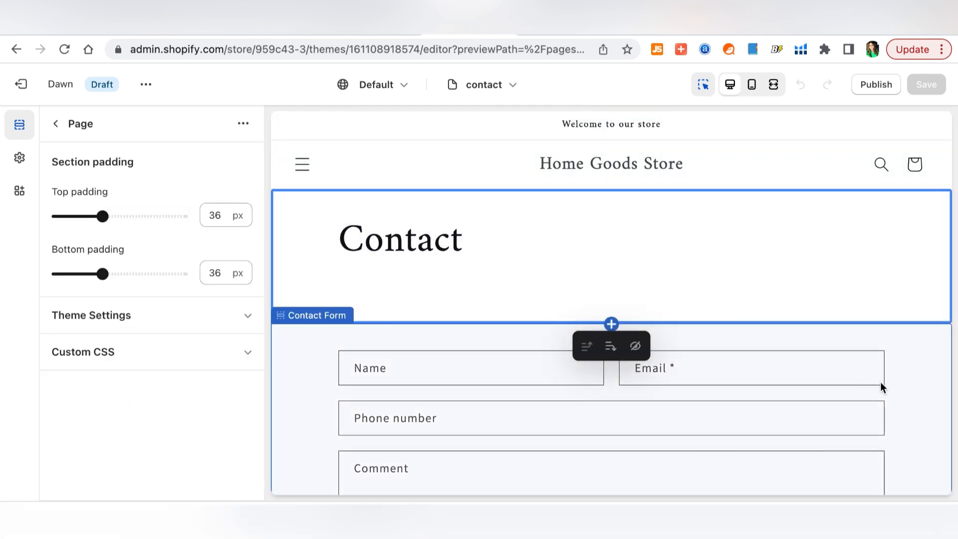
- Add a Rich text section below the Contact heading
{"action": "left_click", "coordinate": [612, 324]}
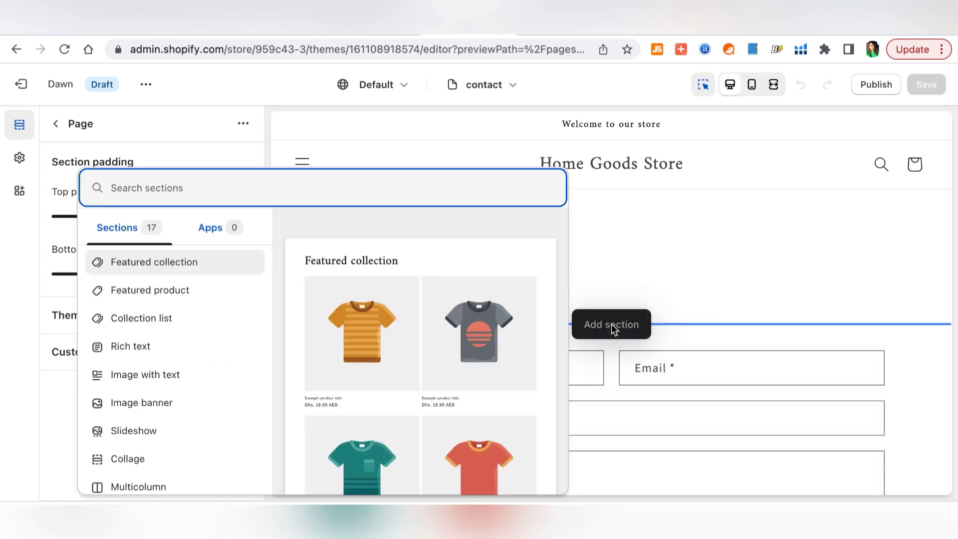
{"action": "left_click", "coordinate": [169, 347]}
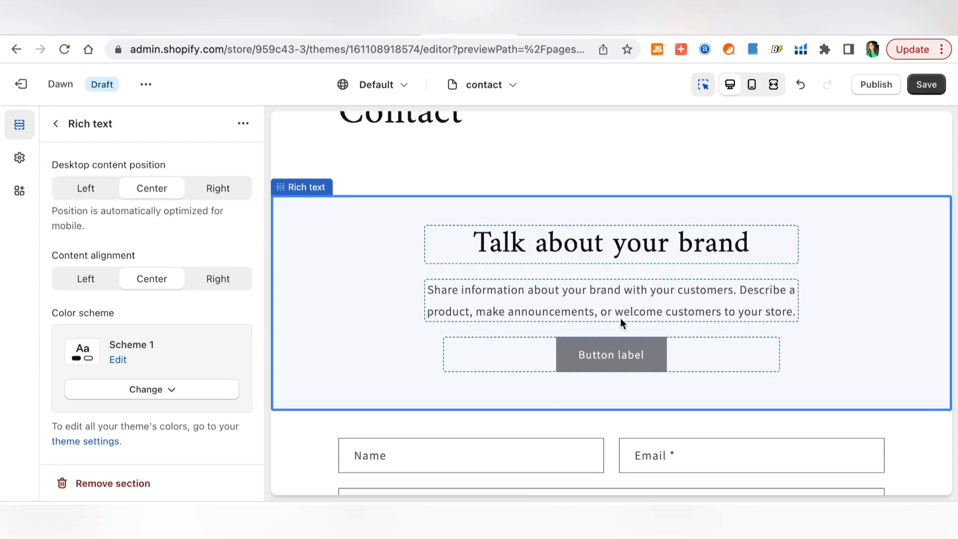
{"action": "left_click", "coordinate": [613, 360]}
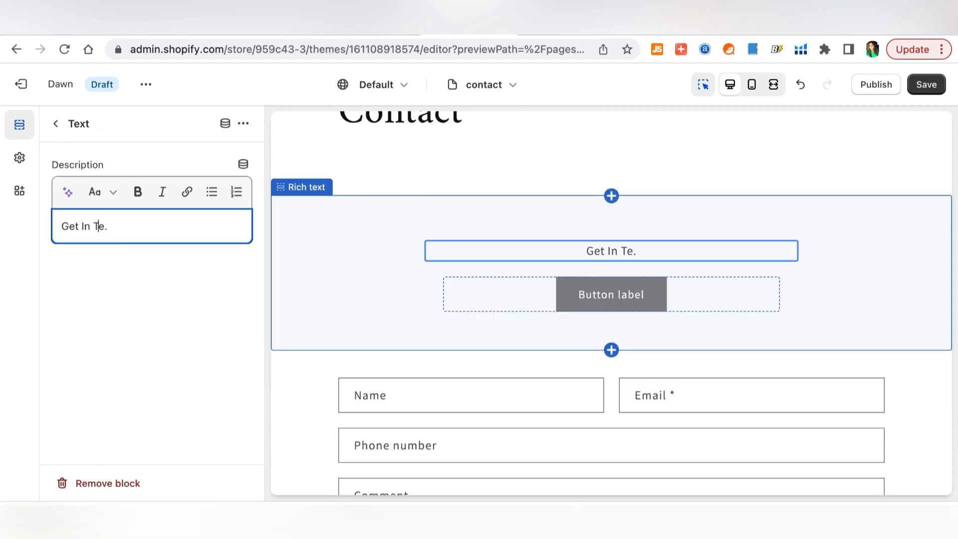
{"action": "type", "text": "ouch"}
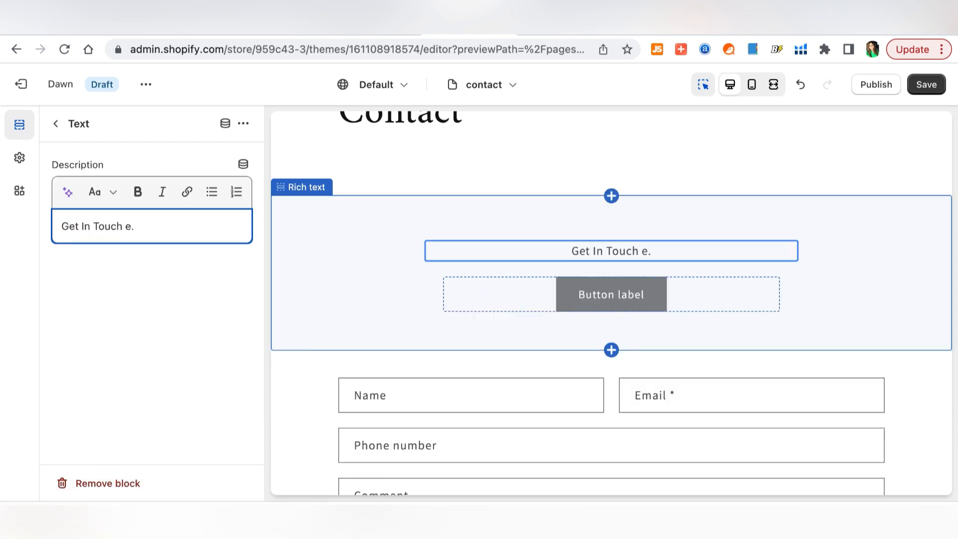
- Fill its text with 'Contact Us:', the store email, customer care phone and UAE address; hide the button; save
{"action": "key", "text": "ctrl+a"}
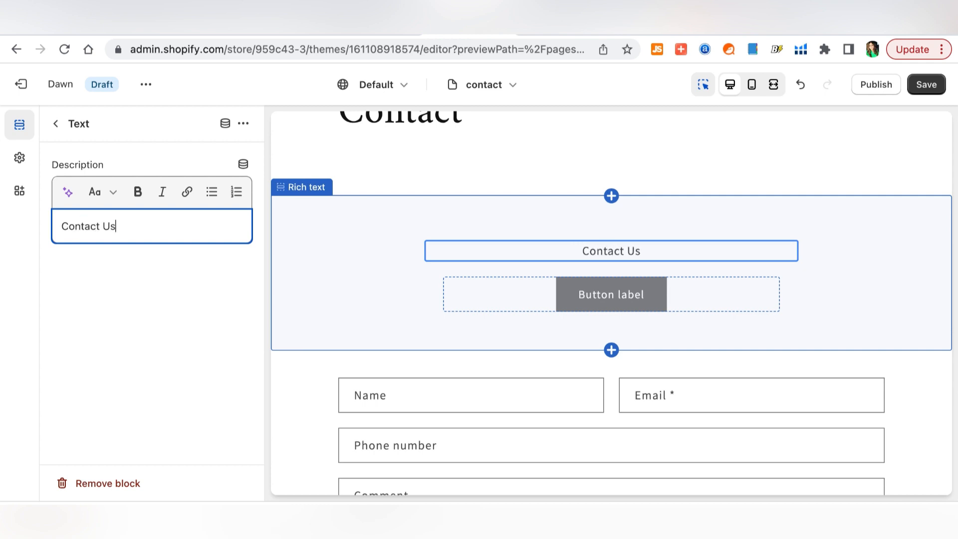
{"action": "key", "text": "Return"}
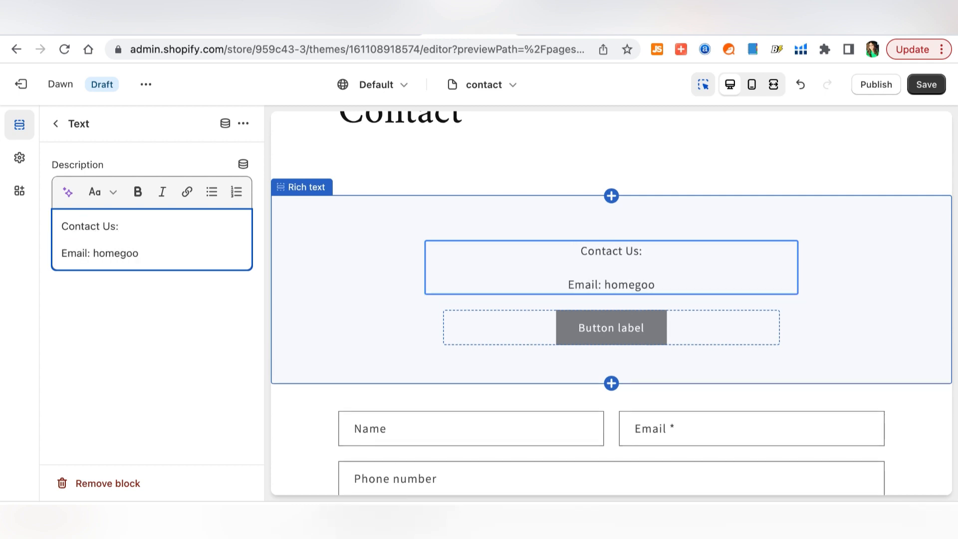
{"action": "key", "text": "Return"}
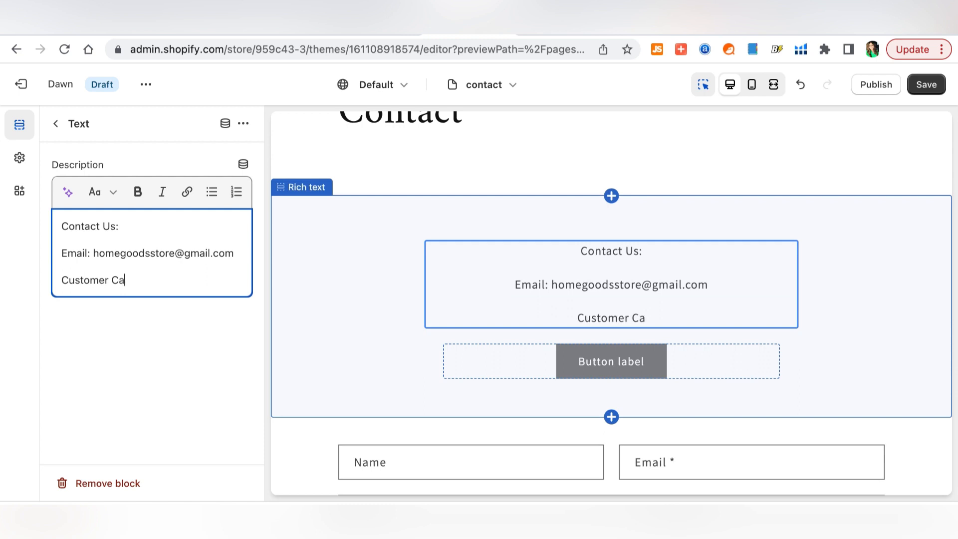
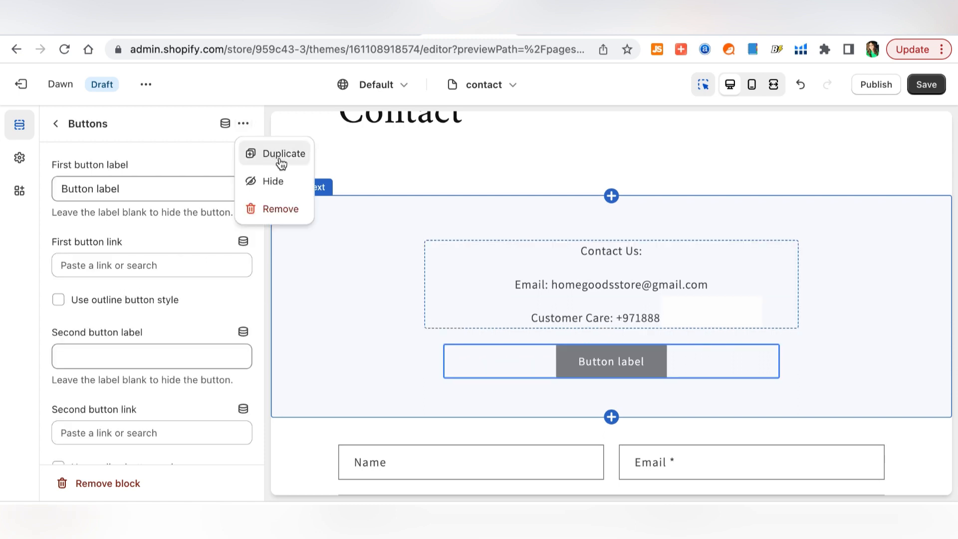
{"action": "left_click", "coordinate": [285, 187]}
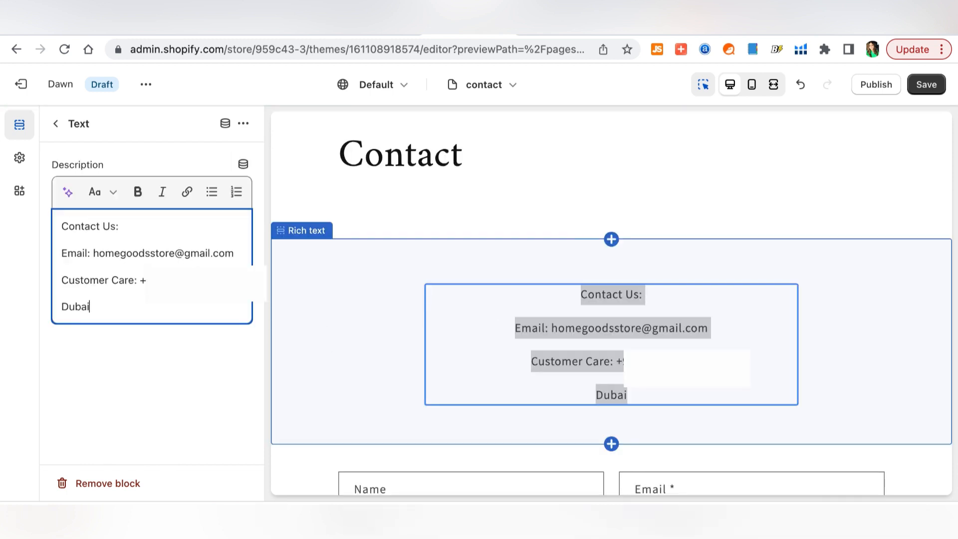
{"action": "type", "text": ", United Arab Emirates"}
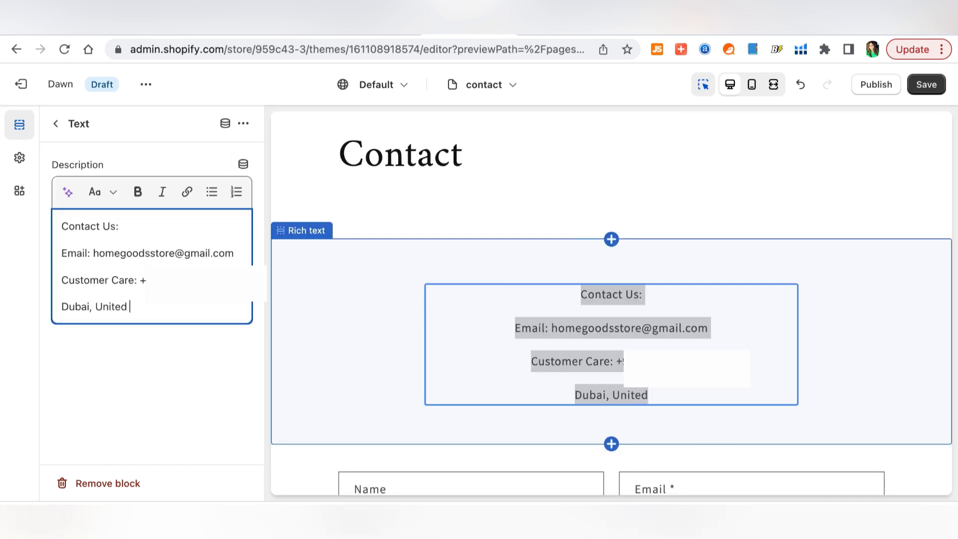
{"action": "left_click", "coordinate": [927, 85]}
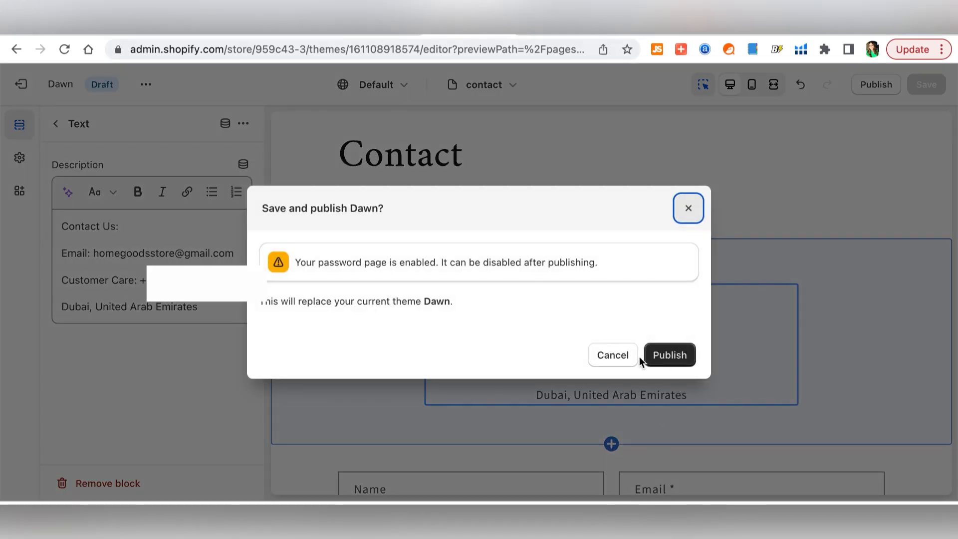
- Dismiss the publish prompt and open the Main menu in Navigation
{"action": "left_click", "coordinate": [689, 208]}
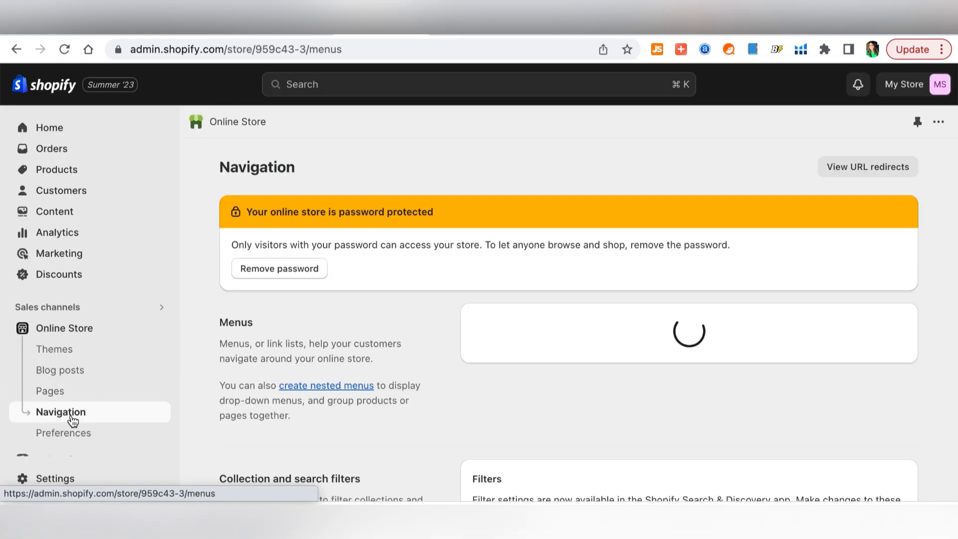
{"action": "scroll", "coordinate": [395, 374], "scroll_direction": "down", "scroll_amount": 5}
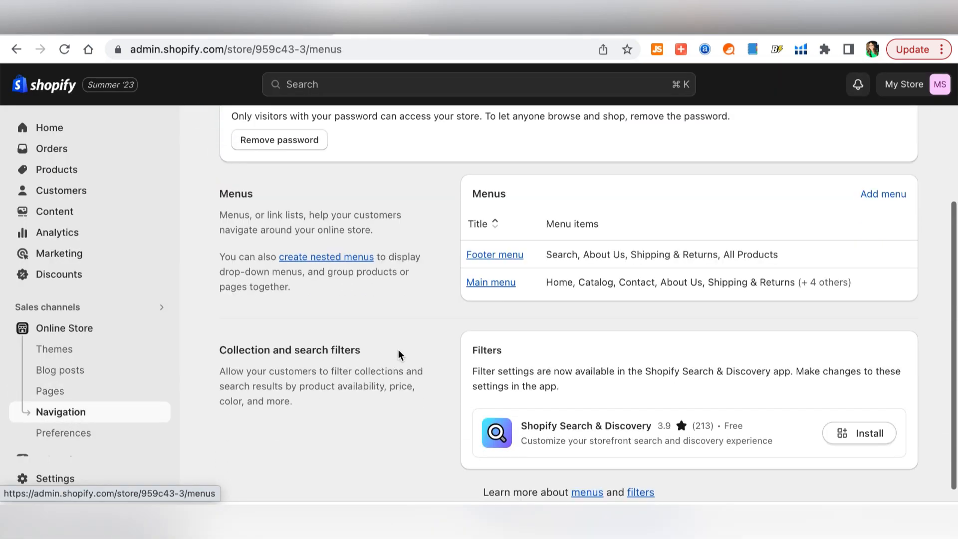
{"action": "left_click", "coordinate": [490, 282]}
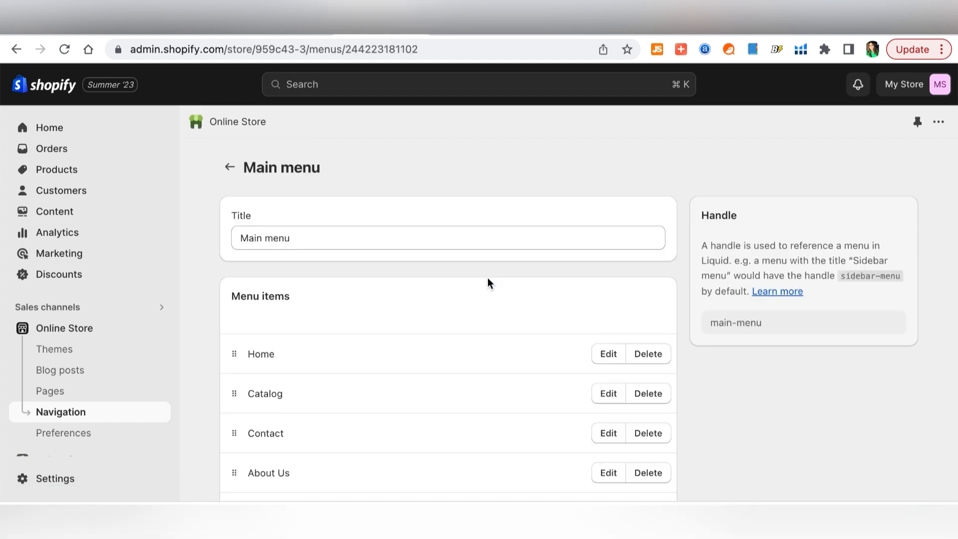
{"action": "scroll", "coordinate": [490, 282], "scroll_direction": "down", "scroll_amount": 5}
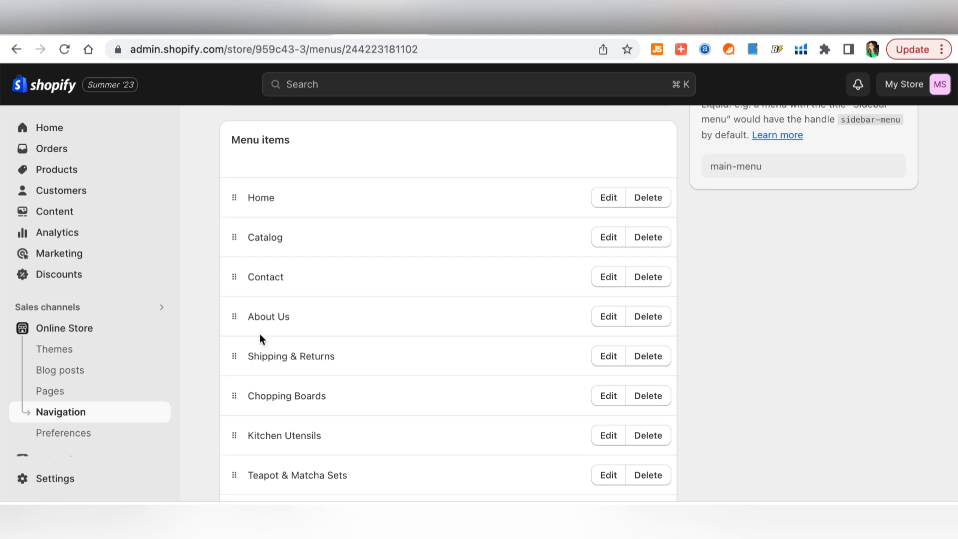
- Move About Us after Home, put Shipping & Returns and Contact last, and save
{"action": "left_click_drag", "start_coordinate": [241, 322], "coordinate": [242, 237]}
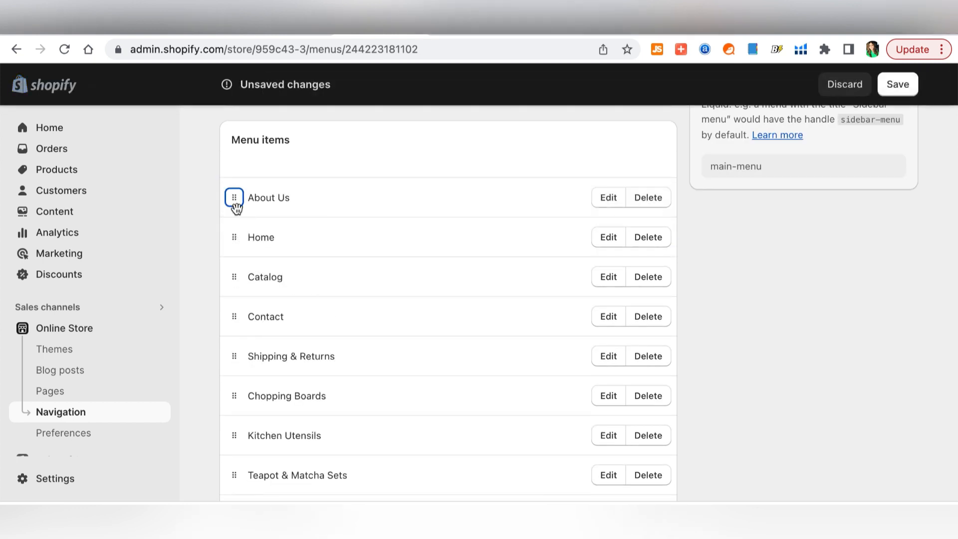
{"action": "left_click_drag", "start_coordinate": [234, 198], "coordinate": [241, 424]}
{"action": "scroll", "coordinate": [318, 298], "scroll_direction": "down", "scroll_amount": 3}
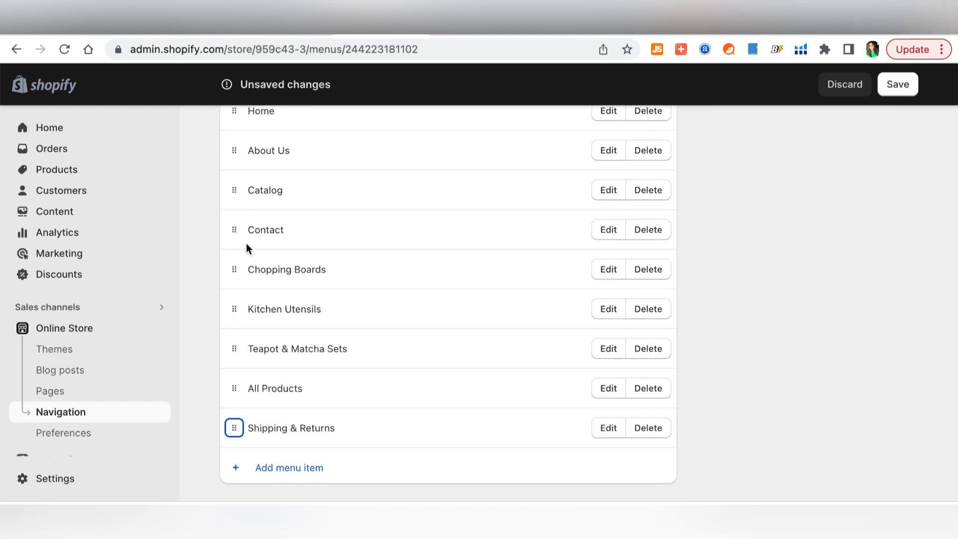
{"action": "left_click_drag", "start_coordinate": [234, 229], "coordinate": [208, 391]}
{"action": "scroll", "coordinate": [422, 369], "scroll_direction": "up", "scroll_amount": 2}
{"action": "left_click_drag", "start_coordinate": [234, 279], "coordinate": [242, 327]}
{"action": "scroll", "coordinate": [444, 417], "scroll_direction": "up", "scroll_amount": 4}
{"action": "scroll", "coordinate": [444, 417], "scroll_direction": "up", "scroll_amount": 2}
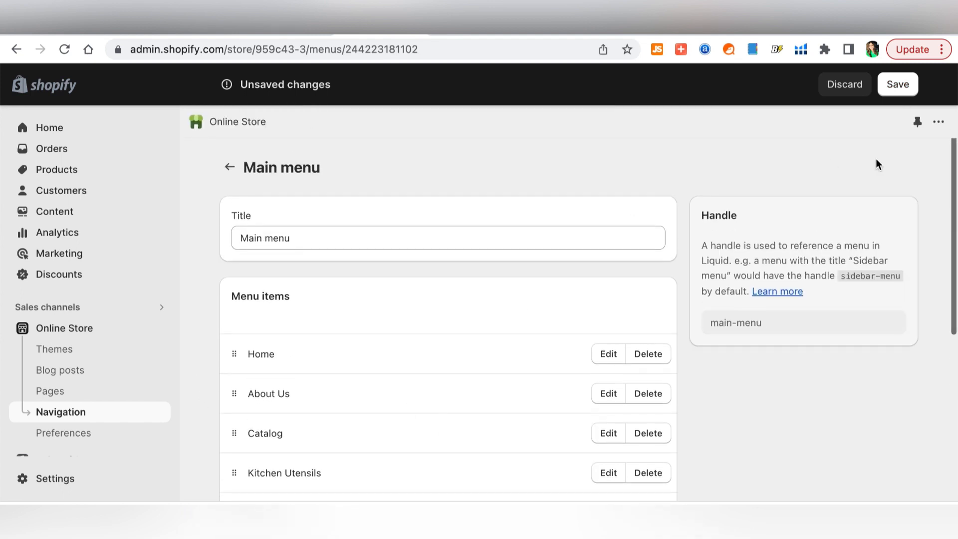
{"action": "left_click", "coordinate": [905, 85]}
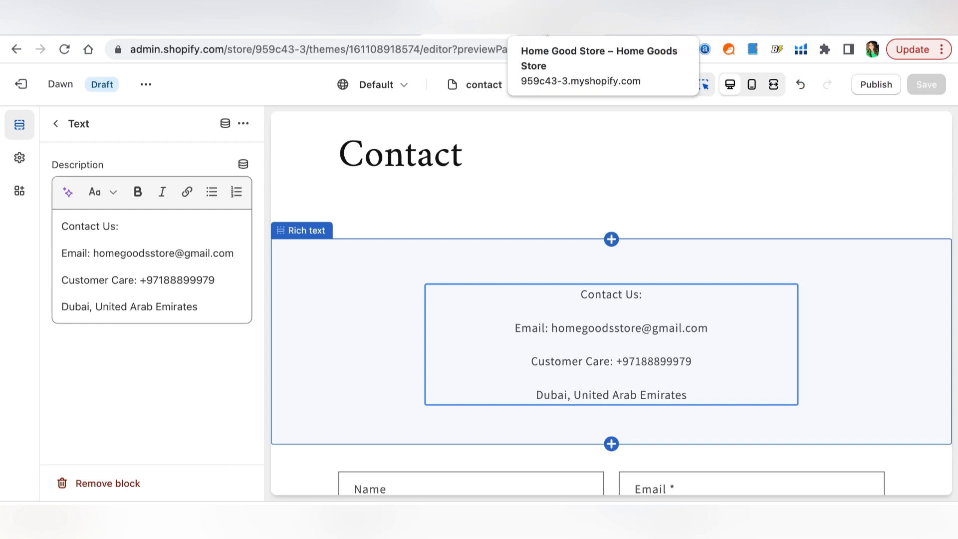
- Reload the storefront preview to show the new menu
{"action": "left_click", "coordinate": [547, 32]}
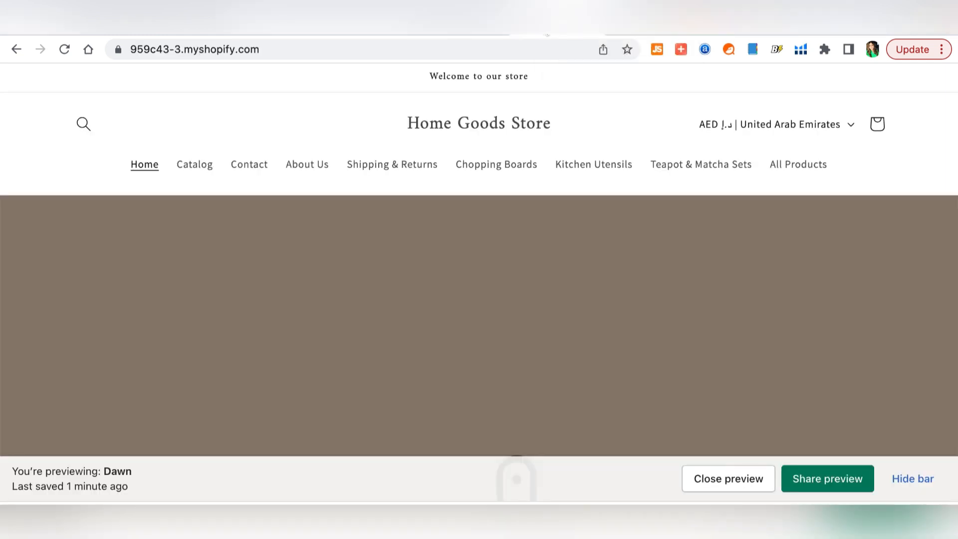
{"action": "left_click", "coordinate": [423, 52]}
{"action": "key", "text": "Return"}
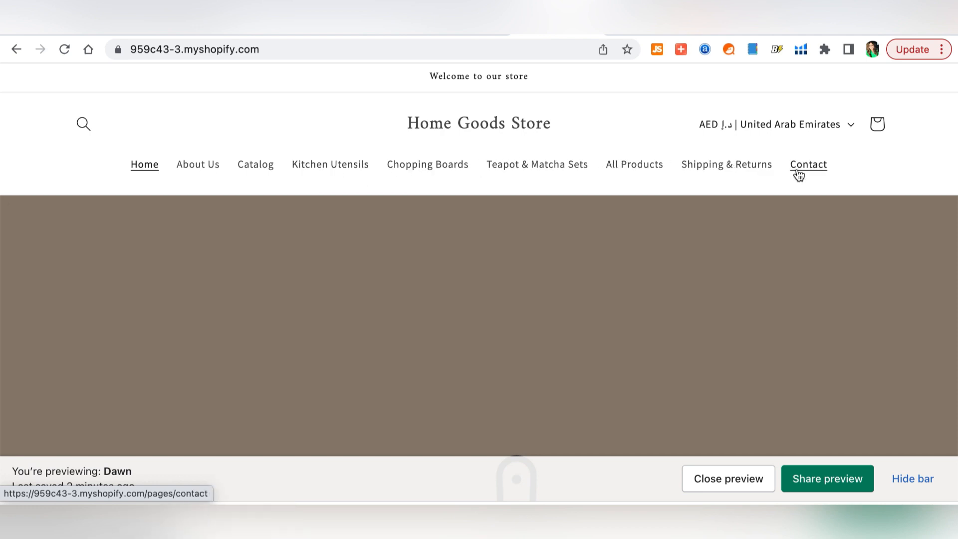
- Scroll the home page down to the footer, then open Kitchen Utensils via SHOP under How It Started
{"action": "scroll", "coordinate": [473, 291], "scroll_direction": "down", "scroll_amount": 5}
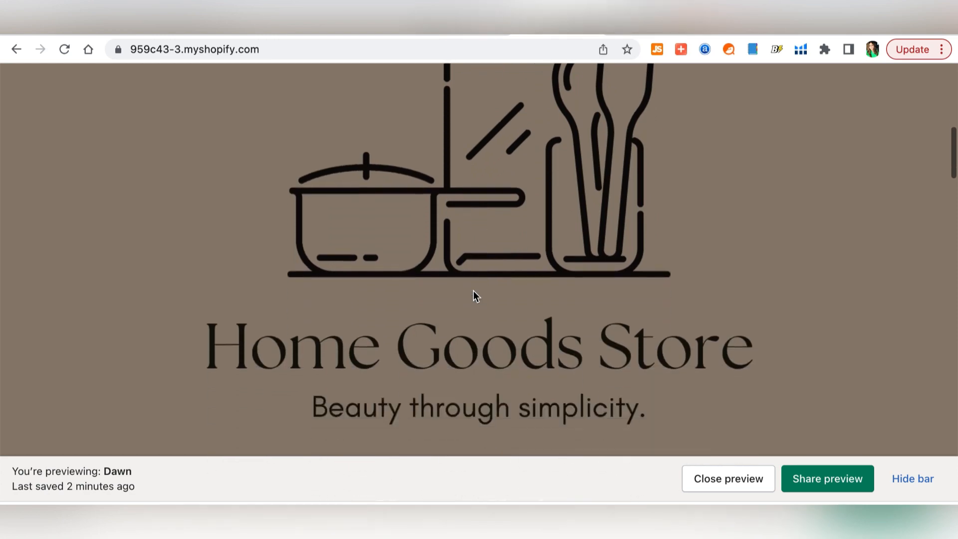
{"action": "scroll", "coordinate": [473, 291], "scroll_direction": "up", "scroll_amount": 1}
{"action": "scroll", "coordinate": [473, 291], "scroll_direction": "down", "scroll_amount": 3}
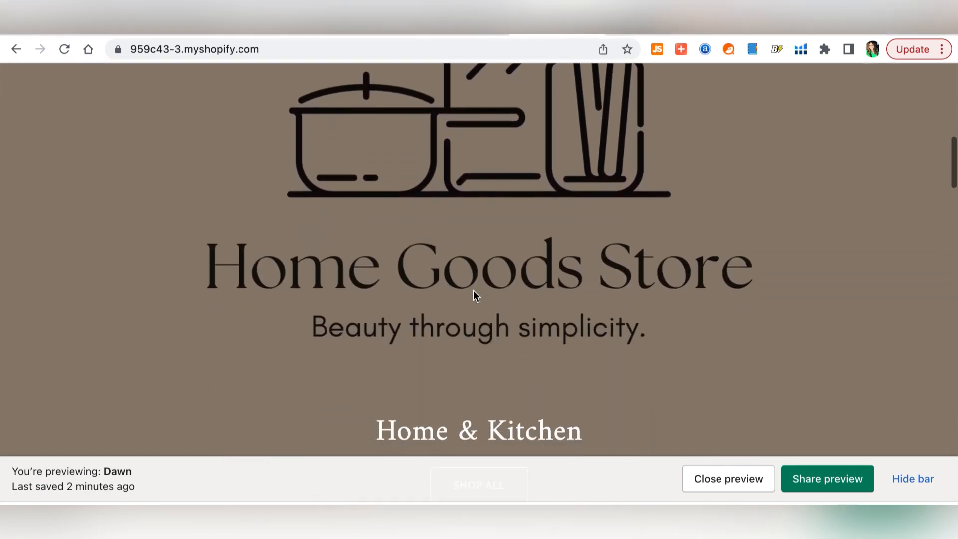
{"action": "scroll", "coordinate": [473, 291], "scroll_direction": "down", "scroll_amount": 4}
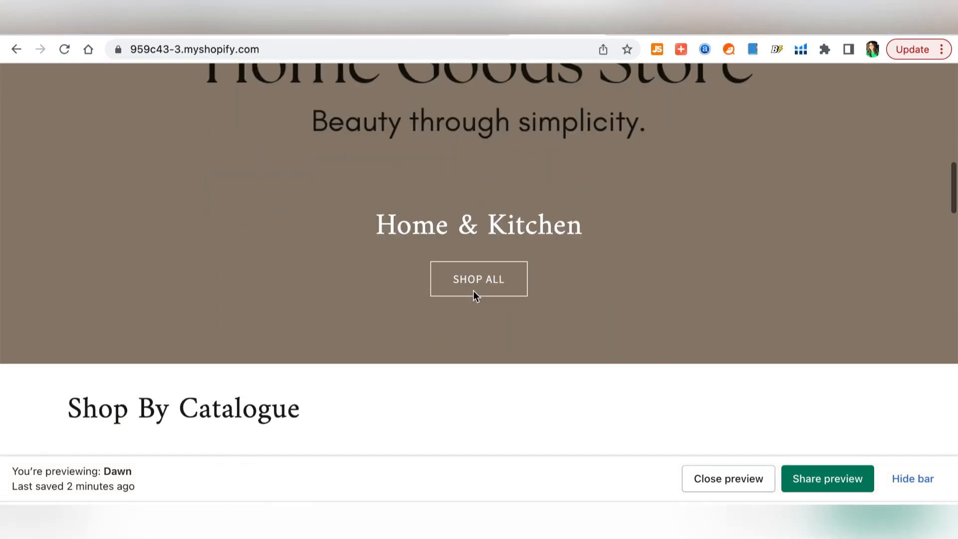
{"action": "scroll", "coordinate": [498, 294], "scroll_direction": "down", "scroll_amount": 6}
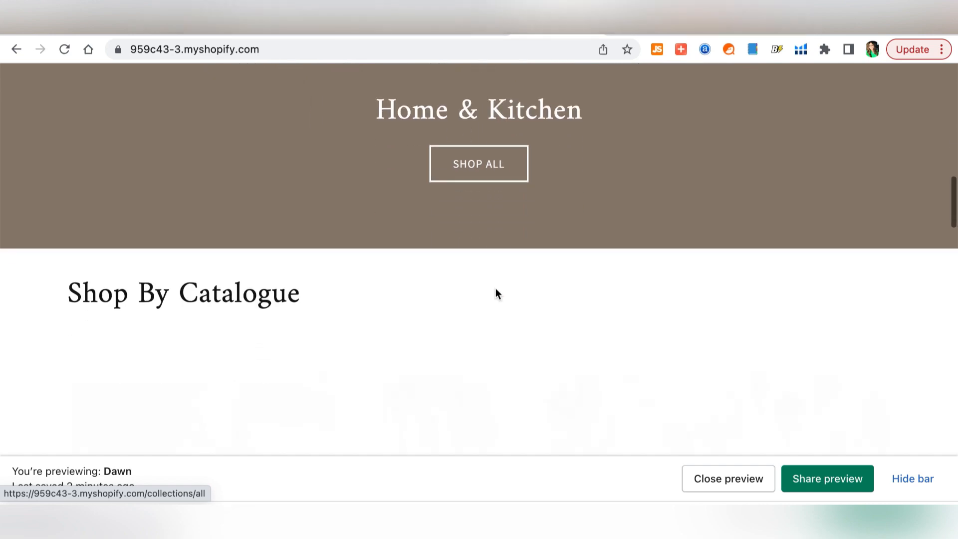
{"action": "scroll", "coordinate": [498, 294], "scroll_direction": "down", "scroll_amount": 1}
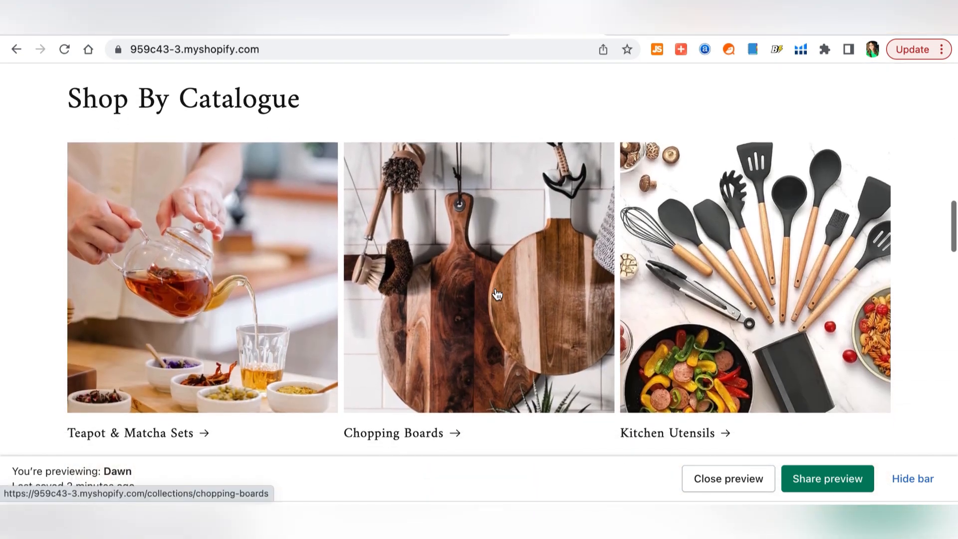
{"action": "scroll", "coordinate": [497, 295], "scroll_direction": "down", "scroll_amount": 1}
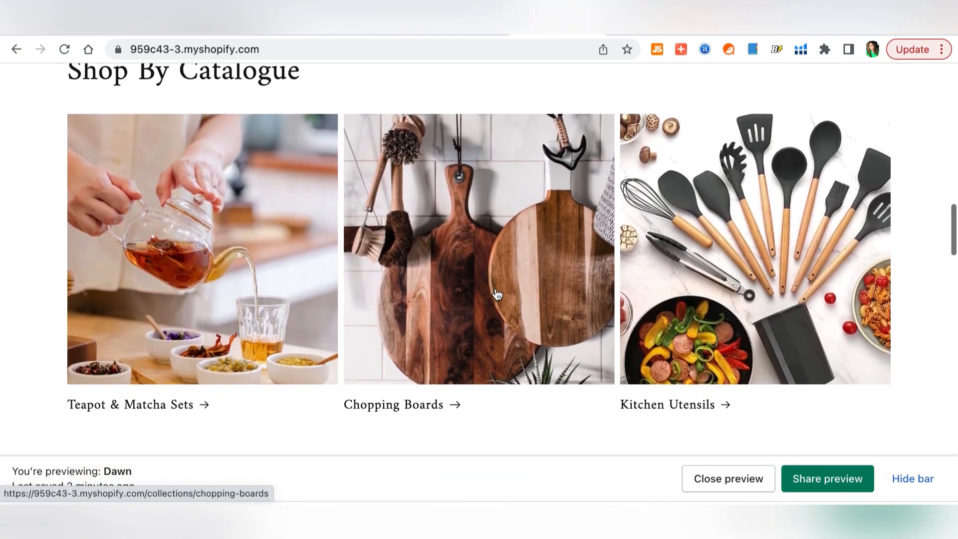
{"action": "scroll", "coordinate": [498, 295], "scroll_direction": "up", "scroll_amount": 3}
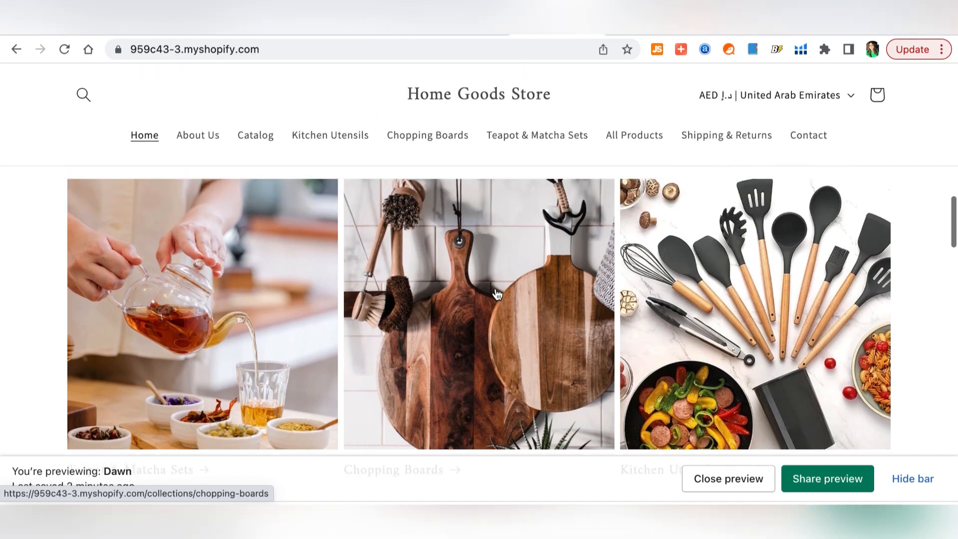
{"action": "scroll", "coordinate": [498, 294], "scroll_direction": "down", "scroll_amount": 6}
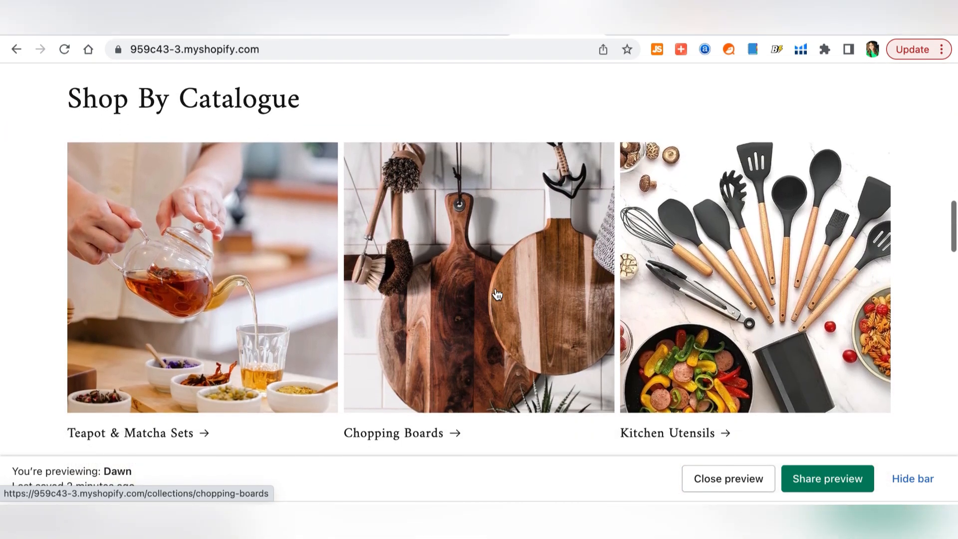
{"action": "scroll", "coordinate": [282, 312], "scroll_direction": "down", "scroll_amount": 2}
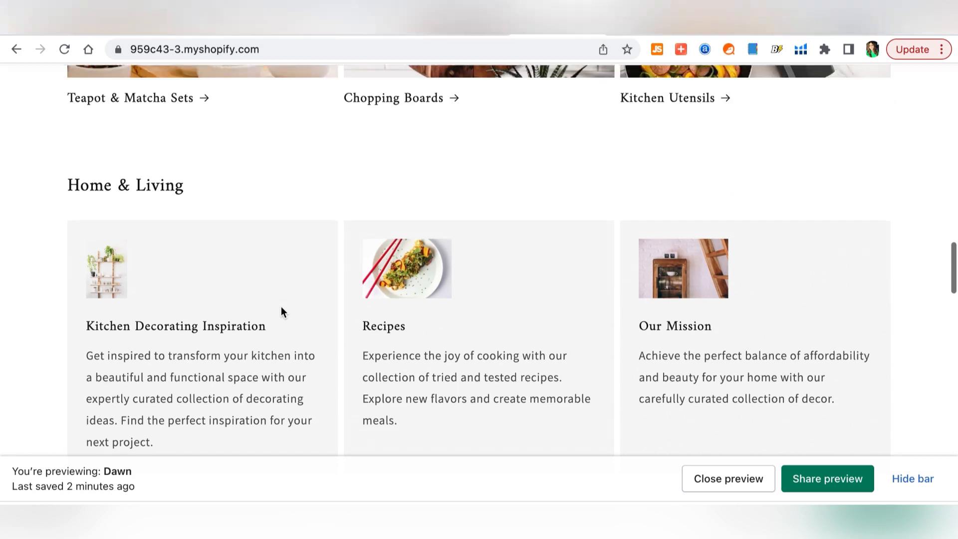
{"action": "scroll", "coordinate": [364, 328], "scroll_direction": "down", "scroll_amount": 10}
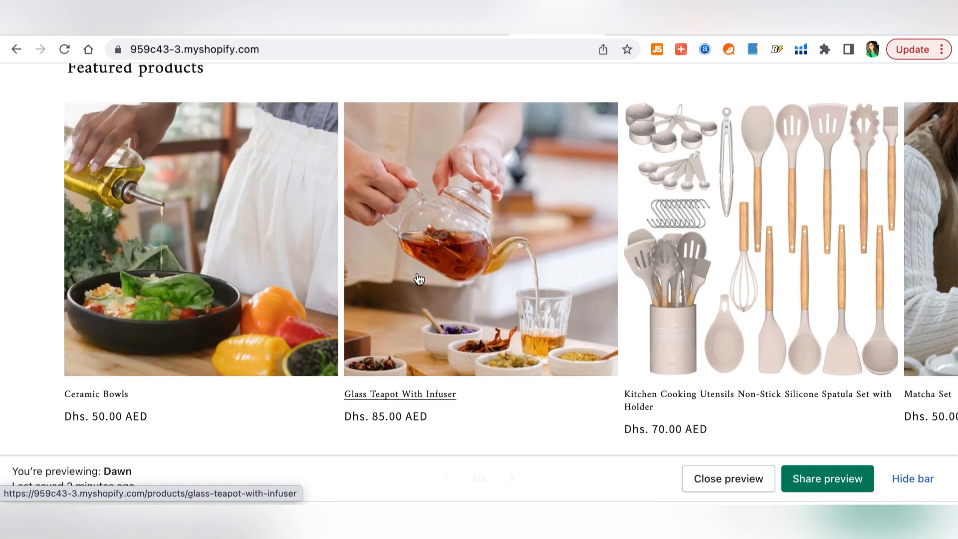
{"action": "scroll", "coordinate": [418, 279], "scroll_direction": "right", "scroll_amount": 5}
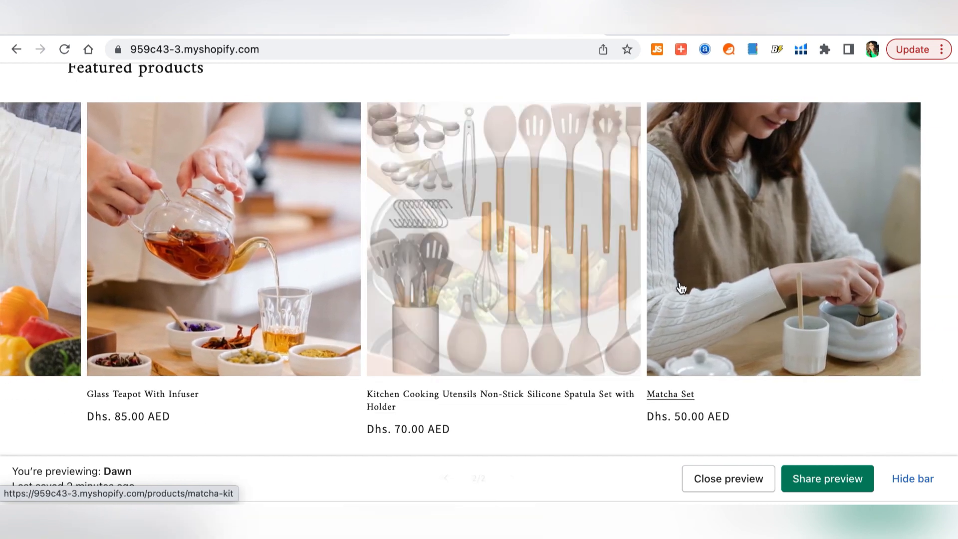
{"action": "scroll", "coordinate": [330, 345], "scroll_direction": "down", "scroll_amount": 3}
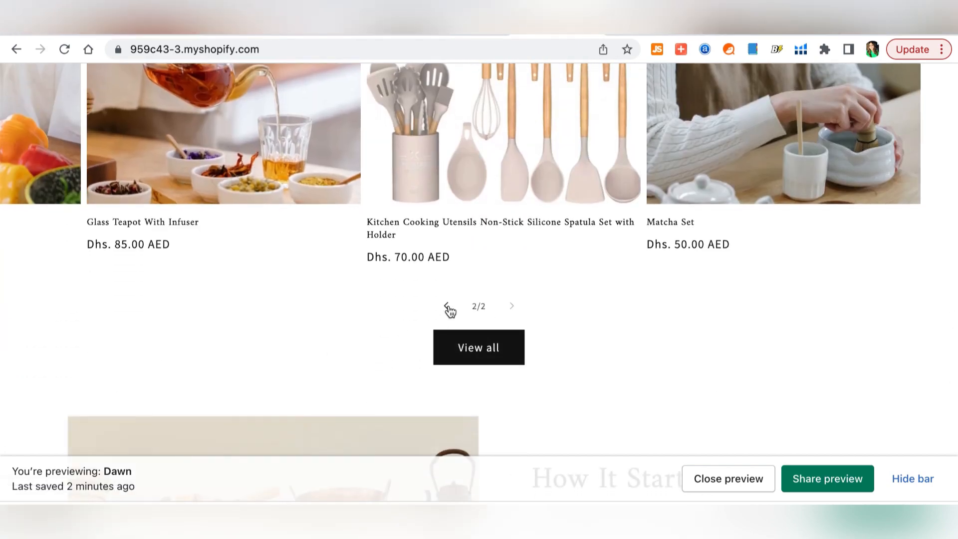
{"action": "scroll", "coordinate": [449, 310], "scroll_direction": "down", "scroll_amount": 5}
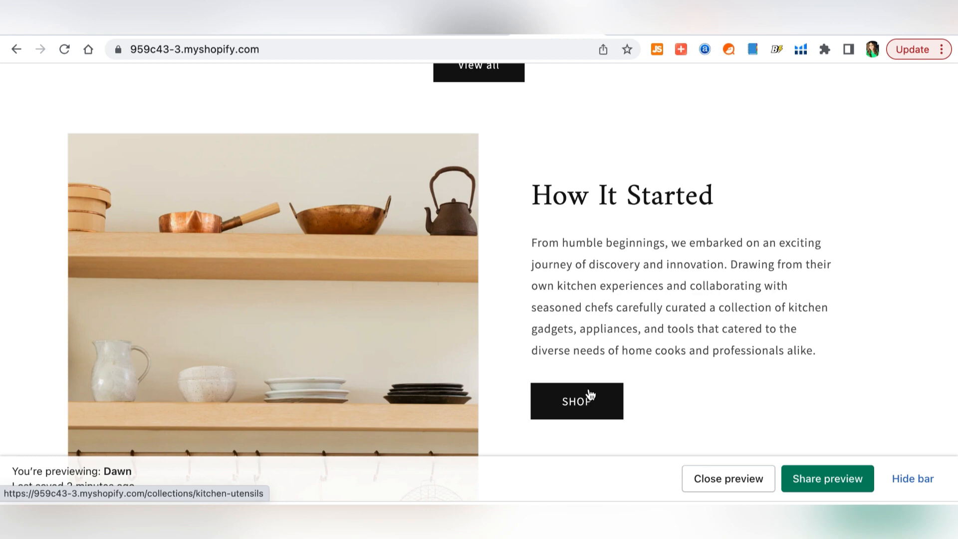
{"action": "scroll", "coordinate": [450, 306], "scroll_direction": "down", "scroll_amount": 10}
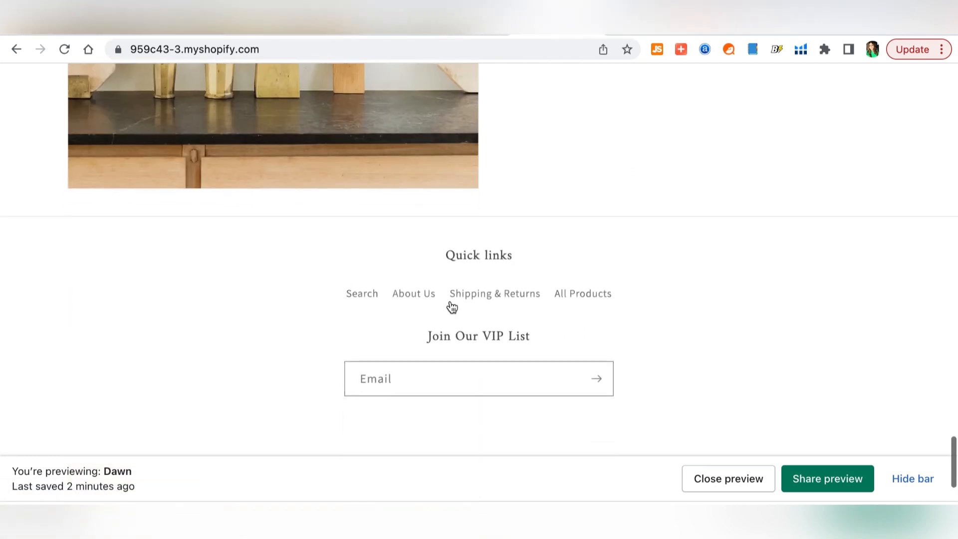
{"action": "scroll", "coordinate": [451, 307], "scroll_direction": "down", "scroll_amount": 3}
{"action": "scroll", "coordinate": [464, 409], "scroll_direction": "down", "scroll_amount": 2}
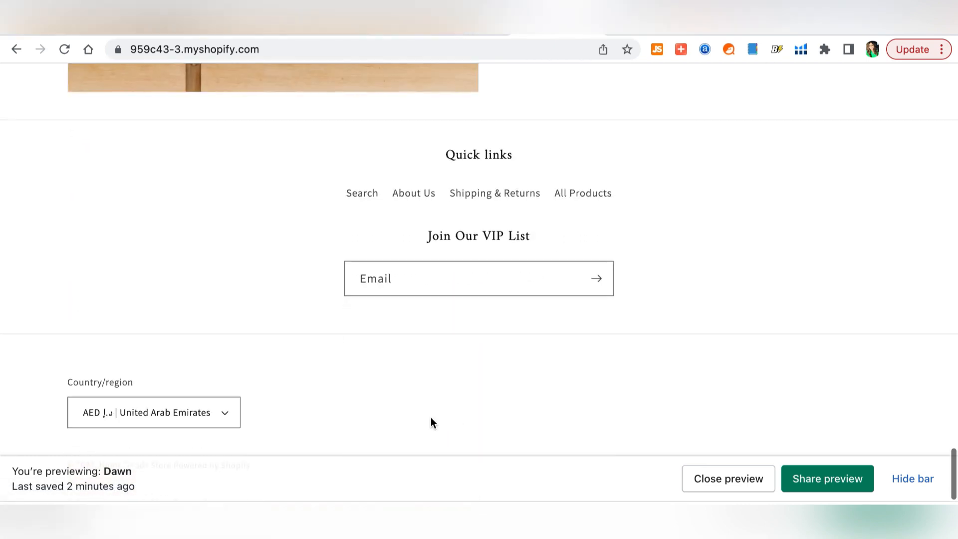
{"action": "scroll", "coordinate": [433, 422], "scroll_direction": "up", "scroll_amount": 15}
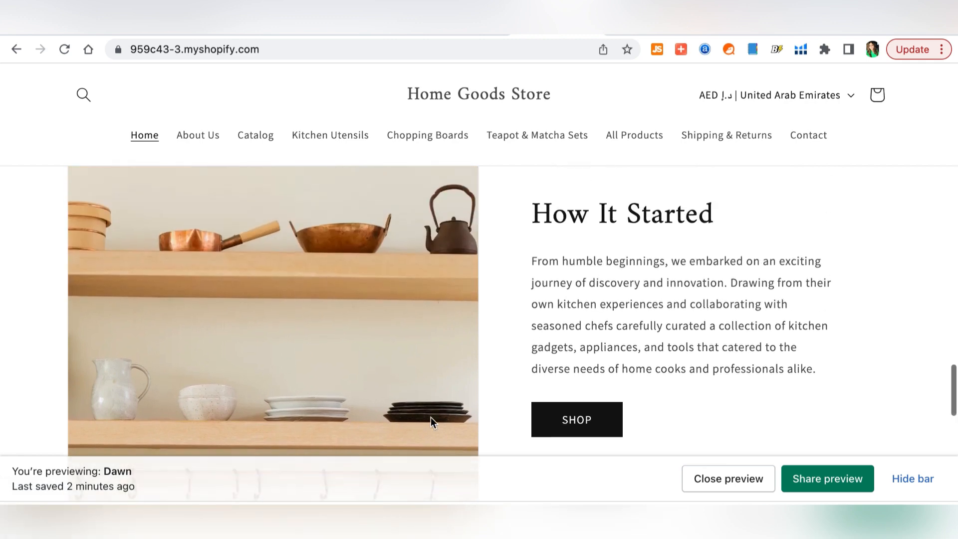
{"action": "left_click", "coordinate": [588, 440]}
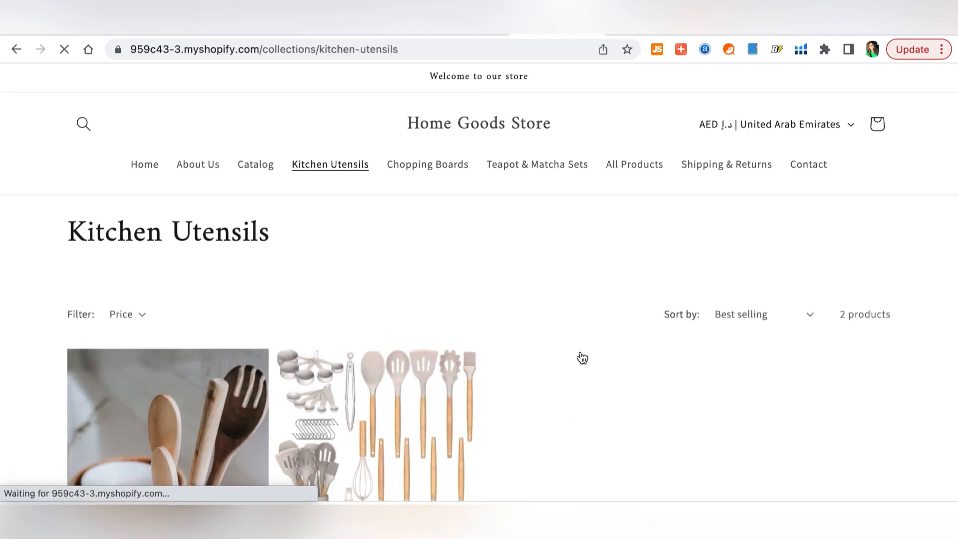
- Browse the Kitchen Utensils collection and view the Organic Bamboo Kitchen Utensils product page
{"action": "scroll", "coordinate": [581, 358], "scroll_direction": "down", "scroll_amount": 2}
{"action": "scroll", "coordinate": [582, 358], "scroll_direction": "down", "scroll_amount": 4}
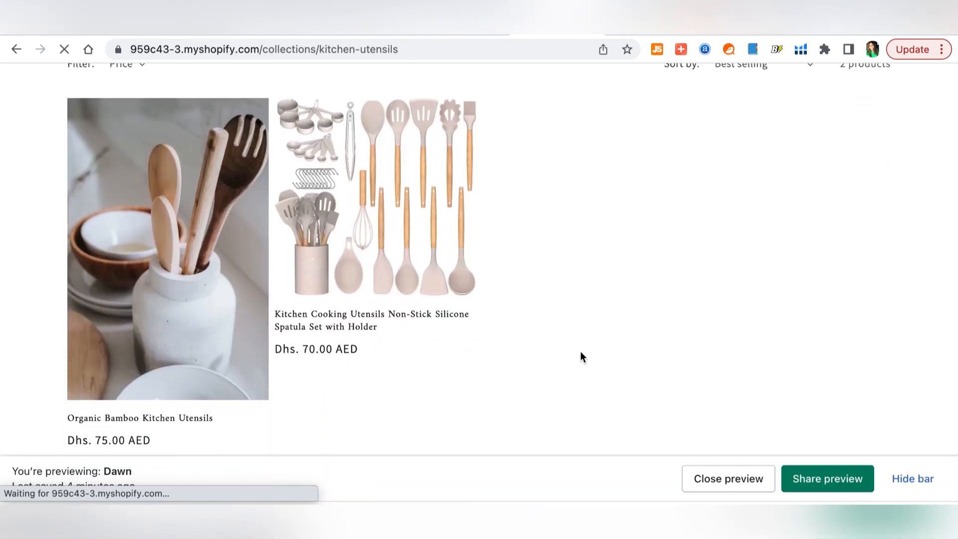
{"action": "left_click", "coordinate": [156, 258]}
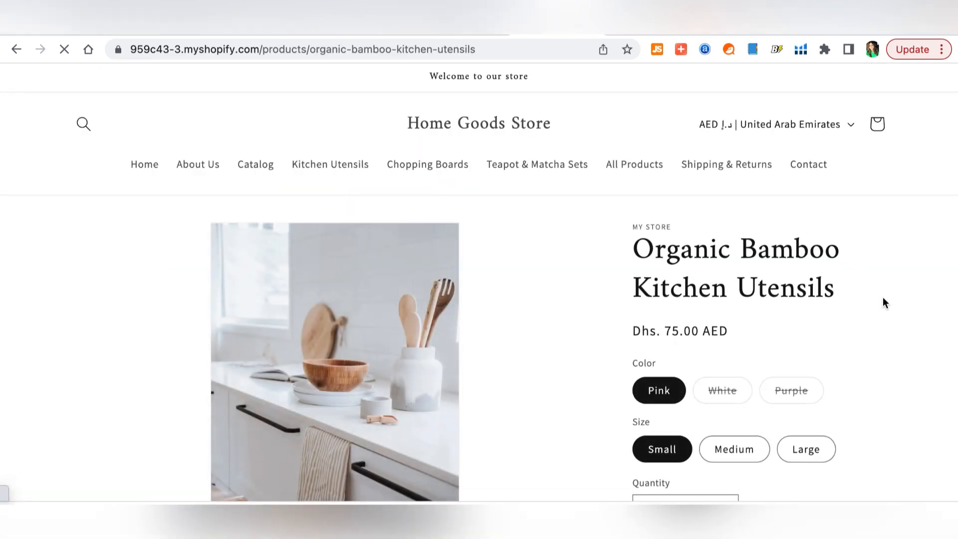
{"action": "scroll", "coordinate": [883, 298], "scroll_direction": "down", "scroll_amount": 2}
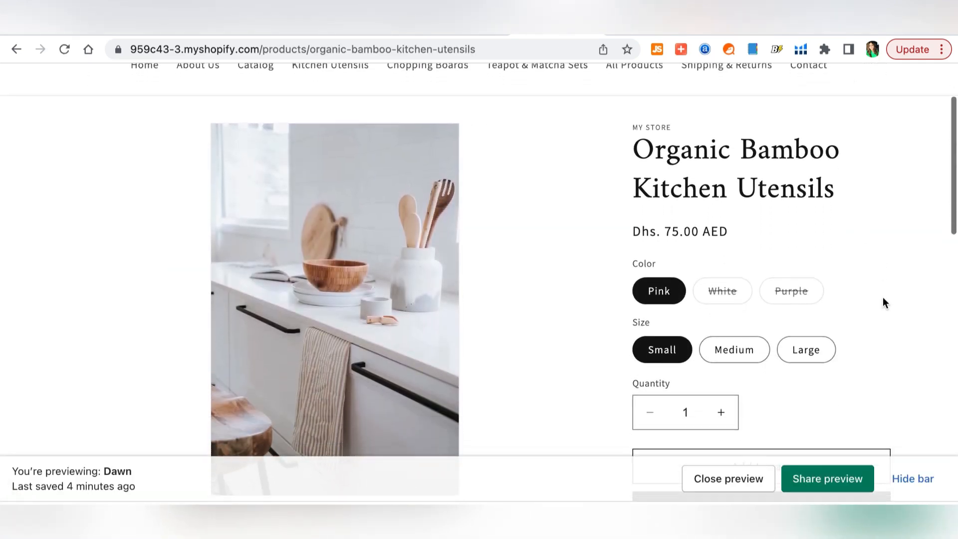
{"action": "scroll", "coordinate": [883, 302], "scroll_direction": "down", "scroll_amount": 1}
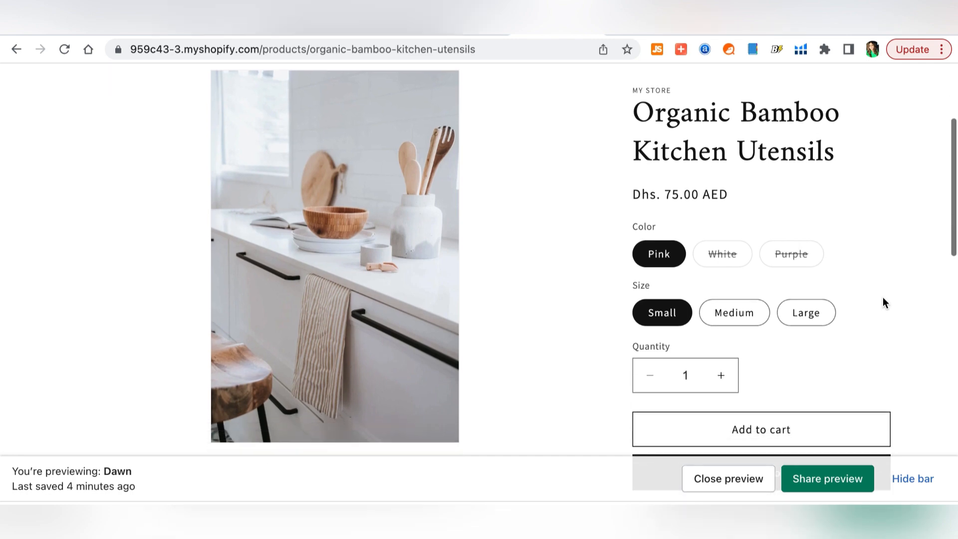
{"action": "scroll", "coordinate": [883, 298], "scroll_direction": "down", "scroll_amount": 2}
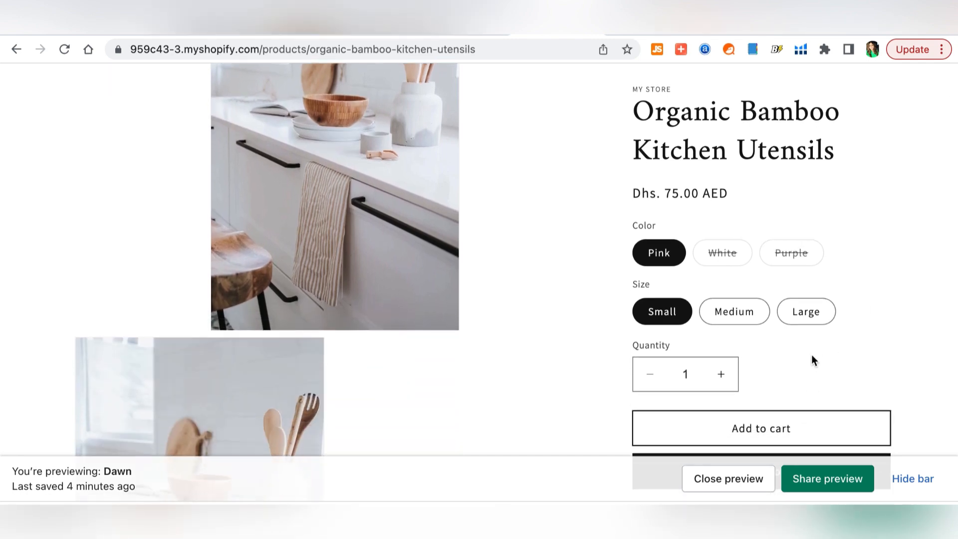
{"action": "scroll", "coordinate": [814, 358], "scroll_direction": "down", "scroll_amount": 2}
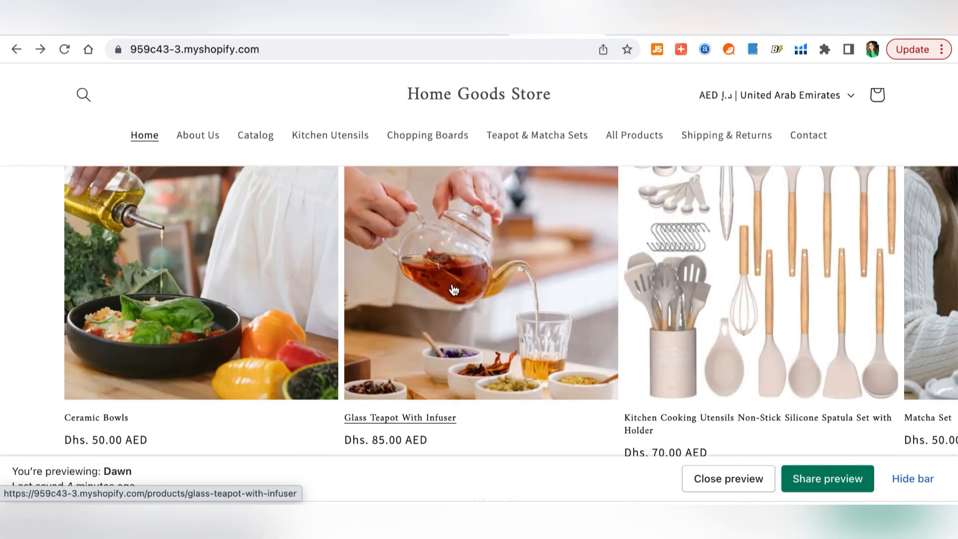
- View the Glass Teapot With Infuser product page and scroll through its details
{"action": "left_click", "coordinate": [452, 288]}
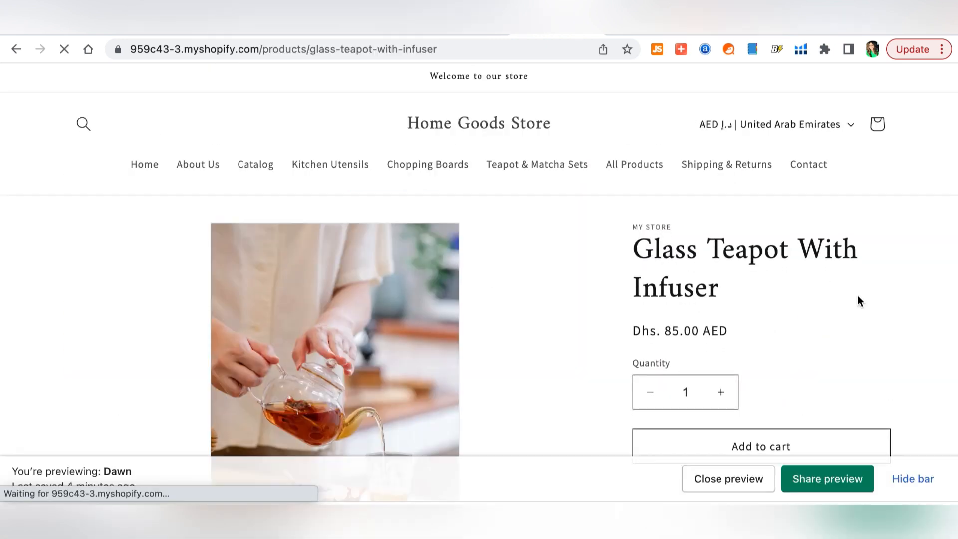
{"action": "scroll", "coordinate": [858, 295], "scroll_direction": "down", "scroll_amount": 2}
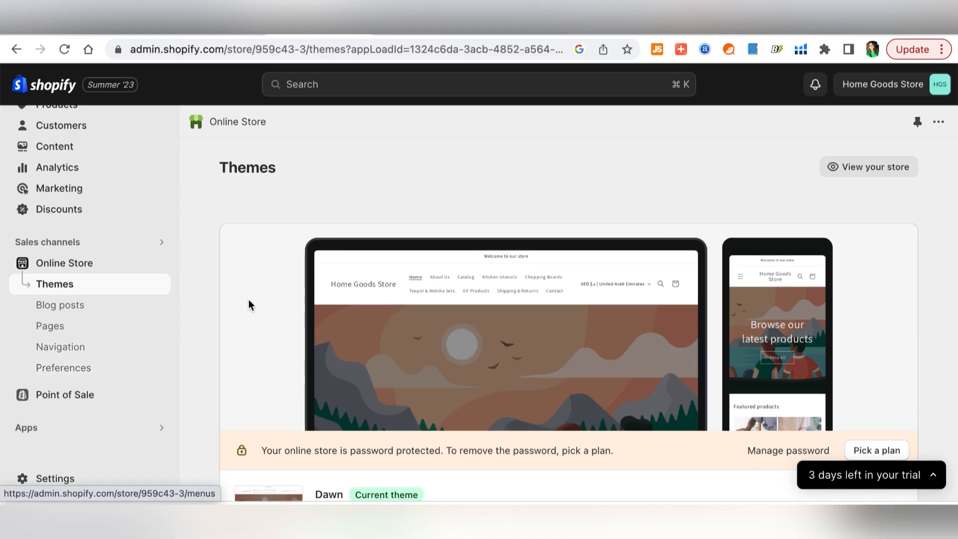
{"action": "scroll", "coordinate": [248, 316], "scroll_direction": "down", "scroll_amount": 8}
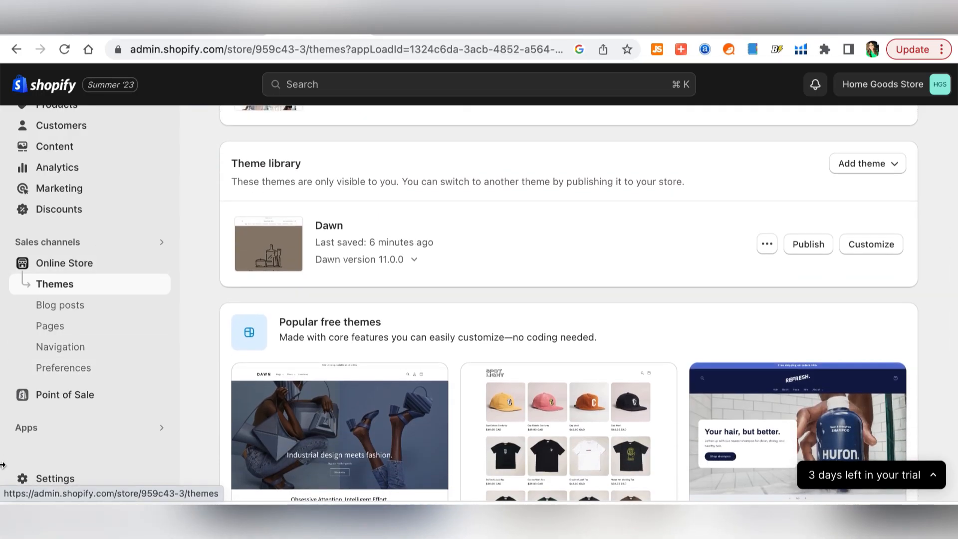
- Open all recommended apps and scroll through the Picked for you suggestions
{"action": "left_click", "coordinate": [163, 430]}
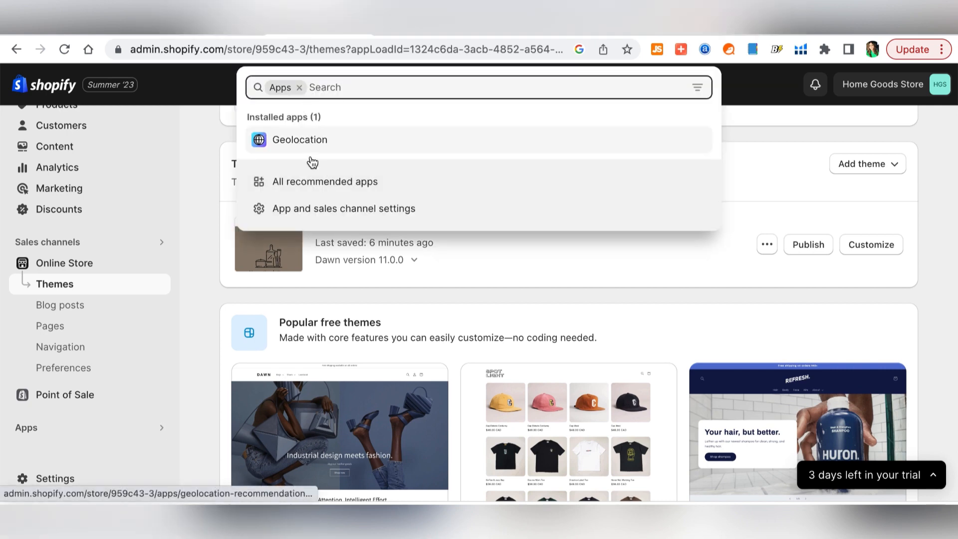
{"action": "left_click", "coordinate": [327, 182]}
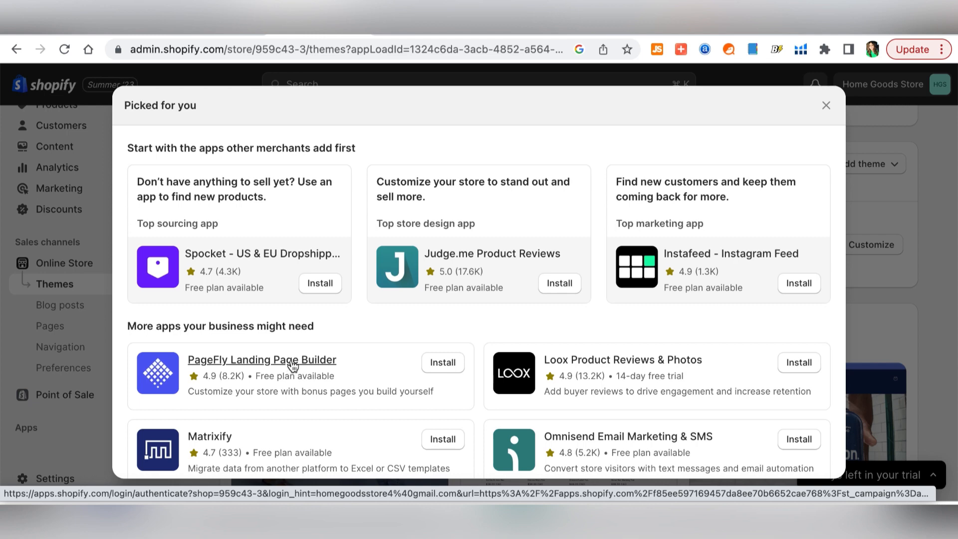
{"action": "scroll", "coordinate": [286, 369], "scroll_direction": "down", "scroll_amount": 3}
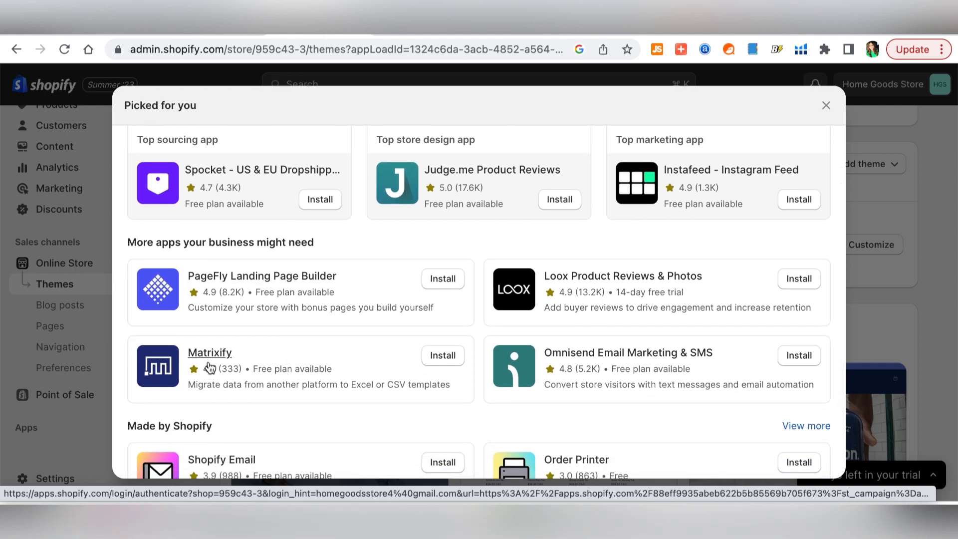
{"action": "scroll", "coordinate": [290, 432], "scroll_direction": "down", "scroll_amount": 3}
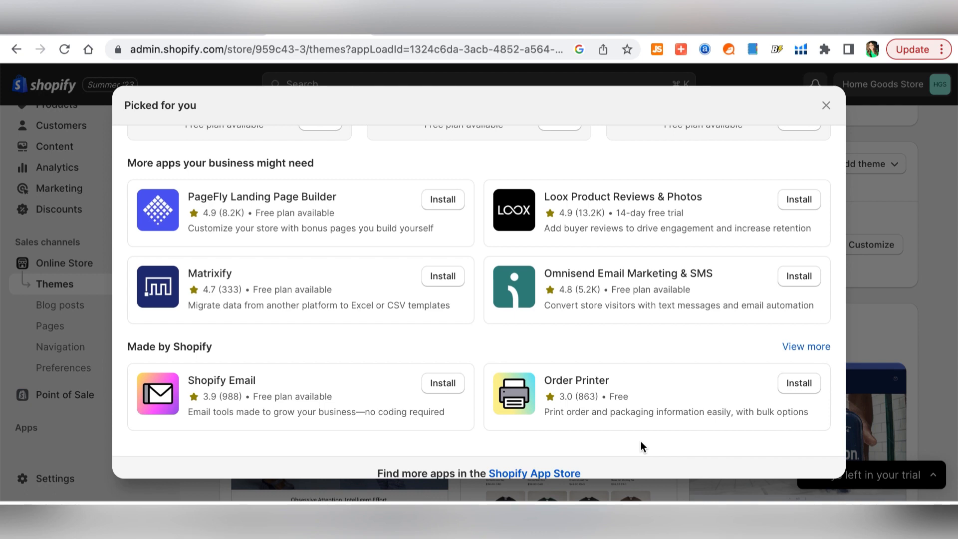
{"action": "scroll", "coordinate": [641, 445], "scroll_direction": "down", "scroll_amount": 1}
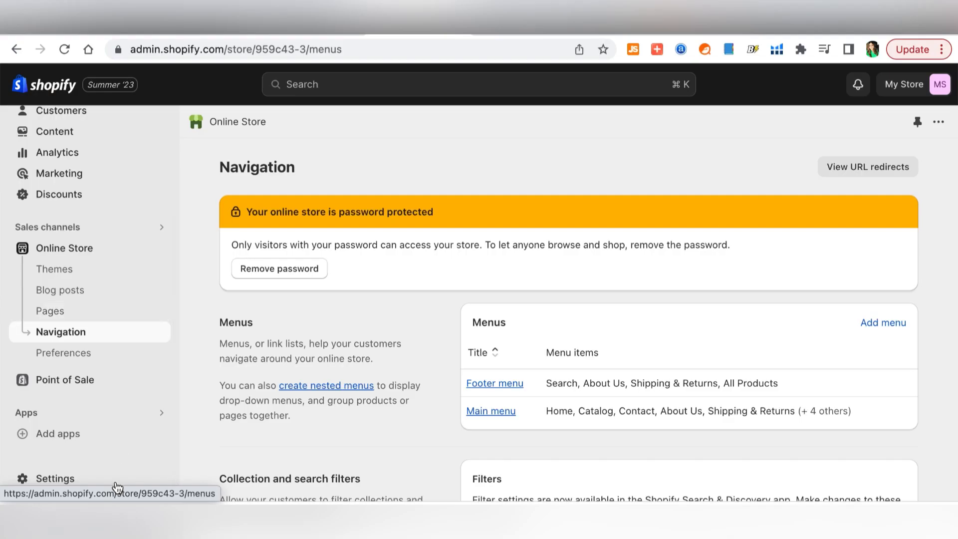
- Open store settings and change the profile's store name to 'Home Goods Store'
{"action": "left_click", "coordinate": [82, 480]}
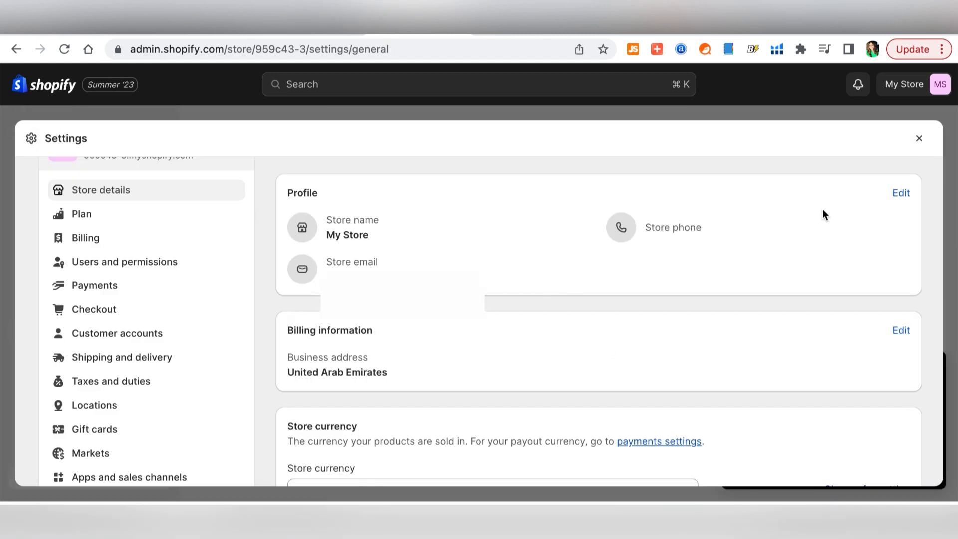
{"action": "left_click", "coordinate": [900, 195]}
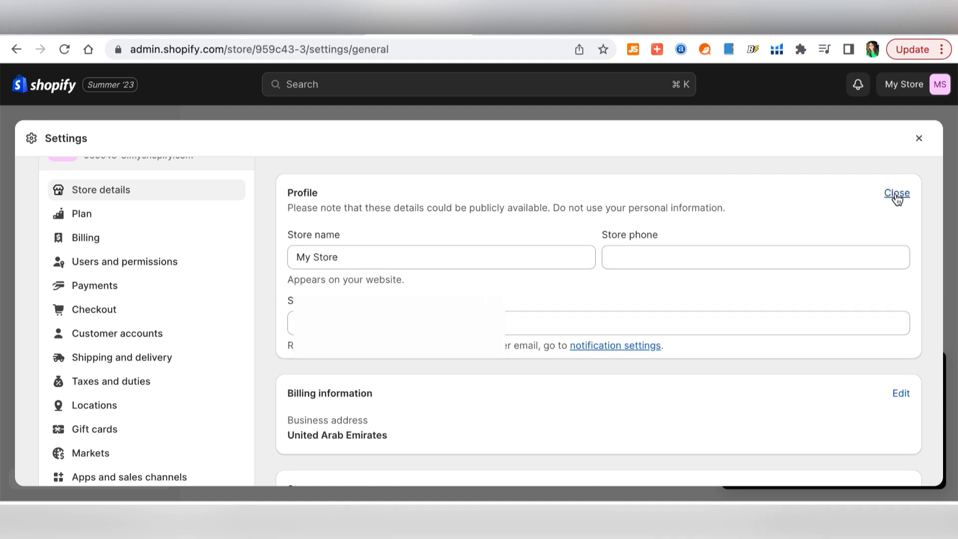
{"action": "triple_click", "coordinate": [352, 260]}
{"action": "type", "text": "Home Goods Store"}
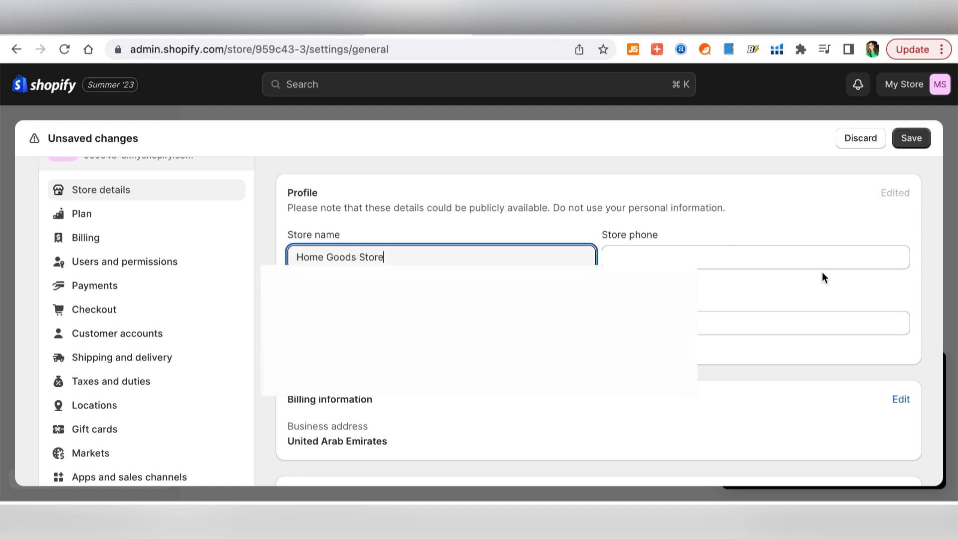
- Open the billing address details and keep UAE dirhams (AED) as the store currency
{"action": "scroll", "coordinate": [848, 260], "scroll_direction": "down", "scroll_amount": 3}
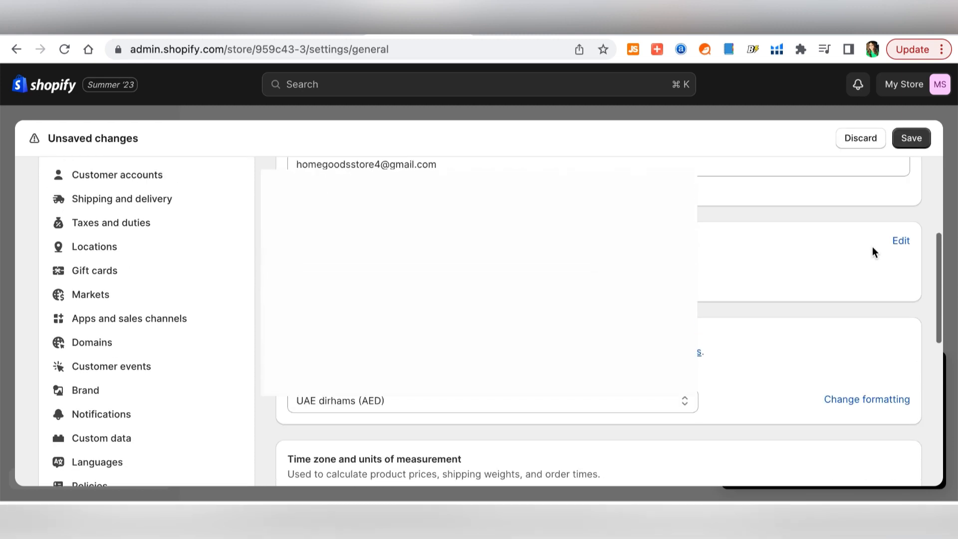
{"action": "left_click", "coordinate": [903, 255]}
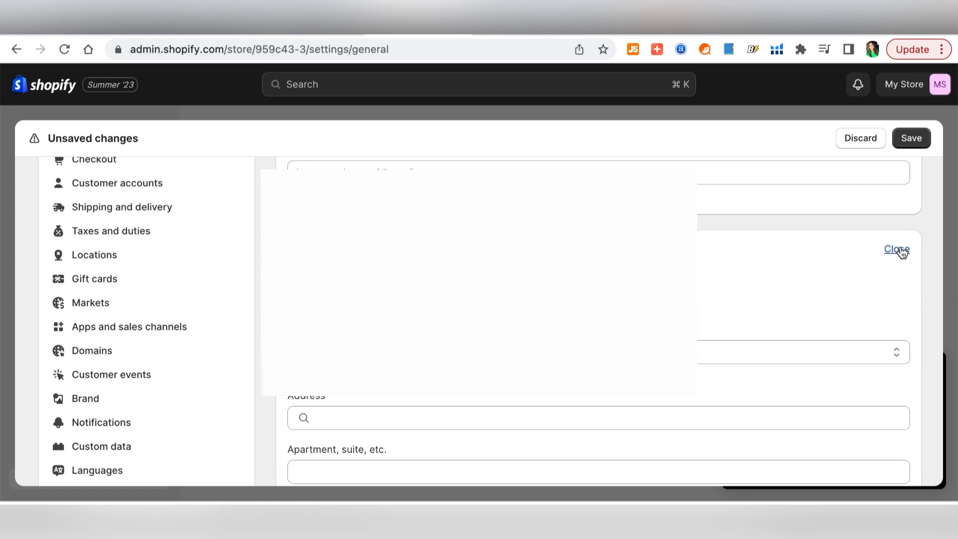
{"action": "scroll", "coordinate": [806, 282], "scroll_direction": "down", "scroll_amount": 2}
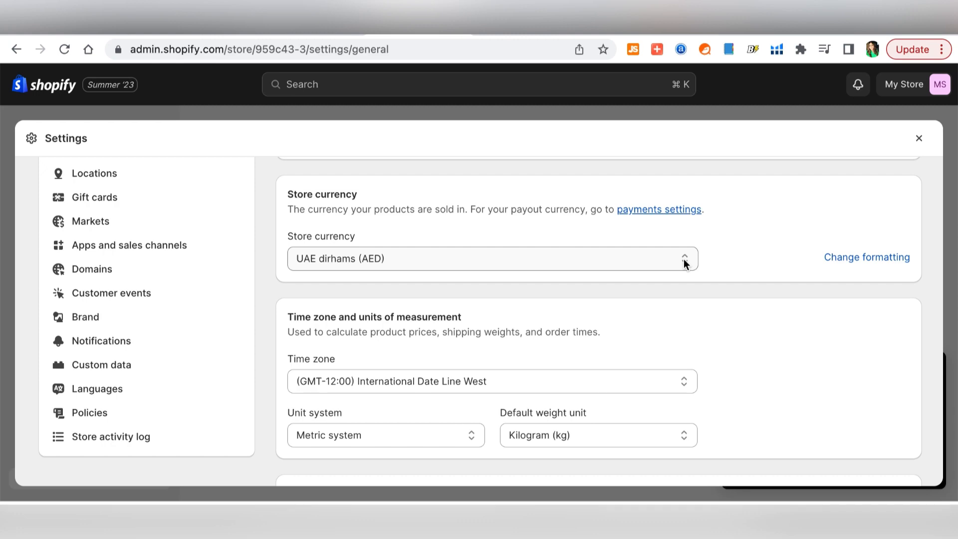
{"action": "left_click", "coordinate": [686, 263]}
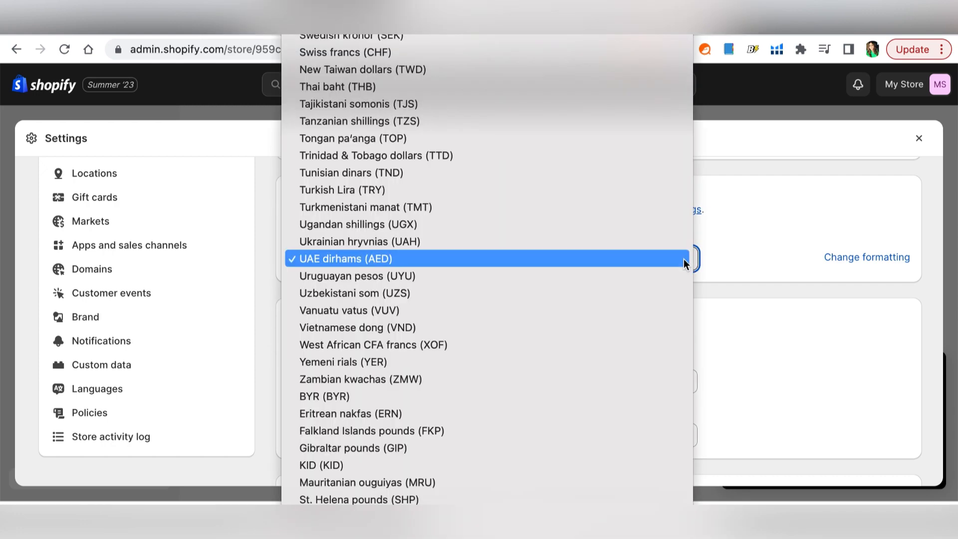
{"action": "left_click", "coordinate": [684, 259]}
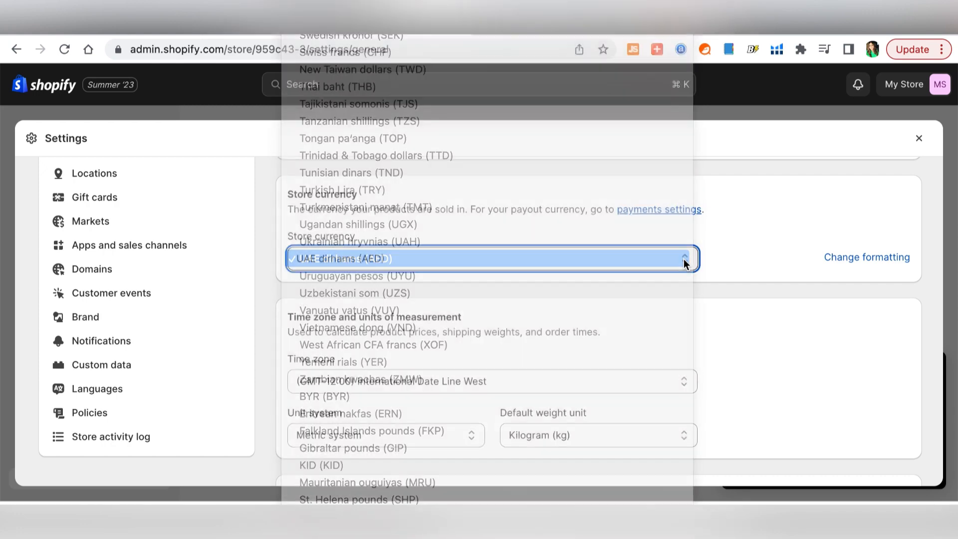
{"action": "left_click", "coordinate": [653, 212]}
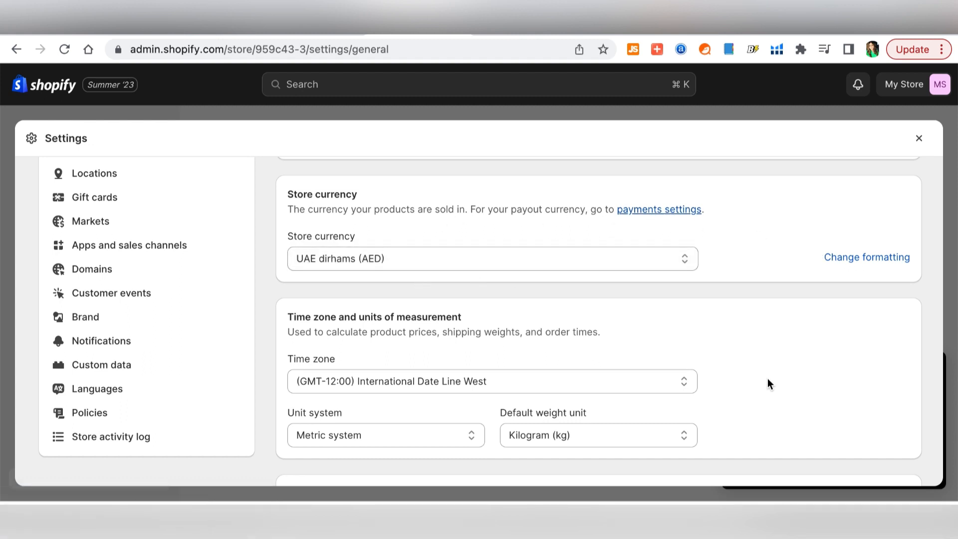
{"action": "scroll", "coordinate": [769, 383], "scroll_direction": "down", "scroll_amount": 2}
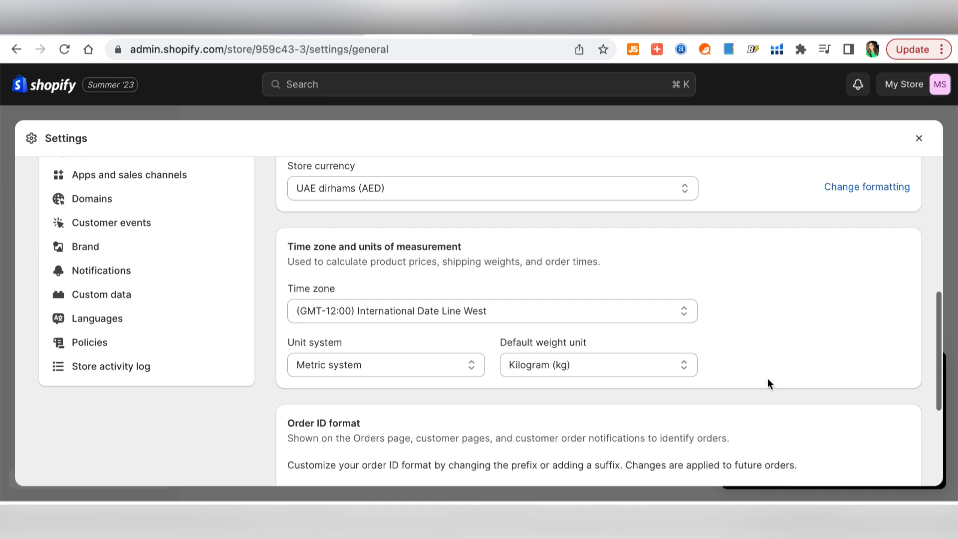
{"action": "scroll", "coordinate": [768, 378], "scroll_direction": "down", "scroll_amount": 5}
- Review the store's current trial plan details in Plan settings
{"action": "left_click", "coordinate": [81, 272]}
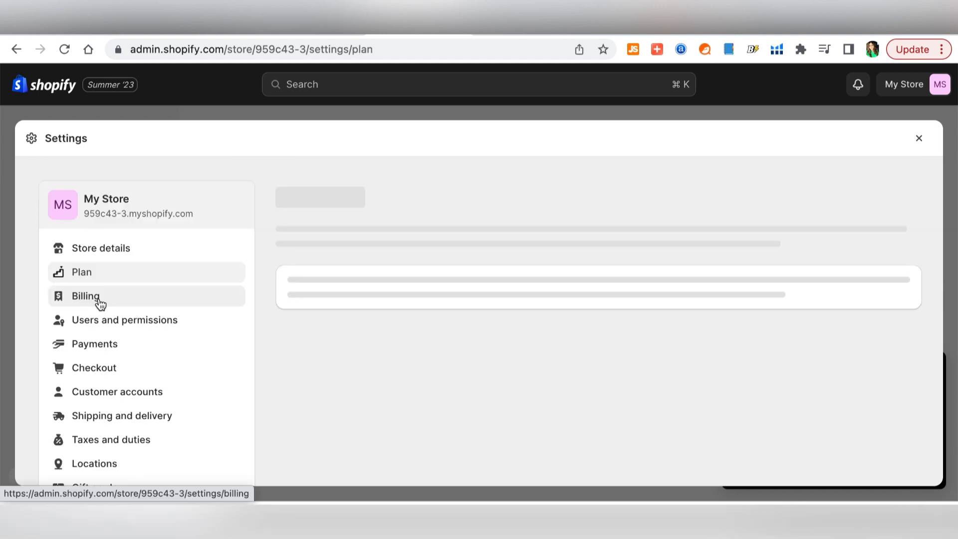
{"action": "scroll", "coordinate": [580, 352], "scroll_direction": "down", "scroll_amount": 1}
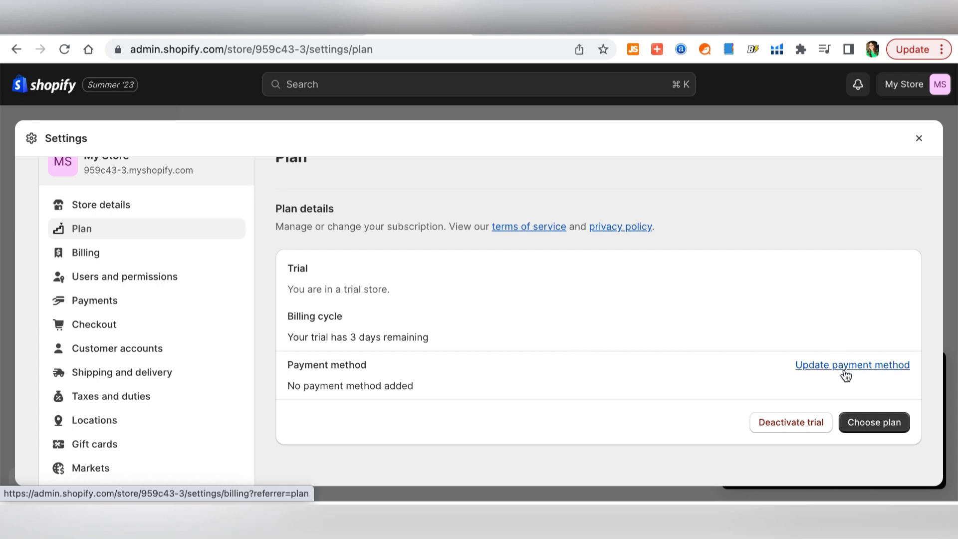
{"action": "scroll", "coordinate": [388, 384], "scroll_direction": "up", "scroll_amount": 1}
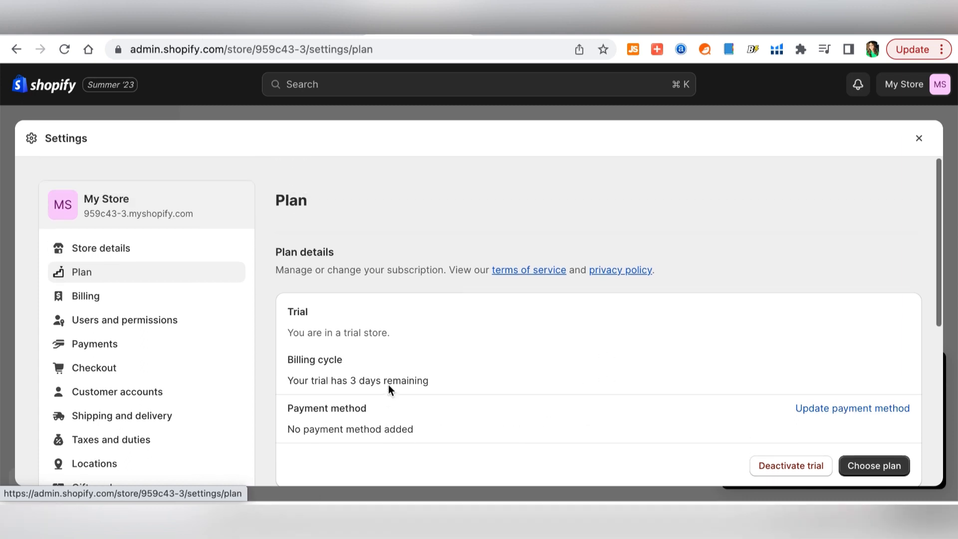
- Check billing details and view the Add payment method form with Credit card and United Arab Emirates
{"action": "left_click", "coordinate": [134, 299]}
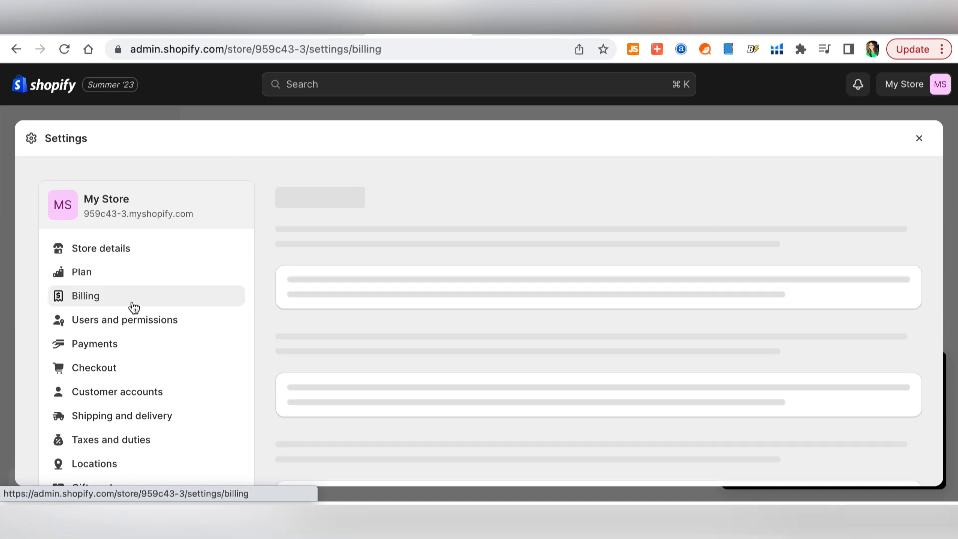
{"action": "scroll", "coordinate": [433, 296], "scroll_direction": "down", "scroll_amount": 2}
{"action": "scroll", "coordinate": [462, 294], "scroll_direction": "up", "scroll_amount": 1}
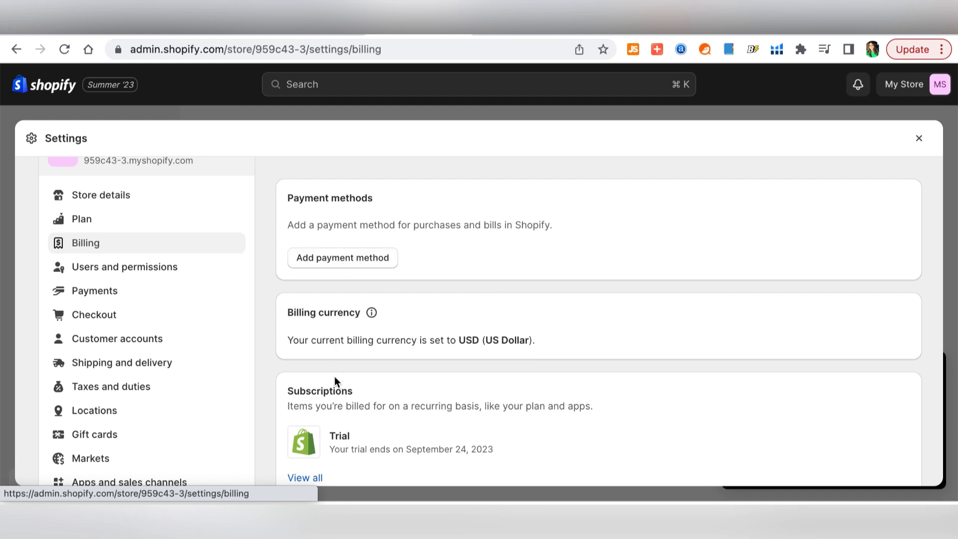
{"action": "left_click", "coordinate": [333, 262]}
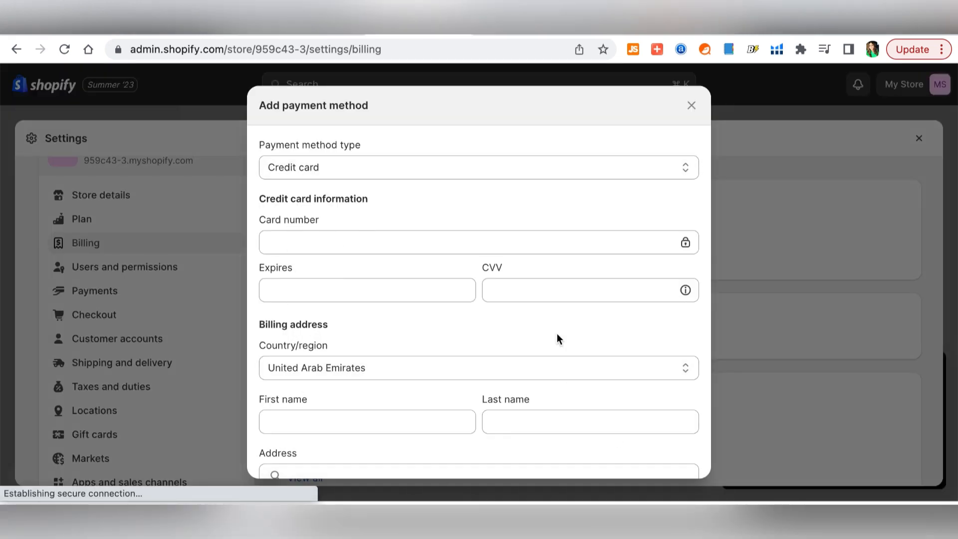
{"action": "scroll", "coordinate": [557, 335], "scroll_direction": "down", "scroll_amount": 4}
{"action": "scroll", "coordinate": [557, 335], "scroll_direction": "up", "scroll_amount": 4}
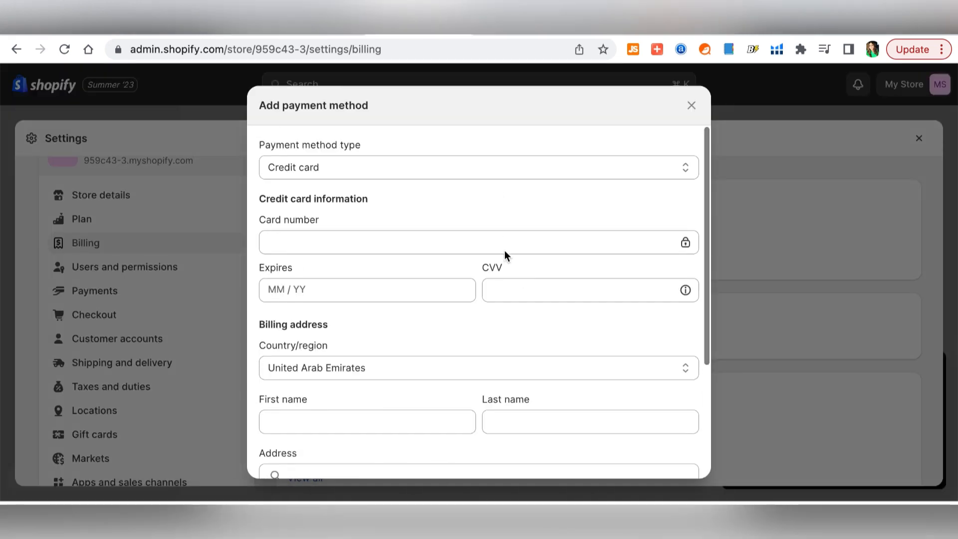
{"action": "left_click", "coordinate": [118, 328]}
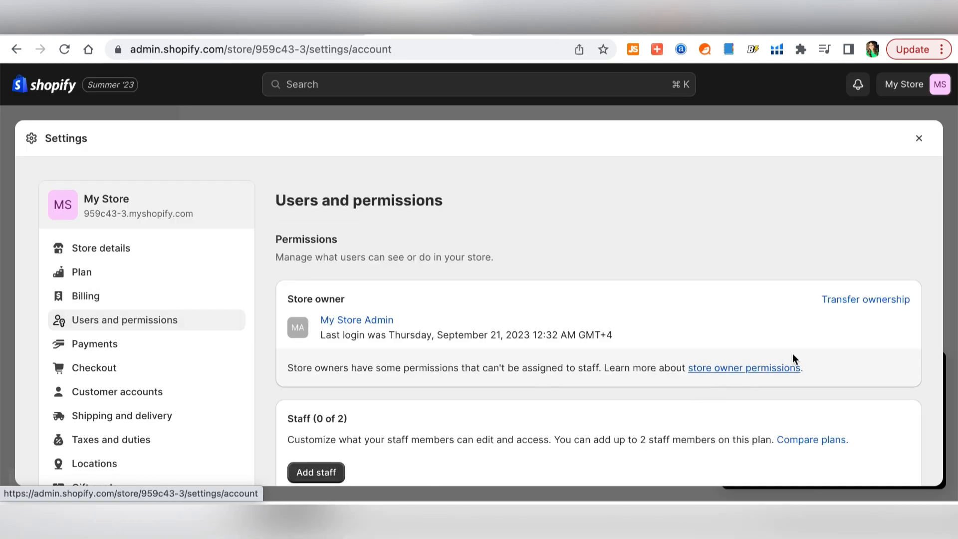
- Look over the staff and collaborator settings on Users and permissions
{"action": "scroll", "coordinate": [869, 370], "scroll_direction": "down", "scroll_amount": 3}
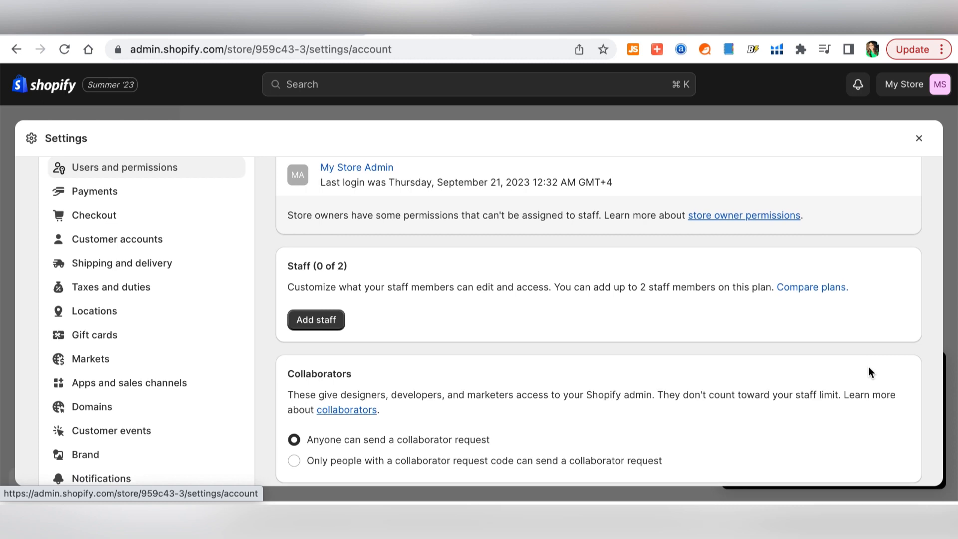
{"action": "scroll", "coordinate": [869, 372], "scroll_direction": "up", "scroll_amount": 3}
{"action": "scroll", "coordinate": [553, 423], "scroll_direction": "down", "scroll_amount": 3}
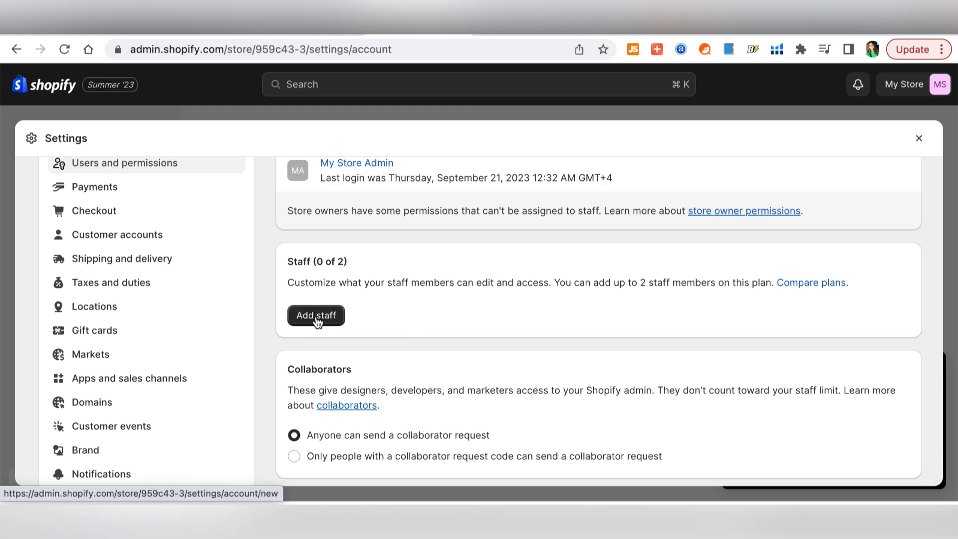
{"action": "scroll", "coordinate": [397, 375], "scroll_direction": "up", "scroll_amount": 4}
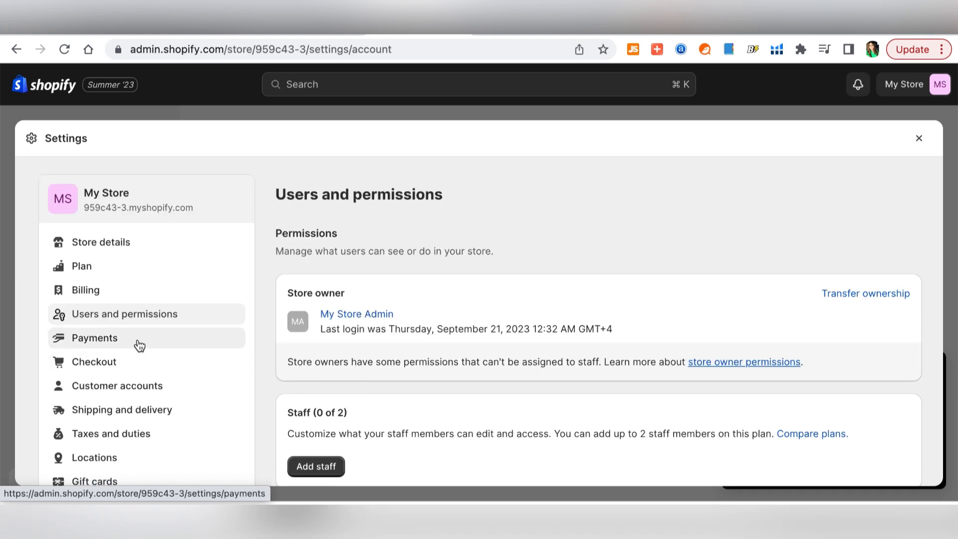
- Review Payments settings, showing automatic capture at checkout and PayPal as inactive
{"action": "left_click", "coordinate": [140, 346]}
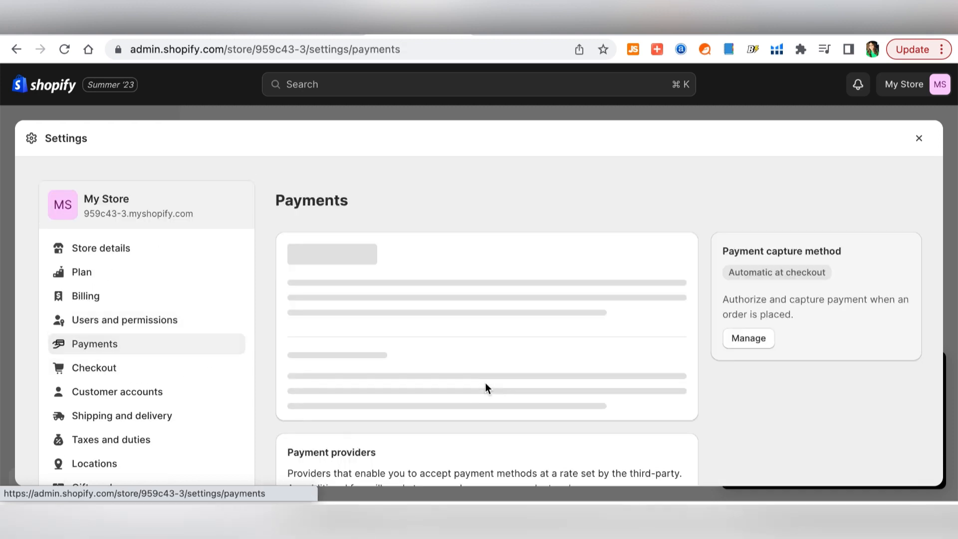
{"action": "scroll", "coordinate": [785, 414], "scroll_direction": "down", "scroll_amount": 2}
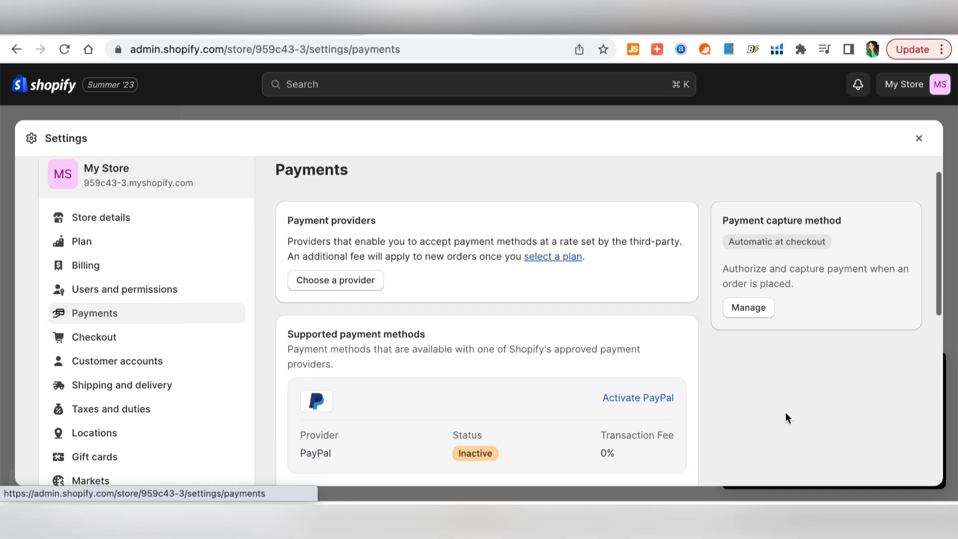
{"action": "scroll", "coordinate": [786, 417], "scroll_direction": "up", "scroll_amount": 2}
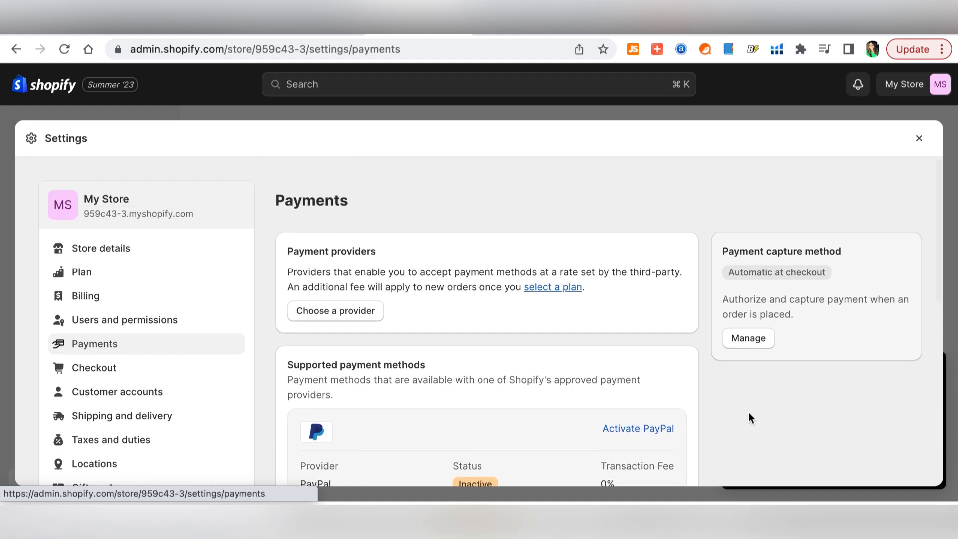
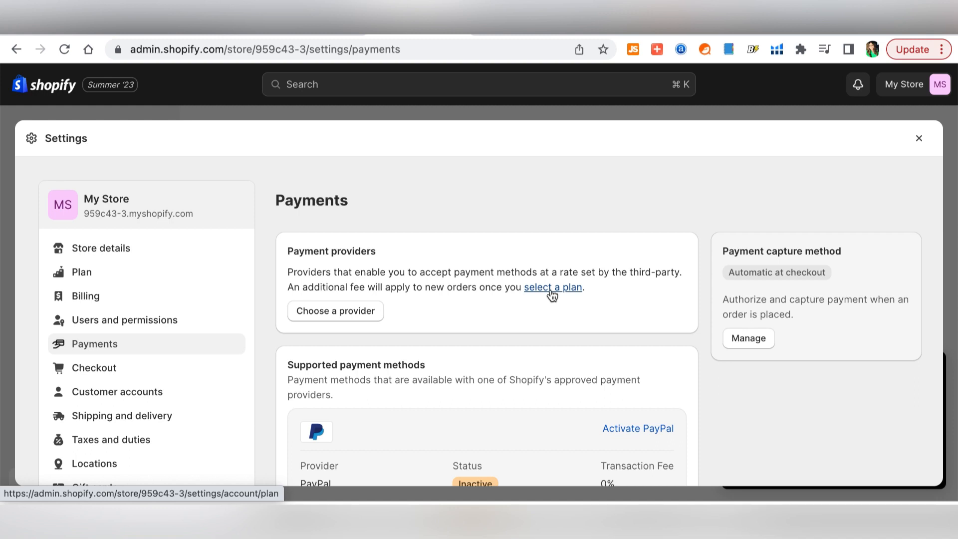
- Browse the third-party payment provider options on the Payments settings page
{"action": "left_click", "coordinate": [325, 323]}
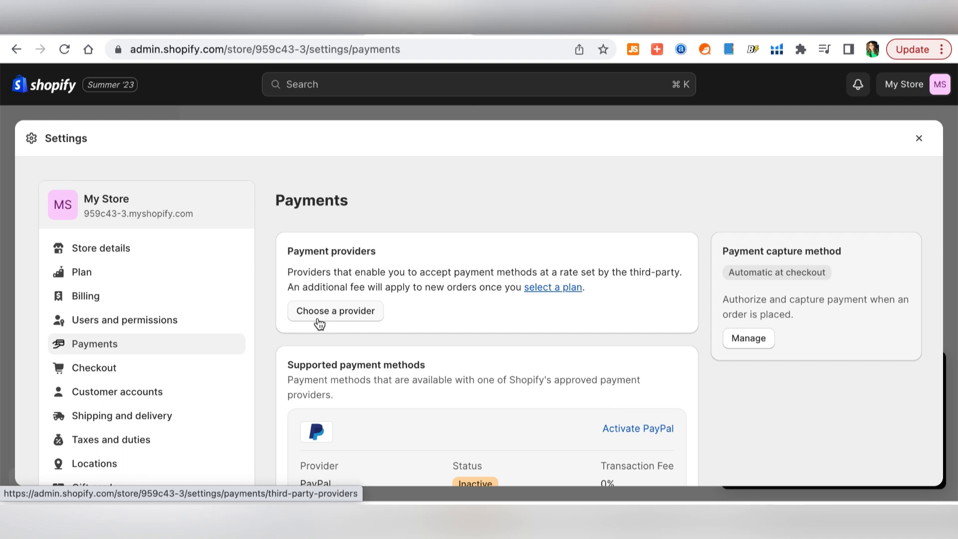
{"action": "left_click", "coordinate": [324, 323]}
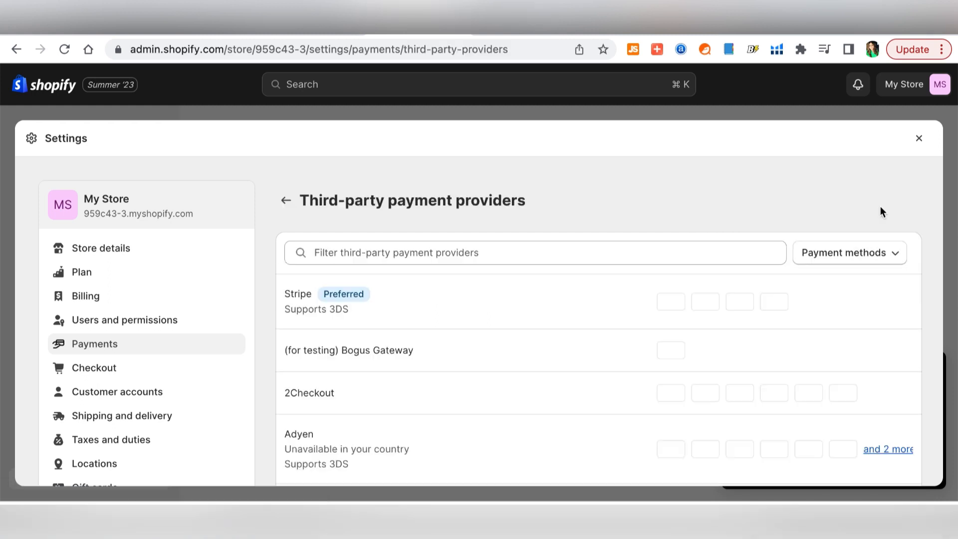
{"action": "scroll", "coordinate": [684, 203], "scroll_direction": "down", "scroll_amount": 1}
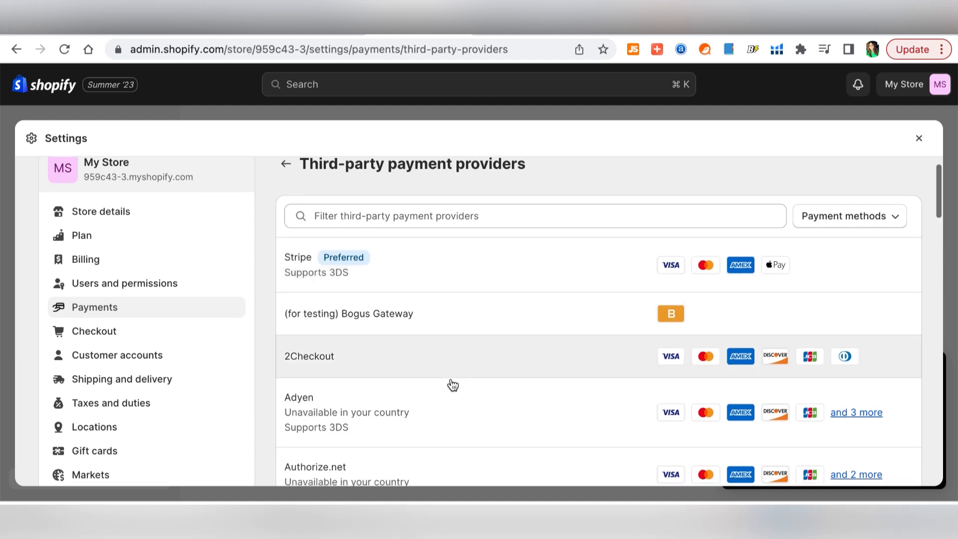
{"action": "scroll", "coordinate": [453, 384], "scroll_direction": "down", "scroll_amount": 3}
{"action": "scroll", "coordinate": [457, 372], "scroll_direction": "down", "scroll_amount": 5}
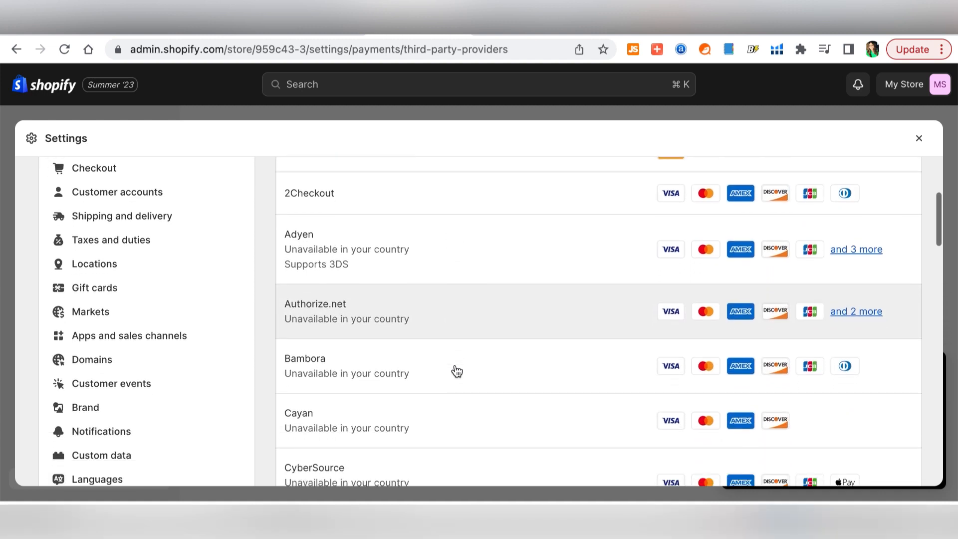
{"action": "scroll", "coordinate": [456, 372], "scroll_direction": "down", "scroll_amount": 3}
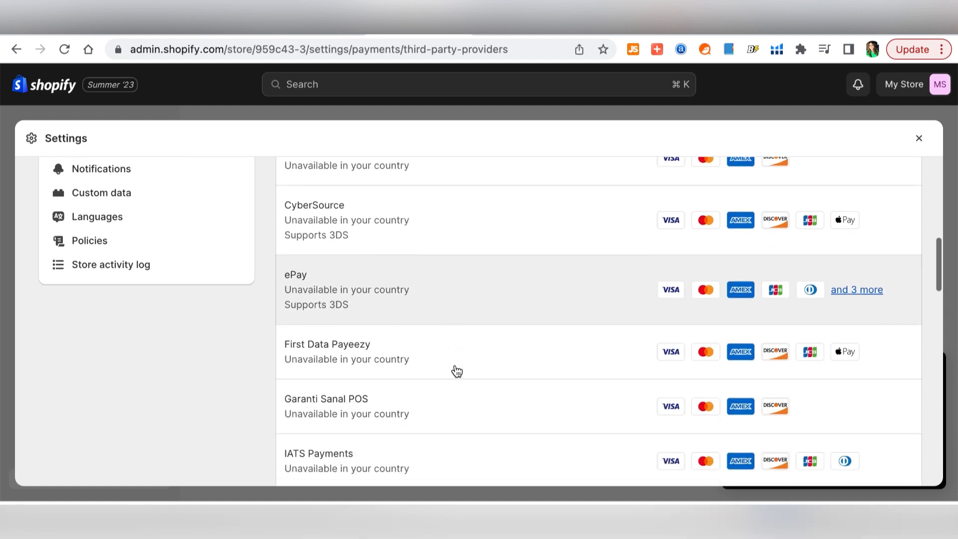
{"action": "scroll", "coordinate": [475, 325], "scroll_direction": "down", "scroll_amount": 4}
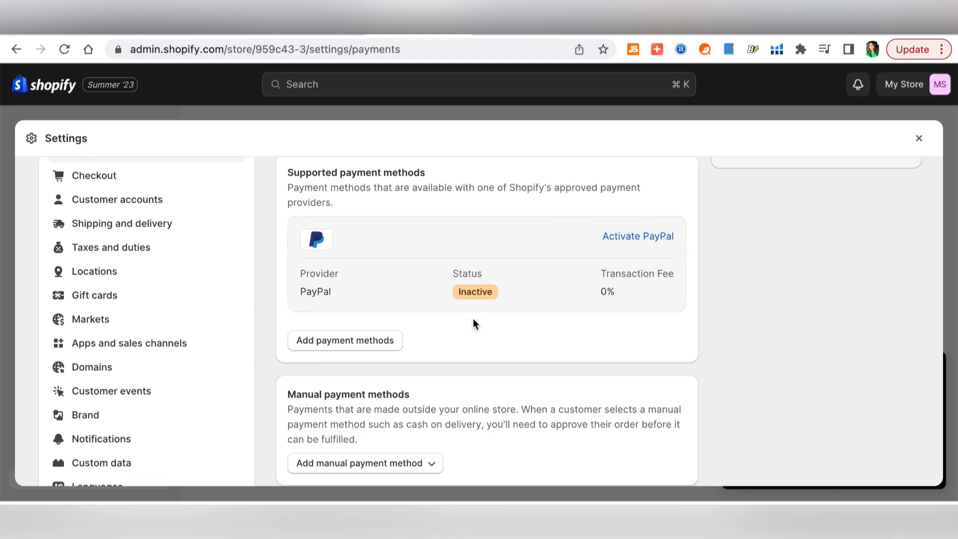
{"action": "scroll", "coordinate": [523, 420], "scroll_direction": "down", "scroll_amount": 1}
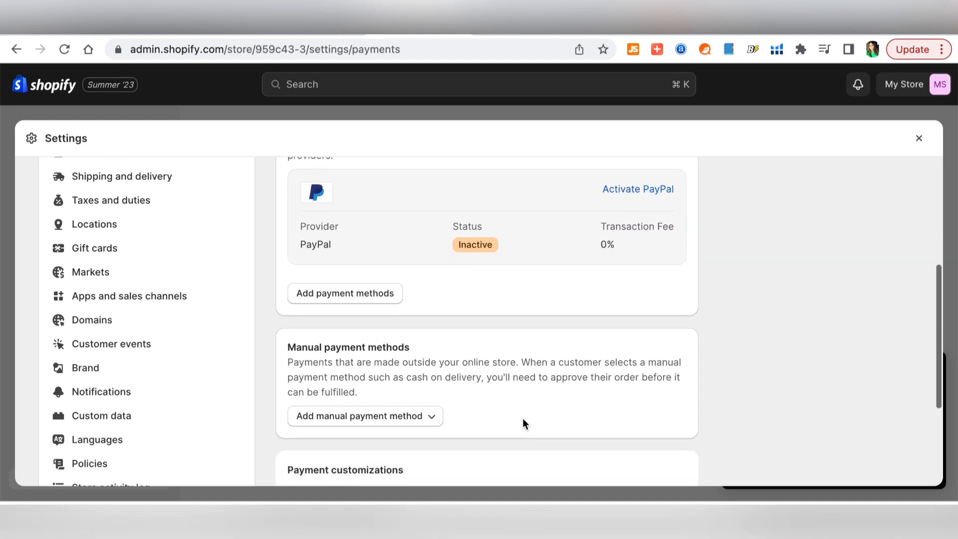
{"action": "scroll", "coordinate": [522, 422], "scroll_direction": "up", "scroll_amount": 1}
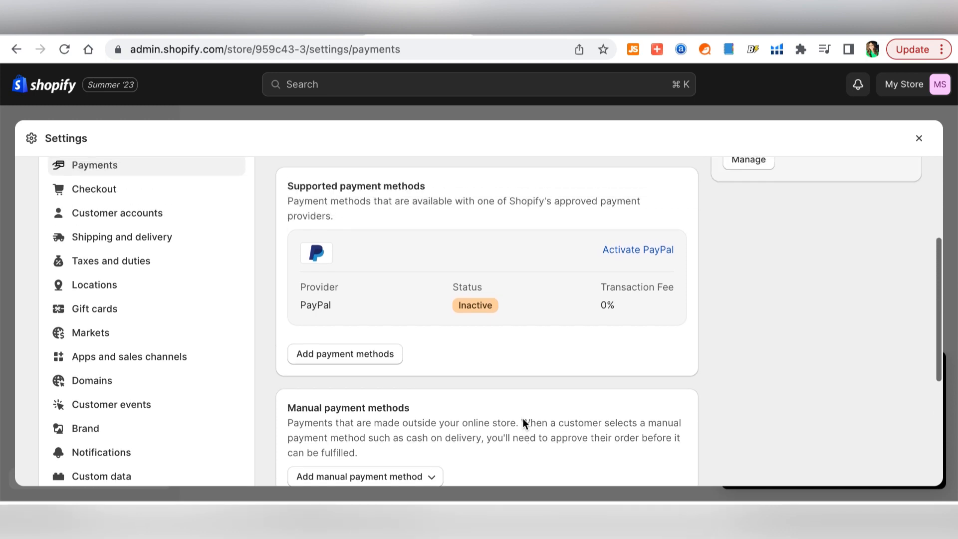
{"action": "scroll", "coordinate": [523, 422], "scroll_direction": "down", "scroll_amount": 2}
{"action": "scroll", "coordinate": [522, 420], "scroll_direction": "down", "scroll_amount": 1}
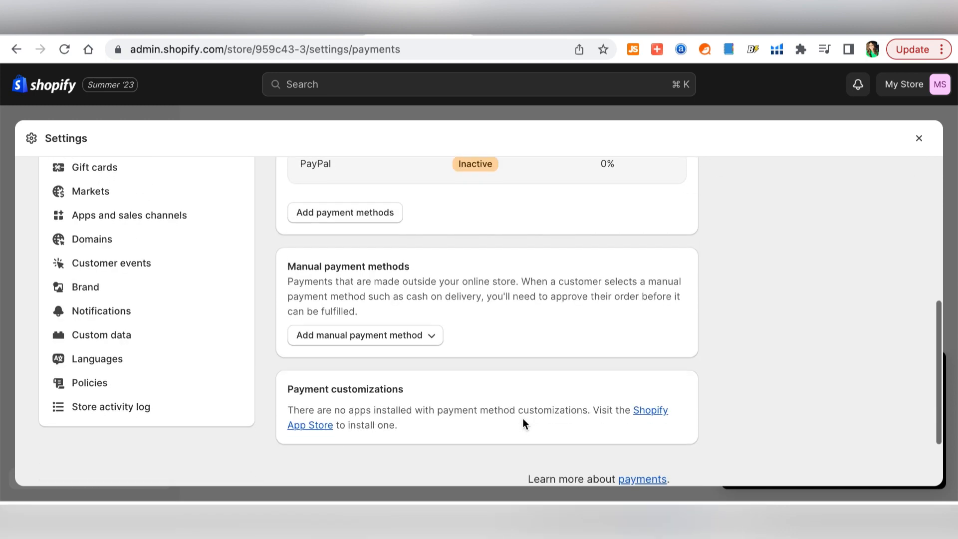
{"action": "scroll", "coordinate": [522, 420], "scroll_direction": "up", "scroll_amount": 2}
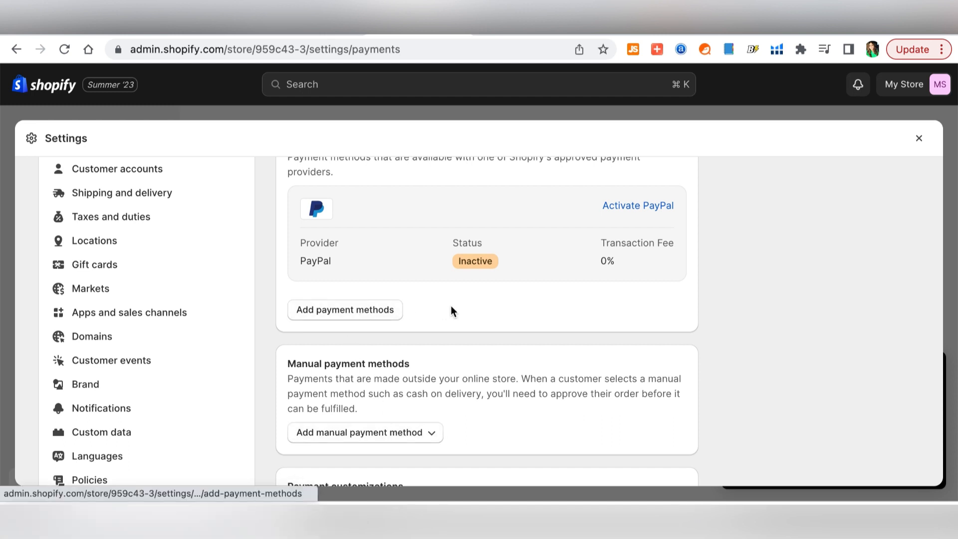
{"action": "scroll", "coordinate": [451, 307], "scroll_direction": "up", "scroll_amount": 2}
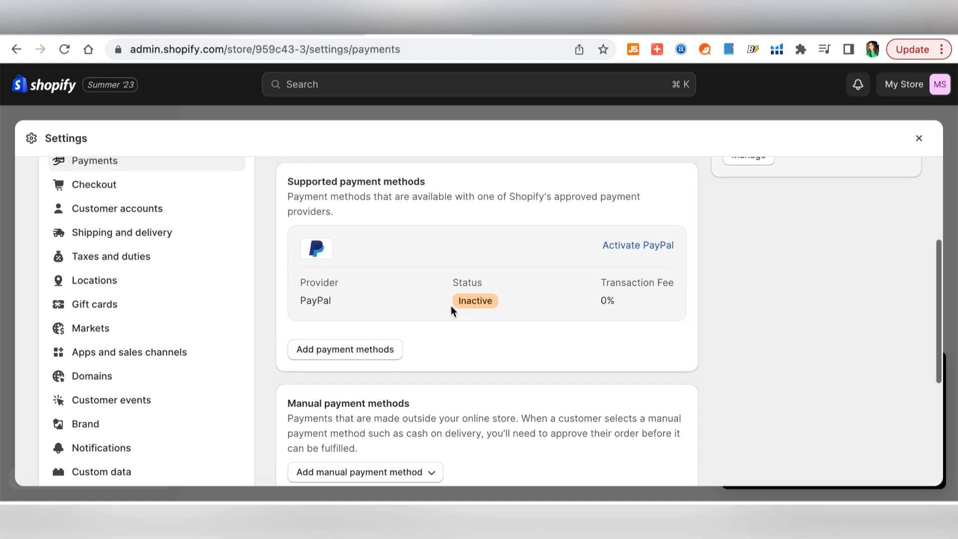
{"action": "scroll", "coordinate": [456, 410], "scroll_direction": "down", "scroll_amount": 5}
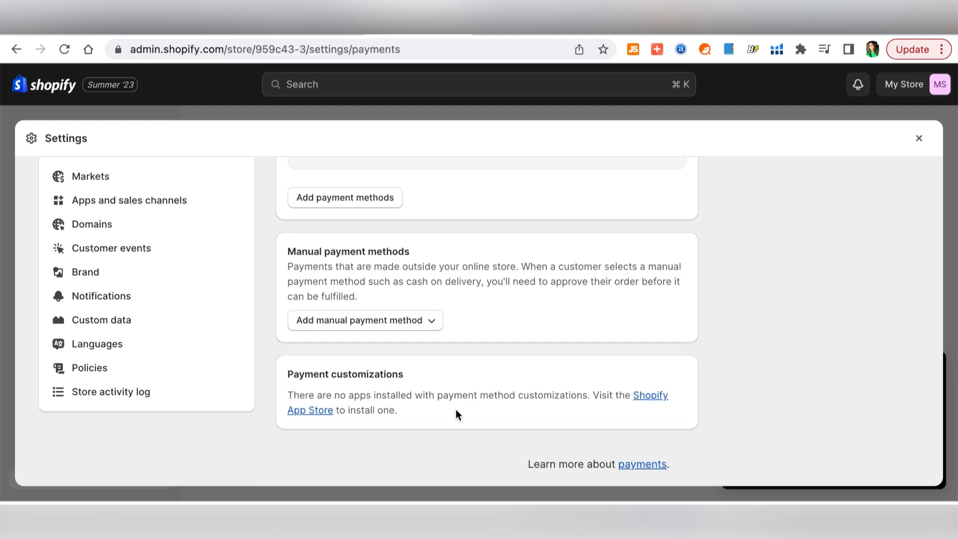
{"action": "scroll", "coordinate": [456, 410], "scroll_direction": "up", "scroll_amount": 5}
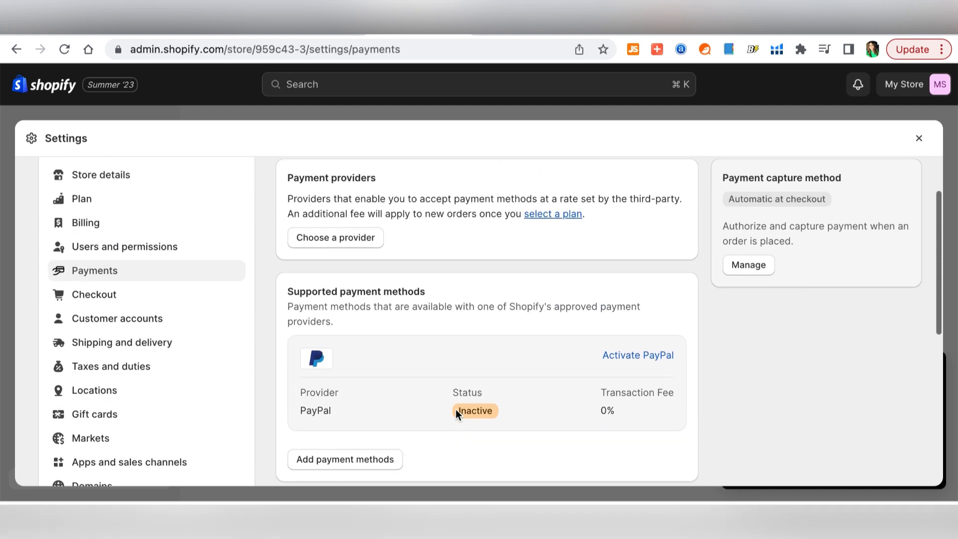
{"action": "scroll", "coordinate": [456, 410], "scroll_direction": "up", "scroll_amount": 2}
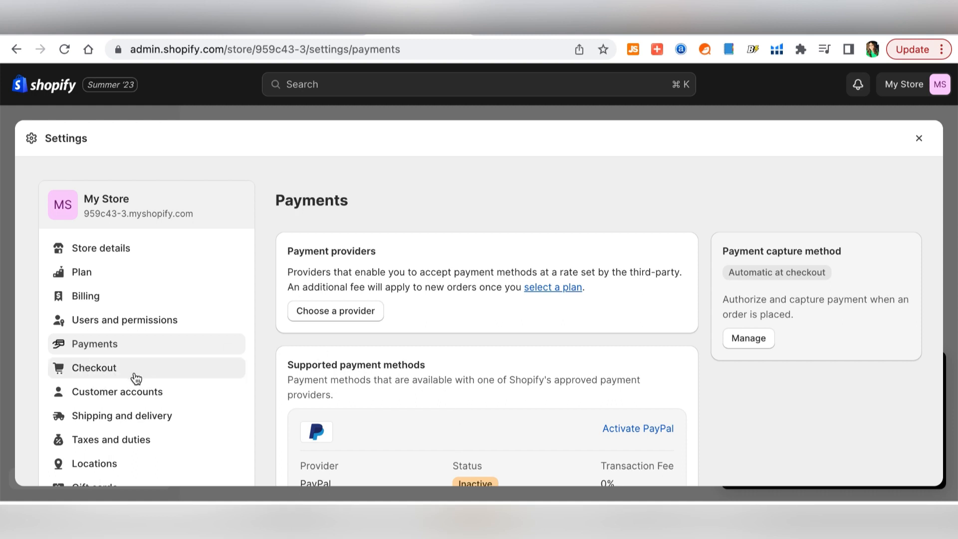
- In Checkout settings, select Require first and last name for customer information
{"action": "left_click", "coordinate": [170, 378]}
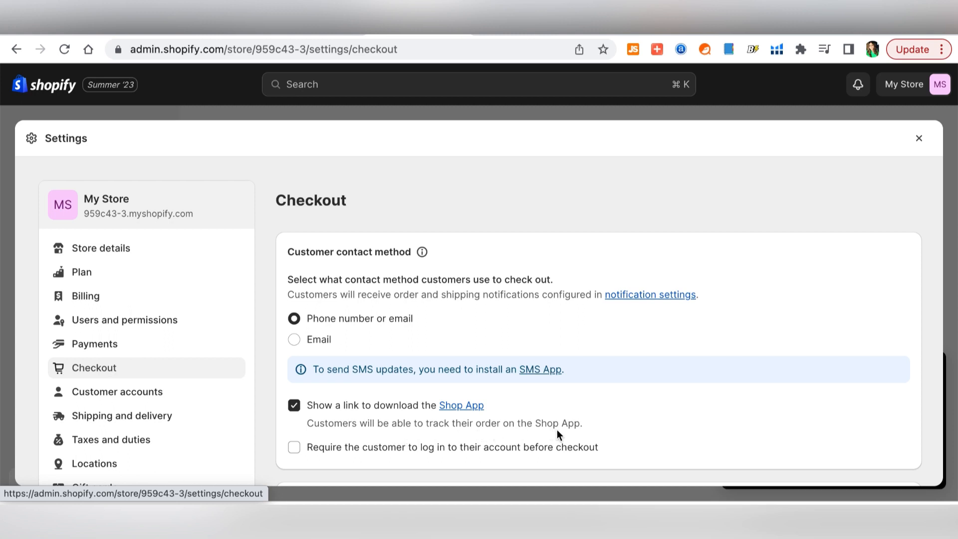
{"action": "scroll", "coordinate": [649, 422], "scroll_direction": "down", "scroll_amount": 2}
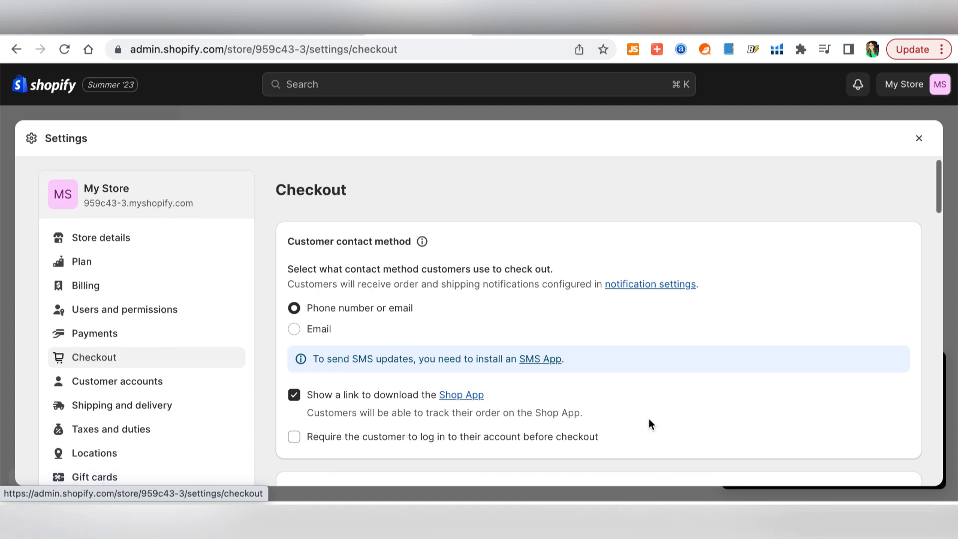
{"action": "scroll", "coordinate": [649, 422], "scroll_direction": "down", "scroll_amount": 4}
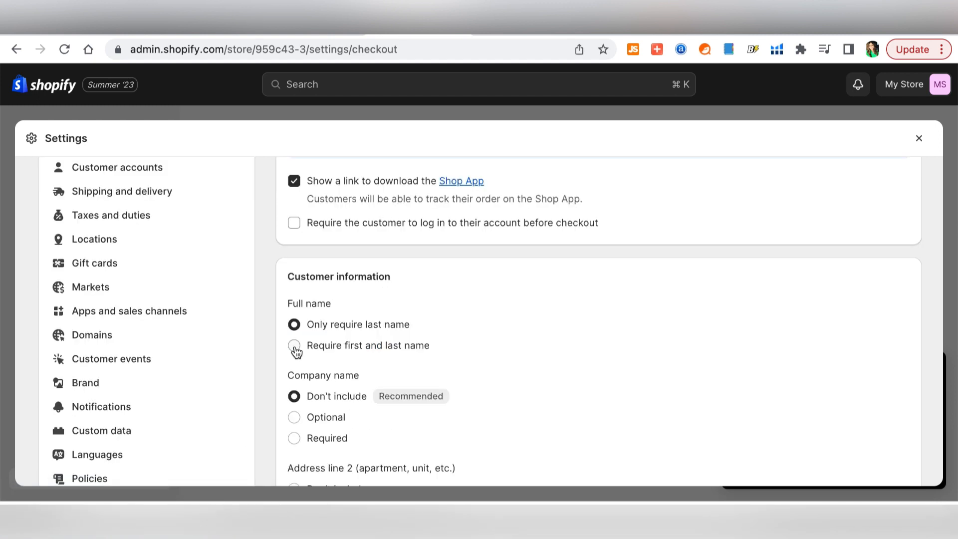
{"action": "left_click", "coordinate": [295, 347]}
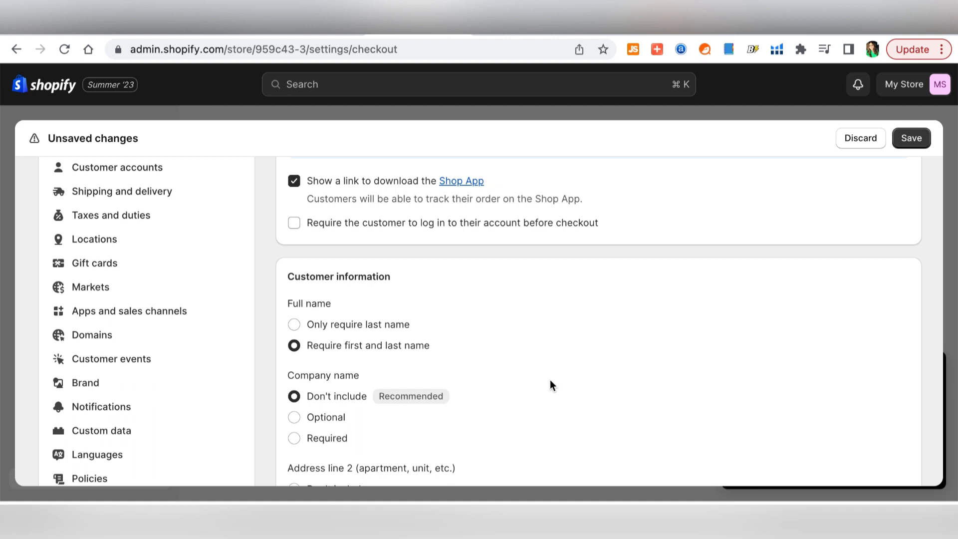
{"action": "scroll", "coordinate": [551, 380], "scroll_direction": "down", "scroll_amount": 2}
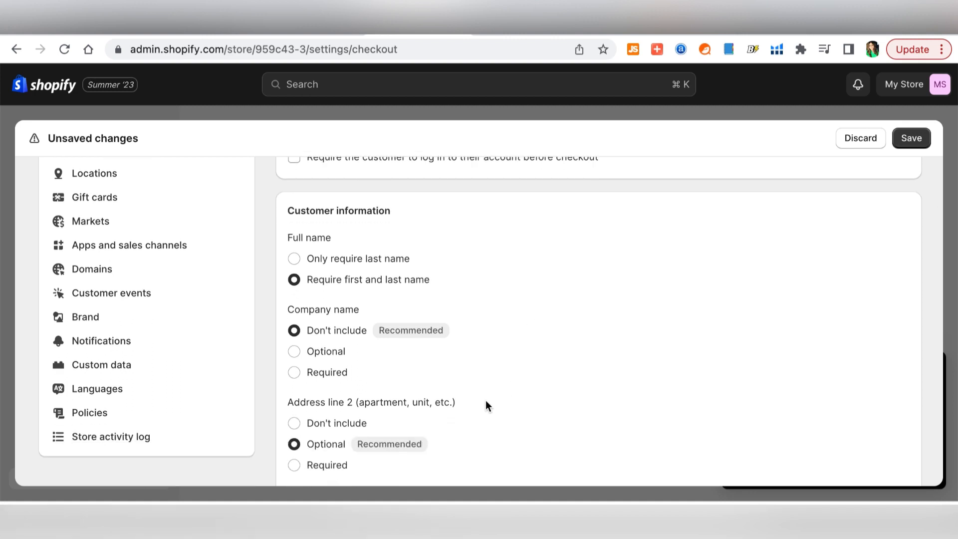
- Stop asking for a company name and require a phone number with shipping addresses
{"action": "left_click", "coordinate": [295, 353]}
{"action": "left_click", "coordinate": [297, 335]}
{"action": "scroll", "coordinate": [560, 360], "scroll_direction": "down", "scroll_amount": 1}
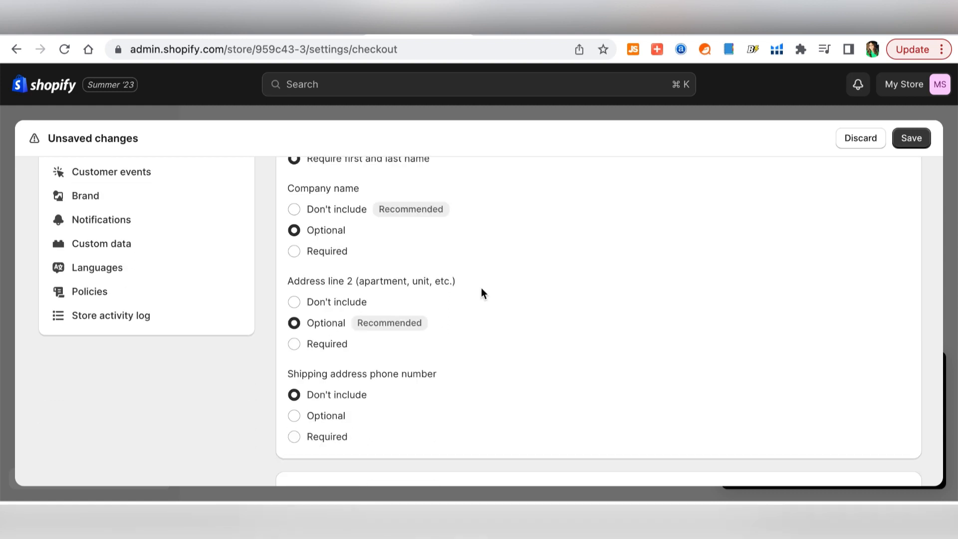
{"action": "scroll", "coordinate": [489, 348], "scroll_direction": "down", "scroll_amount": 2}
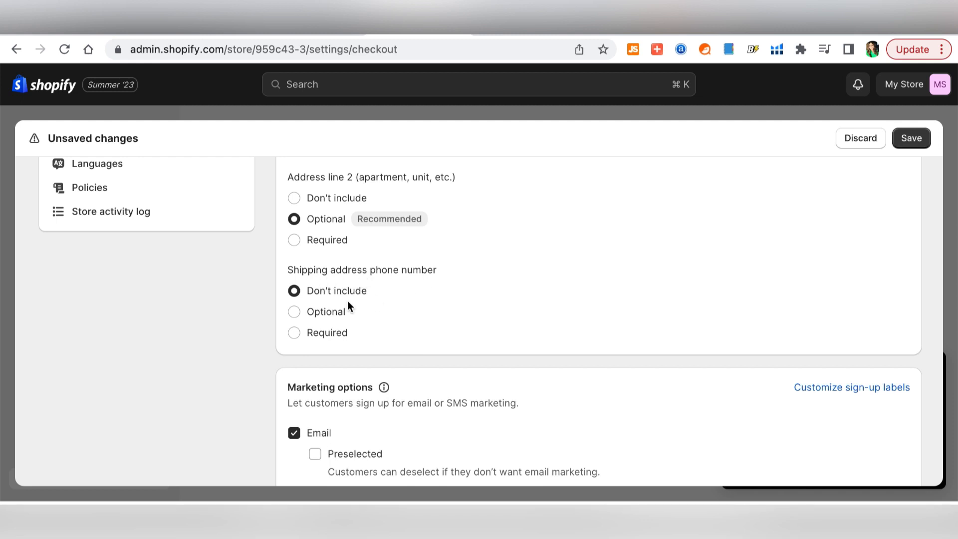
{"action": "left_click", "coordinate": [295, 333]}
- Review the rest of the Checkout settings and save the changes
{"action": "scroll", "coordinate": [493, 327], "scroll_direction": "down", "scroll_amount": 3}
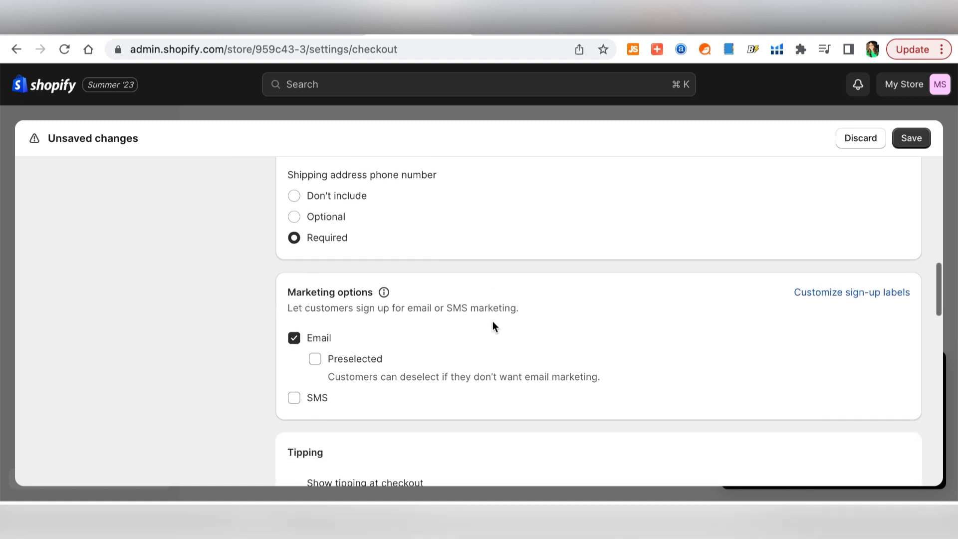
{"action": "scroll", "coordinate": [493, 326], "scroll_direction": "down", "scroll_amount": 1}
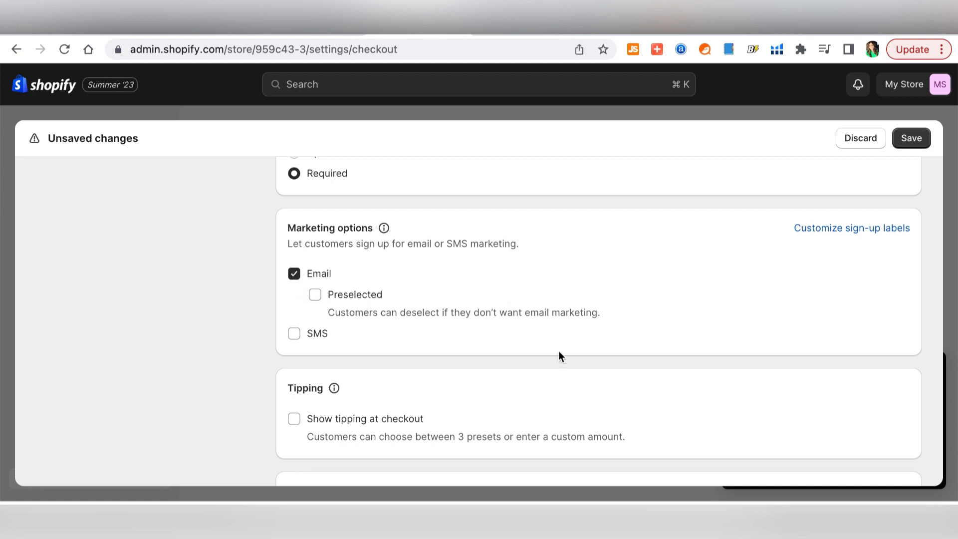
{"action": "scroll", "coordinate": [559, 352], "scroll_direction": "down", "scroll_amount": 5}
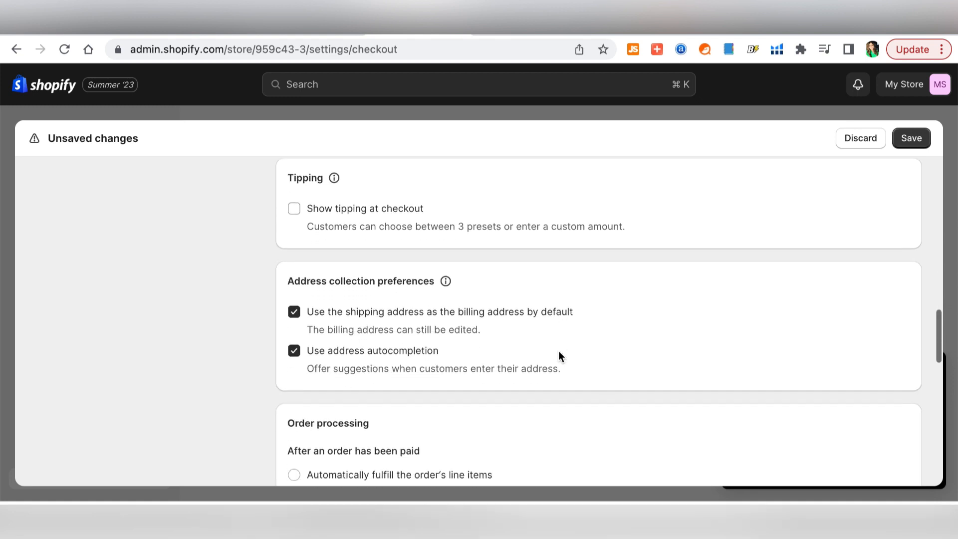
{"action": "scroll", "coordinate": [559, 353], "scroll_direction": "up", "scroll_amount": 3}
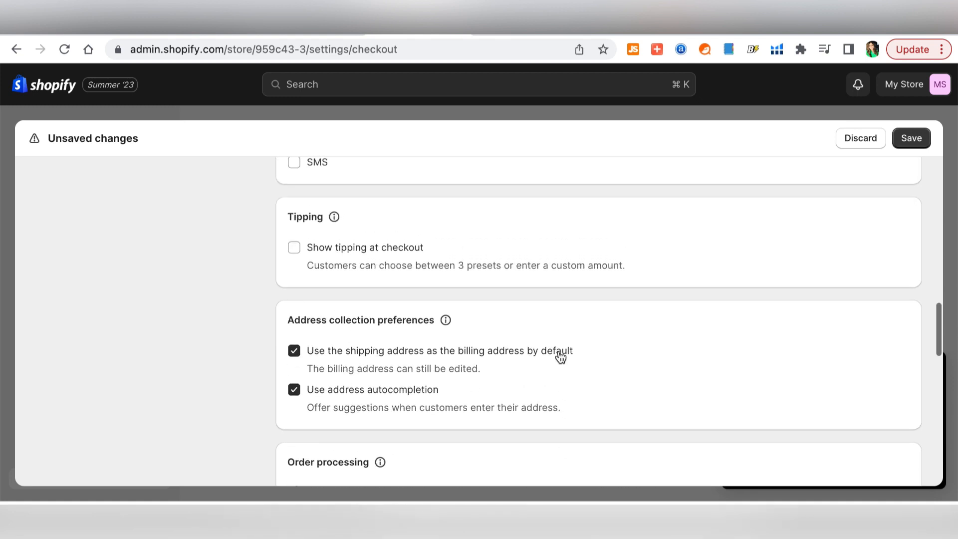
{"action": "scroll", "coordinate": [594, 318], "scroll_direction": "down", "scroll_amount": 3}
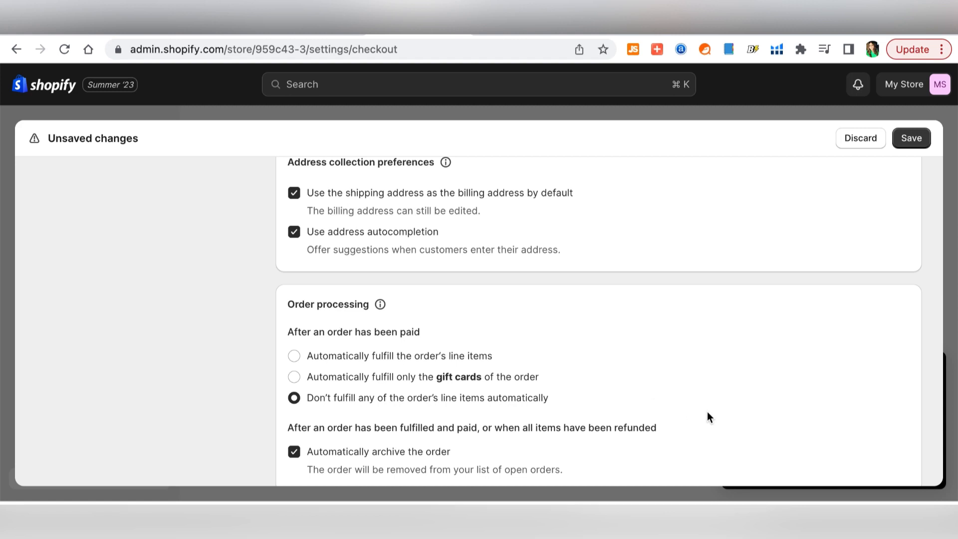
{"action": "scroll", "coordinate": [708, 414], "scroll_direction": "down", "scroll_amount": 1}
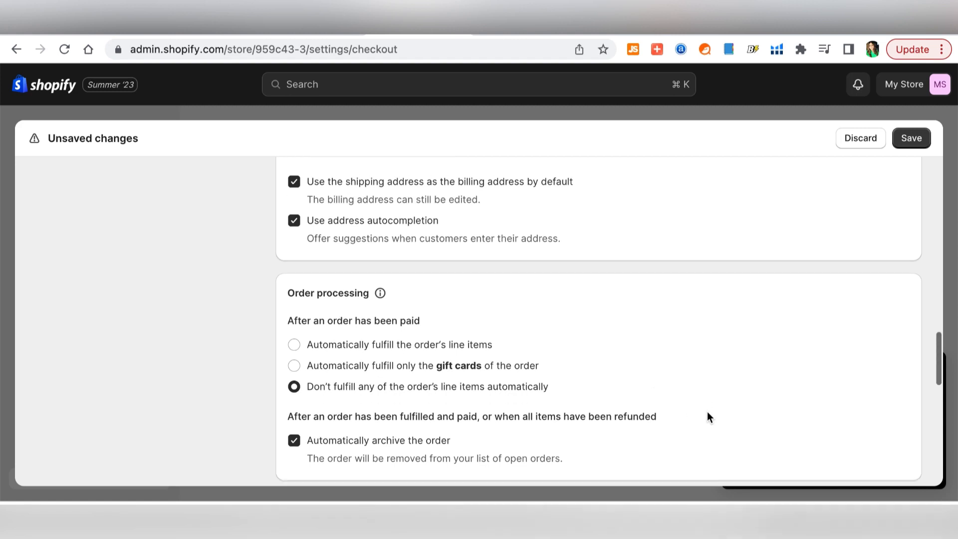
{"action": "scroll", "coordinate": [708, 418], "scroll_direction": "down", "scroll_amount": 2}
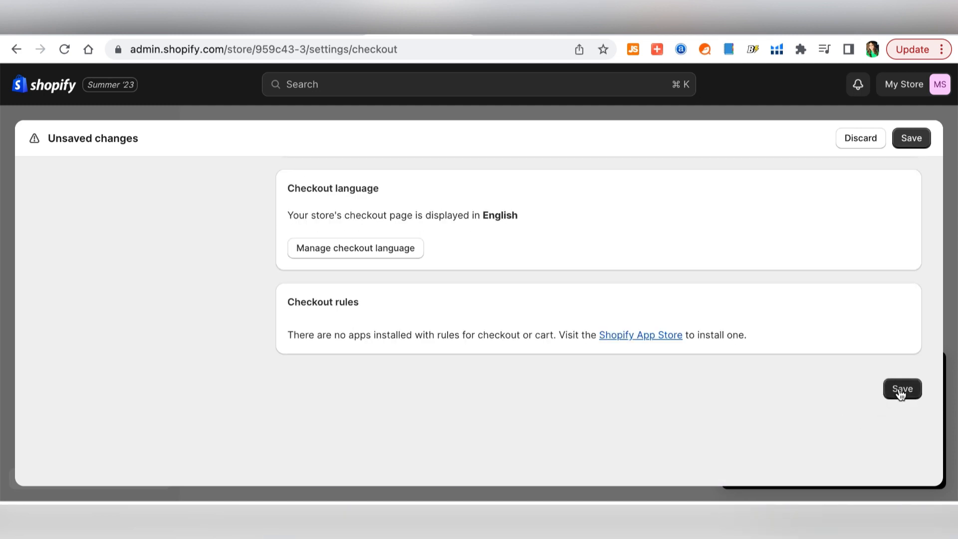
{"action": "left_click", "coordinate": [901, 392]}
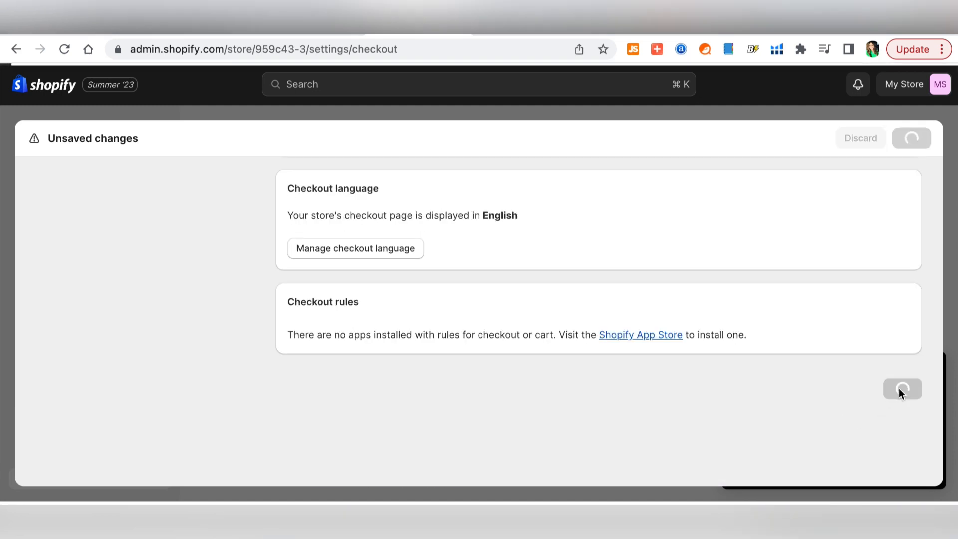
- Go to Markets settings and open the International market
{"action": "left_click", "coordinate": [133, 424]}
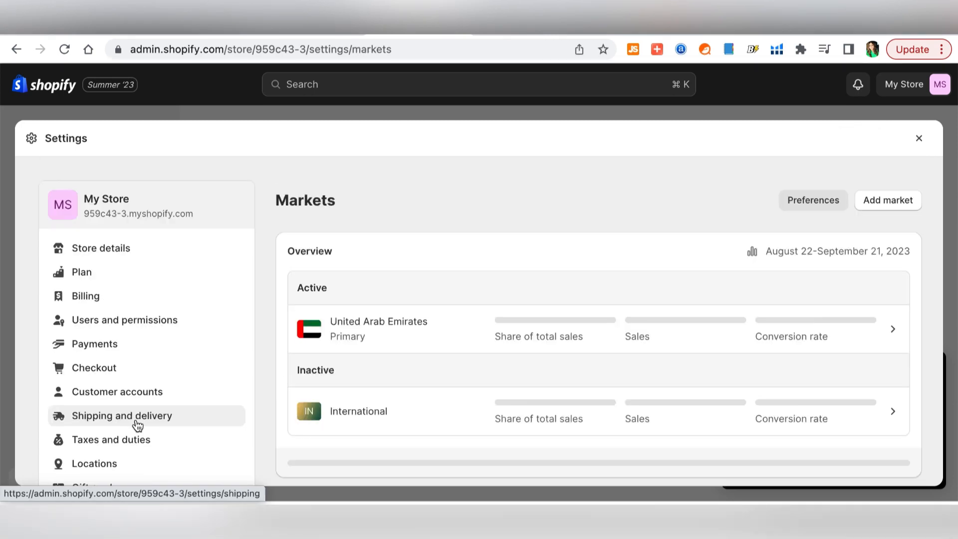
{"action": "scroll", "coordinate": [510, 228], "scroll_direction": "down", "scroll_amount": 1}
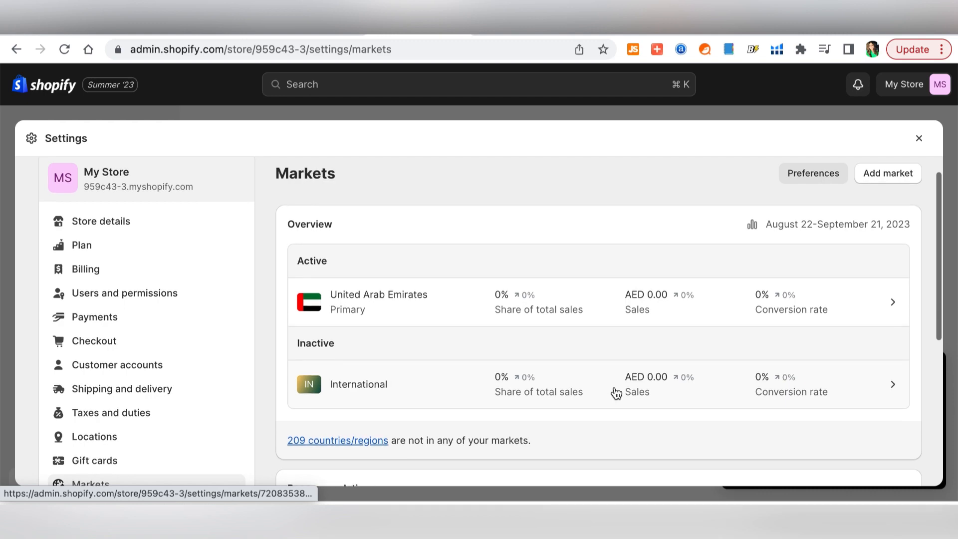
{"action": "scroll", "coordinate": [617, 394], "scroll_direction": "down", "scroll_amount": 1}
{"action": "scroll", "coordinate": [617, 394], "scroll_direction": "down", "scroll_amount": 1}
{"action": "scroll", "coordinate": [877, 390], "scroll_direction": "up", "scroll_amount": 2}
{"action": "left_click", "coordinate": [877, 389]}
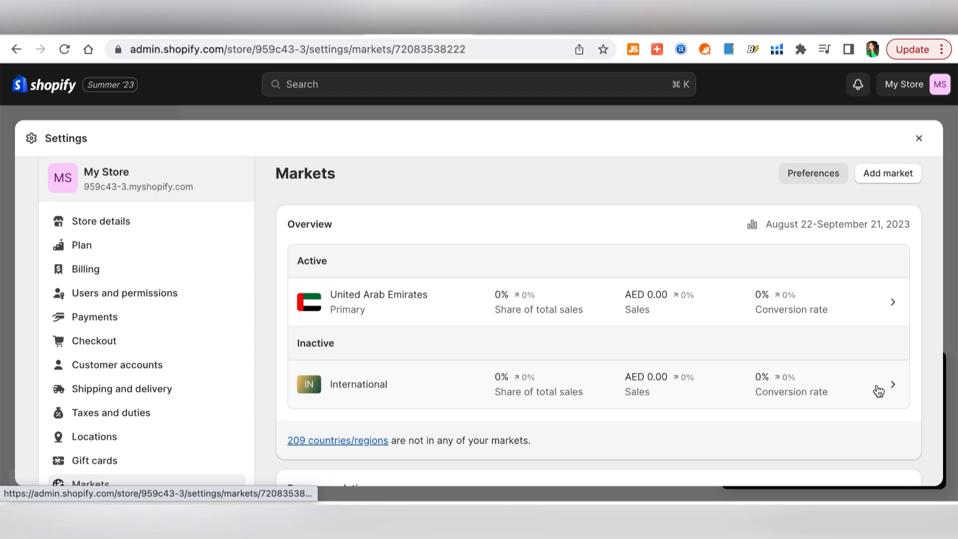
{"action": "scroll", "coordinate": [615, 289], "scroll_direction": "down", "scroll_amount": 1}
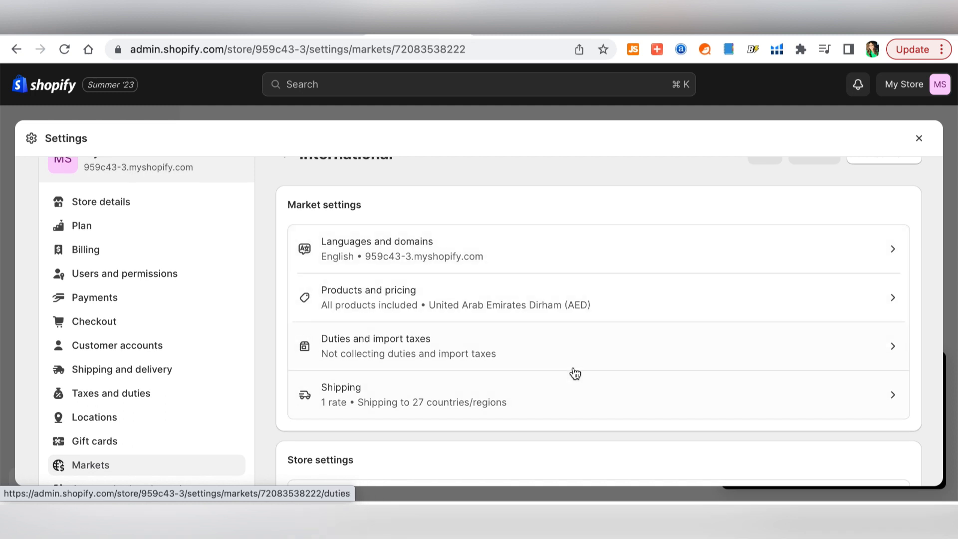
{"action": "scroll", "coordinate": [574, 373], "scroll_direction": "down", "scroll_amount": 3}
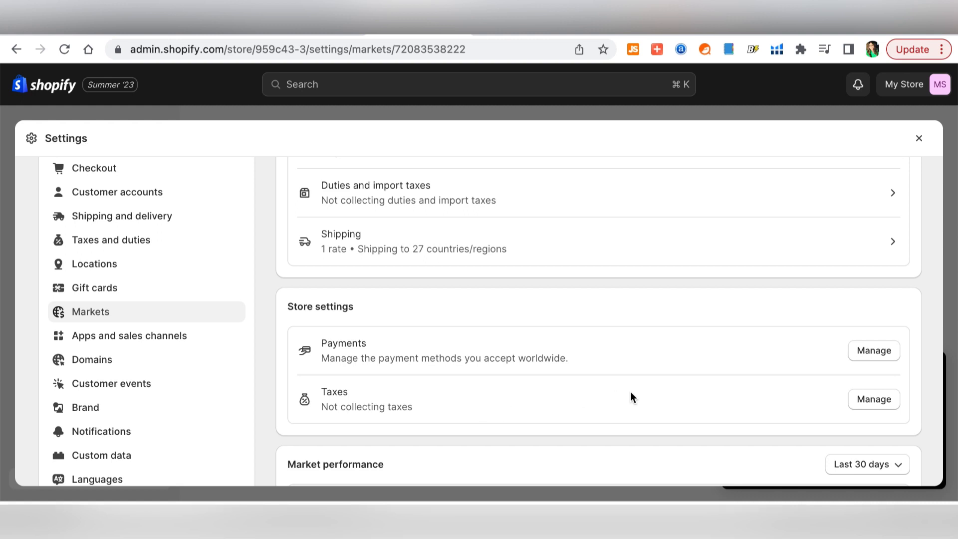
{"action": "scroll", "coordinate": [631, 396], "scroll_direction": "down", "scroll_amount": 2}
{"action": "scroll", "coordinate": [631, 396], "scroll_direction": "up", "scroll_amount": 5}
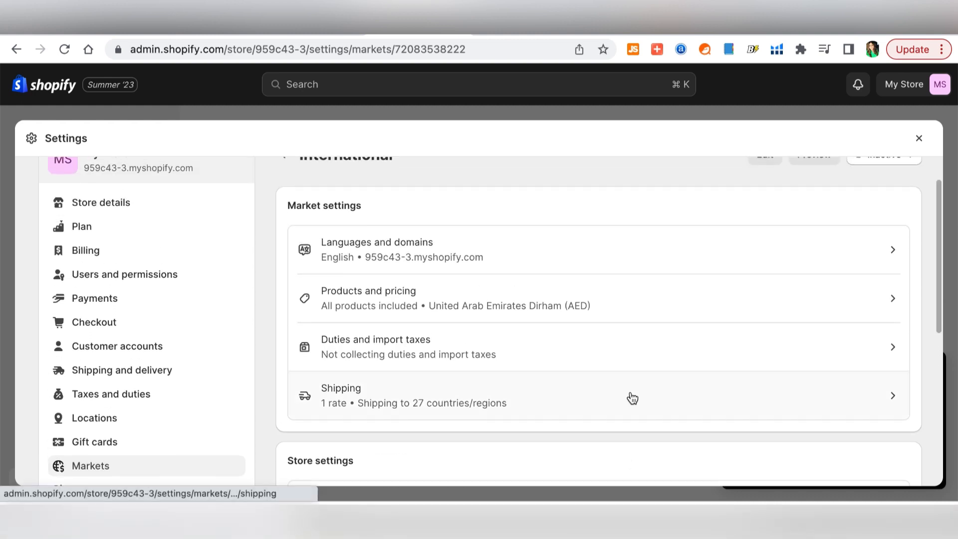
{"action": "scroll", "coordinate": [631, 398], "scroll_direction": "up", "scroll_amount": 1}
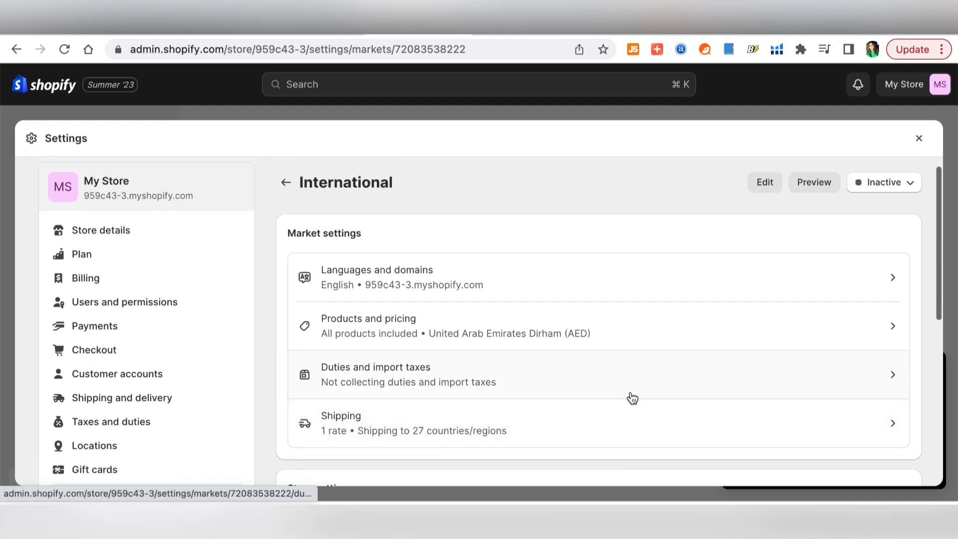
- Review the International market's 27 shipping countries/regions
{"action": "left_click", "coordinate": [892, 429]}
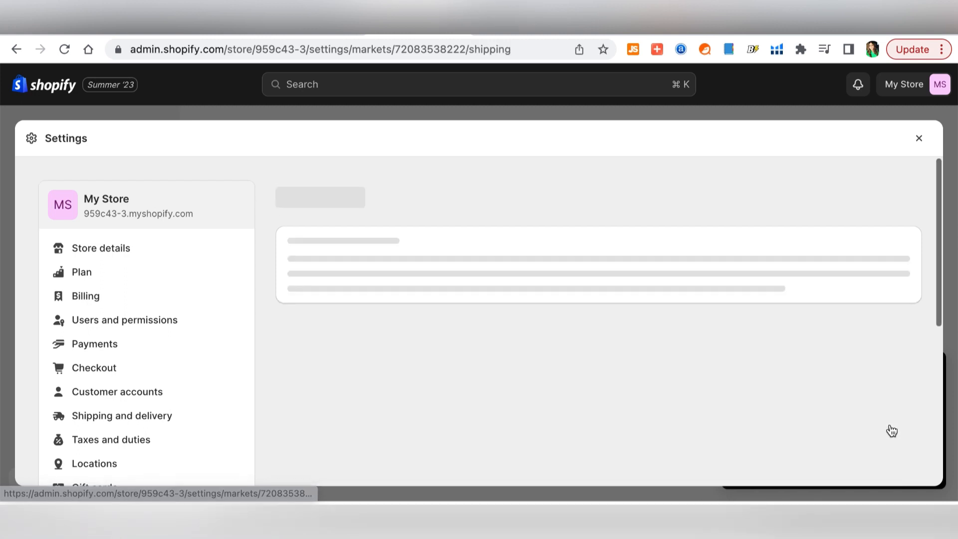
{"action": "scroll", "coordinate": [618, 338], "scroll_direction": "down", "scroll_amount": 3}
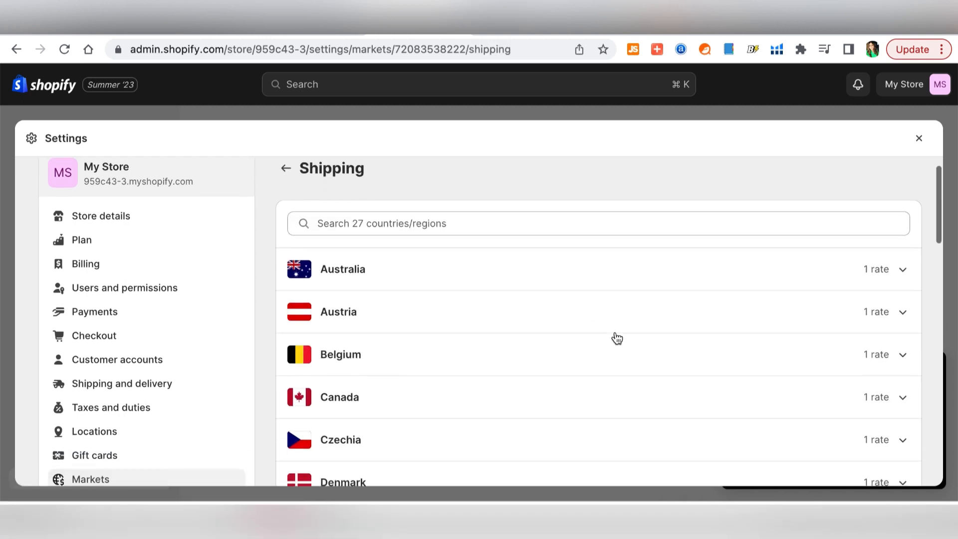
{"action": "scroll", "coordinate": [617, 339], "scroll_direction": "down", "scroll_amount": 6}
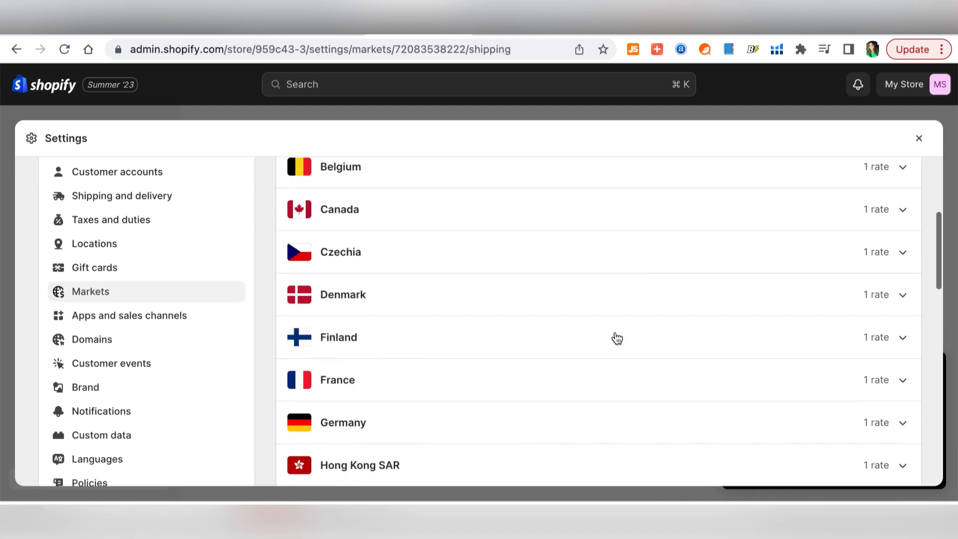
{"action": "scroll", "coordinate": [617, 339], "scroll_direction": "down", "scroll_amount": 10}
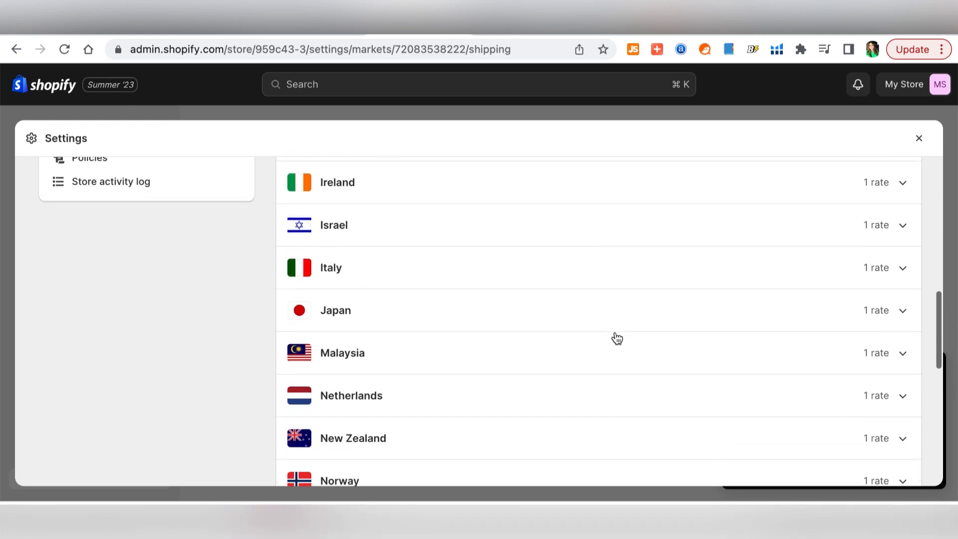
{"action": "scroll", "coordinate": [617, 338], "scroll_direction": "up", "scroll_amount": 20}
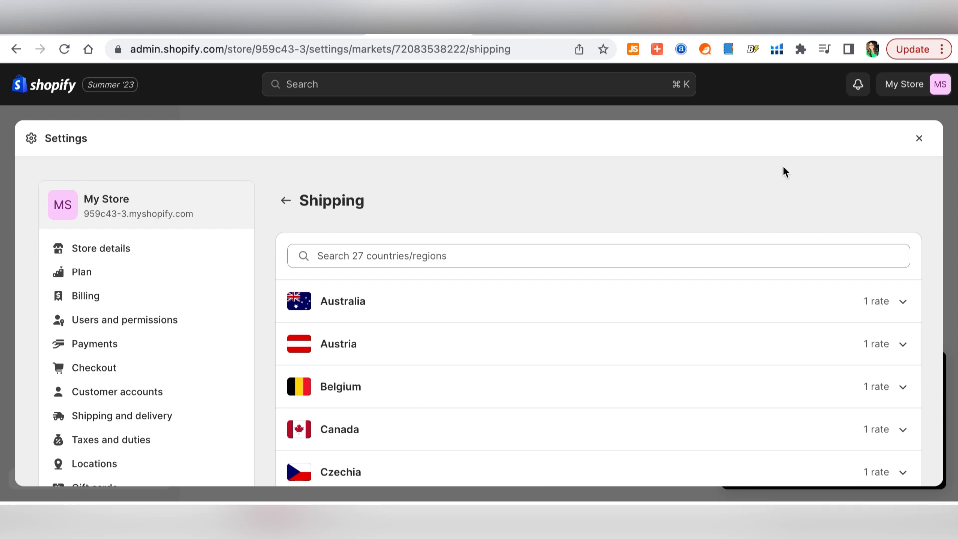
- Back on the International market, try setting it Active, then discard the change
{"action": "left_click", "coordinate": [286, 200]}
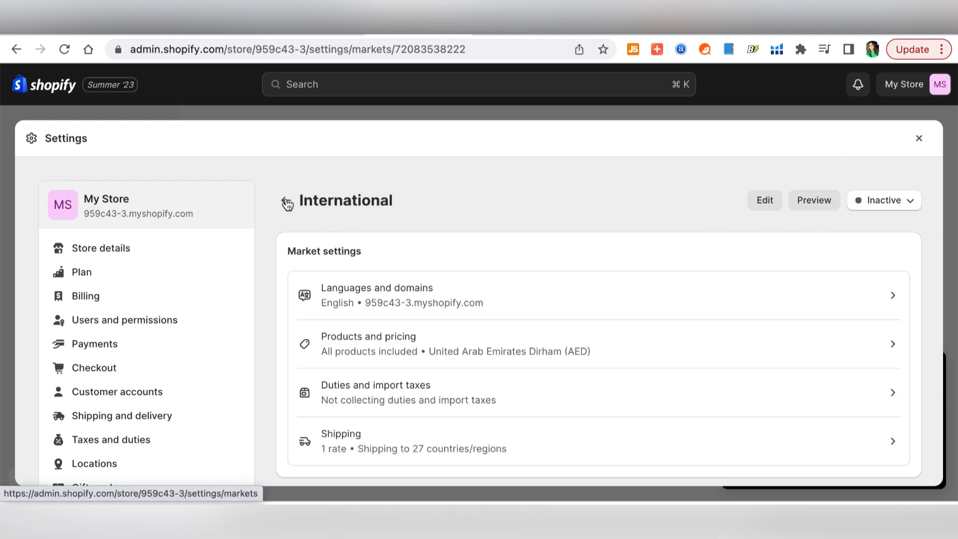
{"action": "left_click", "coordinate": [905, 203]}
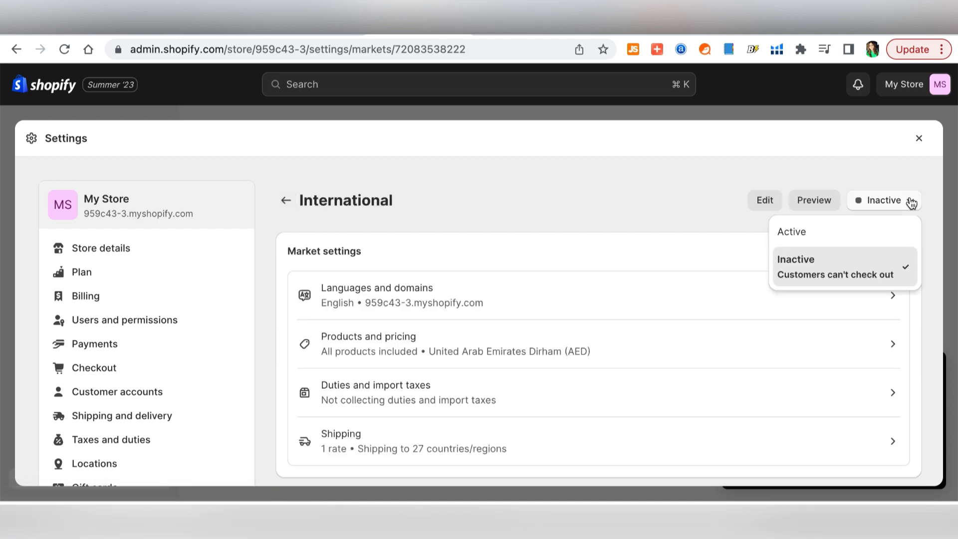
{"action": "left_click", "coordinate": [837, 234]}
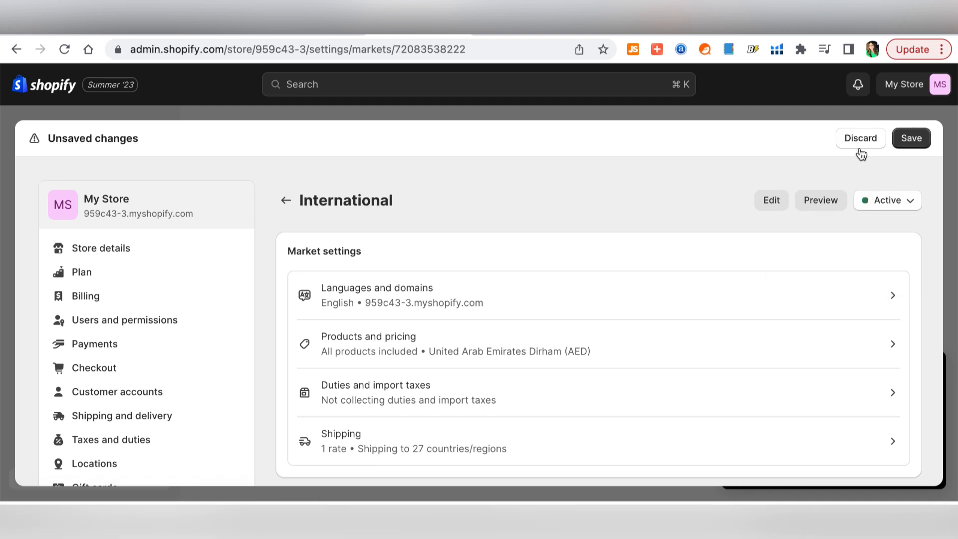
{"action": "left_click", "coordinate": [860, 146]}
{"action": "scroll", "coordinate": [149, 293], "scroll_direction": "down", "scroll_amount": 4}
{"action": "scroll", "coordinate": [152, 294], "scroll_direction": "up", "scroll_amount": 1}
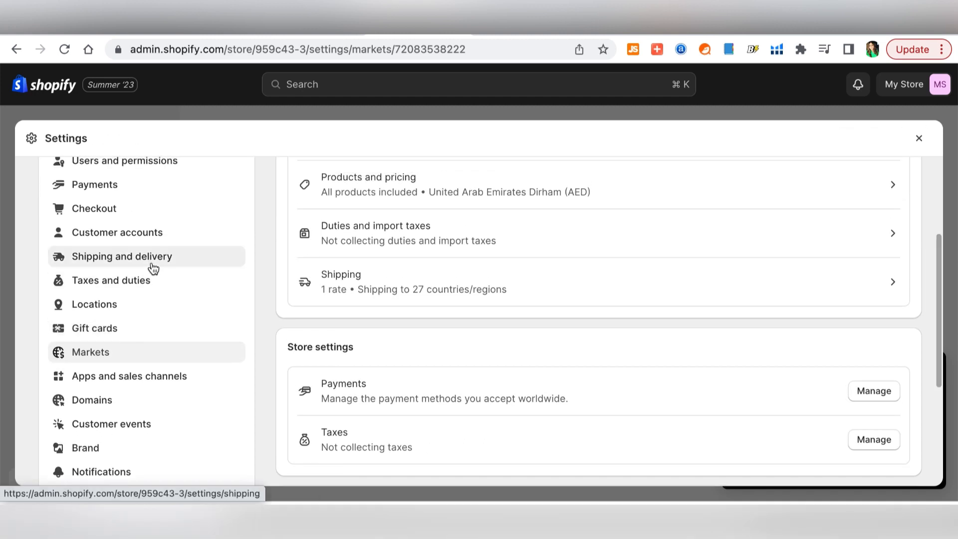
- In Shipping and delivery, open the General (All products) shipping profile
{"action": "left_click", "coordinate": [154, 269]}
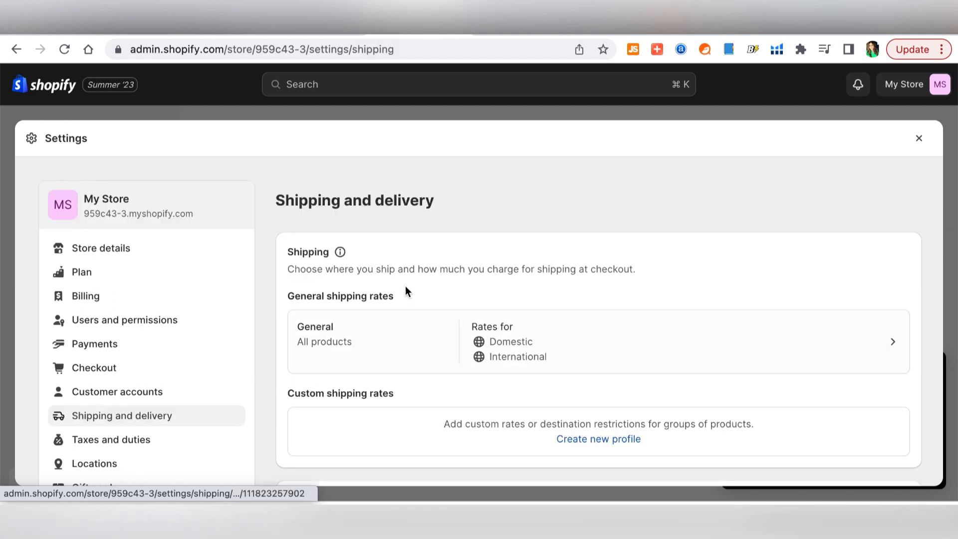
{"action": "scroll", "coordinate": [448, 280], "scroll_direction": "down", "scroll_amount": 2}
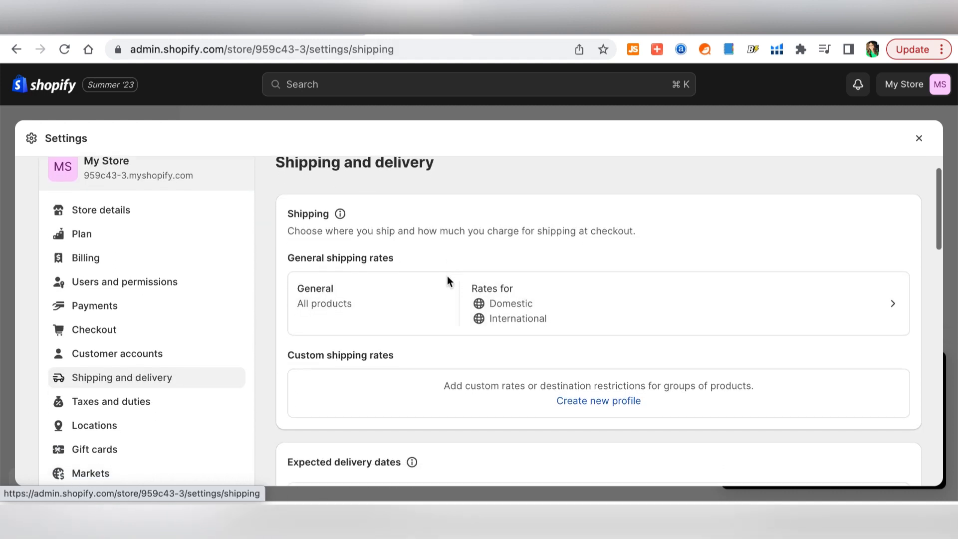
{"action": "scroll", "coordinate": [448, 281], "scroll_direction": "up", "scroll_amount": 2}
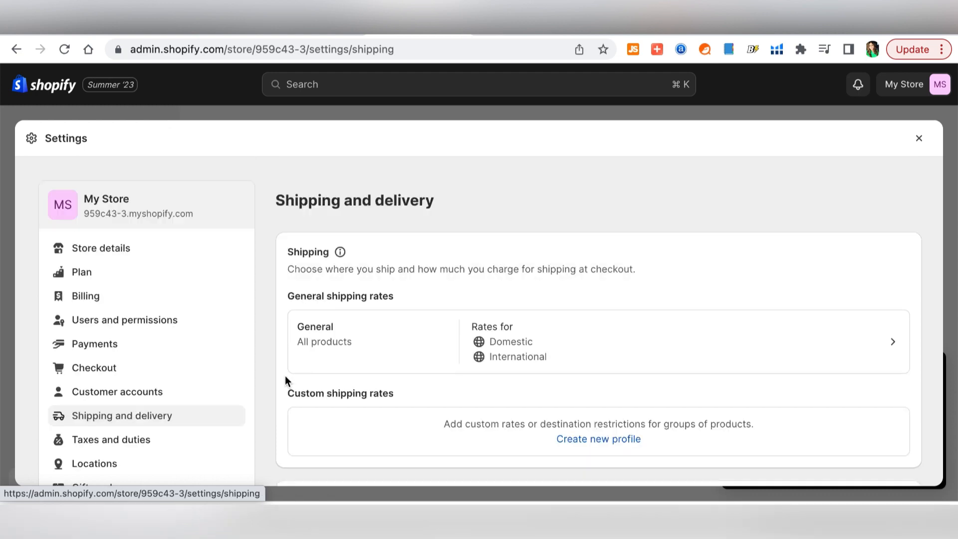
{"action": "scroll", "coordinate": [448, 277], "scroll_direction": "down", "scroll_amount": 2}
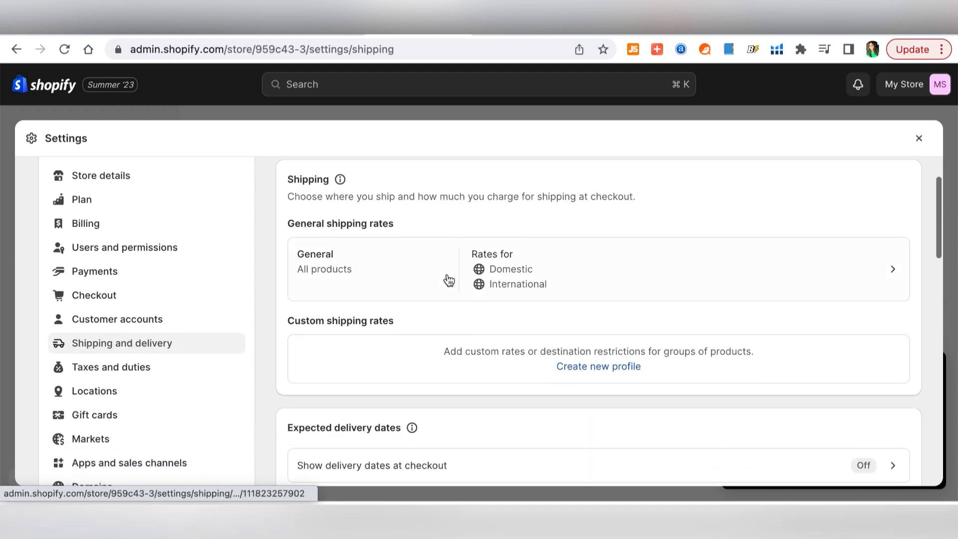
{"action": "scroll", "coordinate": [447, 278], "scroll_direction": "up", "scroll_amount": 2}
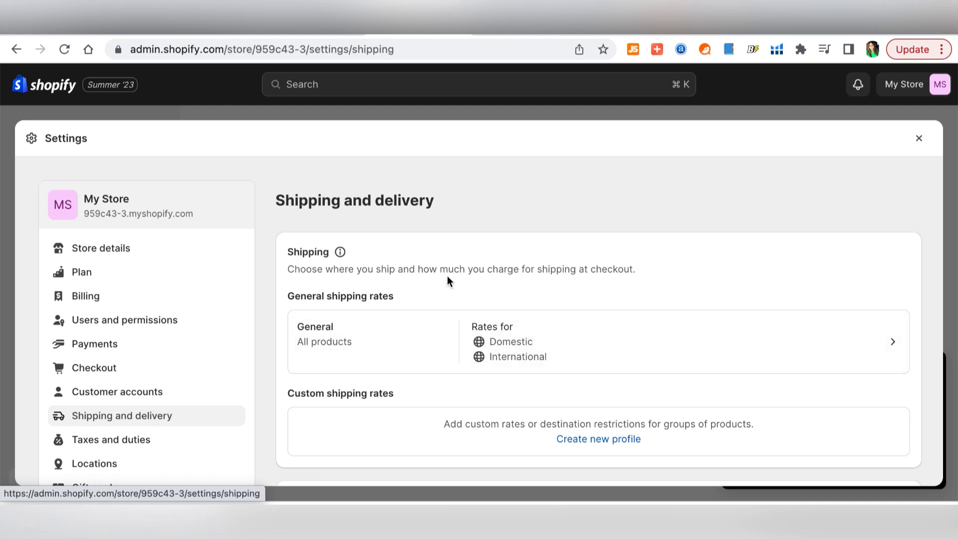
{"action": "scroll", "coordinate": [448, 280], "scroll_direction": "down", "scroll_amount": 2}
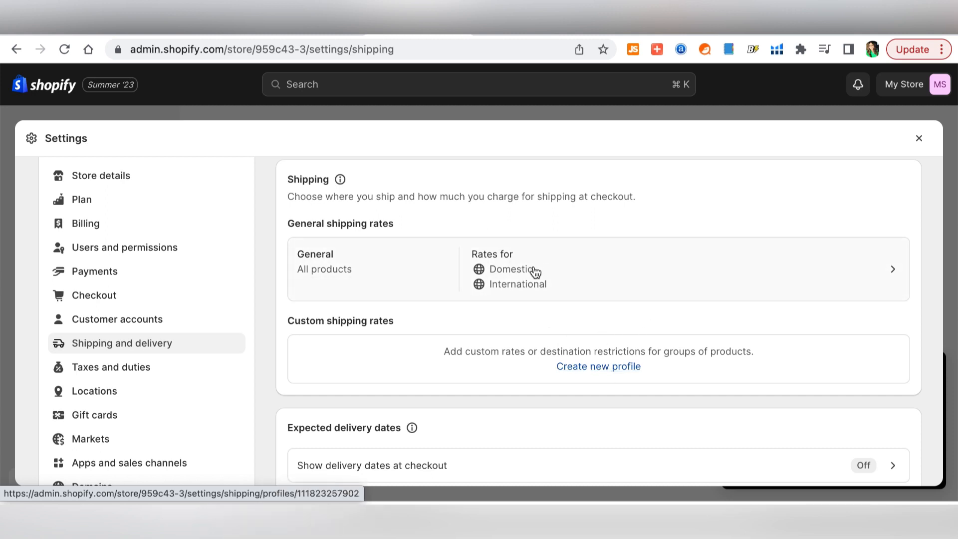
{"action": "left_click", "coordinate": [897, 276]}
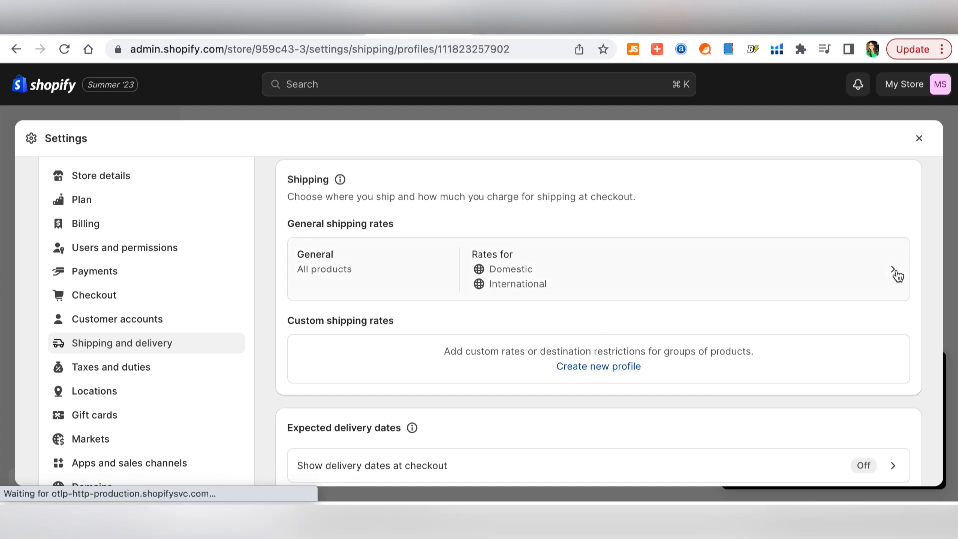
- Page through the products included in the General shipping profile
{"action": "scroll", "coordinate": [912, 197], "scroll_direction": "down", "scroll_amount": 1}
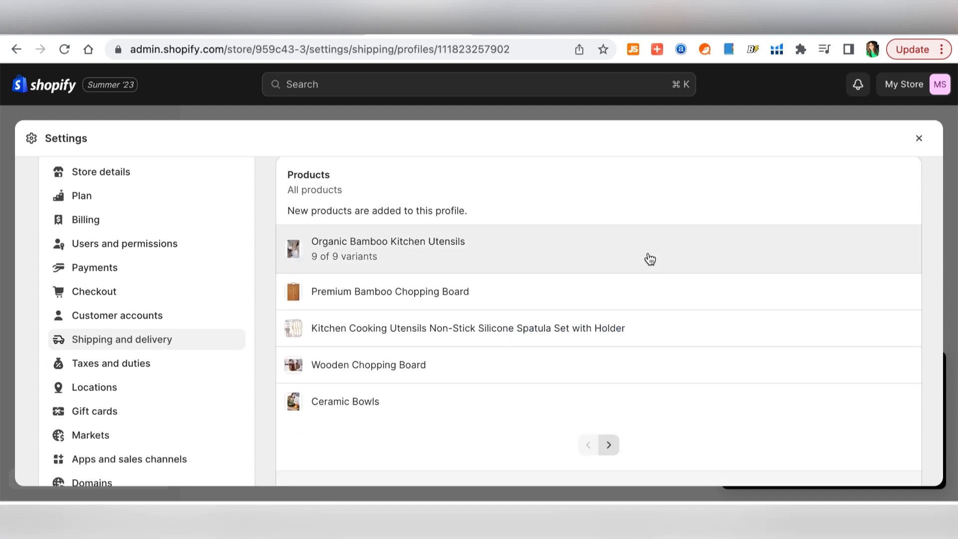
{"action": "scroll", "coordinate": [649, 264], "scroll_direction": "down", "scroll_amount": 2}
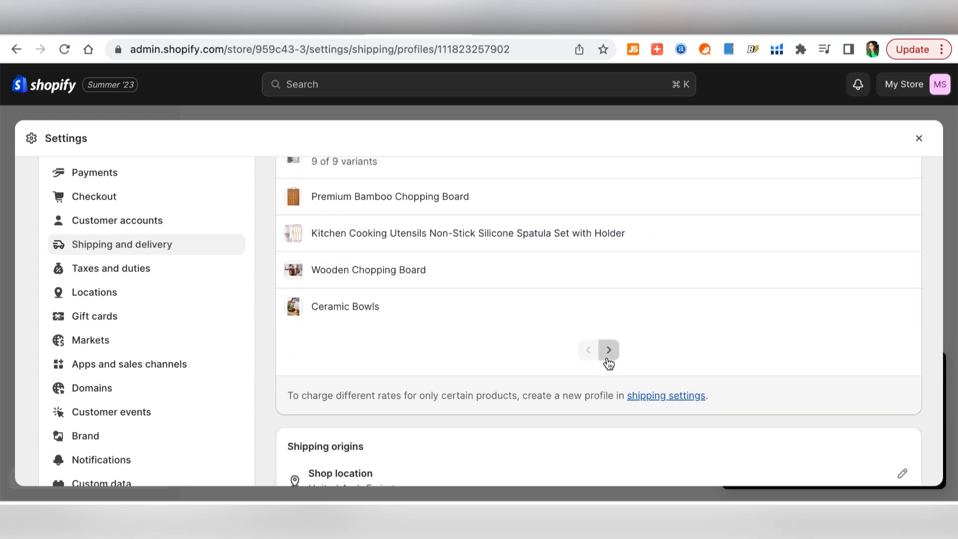
{"action": "left_click", "coordinate": [607, 356]}
{"action": "scroll", "coordinate": [607, 358], "scroll_direction": "down", "scroll_amount": 1}
{"action": "scroll", "coordinate": [669, 337], "scroll_direction": "down", "scroll_amount": 5}
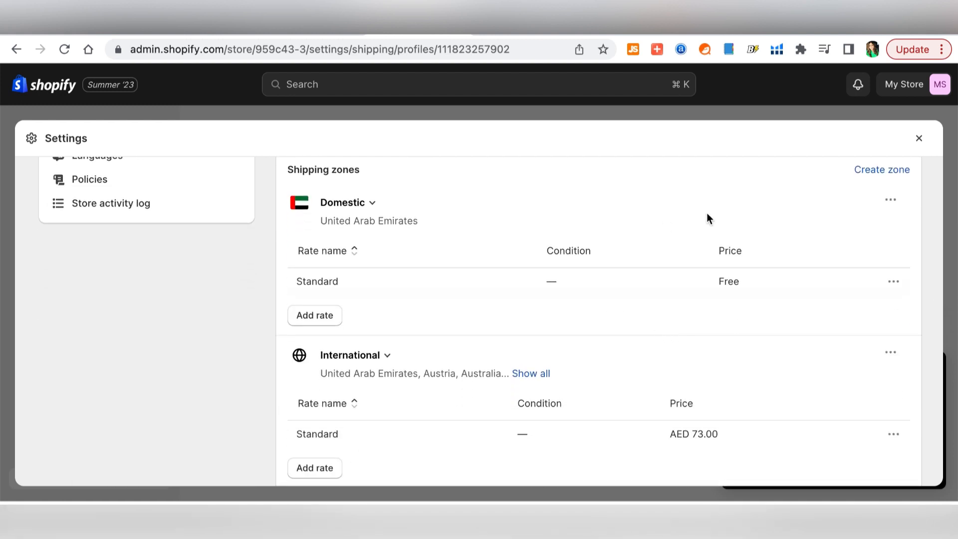
{"action": "scroll", "coordinate": [620, 340], "scroll_direction": "down", "scroll_amount": 7}
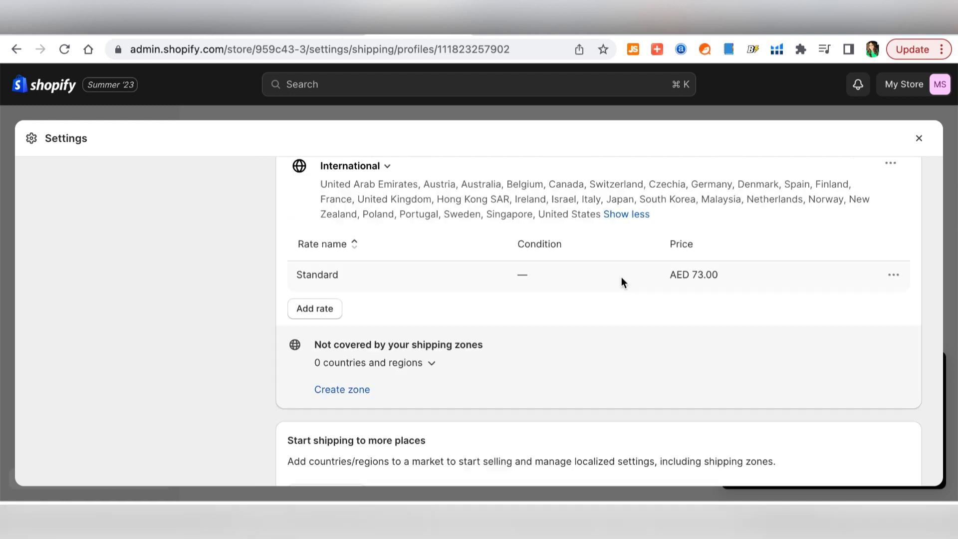
{"action": "scroll", "coordinate": [622, 280], "scroll_direction": "up", "scroll_amount": 5}
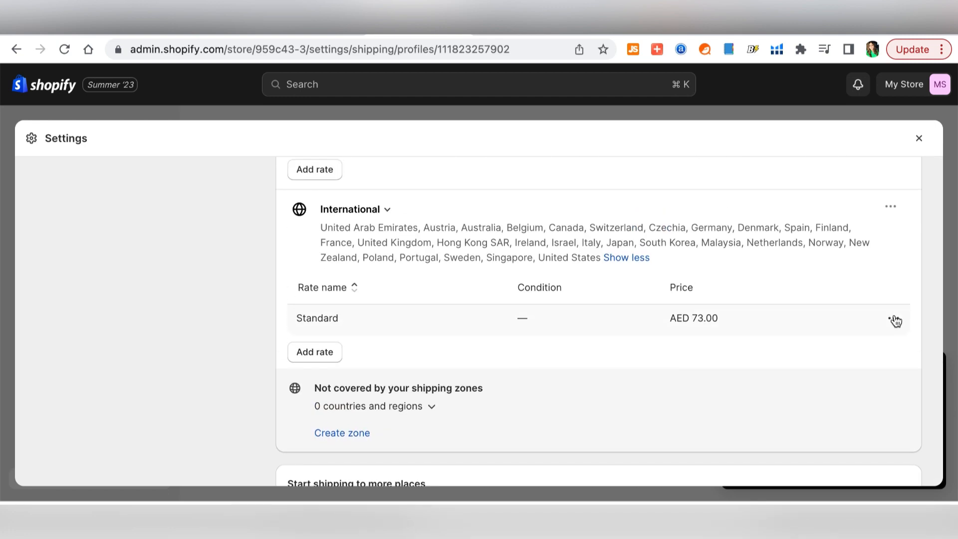
- Inspect the International Standard rate without changing it from AED 73.00, then go to Brand settings
{"action": "left_click", "coordinate": [895, 320]}
{"action": "left_click", "coordinate": [873, 352]}
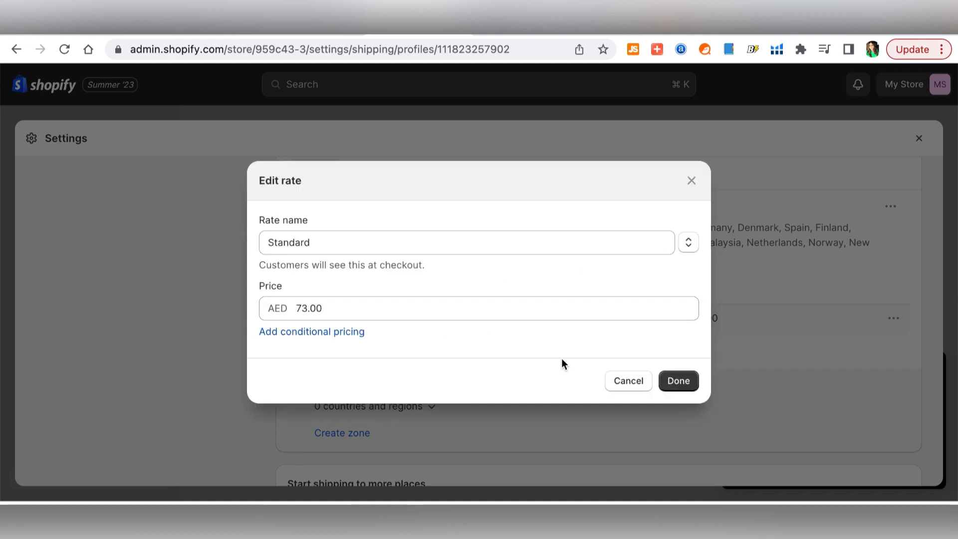
{"action": "left_click", "coordinate": [528, 244]}
{"action": "left_click", "coordinate": [691, 251]}
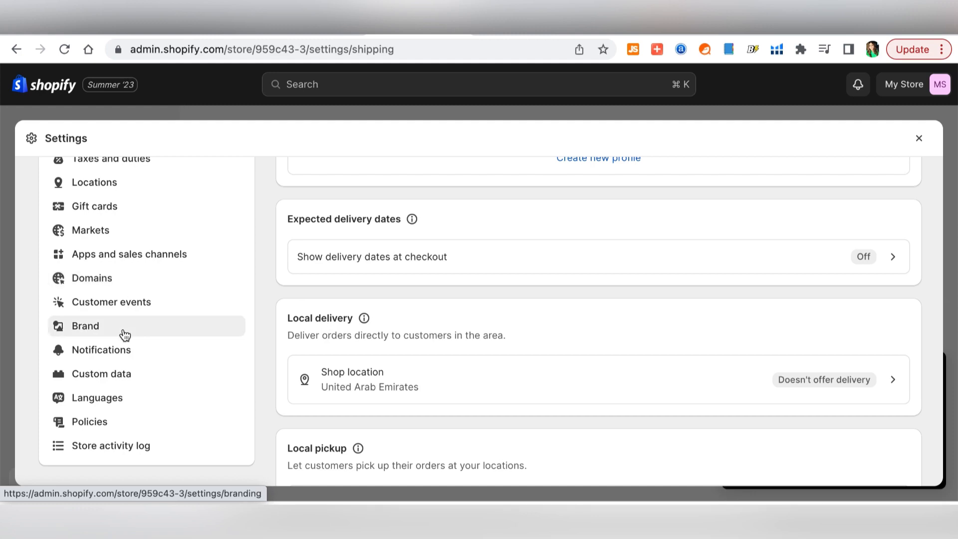
{"action": "left_click", "coordinate": [125, 334]}
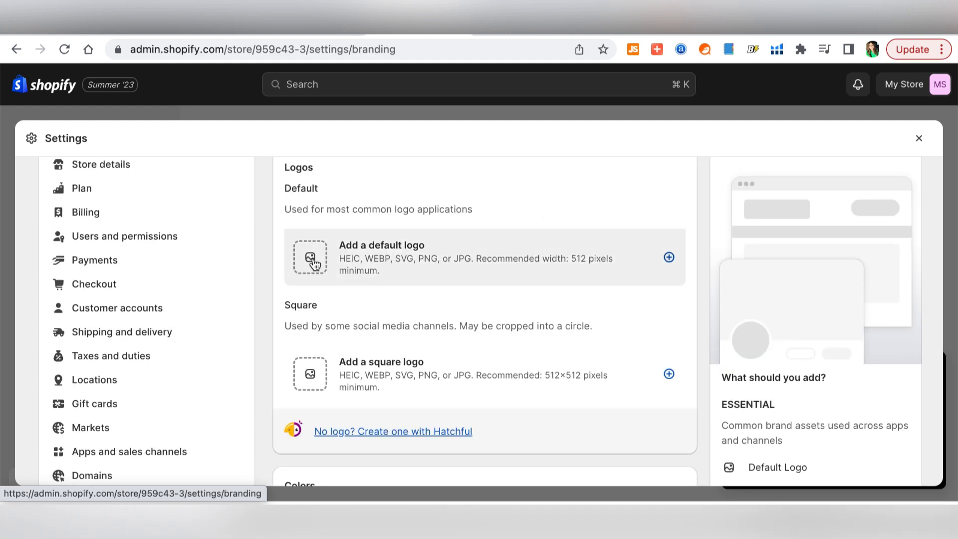
- Upload Logo.png from the computer into the default logo slot
{"action": "left_click", "coordinate": [313, 263]}
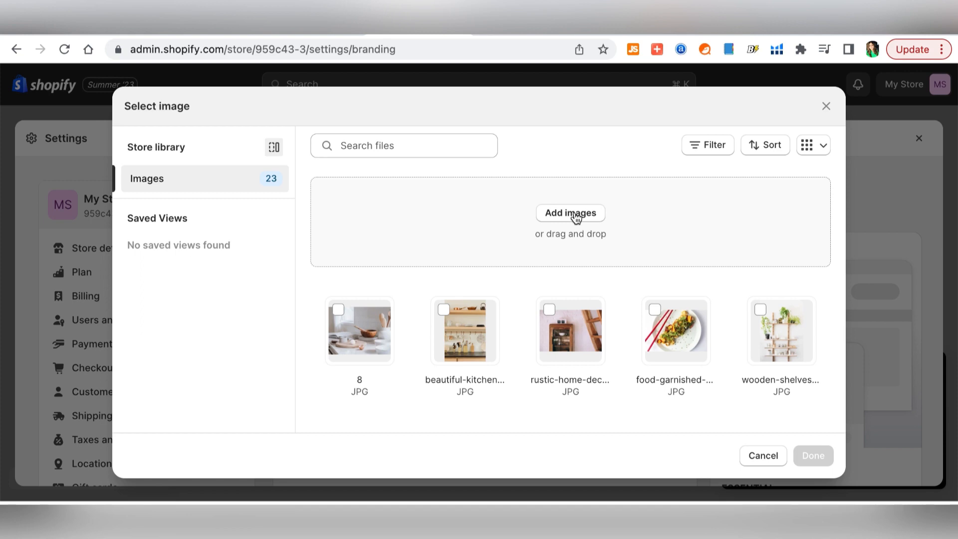
{"action": "left_click", "coordinate": [576, 215]}
{"action": "scroll", "coordinate": [686, 288], "scroll_direction": "down", "scroll_amount": 2}
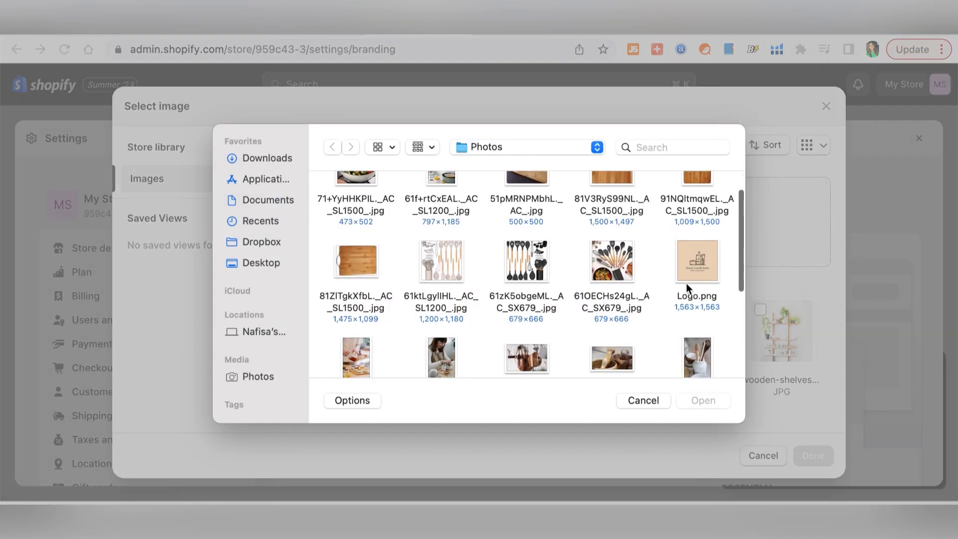
{"action": "left_click", "coordinate": [705, 259]}
{"action": "left_click", "coordinate": [704, 400]}
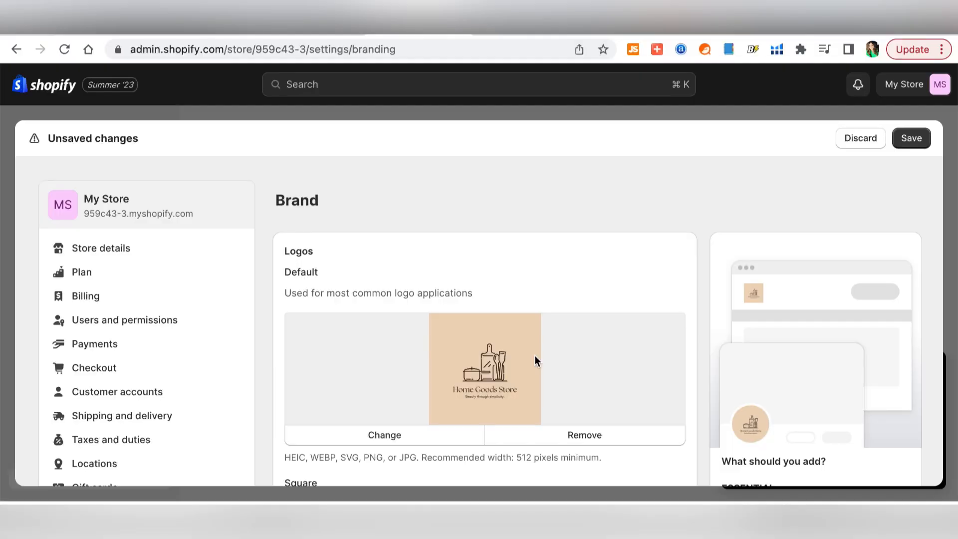
{"action": "scroll", "coordinate": [535, 356], "scroll_direction": "down", "scroll_amount": 10}
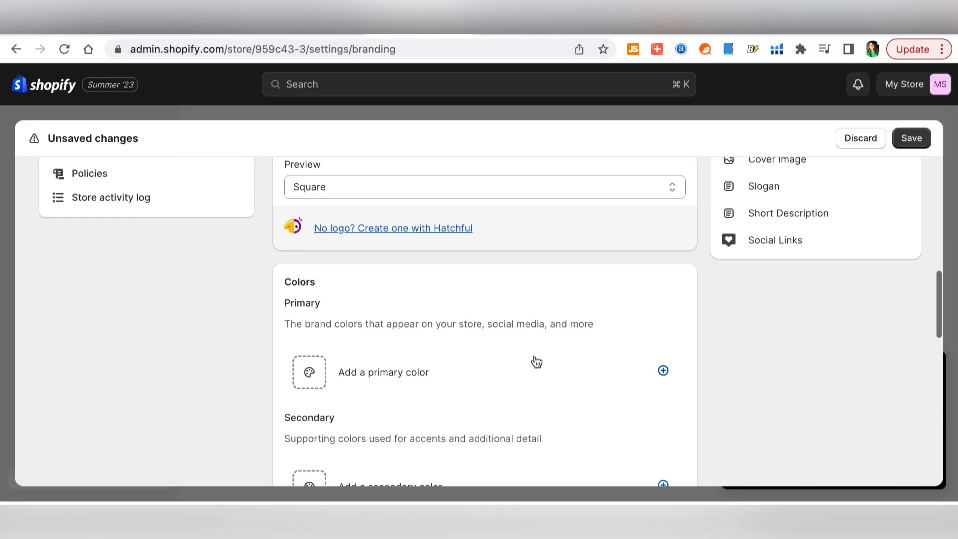
- Look over the Colors and Social links options, then save the Brand settings
{"action": "scroll", "coordinate": [534, 361], "scroll_direction": "down", "scroll_amount": 3}
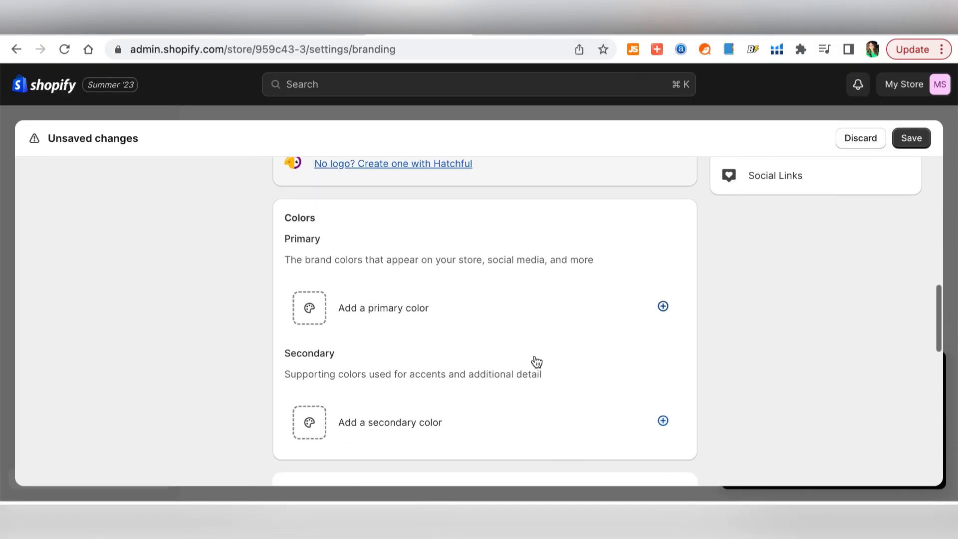
{"action": "left_click", "coordinate": [310, 292]}
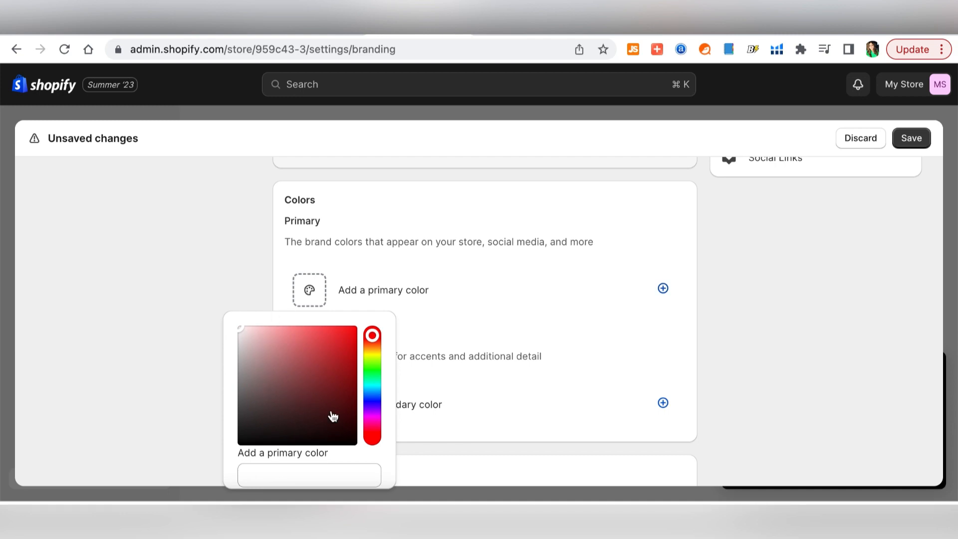
{"action": "scroll", "coordinate": [302, 318], "scroll_direction": "down", "scroll_amount": 8}
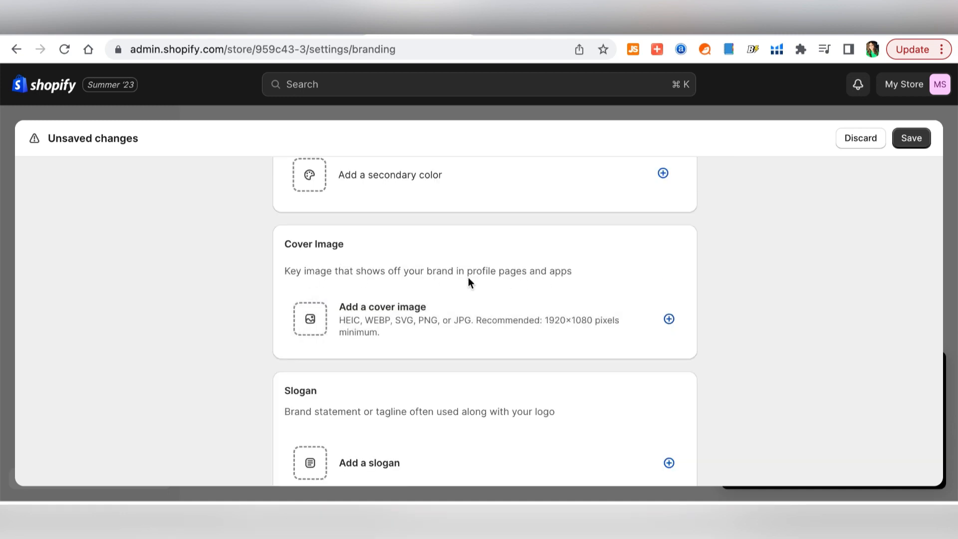
{"action": "scroll", "coordinate": [236, 379], "scroll_direction": "down", "scroll_amount": 3}
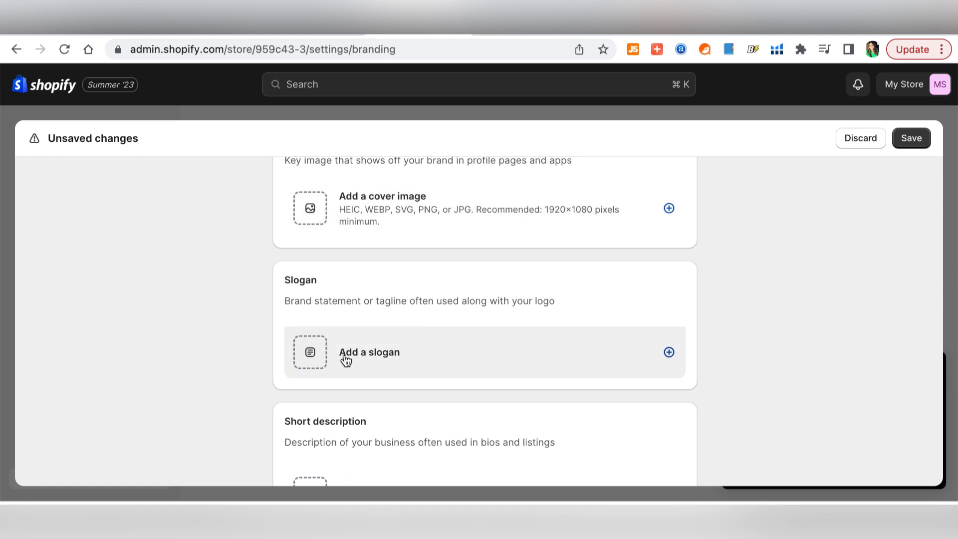
{"action": "scroll", "coordinate": [360, 377], "scroll_direction": "down", "scroll_amount": 5}
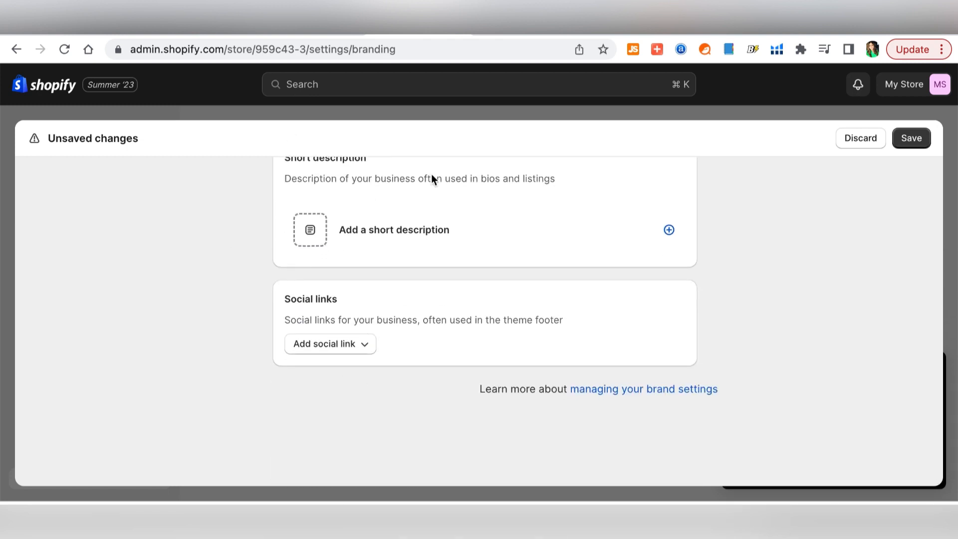
{"action": "left_click", "coordinate": [348, 349]}
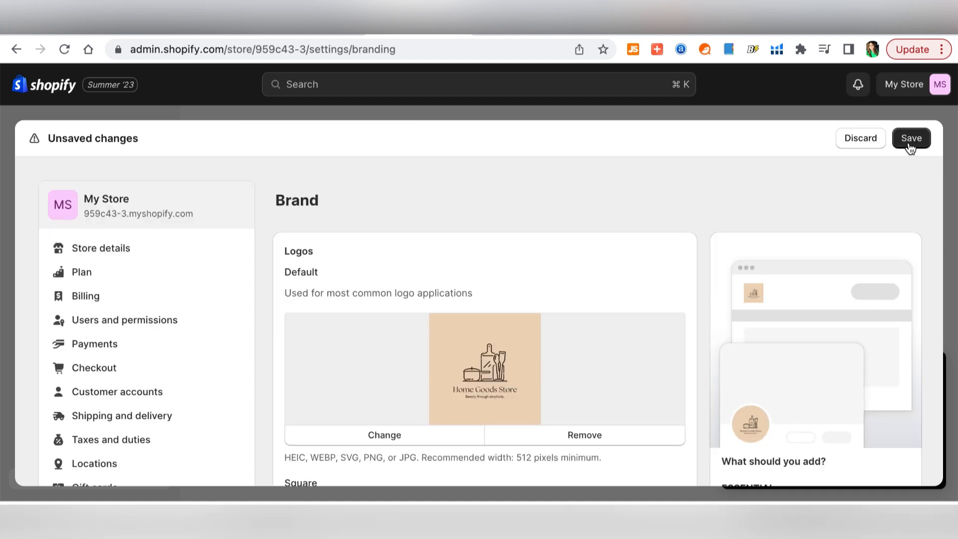
{"action": "left_click", "coordinate": [909, 142]}
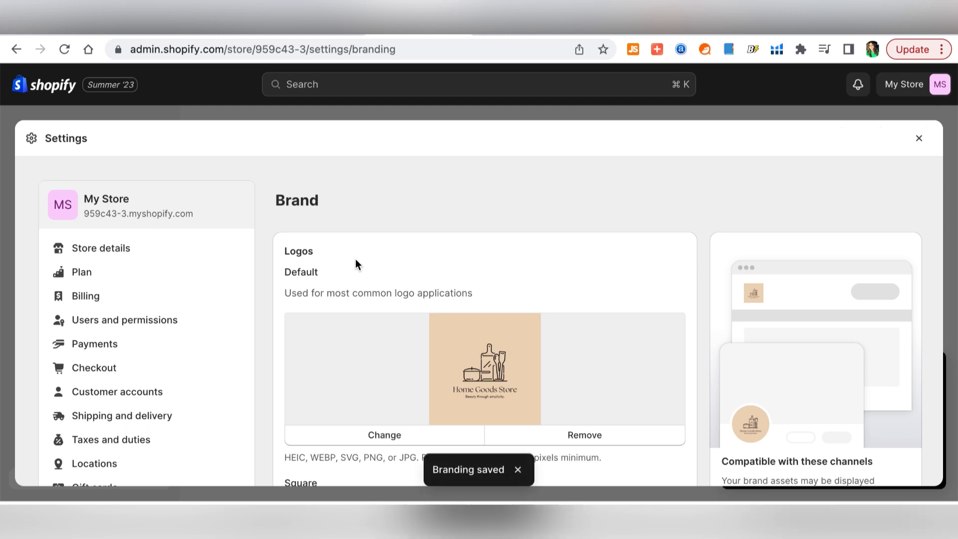
{"action": "scroll", "coordinate": [355, 259], "scroll_direction": "down", "scroll_amount": 6}
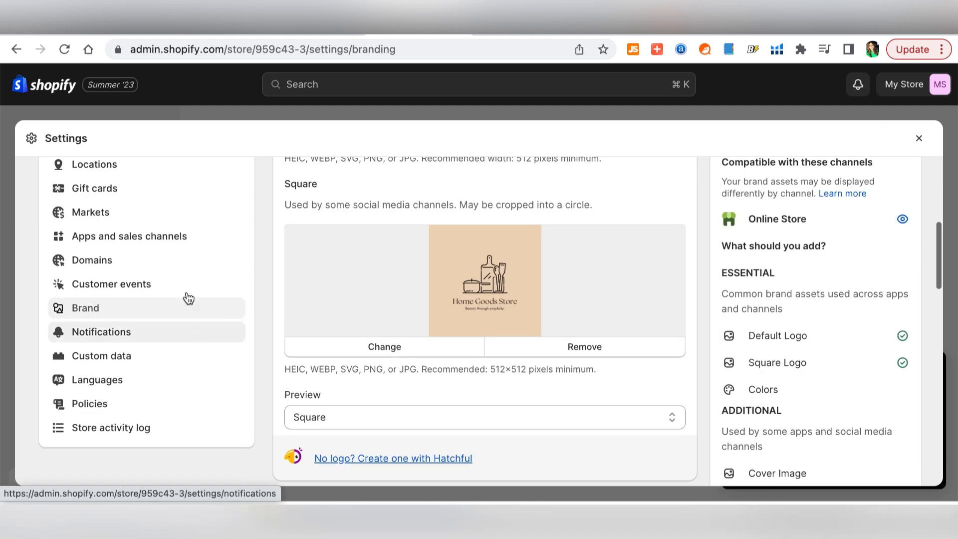
- Search Buy new domain for 'homegoods', see homegoods.com is taken, and return to Domains
{"action": "left_click", "coordinate": [135, 260]}
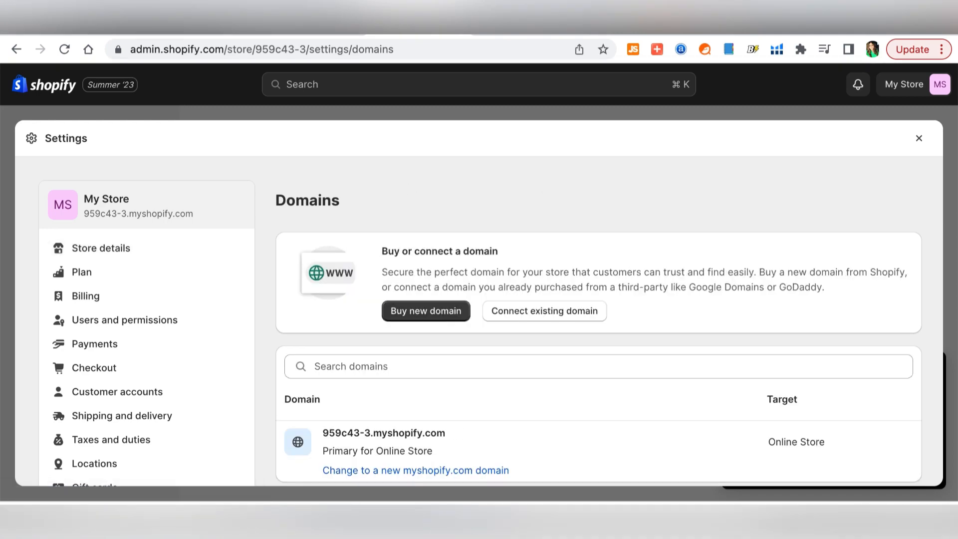
{"action": "scroll", "coordinate": [329, 388], "scroll_direction": "down", "scroll_amount": 1}
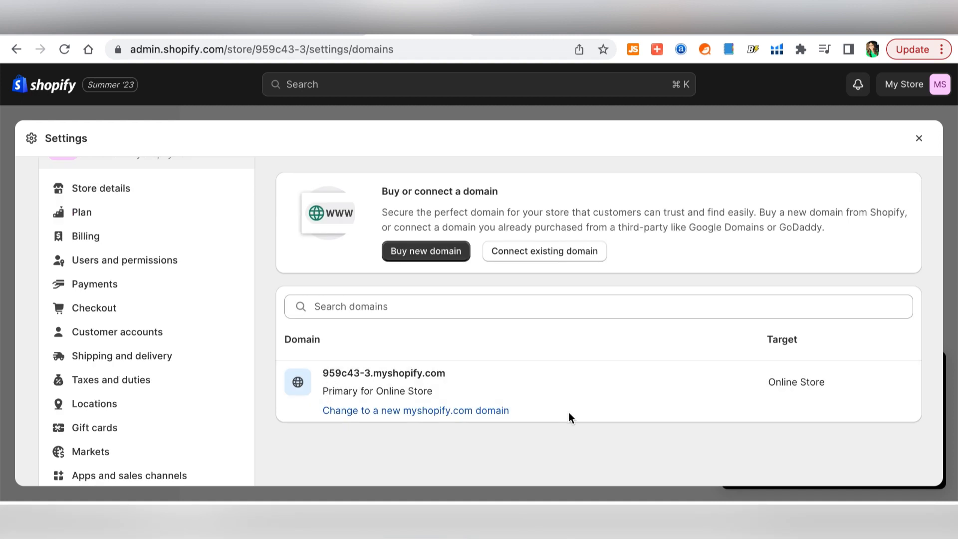
{"action": "scroll", "coordinate": [485, 451], "scroll_direction": "up", "scroll_amount": 1}
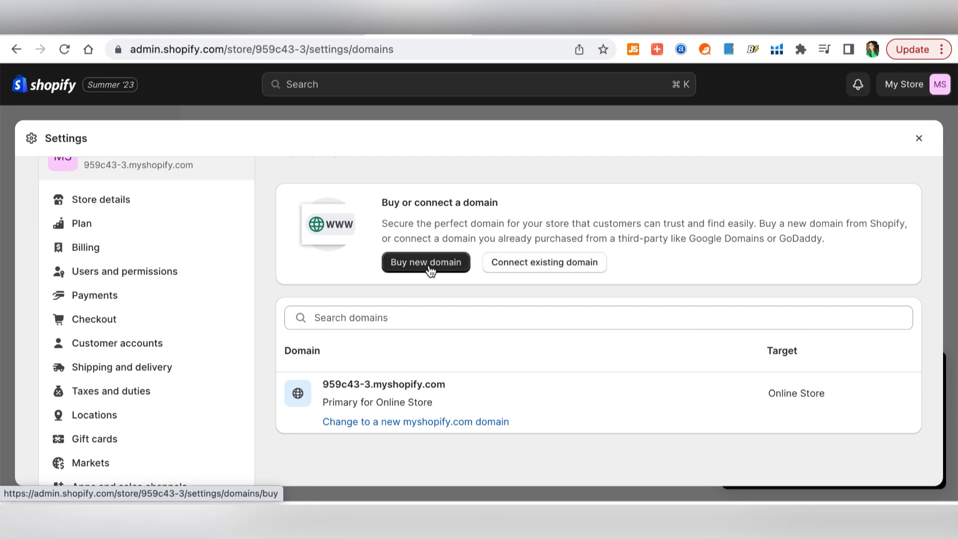
{"action": "left_click", "coordinate": [420, 320]}
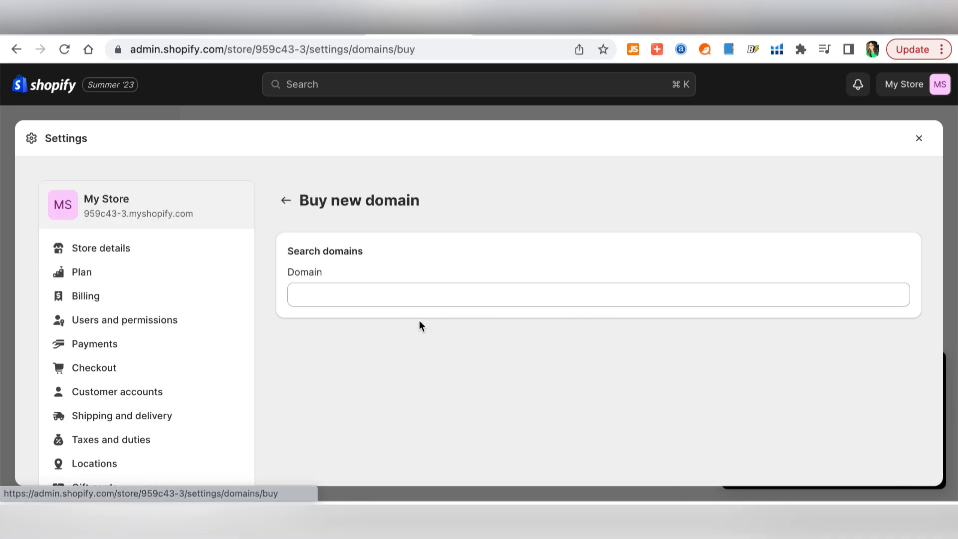
{"action": "left_click", "coordinate": [477, 293]}
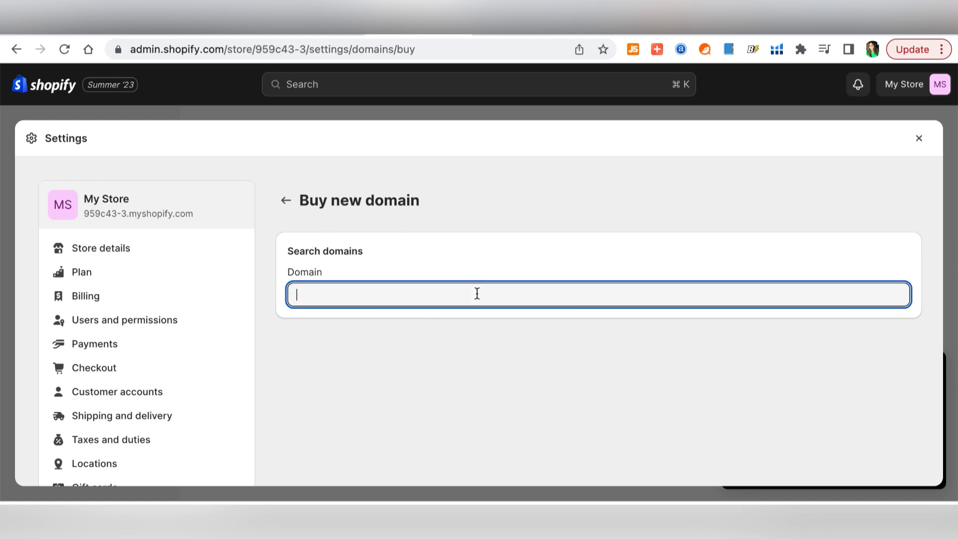
{"action": "type", "text": "homegoods"}
{"action": "scroll", "coordinate": [601, 452], "scroll_direction": "down", "scroll_amount": 2}
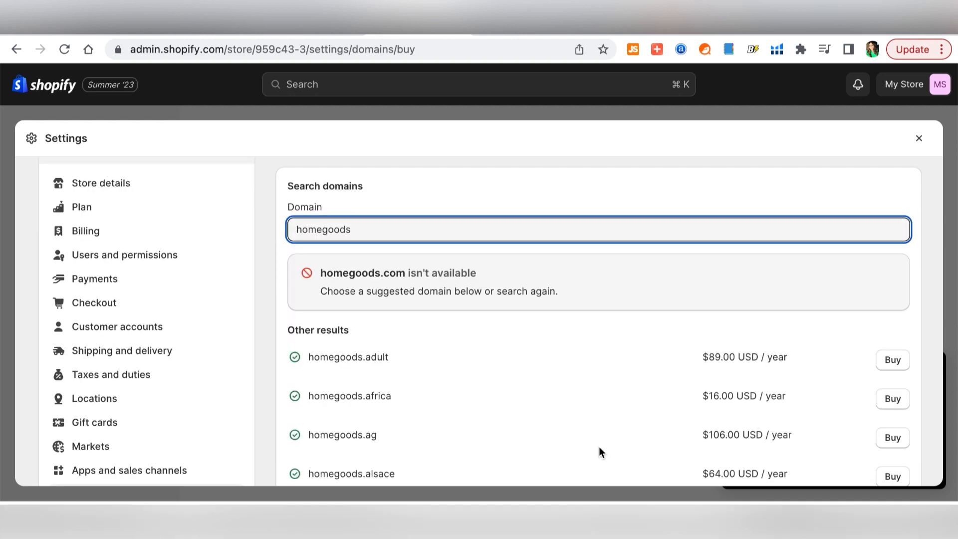
{"action": "scroll", "coordinate": [589, 430], "scroll_direction": "down", "scroll_amount": 5}
{"action": "scroll", "coordinate": [589, 434], "scroll_direction": "up", "scroll_amount": 5}
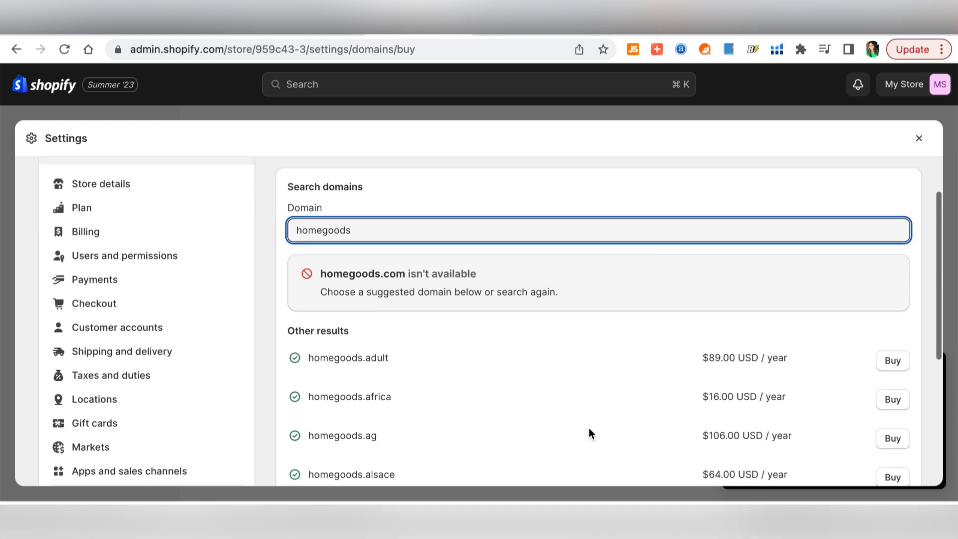
{"action": "scroll", "coordinate": [589, 427], "scroll_direction": "up", "scroll_amount": 2}
{"action": "left_click", "coordinate": [287, 199]}
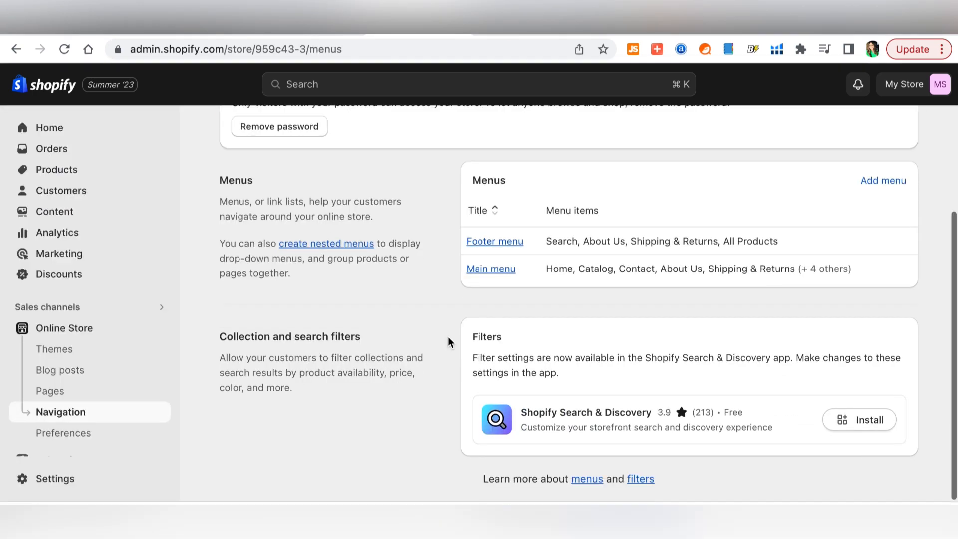
- Enter 'Home Good Store' as the homepage title in Preferences, leaving the meta description empty
{"action": "scroll", "coordinate": [448, 336], "scroll_direction": "up", "scroll_amount": 3}
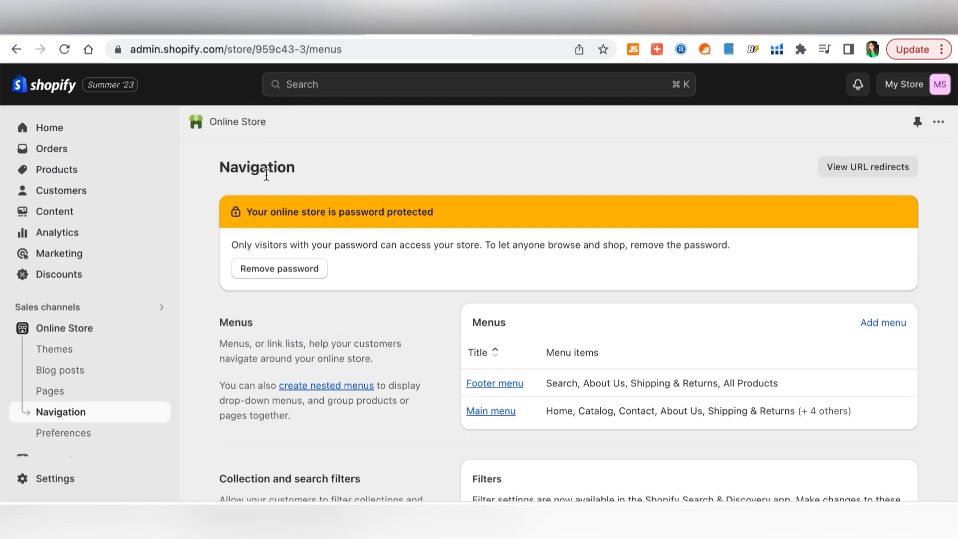
{"action": "left_click", "coordinate": [282, 270]}
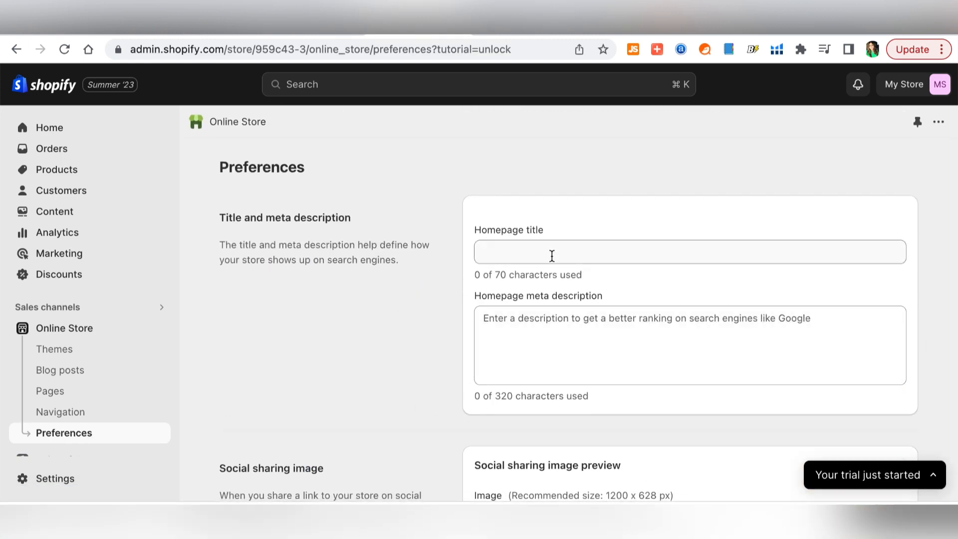
{"action": "left_click", "coordinate": [552, 261]}
{"action": "type", "text": "Home Goo"}
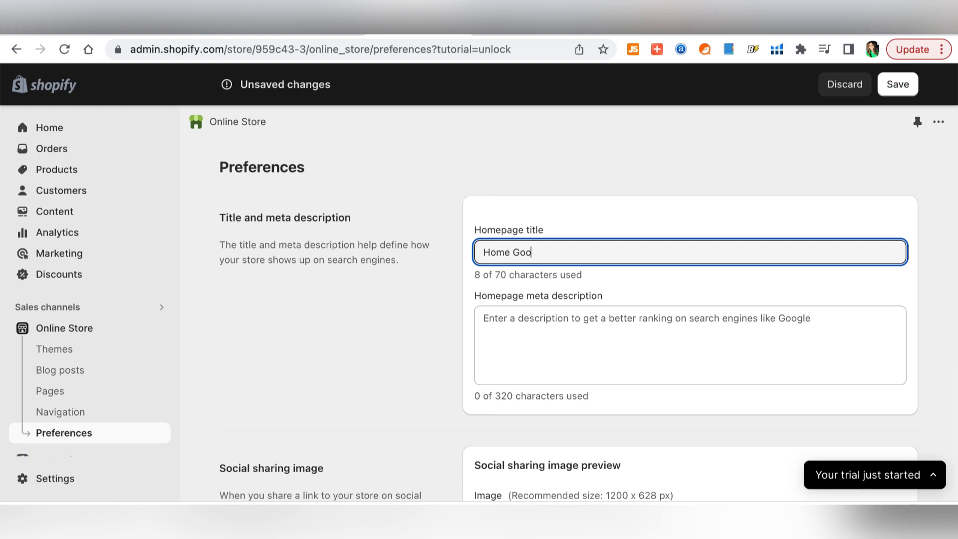
{"action": "type", "text": "d Store"}
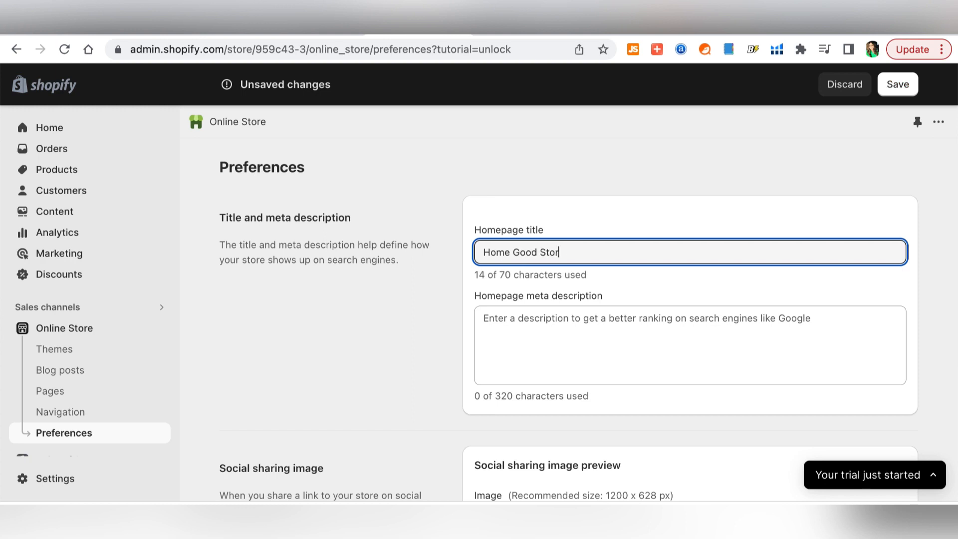
{"action": "left_click", "coordinate": [598, 338]}
{"action": "scroll", "coordinate": [421, 360], "scroll_direction": "down", "scroll_amount": 4}
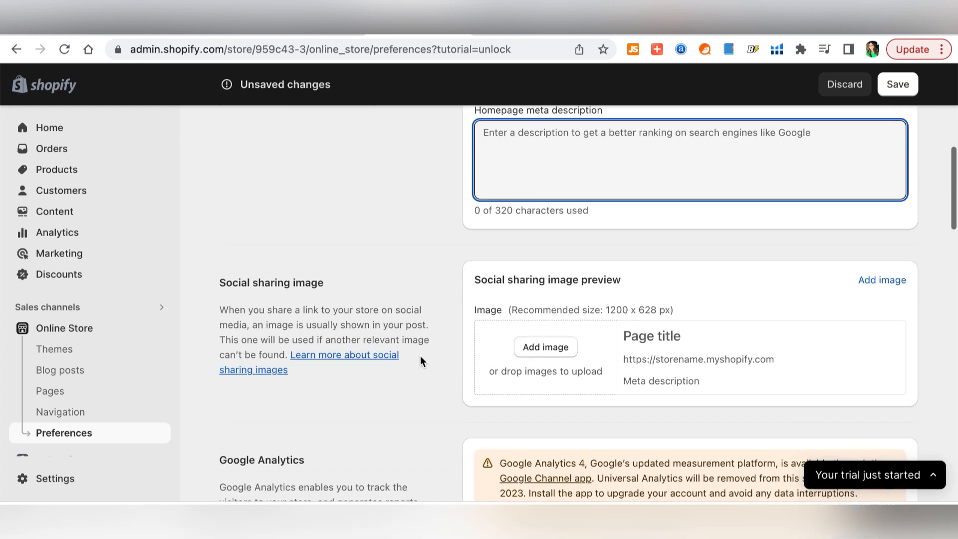
{"action": "scroll", "coordinate": [421, 361], "scroll_direction": "down", "scroll_amount": 3}
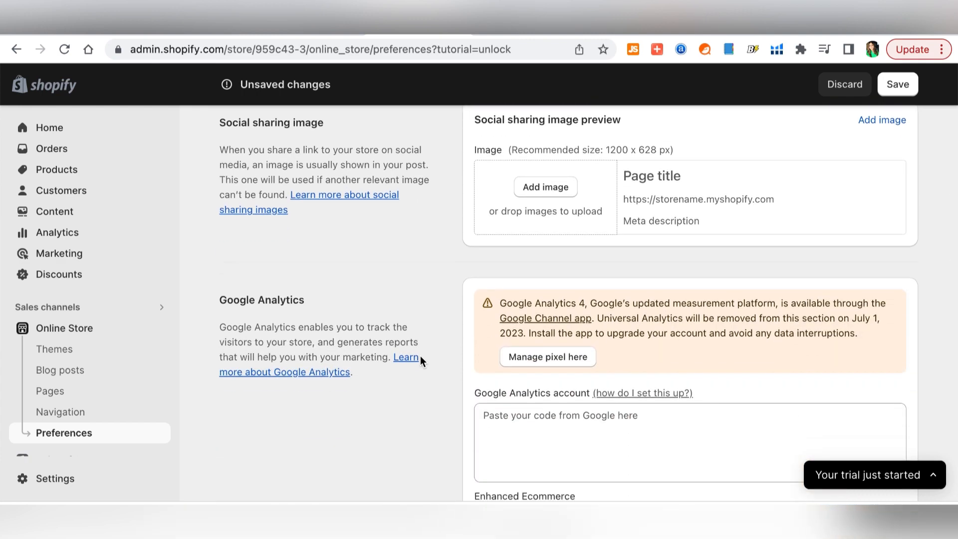
{"action": "scroll", "coordinate": [421, 361], "scroll_direction": "down", "scroll_amount": 2}
{"action": "scroll", "coordinate": [559, 232], "scroll_direction": "up", "scroll_amount": 9}
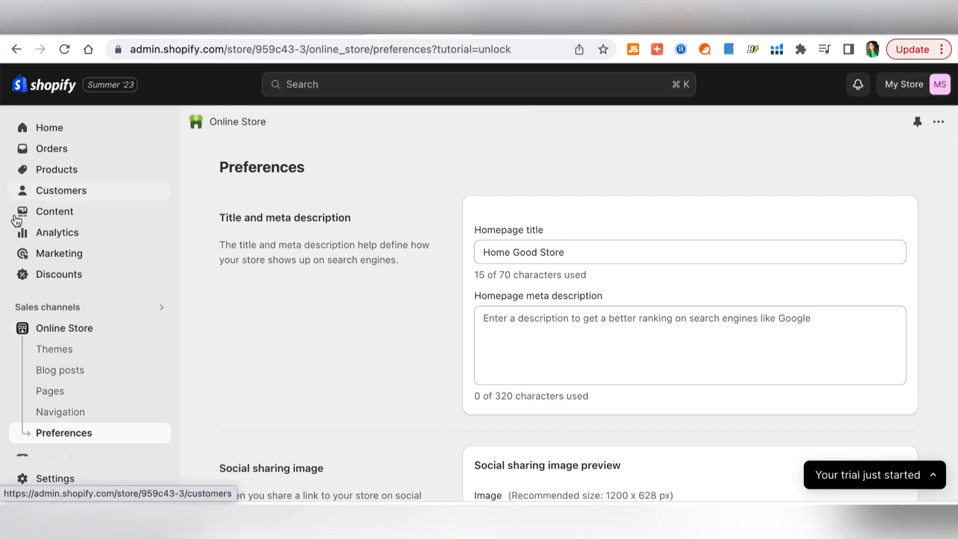
- Scroll through the Analytics dashboard, then open the Dawn theme from the store menu
{"action": "left_click", "coordinate": [54, 241]}
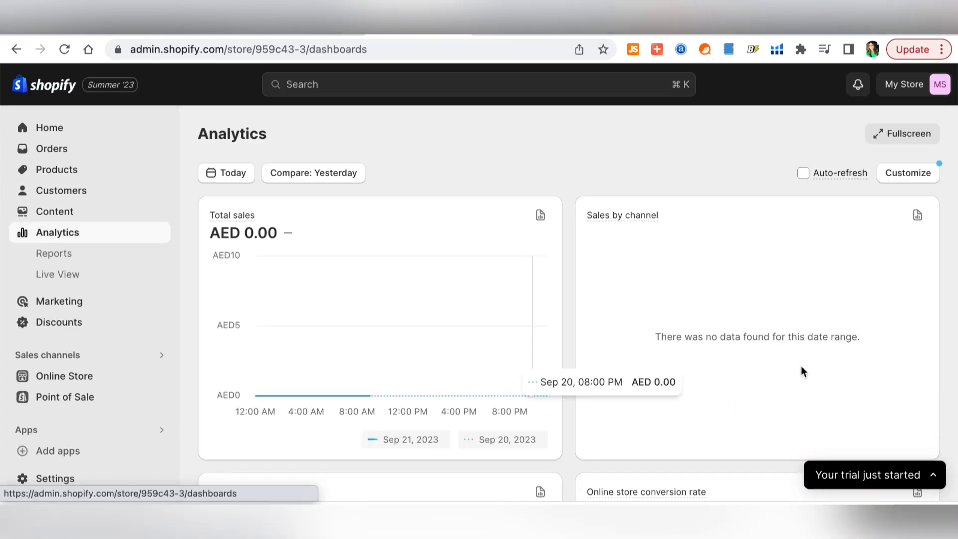
{"action": "scroll", "coordinate": [618, 373], "scroll_direction": "down", "scroll_amount": 10}
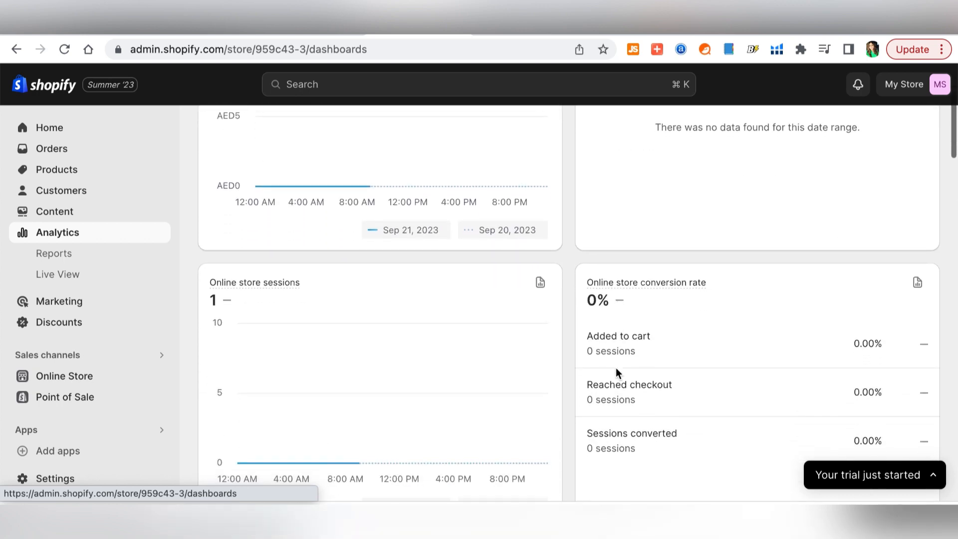
{"action": "scroll", "coordinate": [617, 373], "scroll_direction": "down", "scroll_amount": 6}
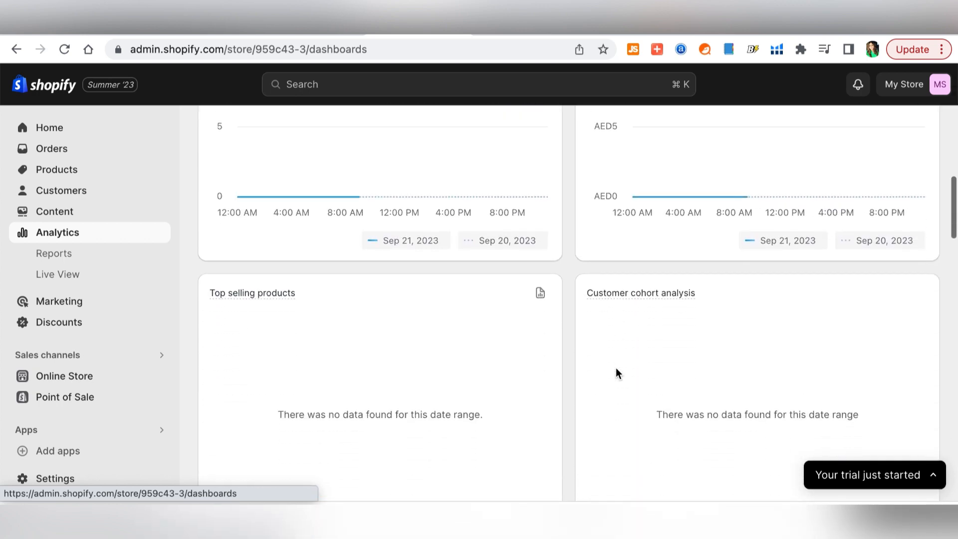
{"action": "scroll", "coordinate": [618, 373], "scroll_direction": "up", "scroll_amount": 15}
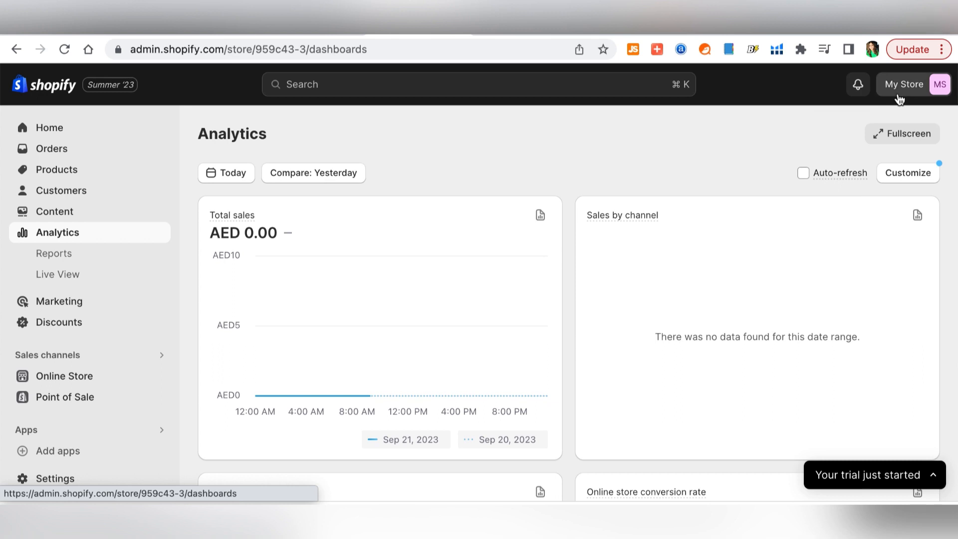
{"action": "left_click", "coordinate": [900, 100]}
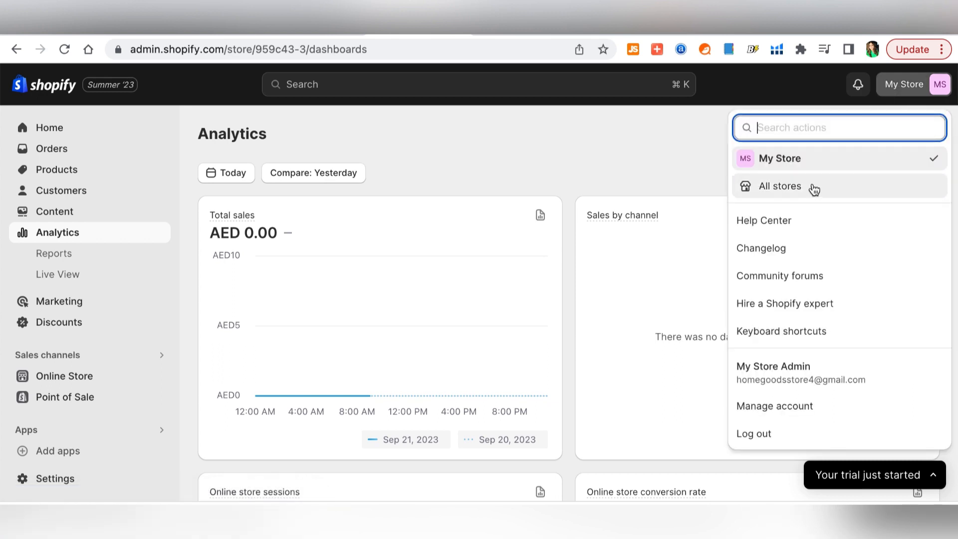
{"action": "left_click", "coordinate": [562, 151]}
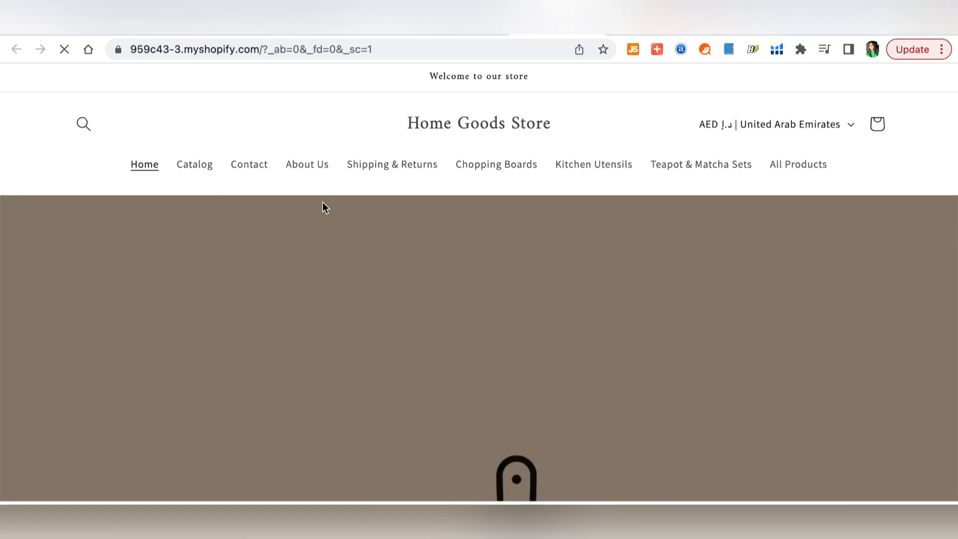
- Scroll the storefront preview to the Featured products carousel and advance it to page 2/2
{"action": "scroll", "coordinate": [893, 157], "scroll_direction": "down", "scroll_amount": 10}
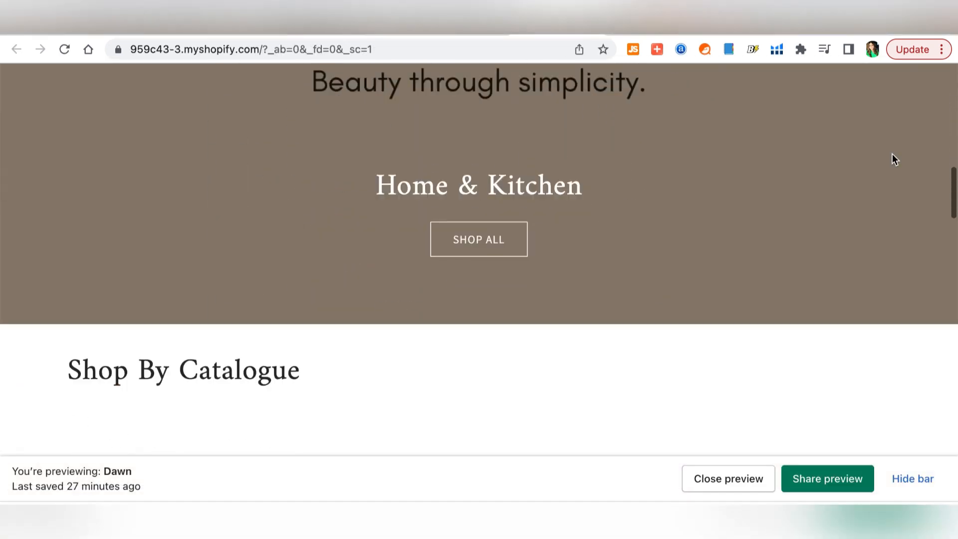
{"action": "scroll", "coordinate": [894, 159], "scroll_direction": "down", "scroll_amount": 15}
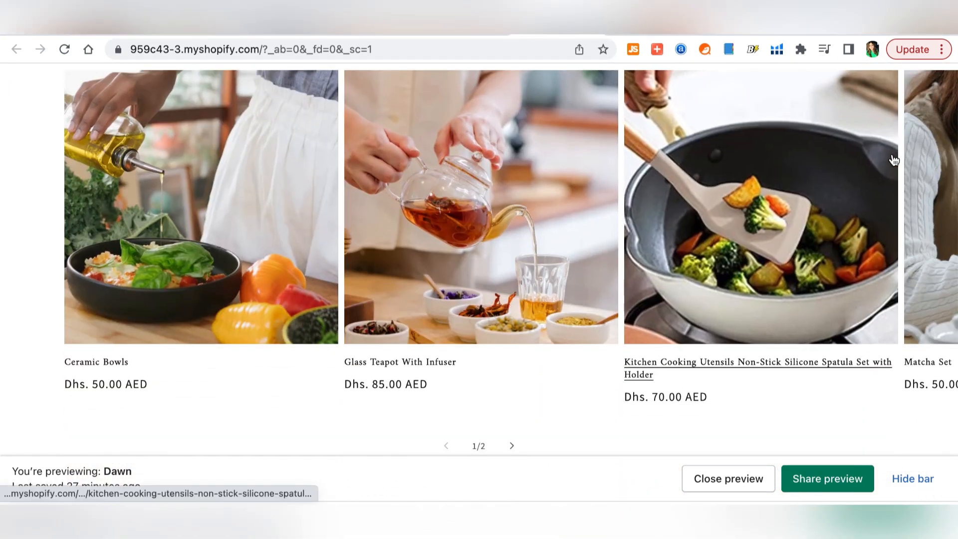
{"action": "scroll", "coordinate": [664, 178], "scroll_direction": "right", "scroll_amount": 5}
{"action": "scroll", "coordinate": [666, 178], "scroll_direction": "down", "scroll_amount": 5}
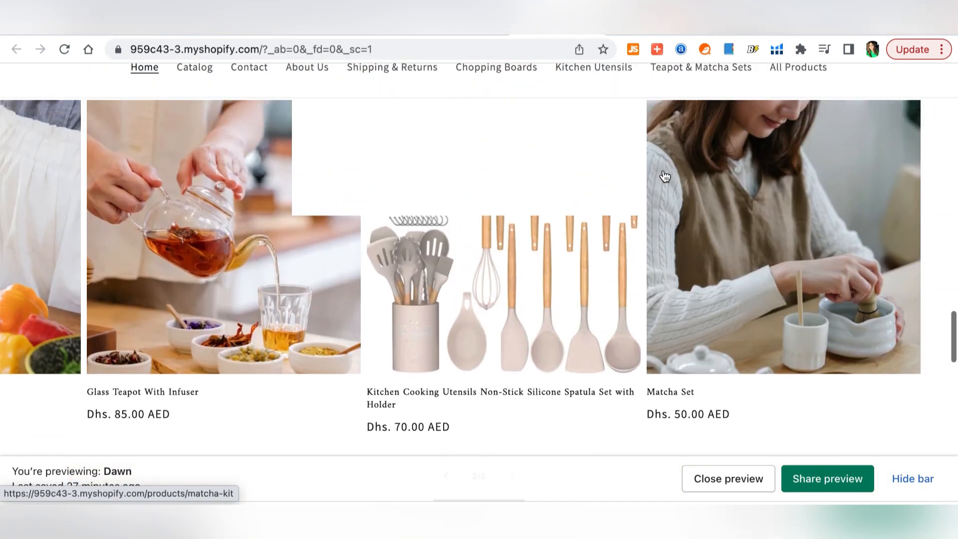
- Open the Matcha Set product page and review its Dhs. 50.00 AED price and description
{"action": "left_click", "coordinate": [665, 177]}
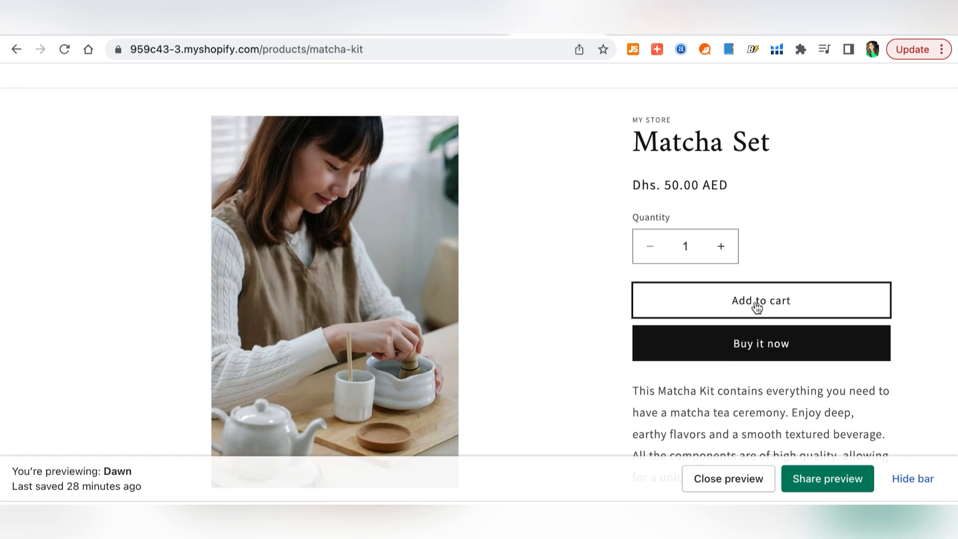
{"action": "scroll", "coordinate": [927, 206], "scroll_direction": "down", "scroll_amount": 3}
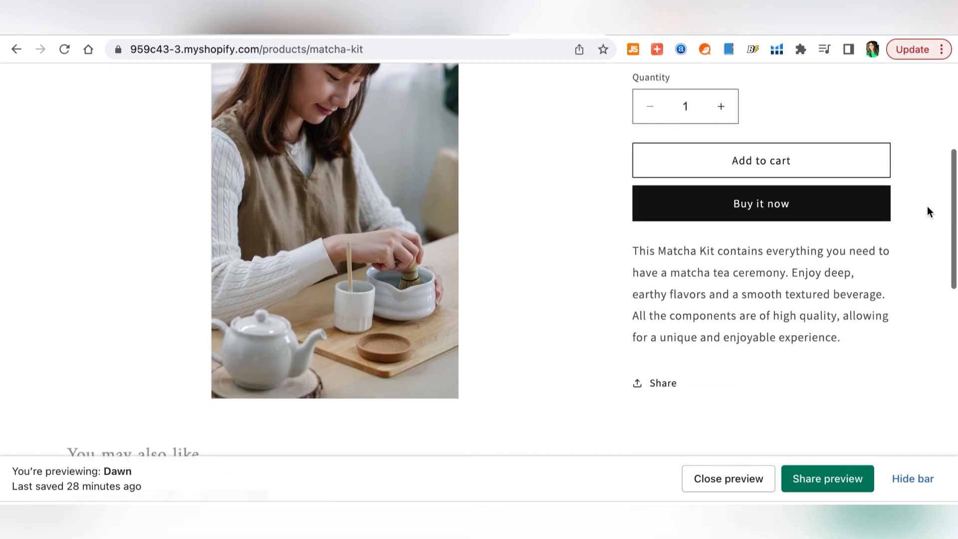
{"action": "scroll", "coordinate": [927, 206], "scroll_direction": "down", "scroll_amount": 7}
{"action": "scroll", "coordinate": [927, 205], "scroll_direction": "up", "scroll_amount": 10}
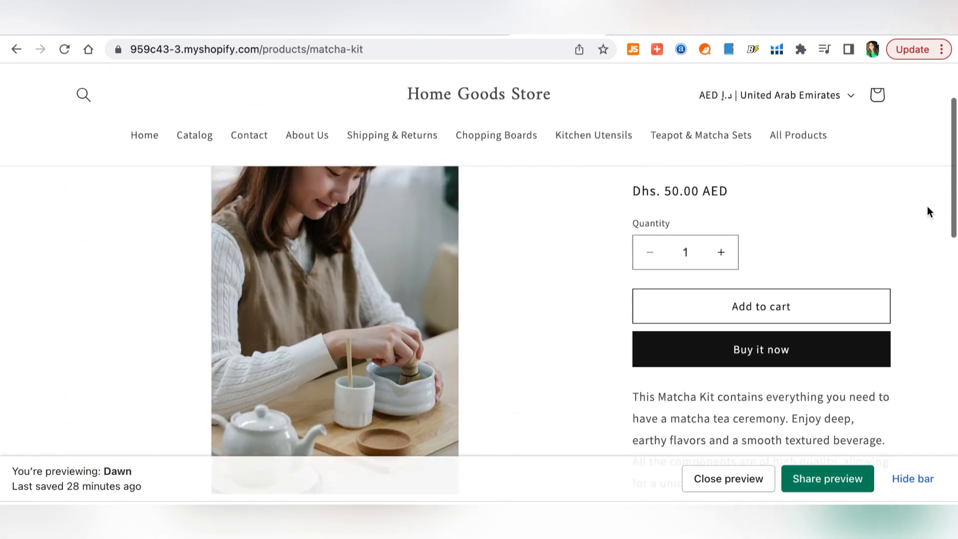